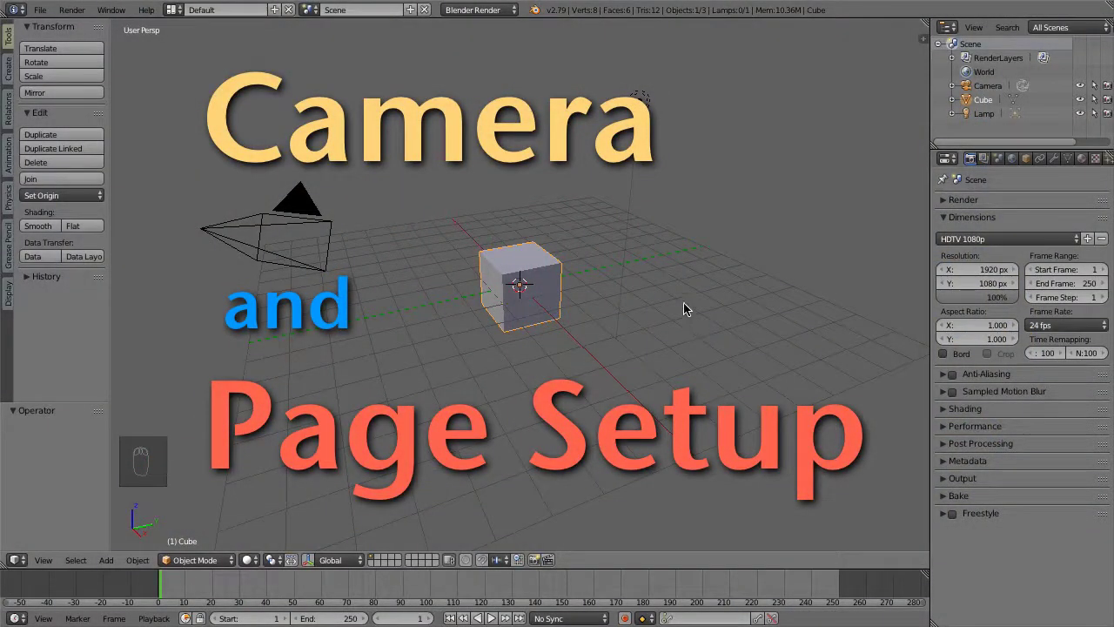
# Delete the default cube from the scene and keep Blender Render as the render engine
pyautogui.press('Delete')
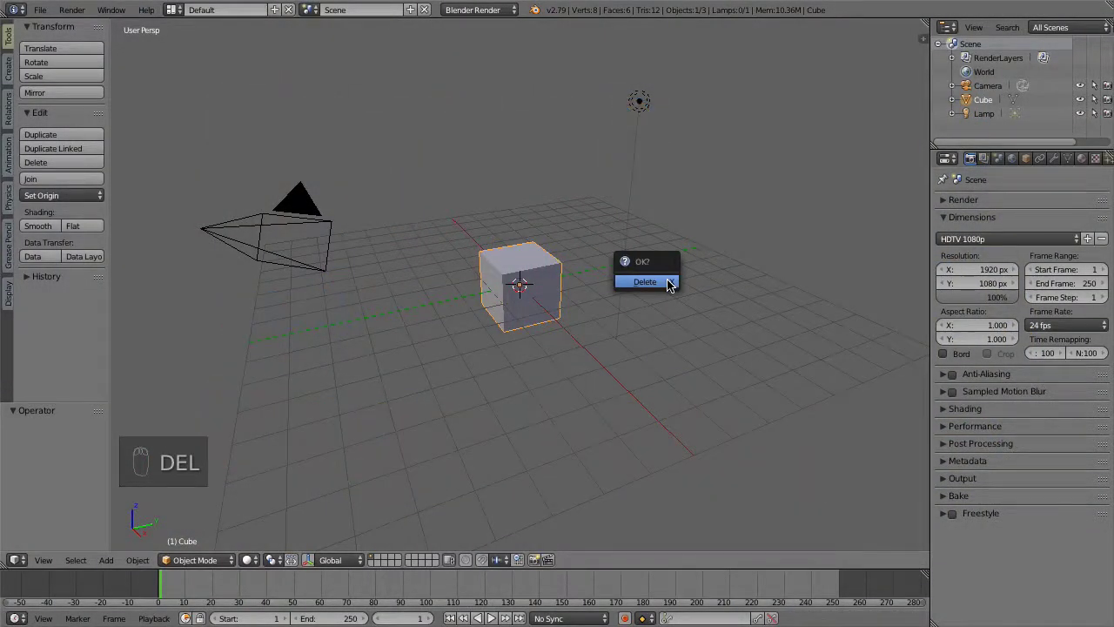
pyautogui.click(645, 282)
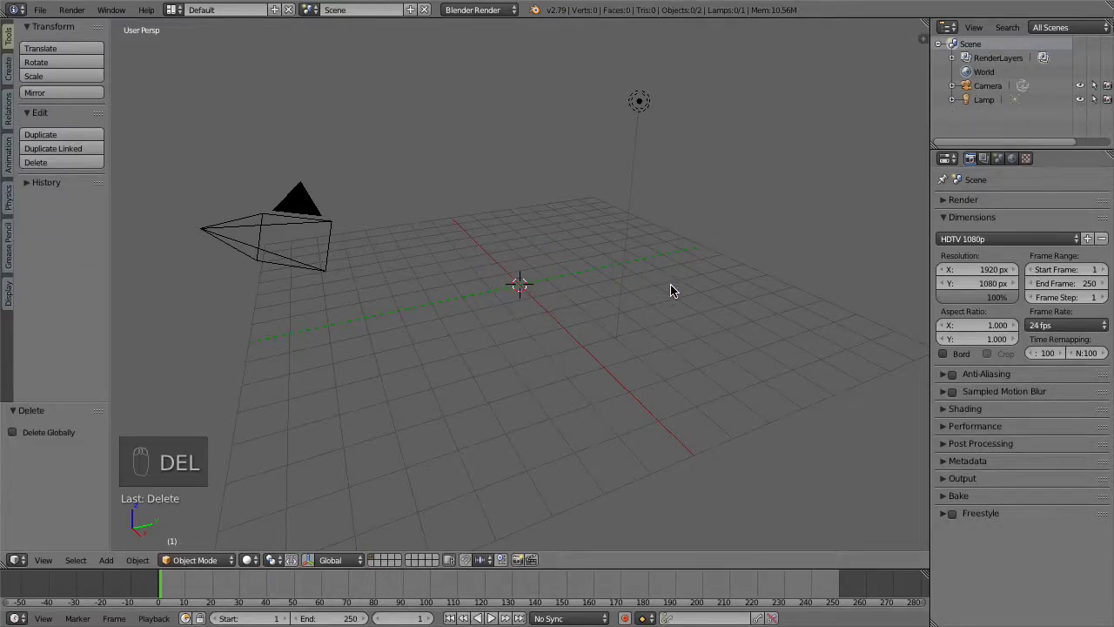
pyautogui.click(504, 10)
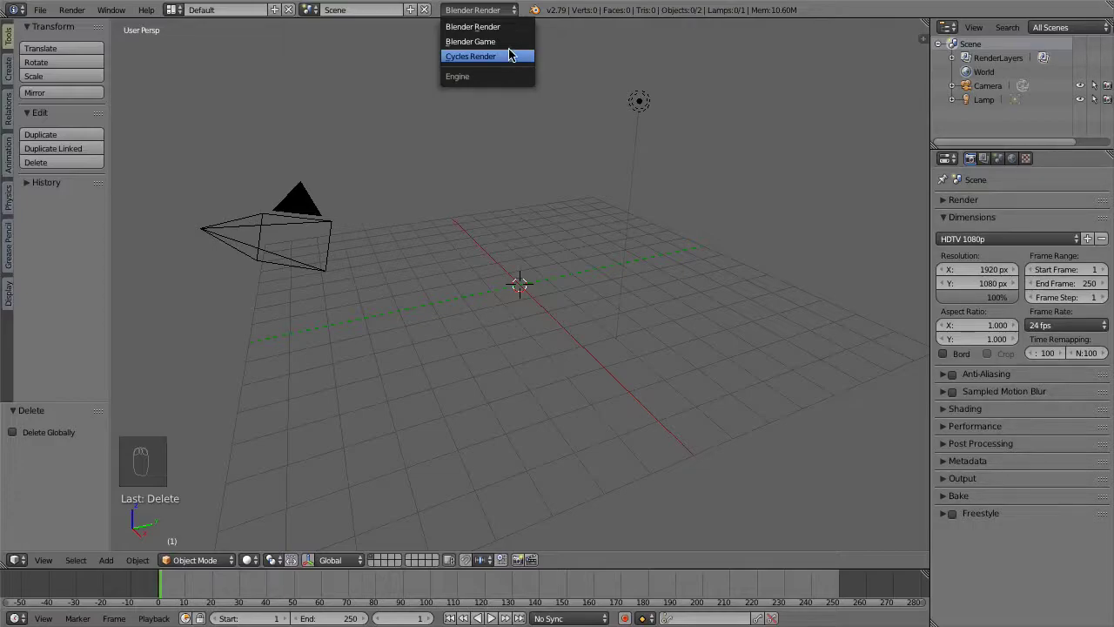
pyautogui.click(510, 28)
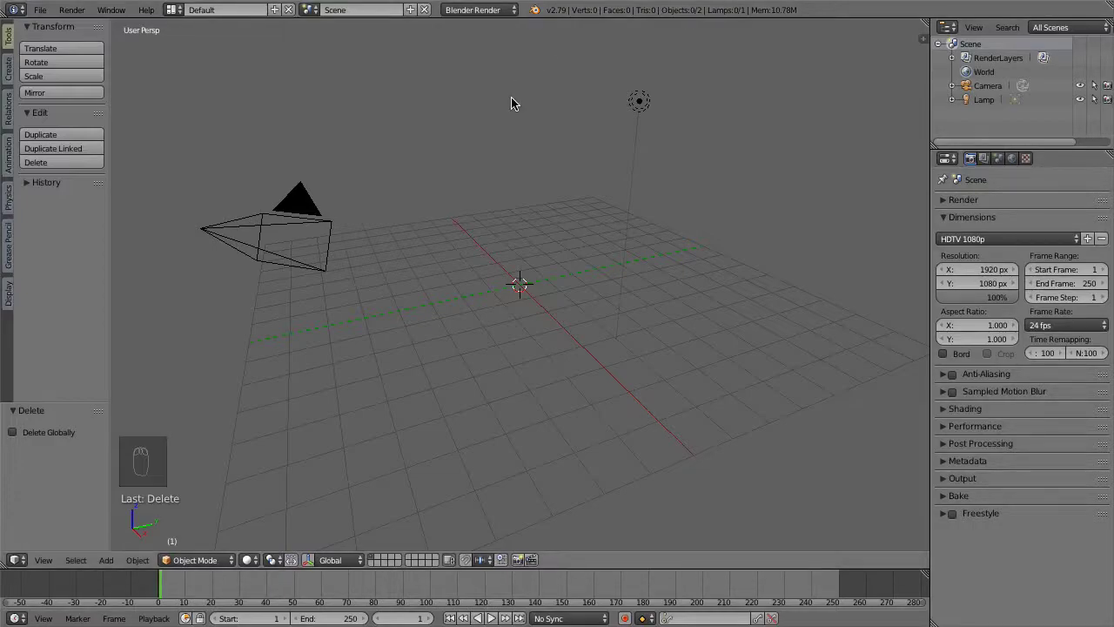
# With the camera selected, apply the HDTV 720p render dimensions preset and enable anti-aliasing
pyautogui.rightClick(217, 240)
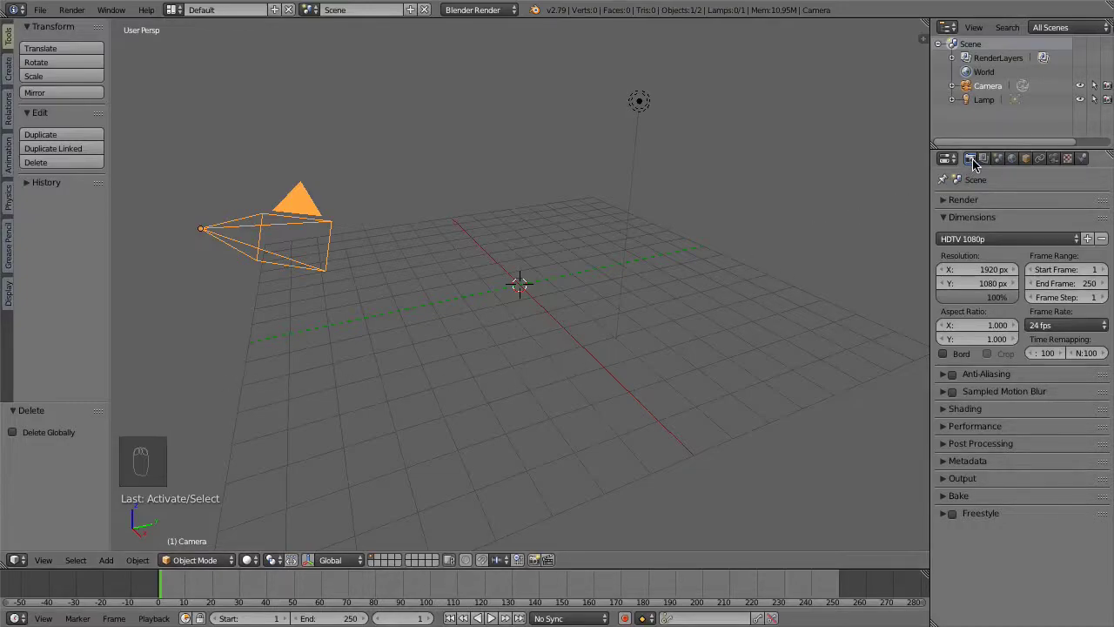
pyautogui.click(1011, 239)
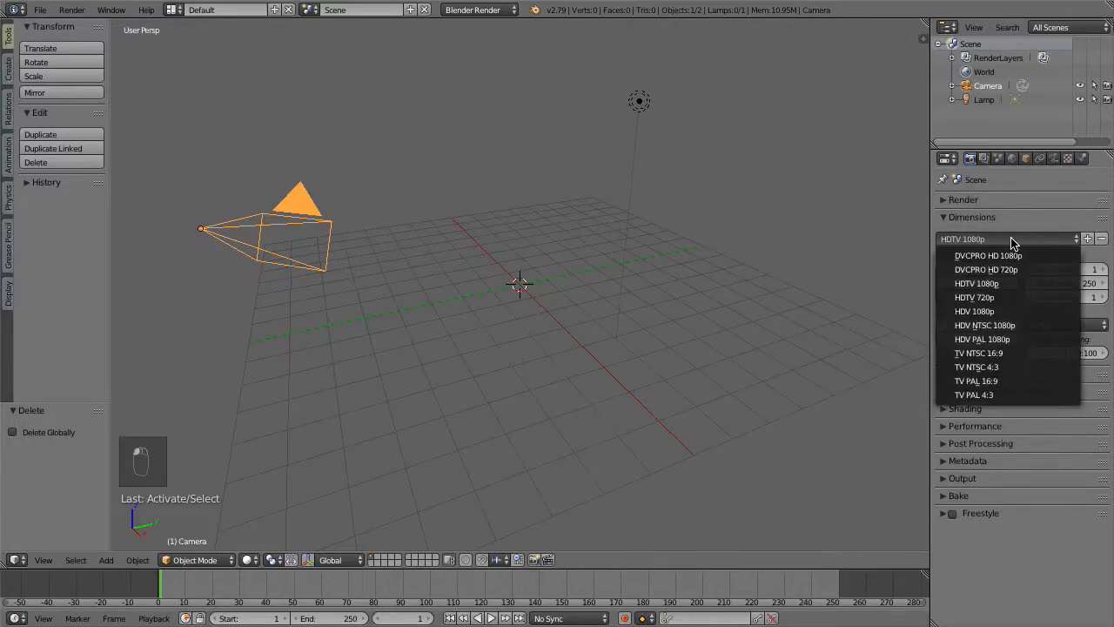
pyautogui.click(1012, 297)
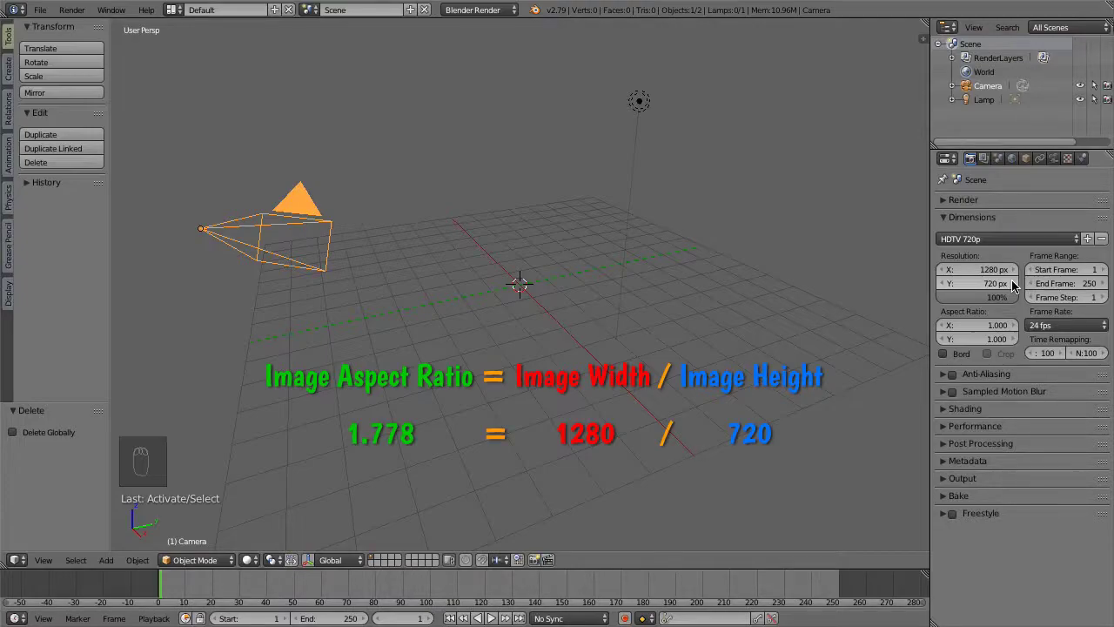
pyautogui.click(949, 374)
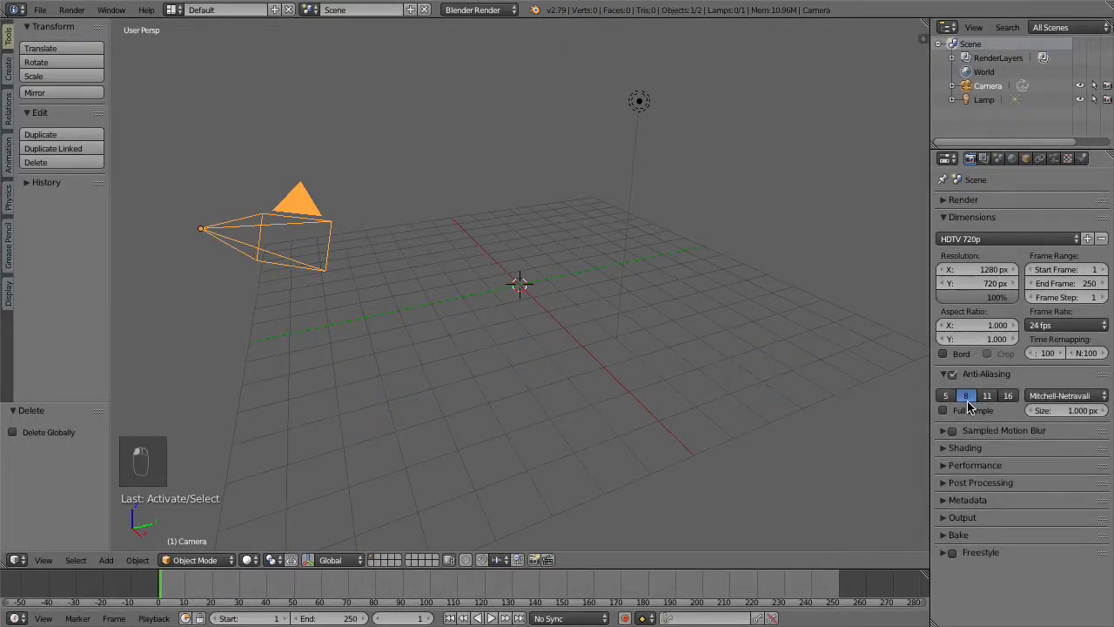
# Enable Textures, Shadows and Ray Tracing shading with Transparent alpha, and disable Compositing in the post-processing settings
pyautogui.click(1002, 447)
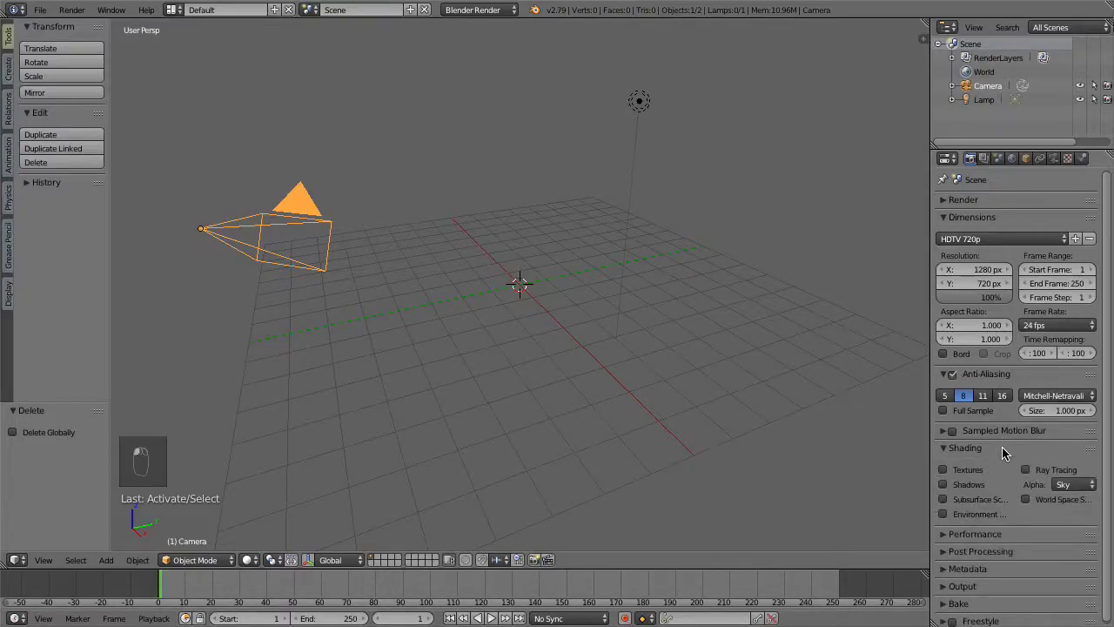
pyautogui.click(988, 469)
pyautogui.click(993, 486)
pyautogui.click(1025, 470)
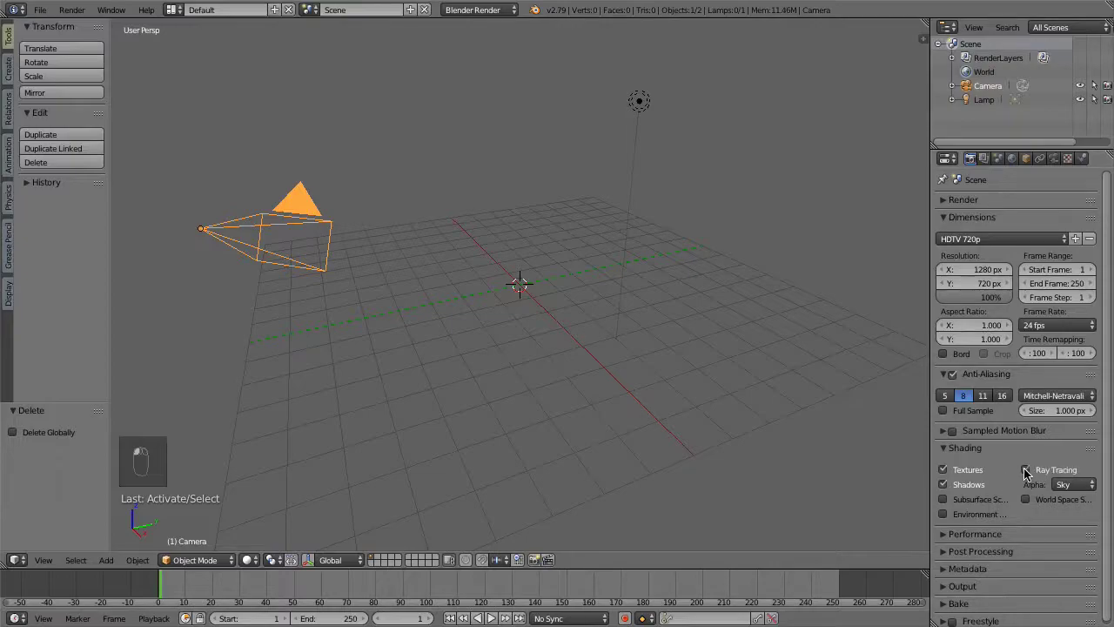
pyautogui.click(1083, 486)
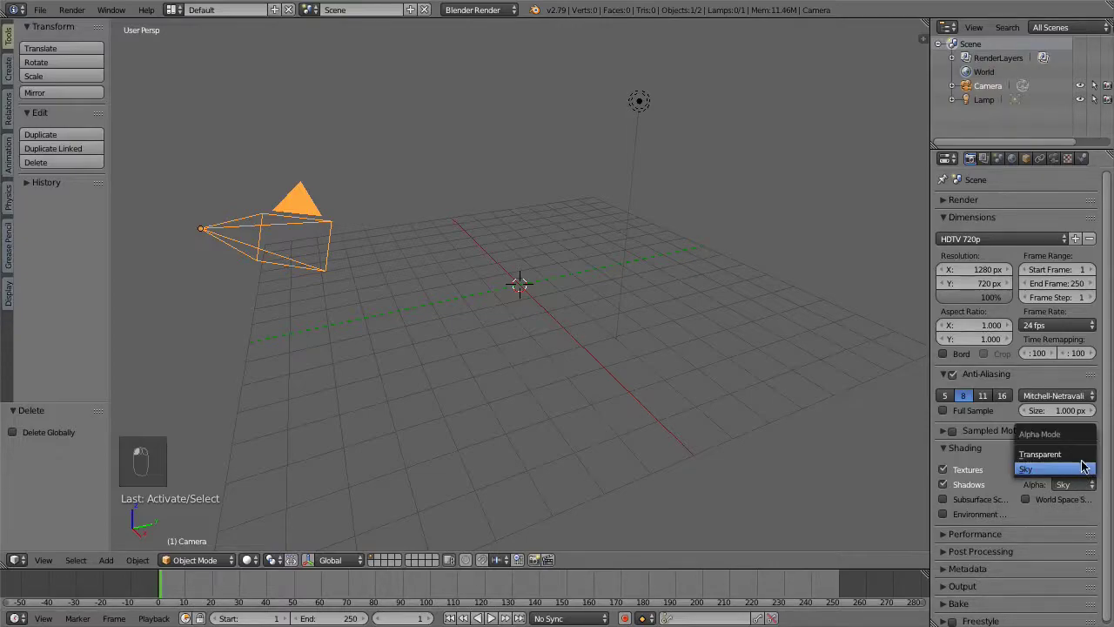
pyautogui.click(1085, 462)
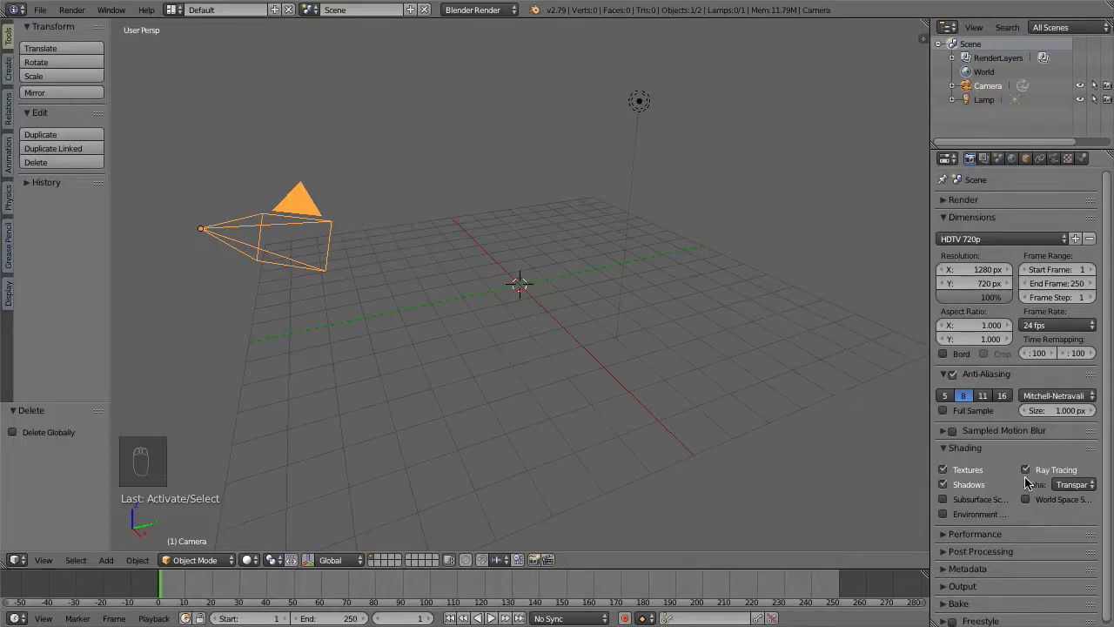
pyautogui.click(1025, 552)
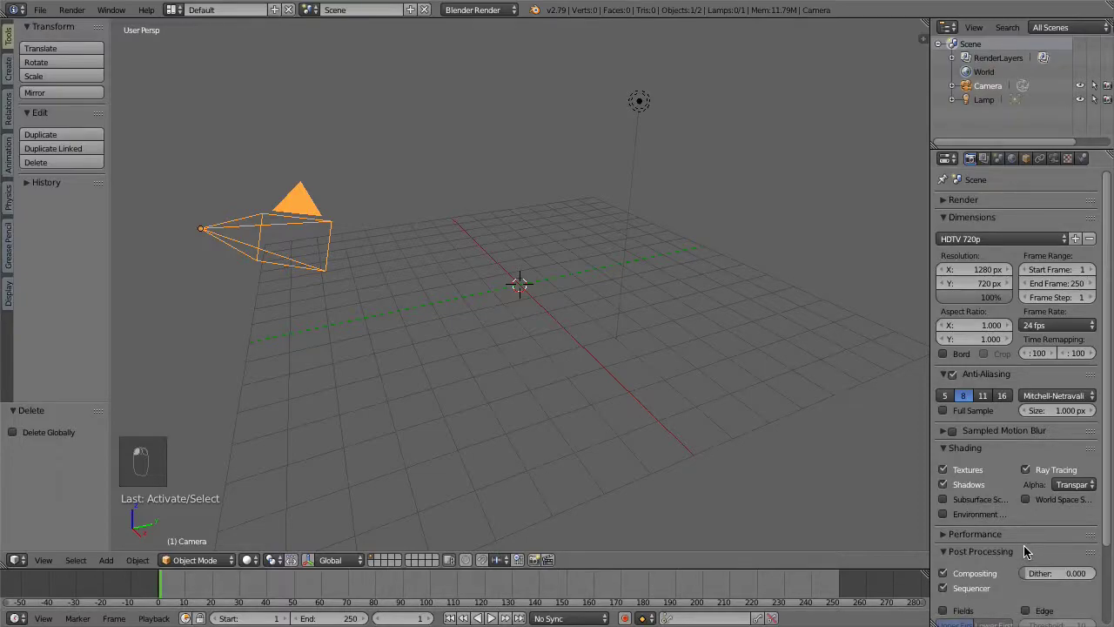
pyautogui.click(997, 577)
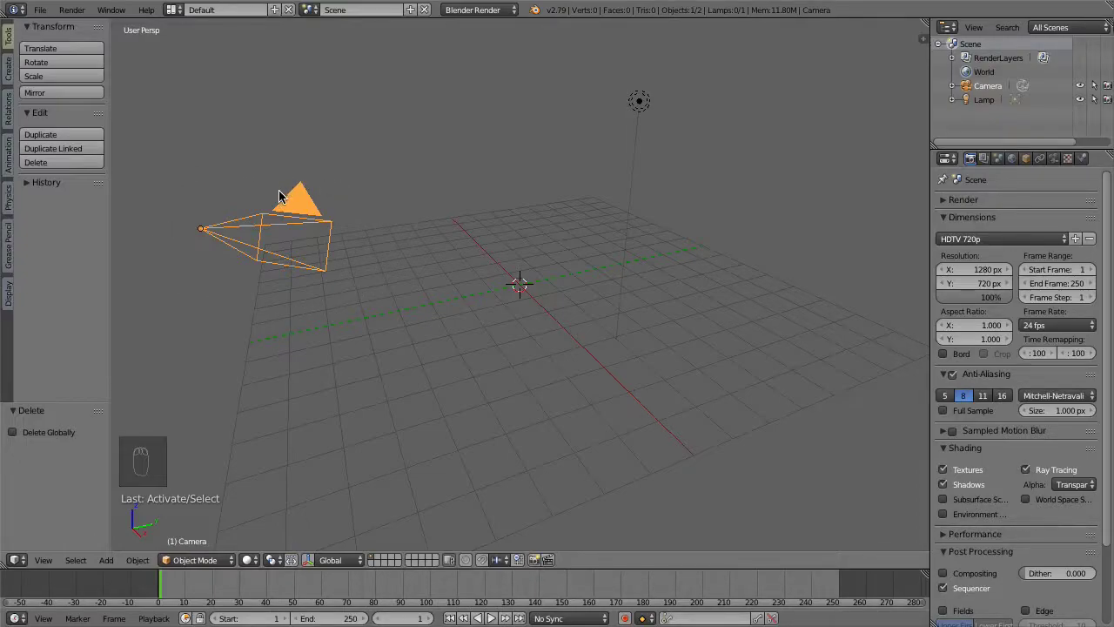
# Rename the camera object as Page_camera
pyautogui.doubleClick(999, 86)
pyautogui.write('Page')
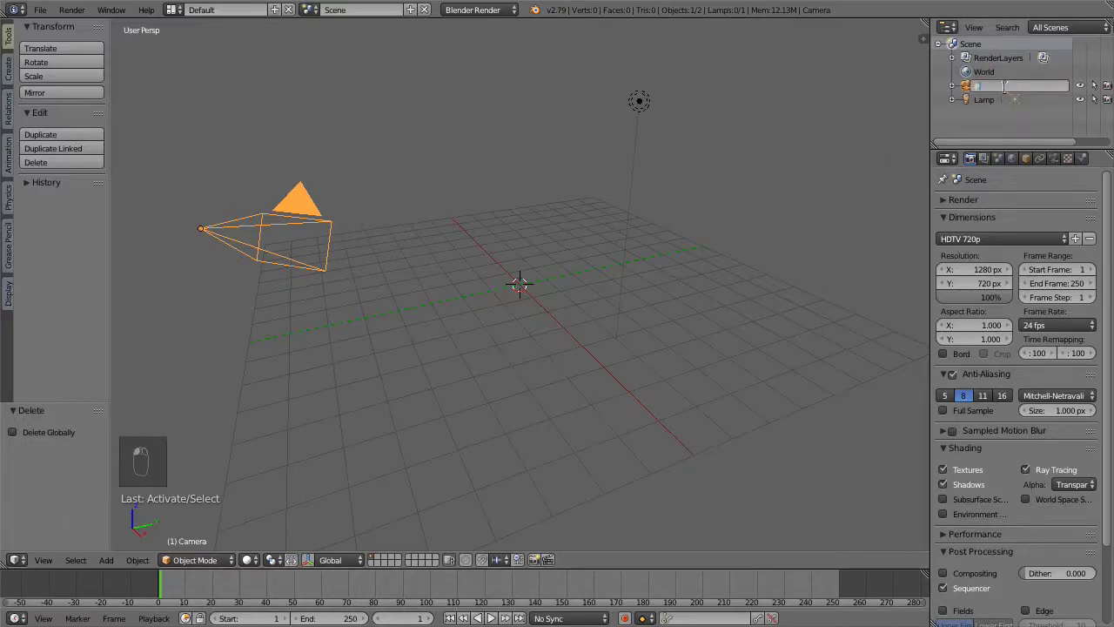
pyautogui.write('_camera')
pyautogui.press('Return')
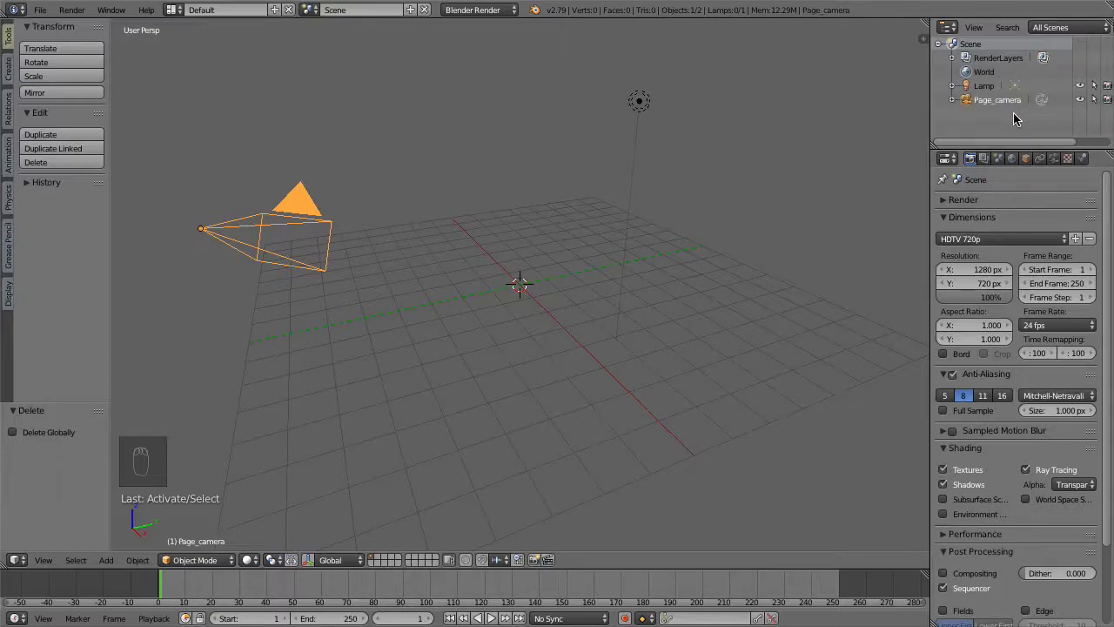
# Show the camera's lens settings and set its location to X 0, Y 0 and Z 5
pyautogui.click(1053, 159)
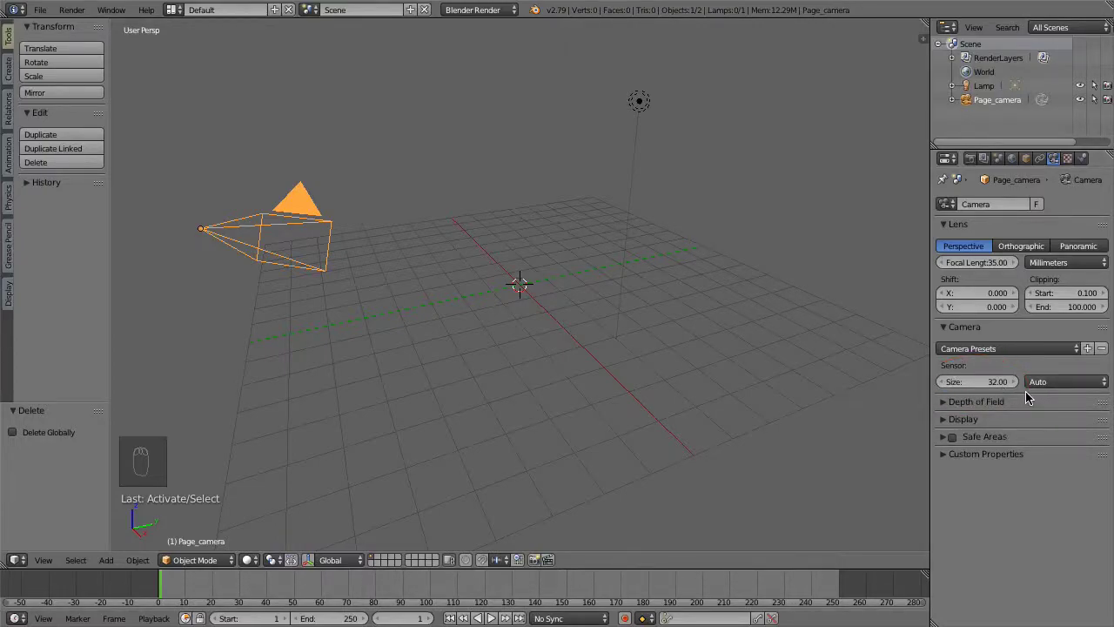
pyautogui.press('n')
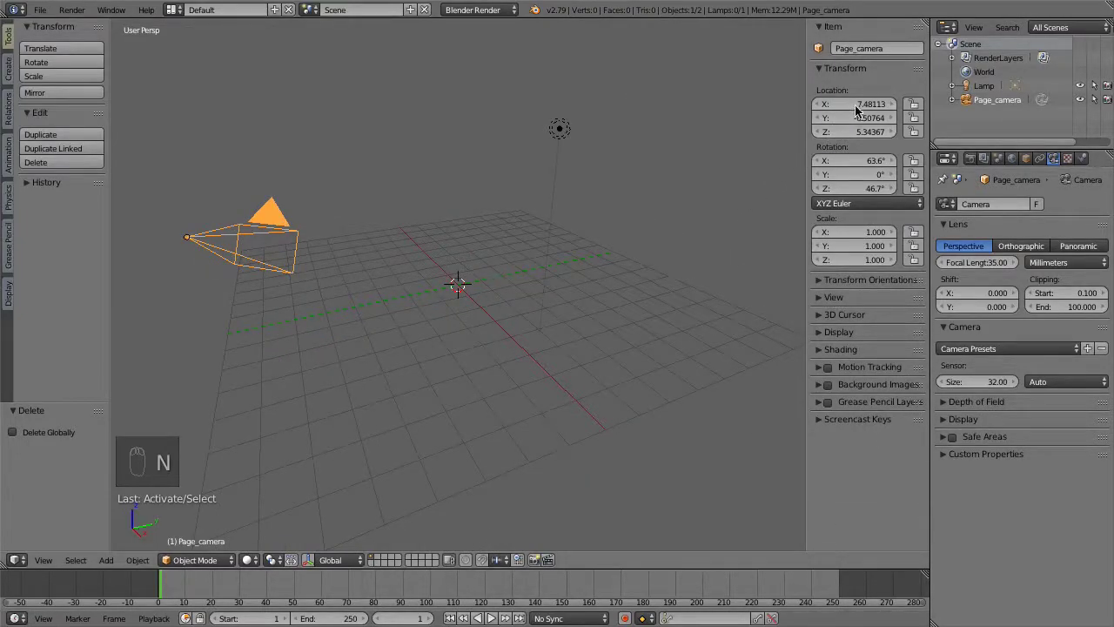
pyautogui.moveTo(857, 105); pyautogui.dragTo(857, 131)
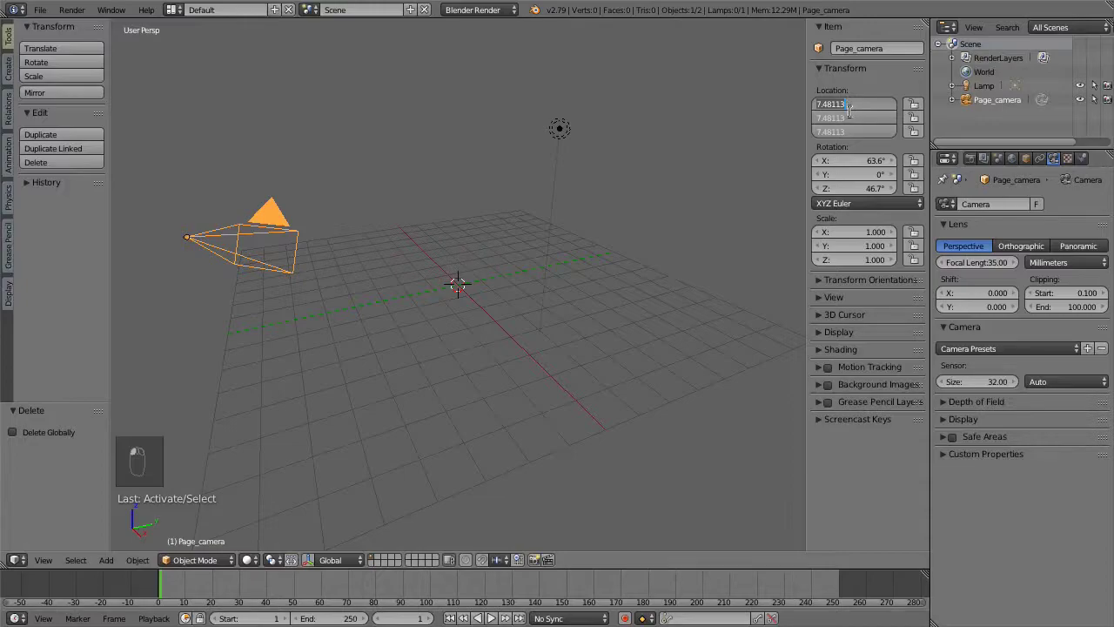
pyautogui.write('0')
pyautogui.press('Return')
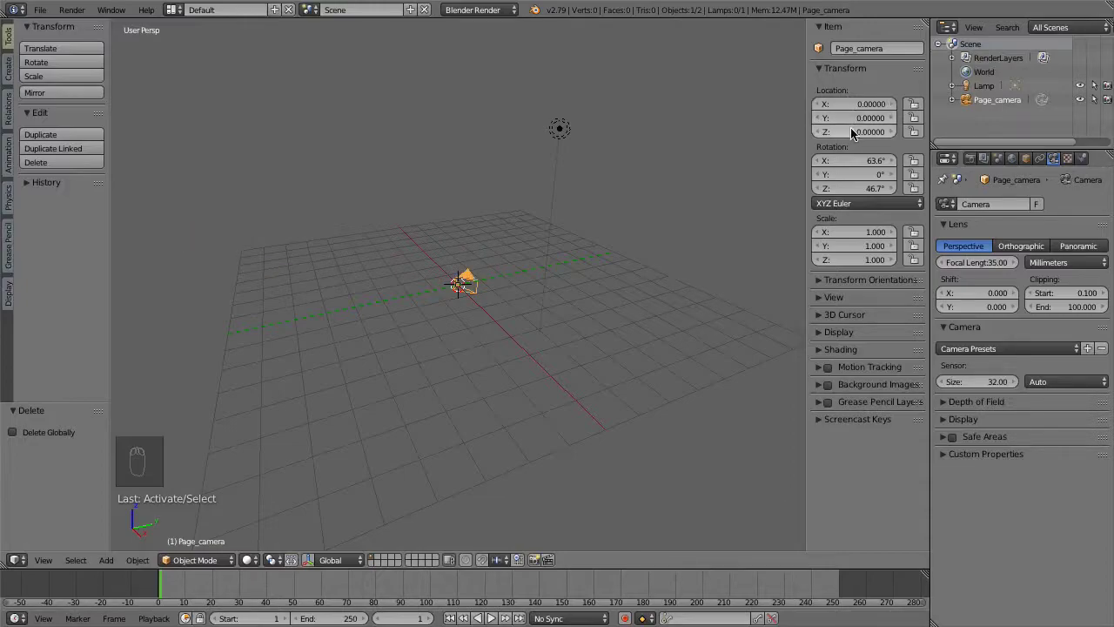
pyautogui.click(863, 132)
pyautogui.write('5')
pyautogui.press('Return')
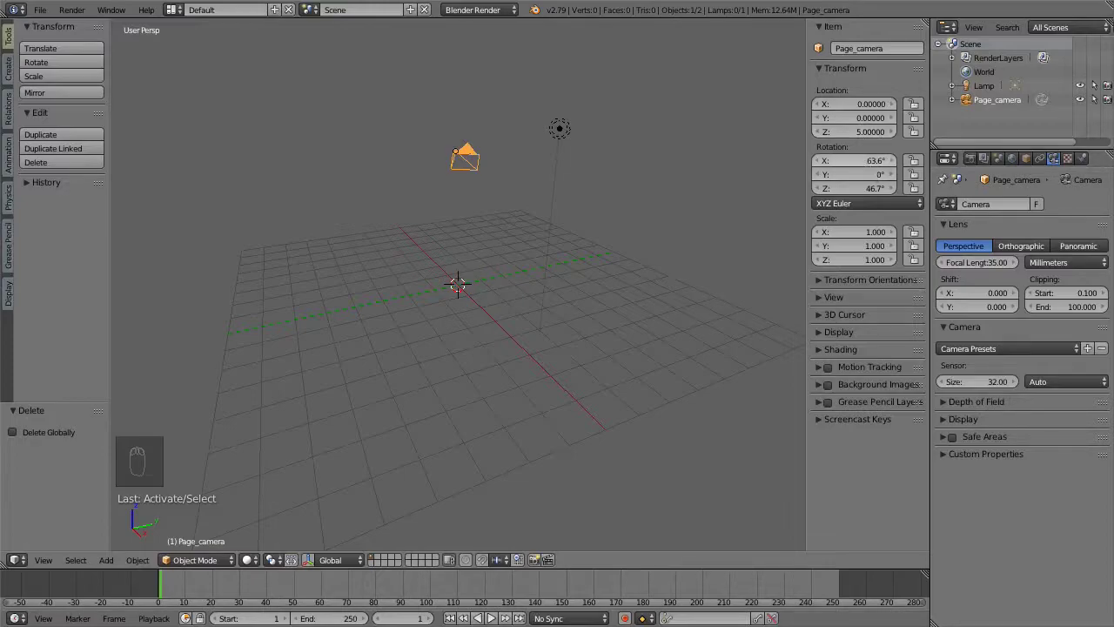
# Set the camera's rotation to 0 degrees on the X, Y and Z axes
pyautogui.moveTo(874, 172); pyautogui.dragTo(872, 188)
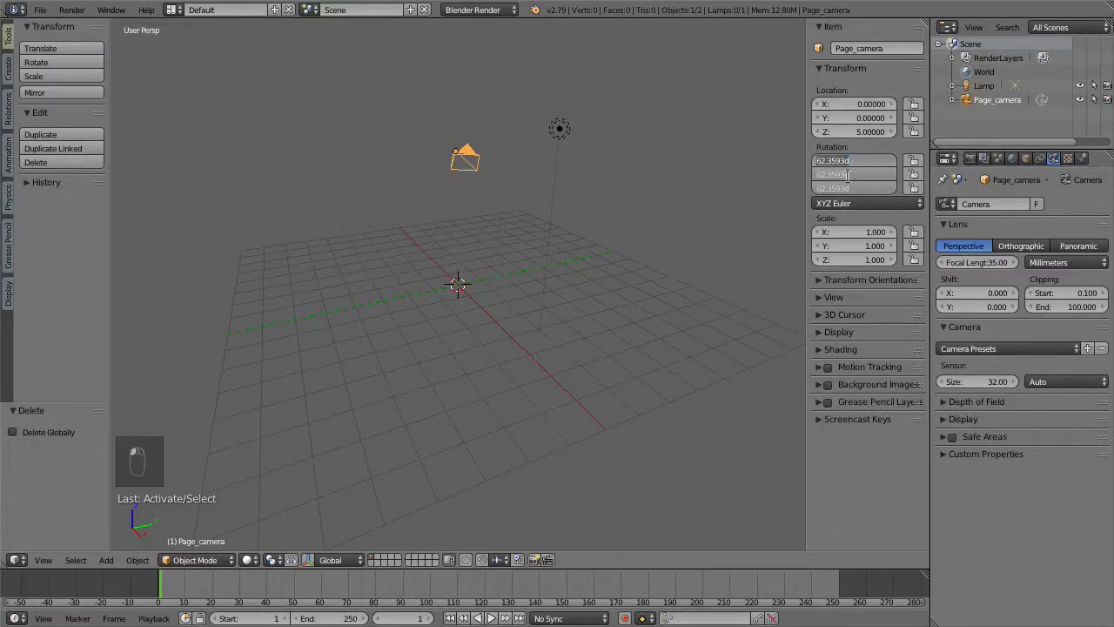
pyautogui.write('0')
pyautogui.press('Return')
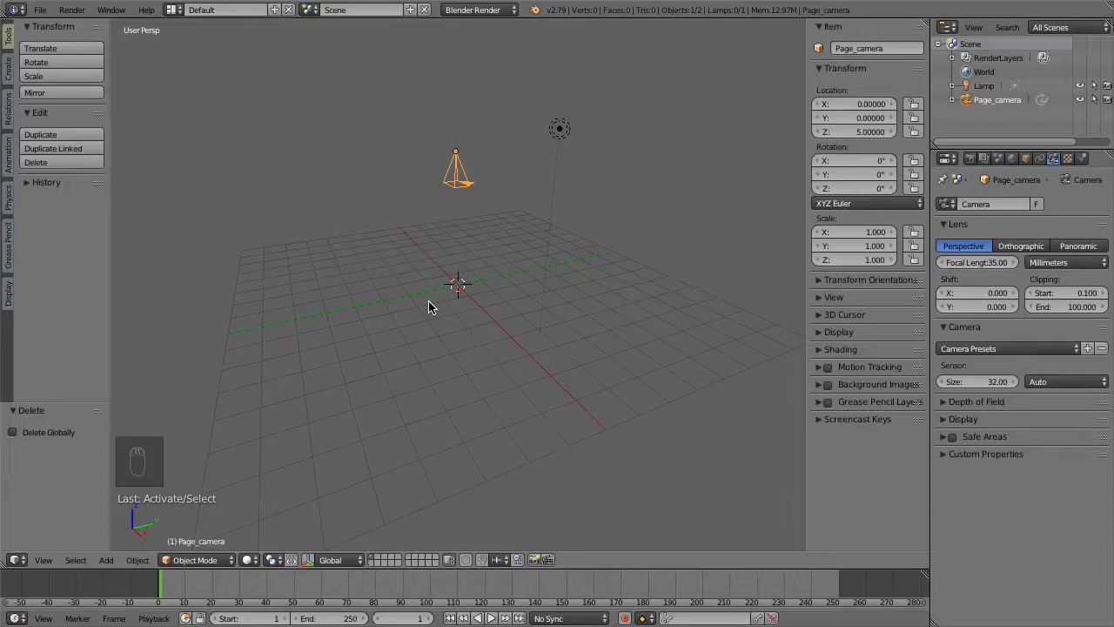
# Search the user preferences add-ons for "images" and enable Import-Export: Import Images as Planes
pyautogui.click(39, 12)
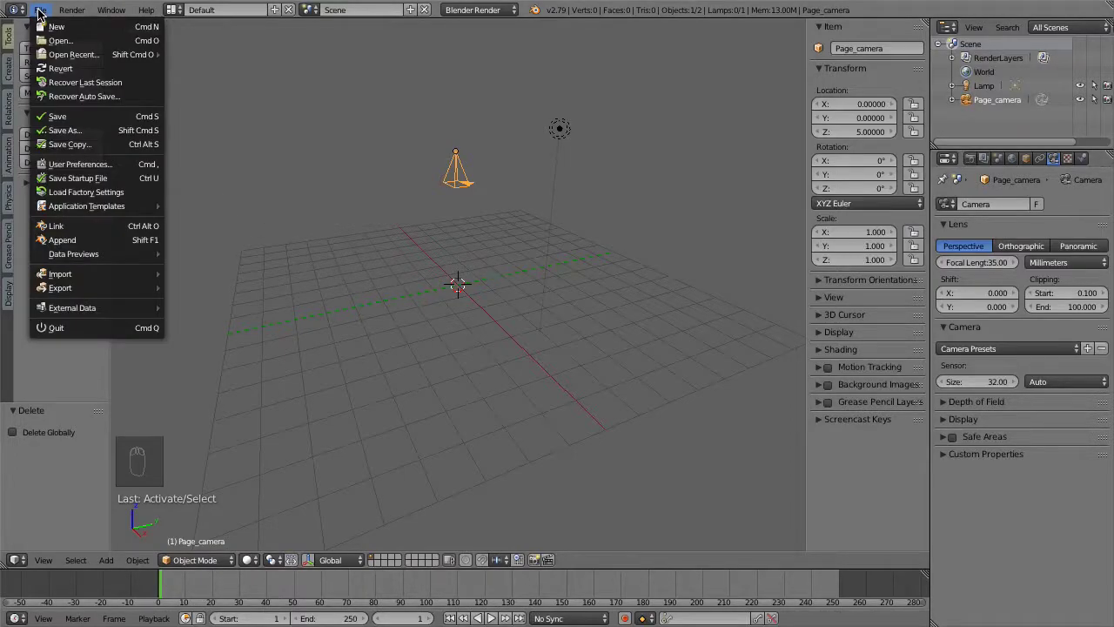
pyautogui.click(117, 170)
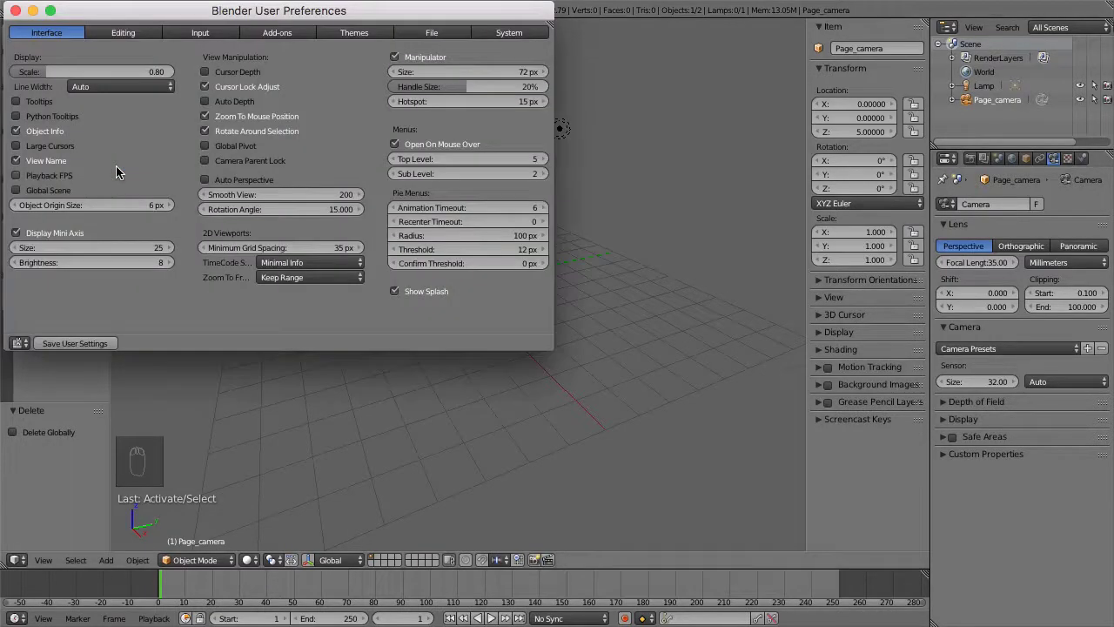
pyautogui.click(296, 35)
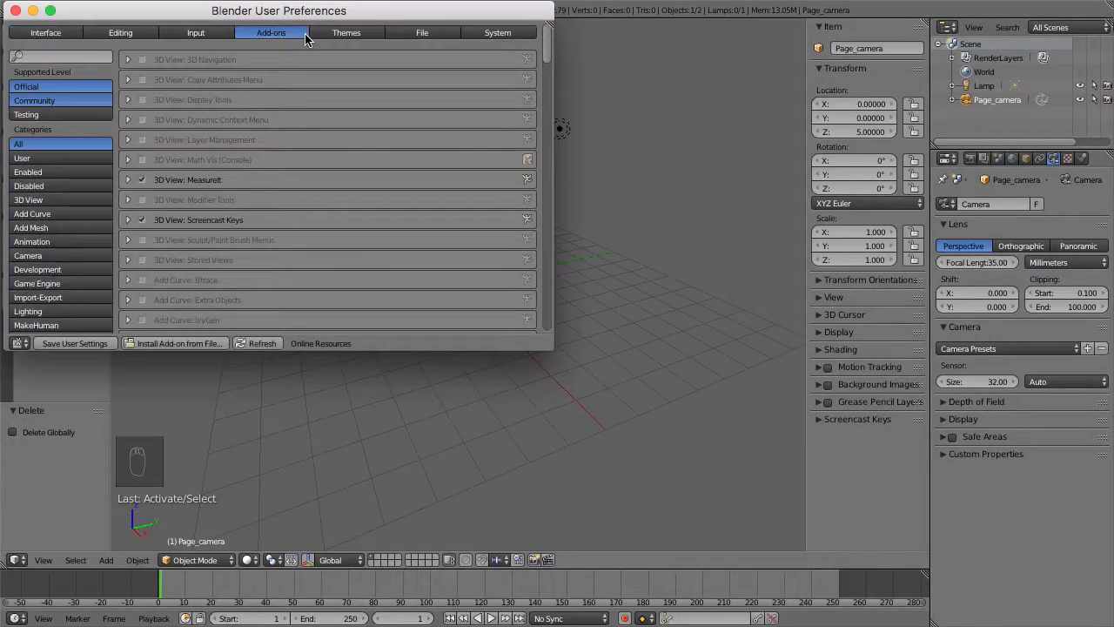
pyautogui.click(81, 57)
pyautogui.write('ima')
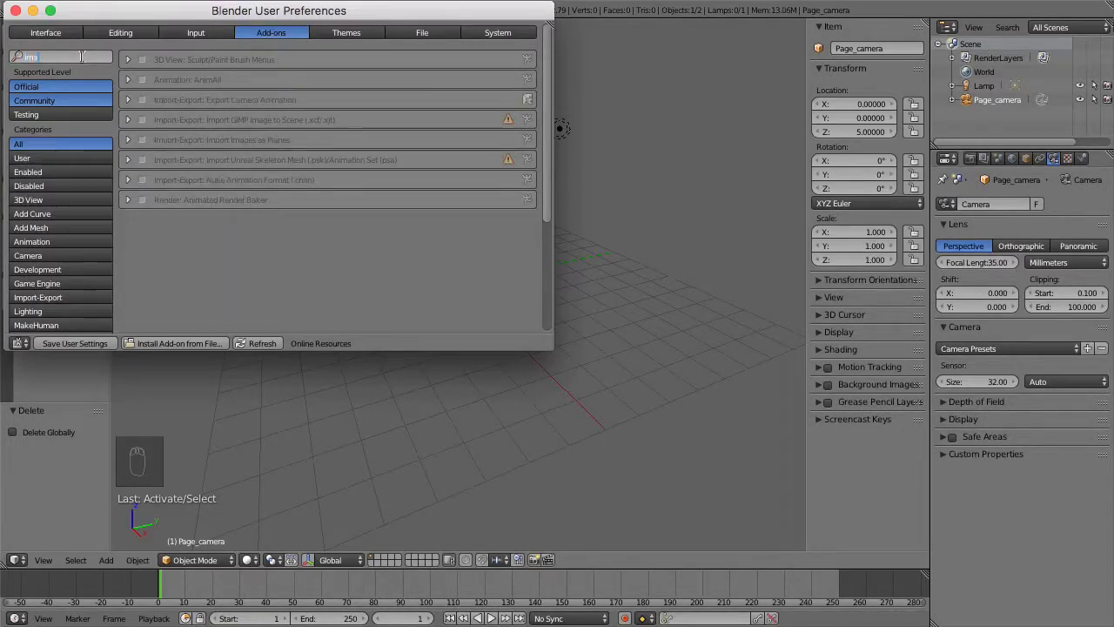
pyautogui.write('ges')
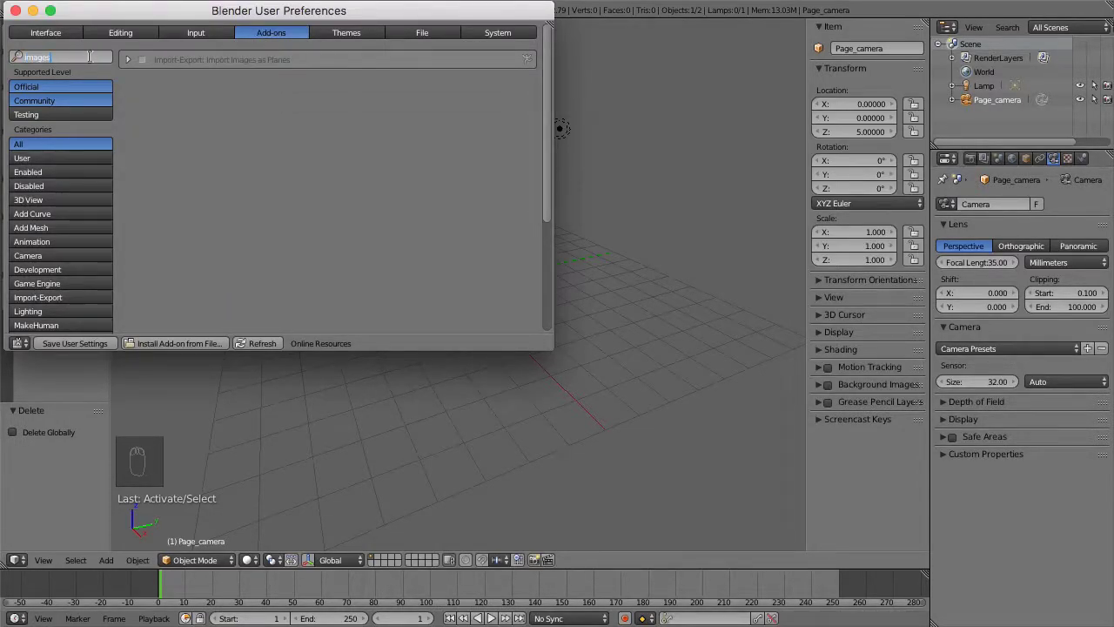
pyautogui.press('Return')
pyautogui.click(142, 59)
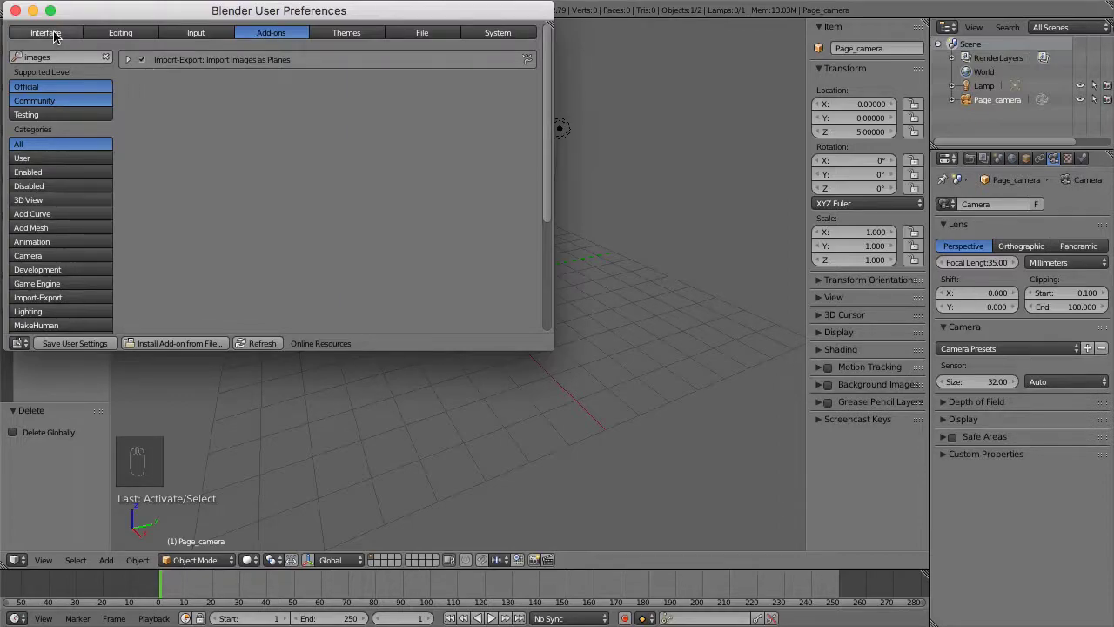
pyautogui.click(15, 10)
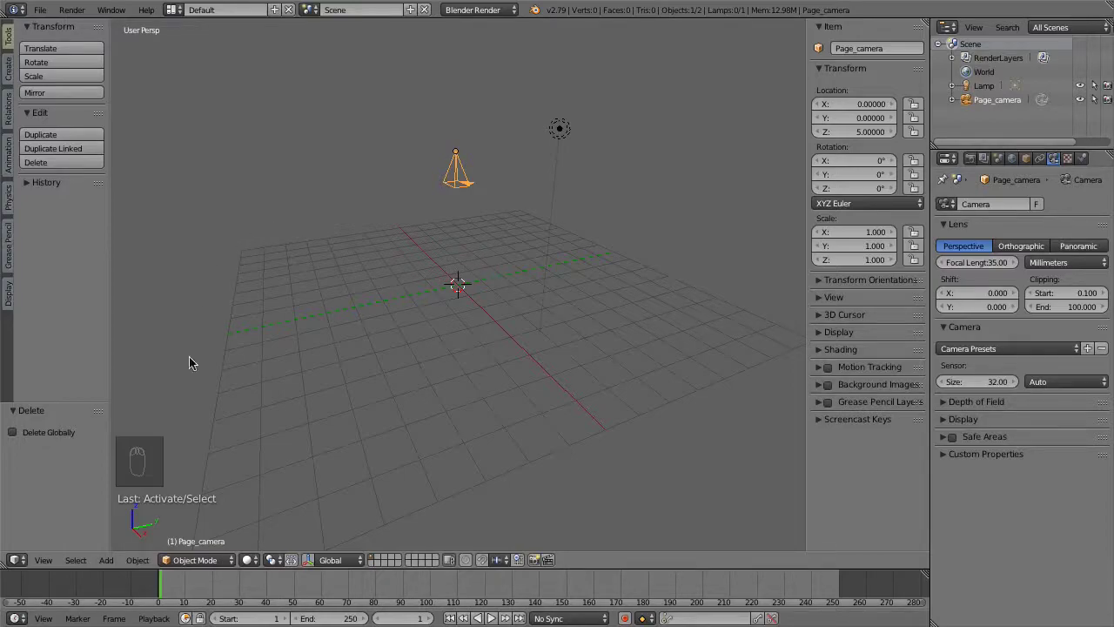
# Start adding a mesh with Images as Planes and enable Animate Image Sequences in the import options
pyautogui.click(106, 562)
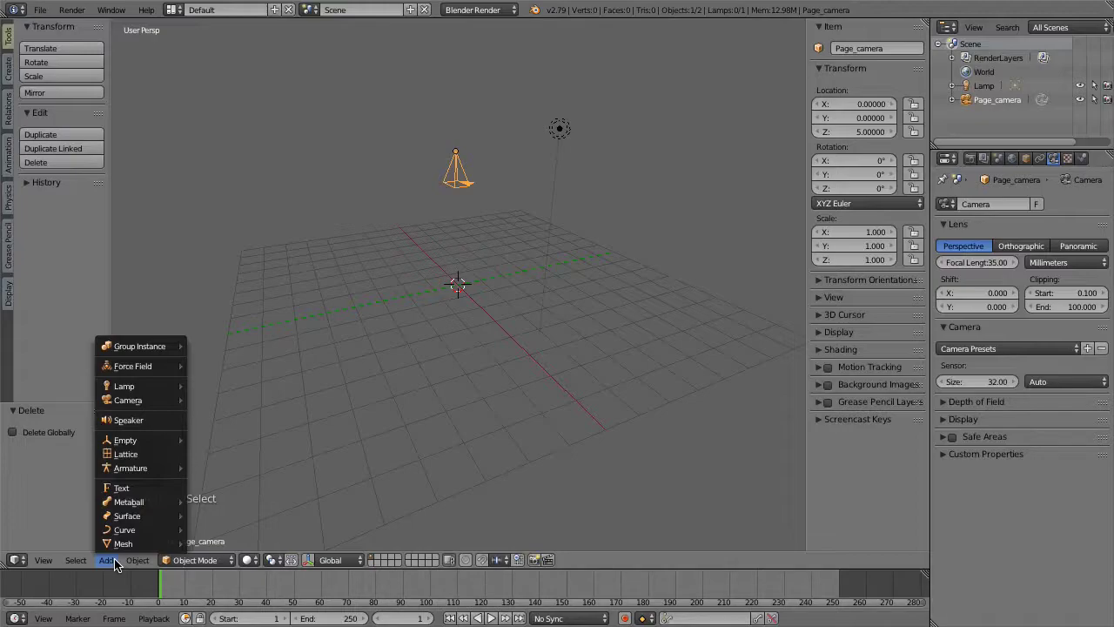
pyautogui.moveTo(122, 543)
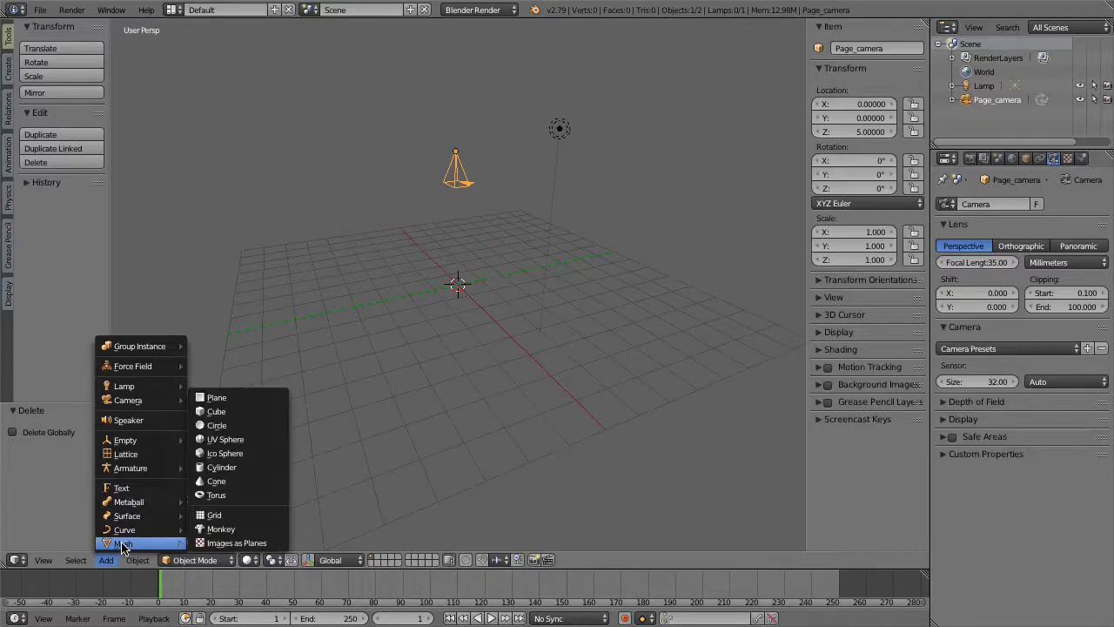
pyautogui.click(237, 543)
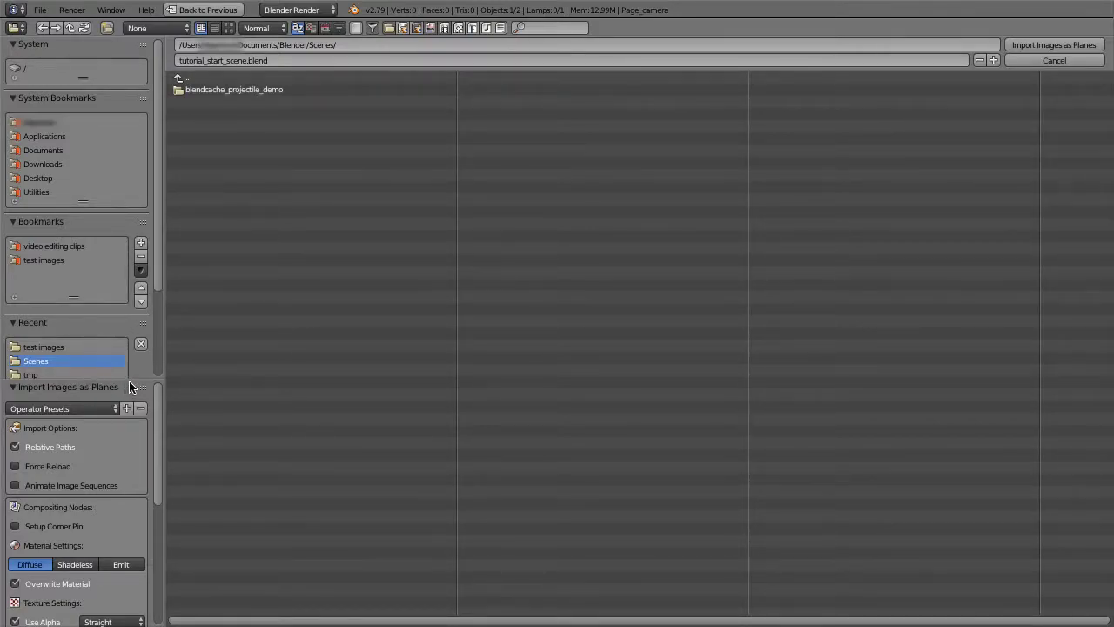
pyautogui.moveTo(128, 387); pyautogui.dragTo(129, 270)
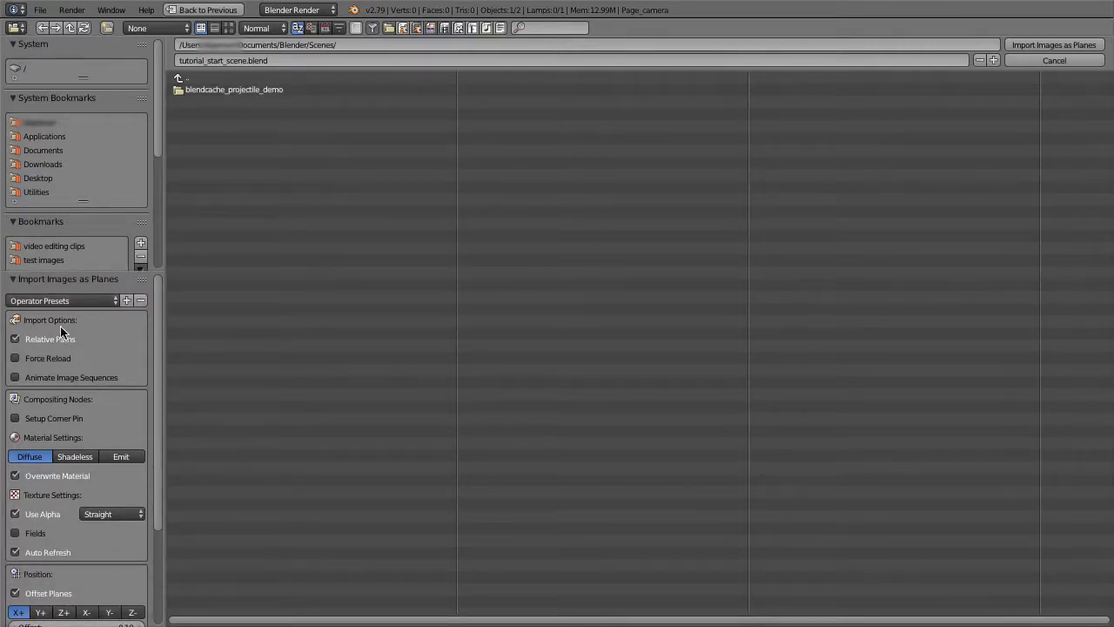
pyautogui.click(42, 383)
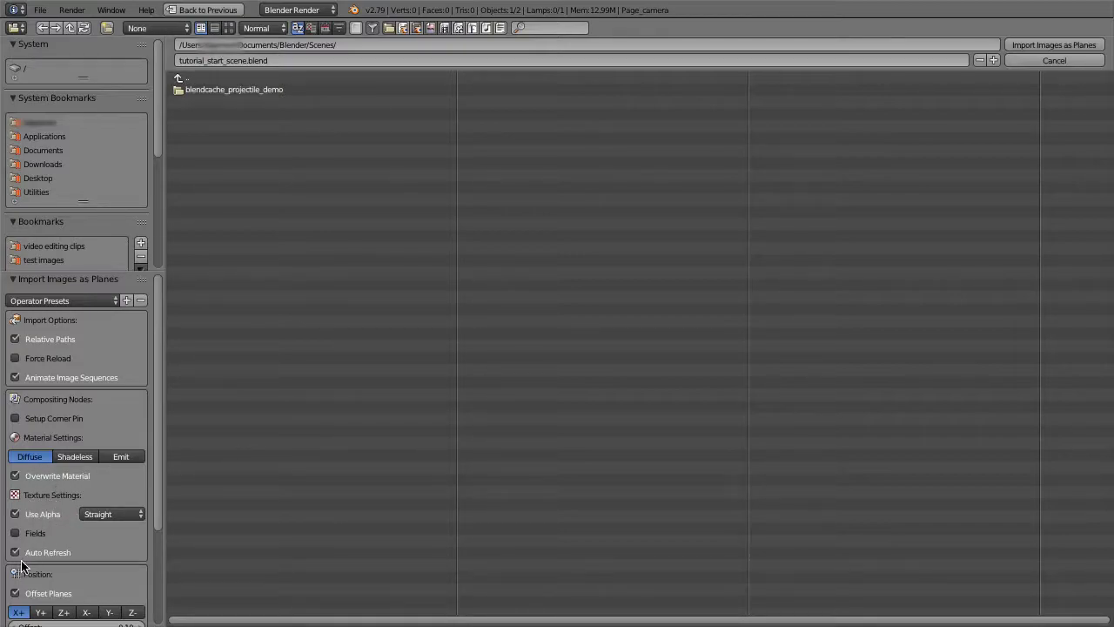
# Turn off Offset Planes and set the plane dimensions to Camera with the Fit option
pyautogui.moveTo(157, 517); pyautogui.dragTo(153, 588)
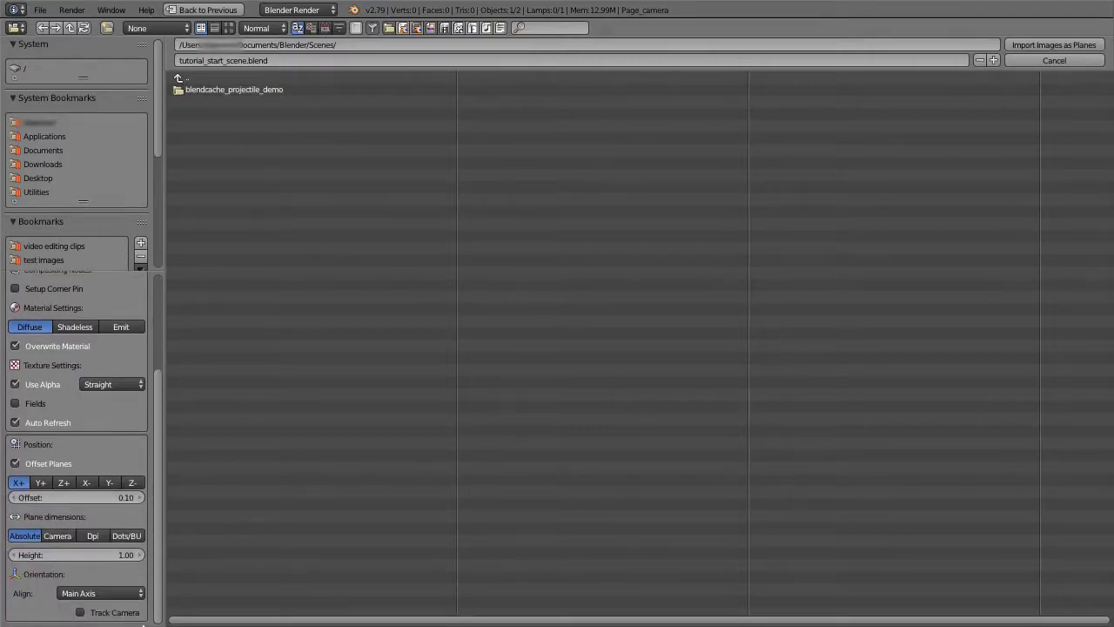
pyautogui.click(15, 464)
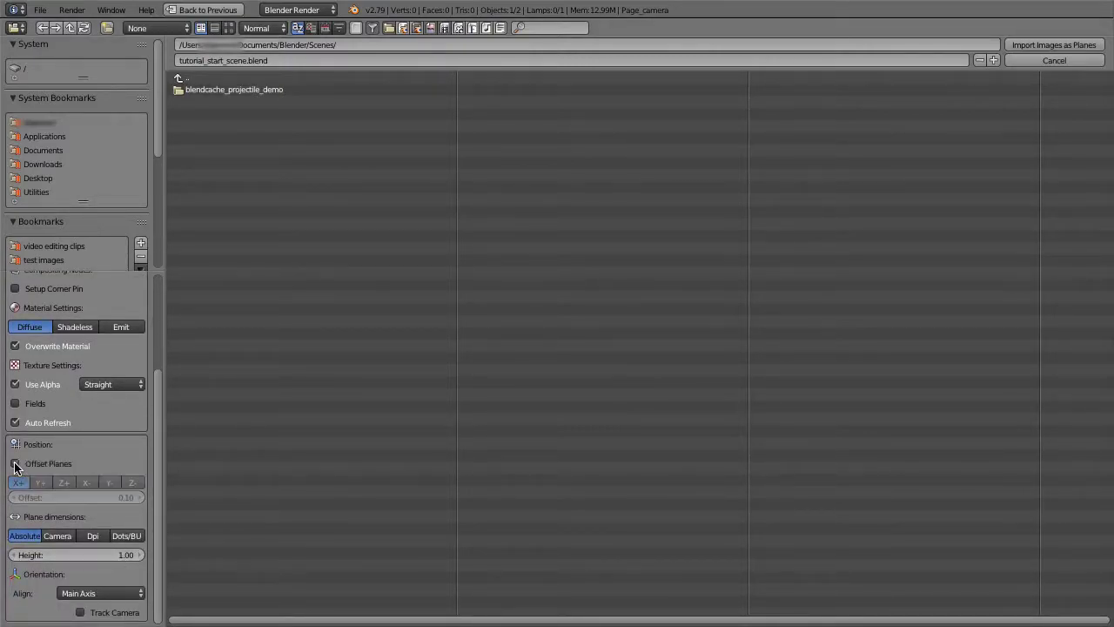
pyautogui.click(68, 537)
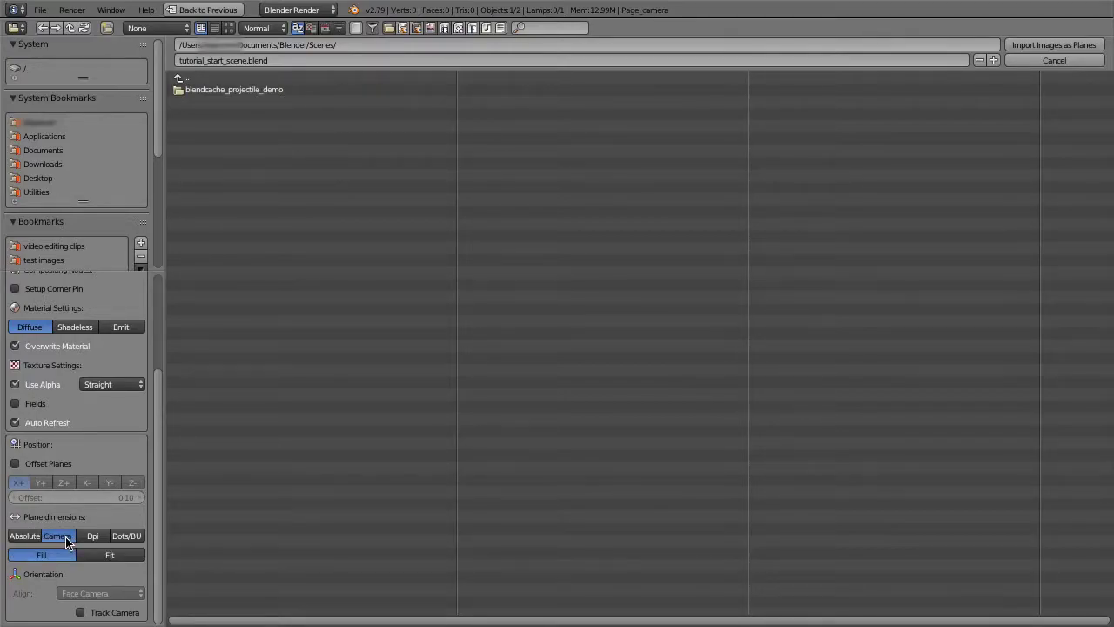
pyautogui.click(119, 557)
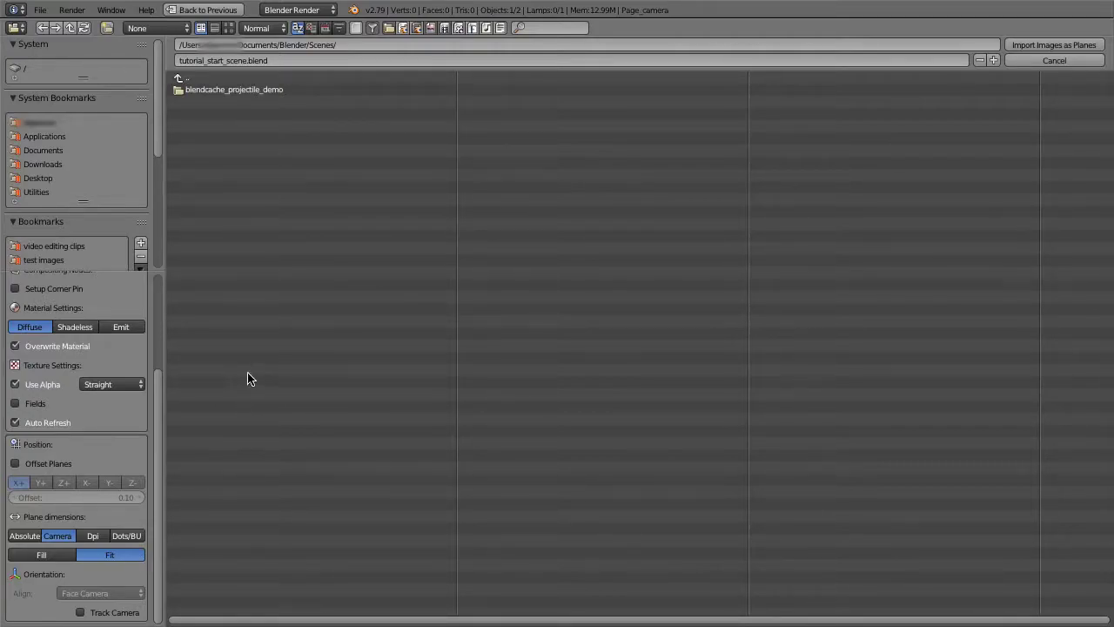
# Import HD_test_pattern_photos_1080.png from the bookmarked test images folder as a plane
pyautogui.click(58, 261)
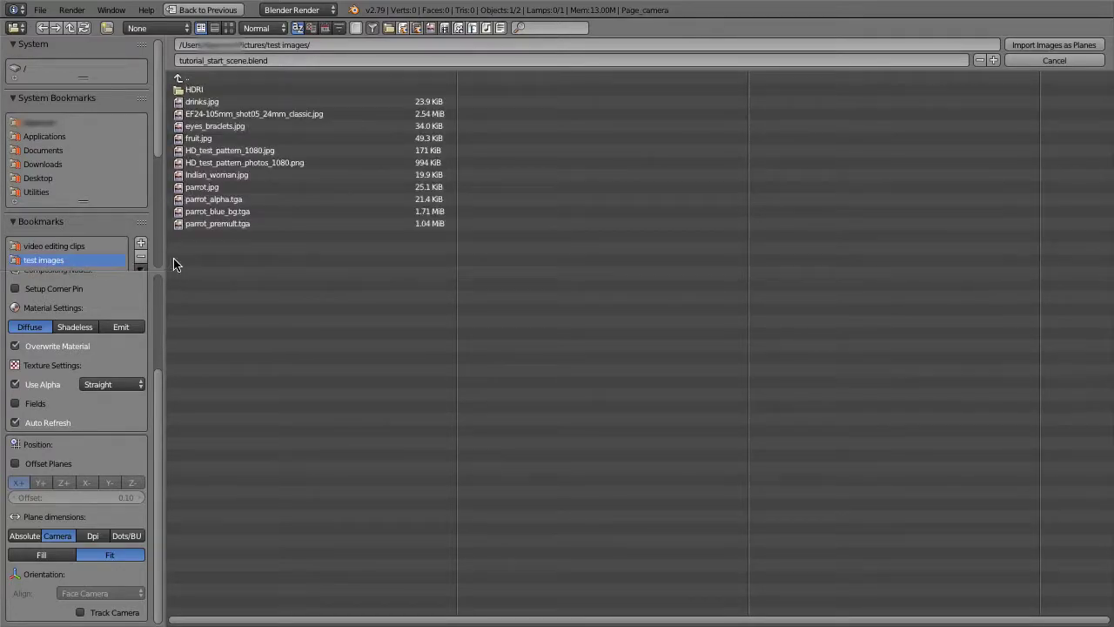
pyautogui.click(309, 163)
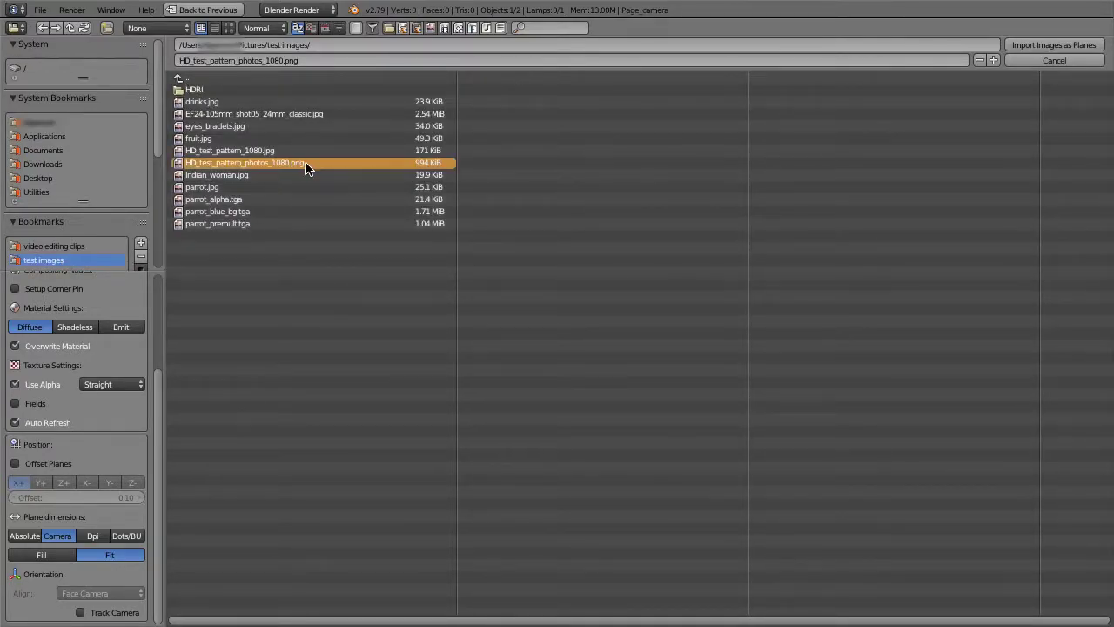
pyautogui.click(1053, 44)
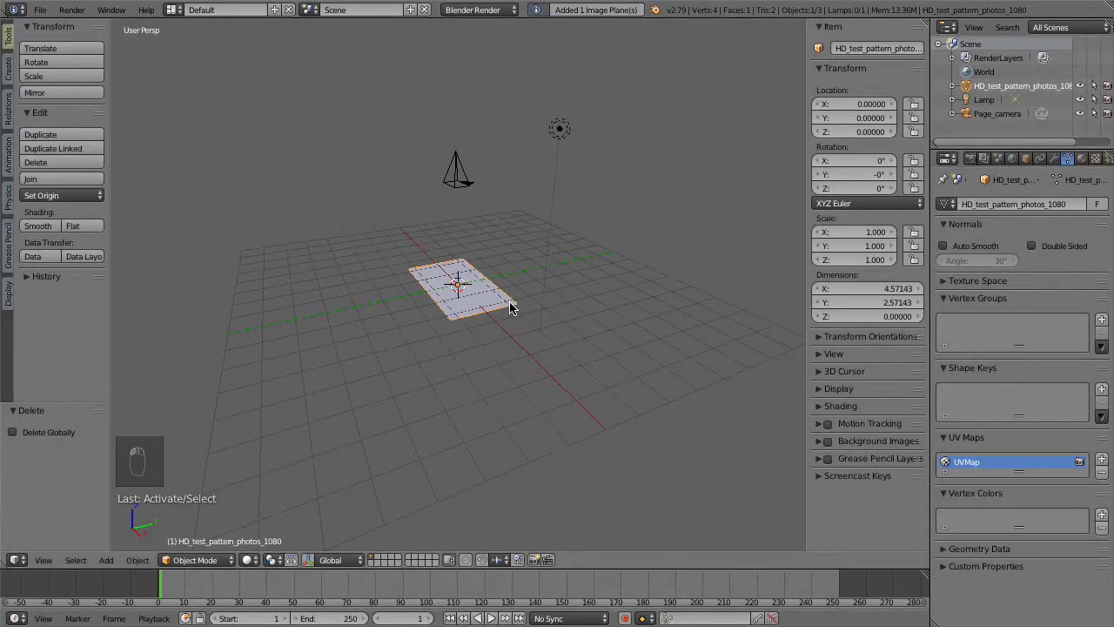
# View the imported image plane through the page camera, with the camera frame enlarged in the viewport
pyautogui.press('Home')
pyautogui.moveTo(397, 398); pyautogui.dragTo(539, 405, button='middle')
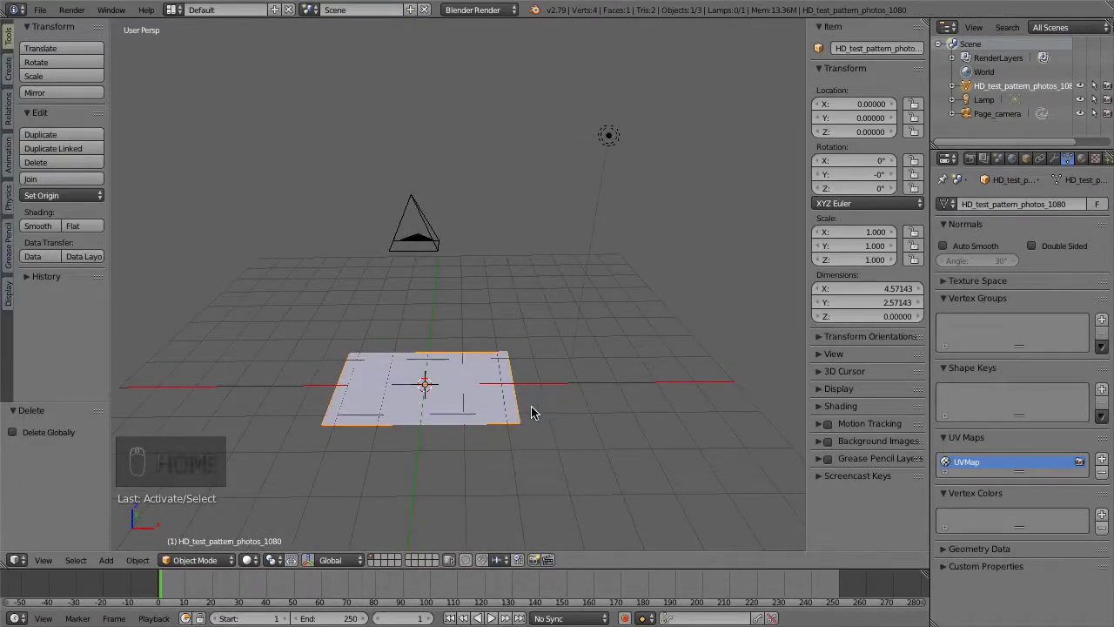
pyautogui.press('KP_0')
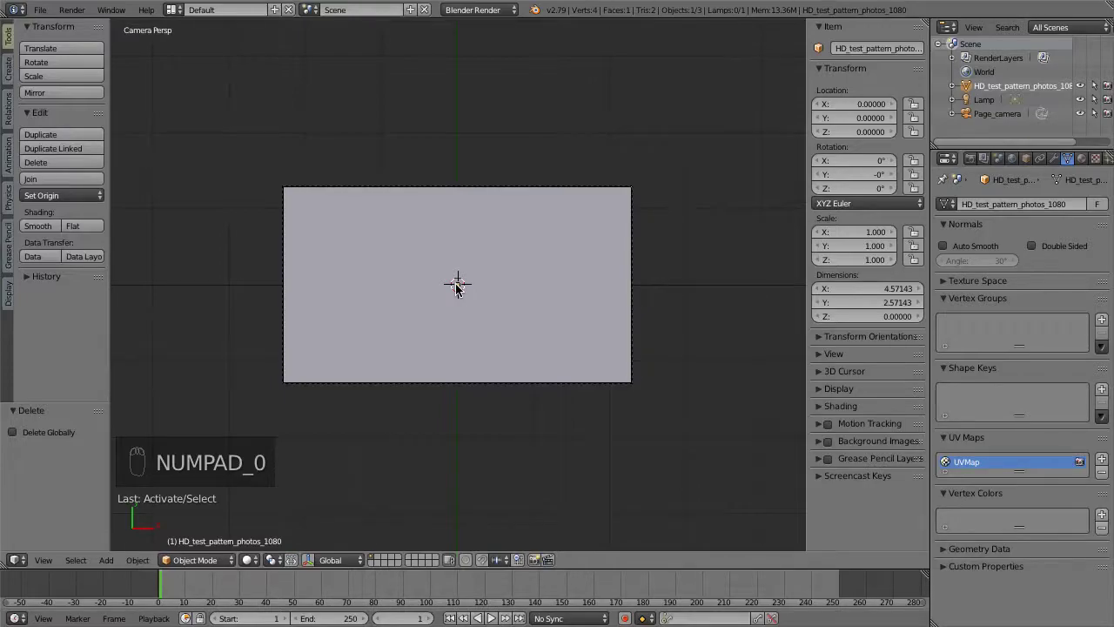
pyautogui.press('KP_Add')
pyautogui.press('KP_Add')
pyautogui.press('KP_Add')
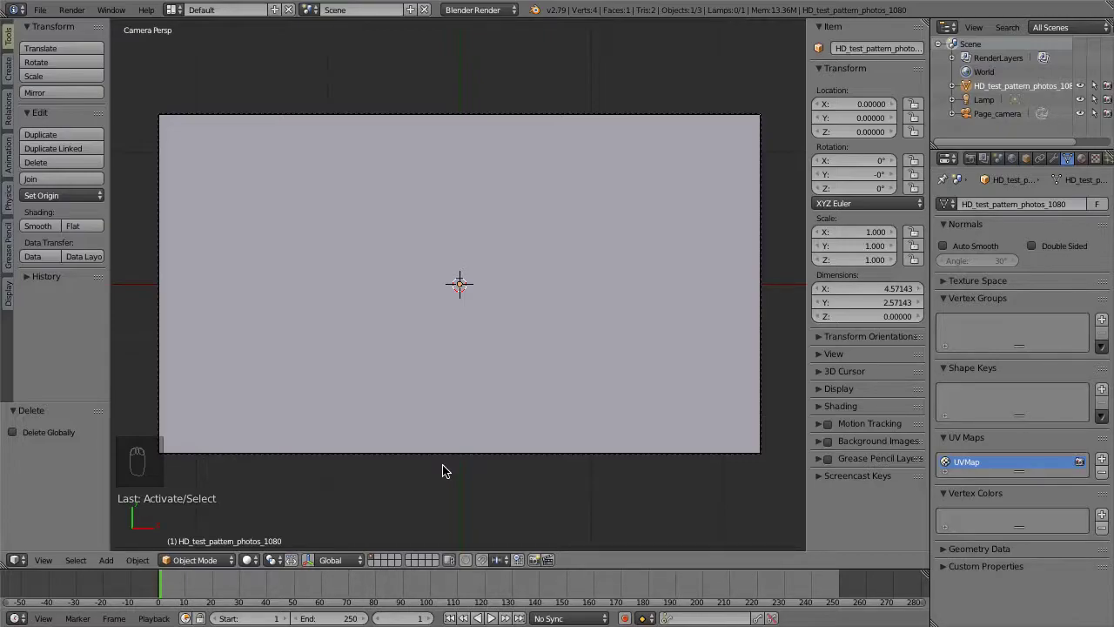
# Preview the image plane in rendered shading, and set the viewport shading to Material
pyautogui.hotkey('shift', 'z')
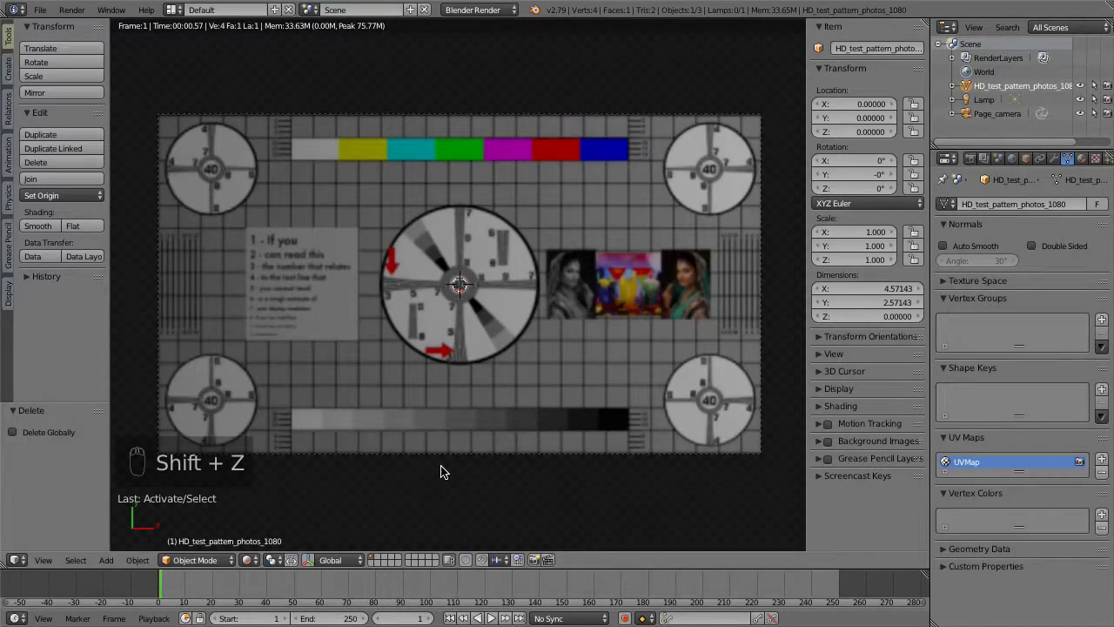
pyautogui.click(253, 563)
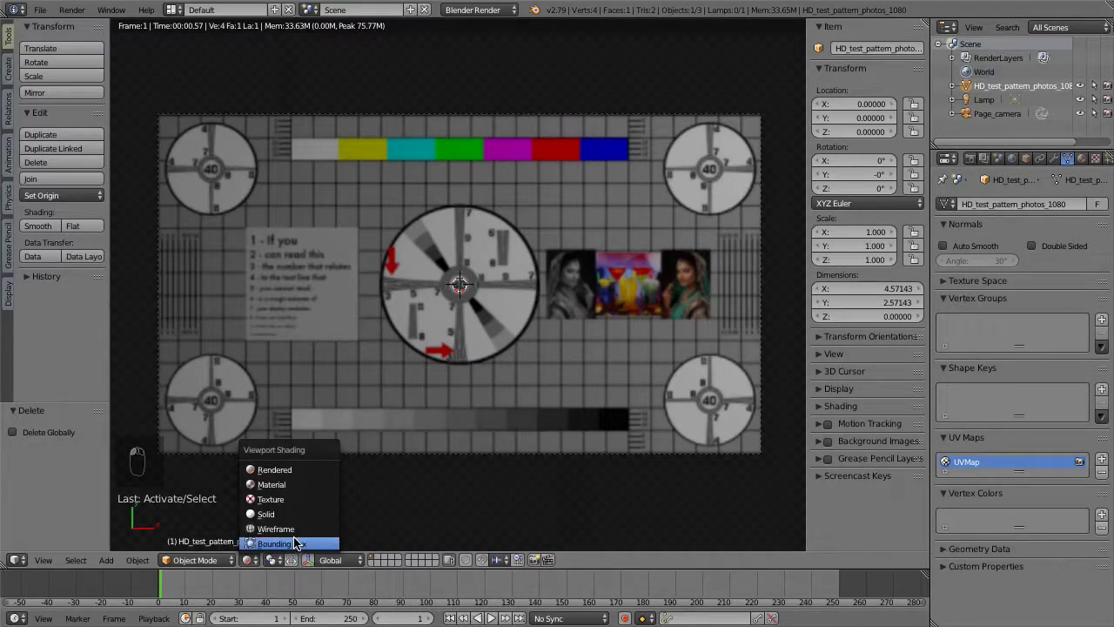
pyautogui.click(297, 490)
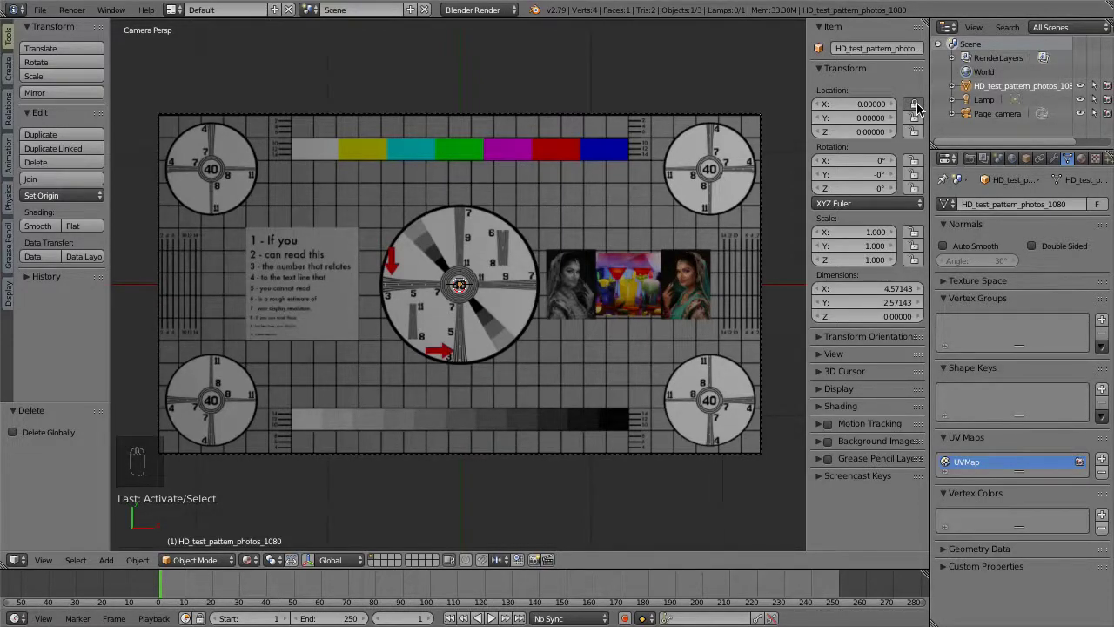
# Lock all location, rotation and scale channels of the image plane and of Page_camera
pyautogui.moveTo(913, 103); pyautogui.dragTo(916, 272)
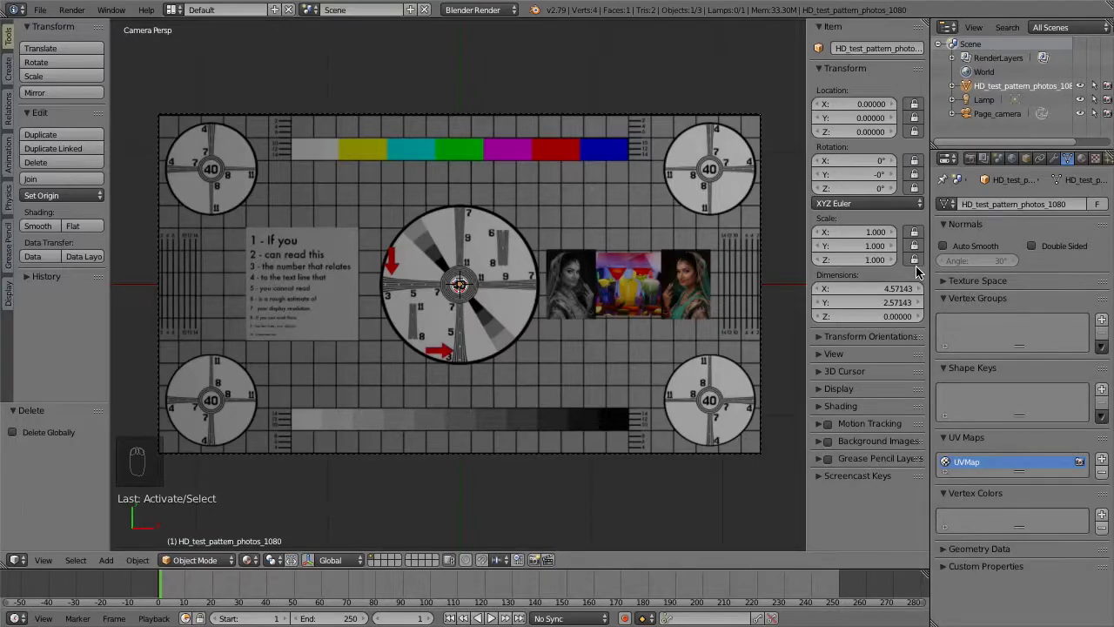
pyautogui.click(992, 113)
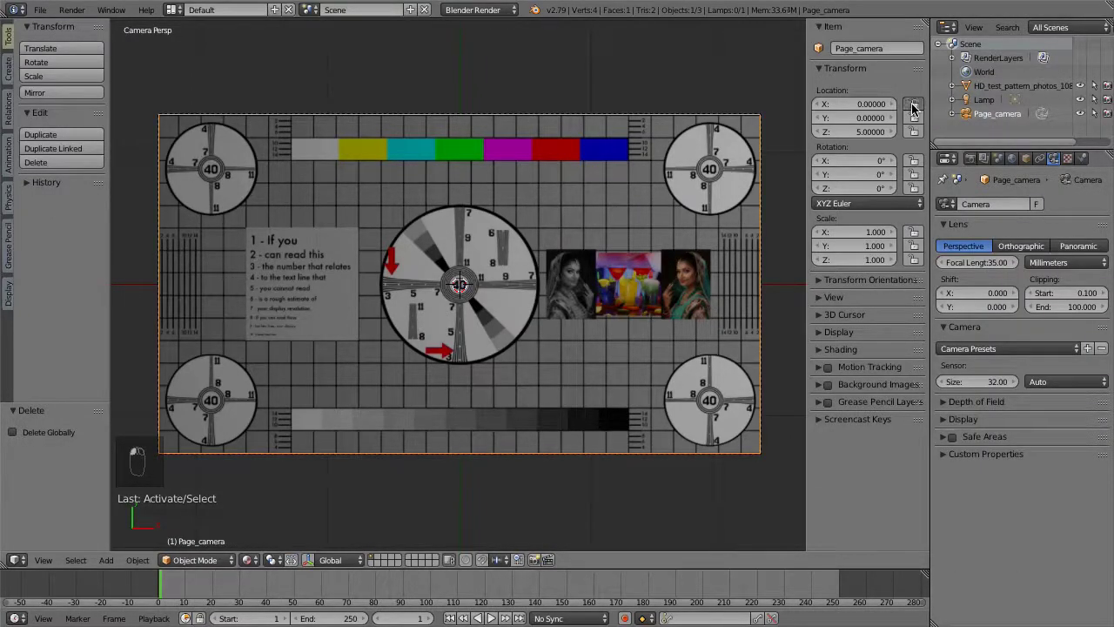
pyautogui.moveTo(914, 104); pyautogui.dragTo(915, 270)
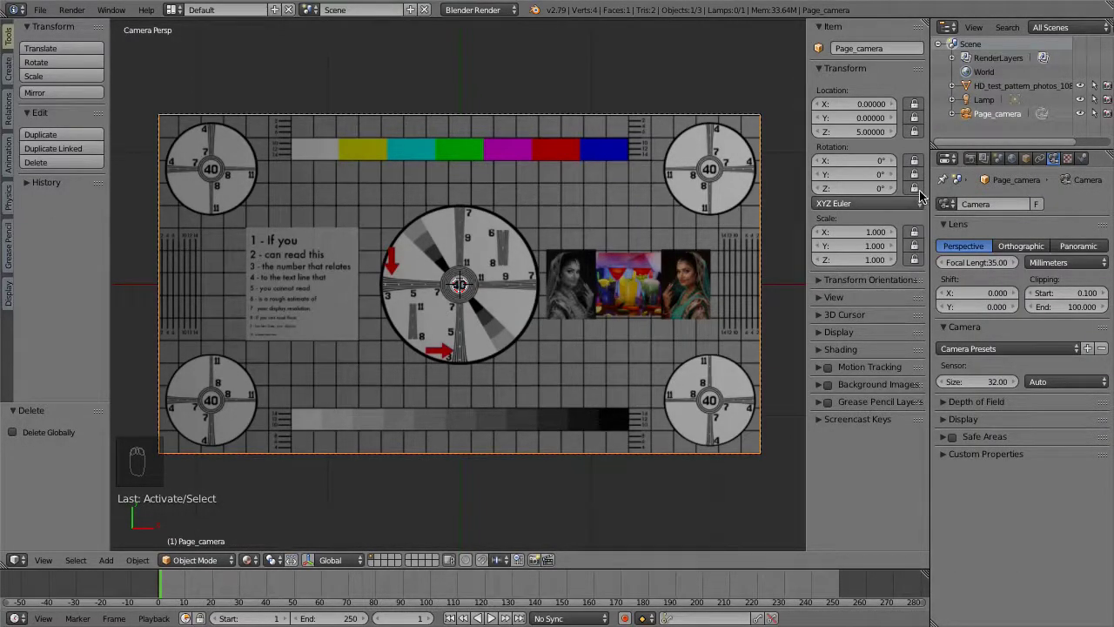
# Rename the HD_test_pattern_photos_1080 plane object as Page_object
pyautogui.click(987, 85)
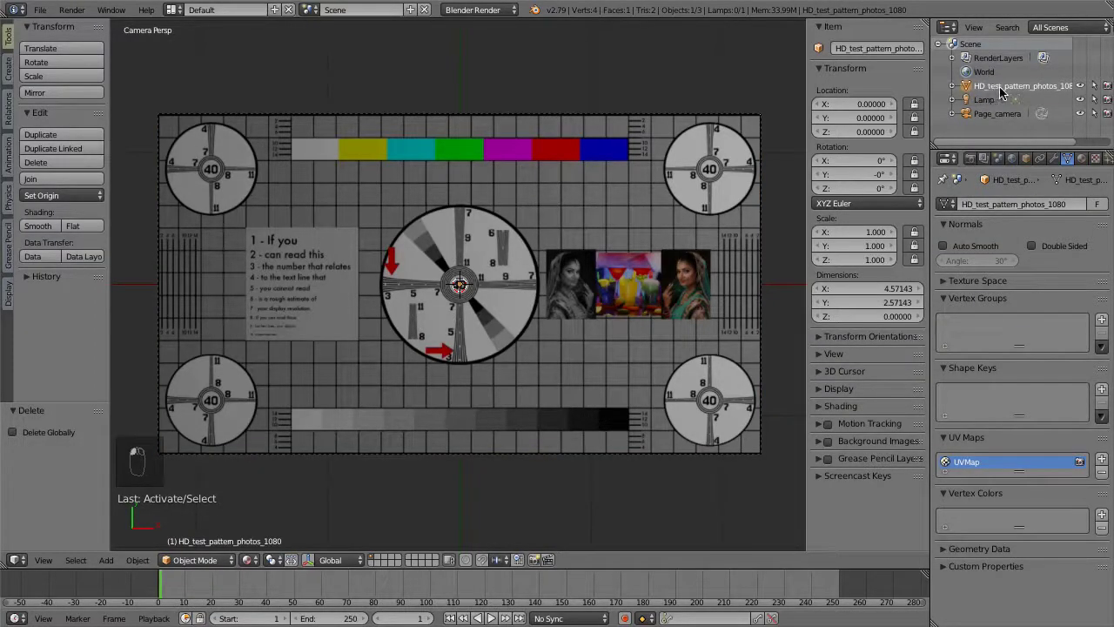
pyautogui.doubleClick(1051, 85)
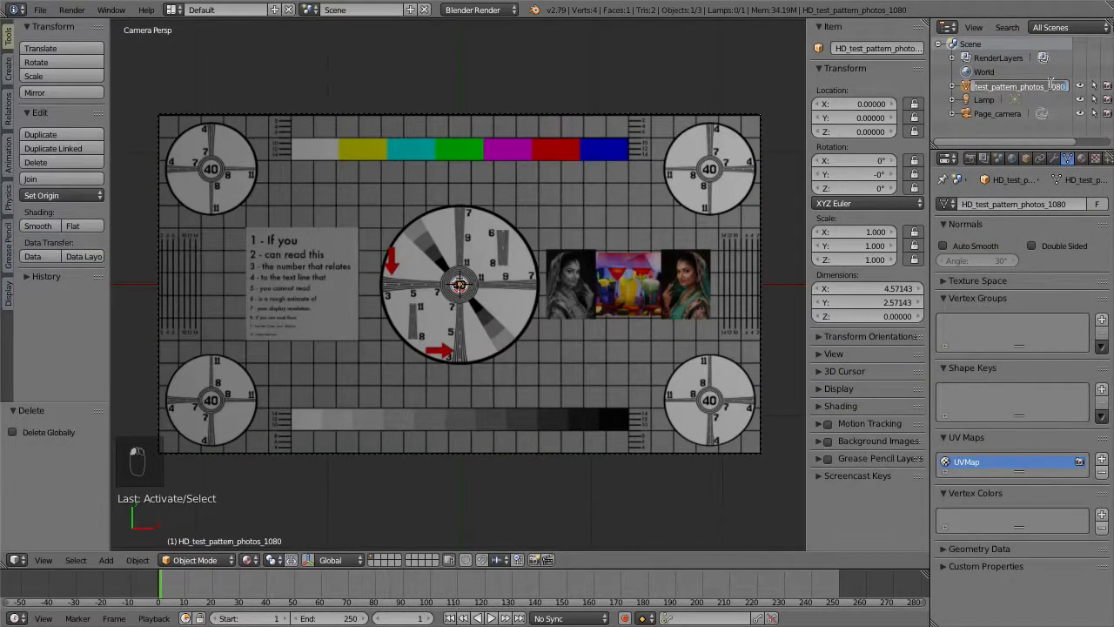
pyautogui.press('BackSpace')
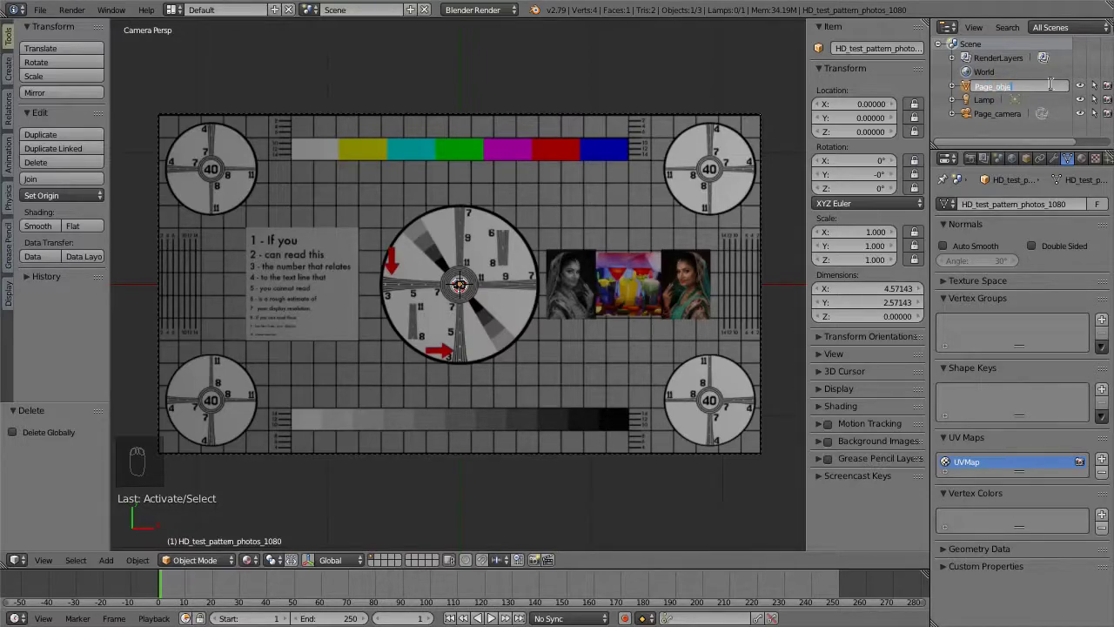
pyautogui.press('Return')
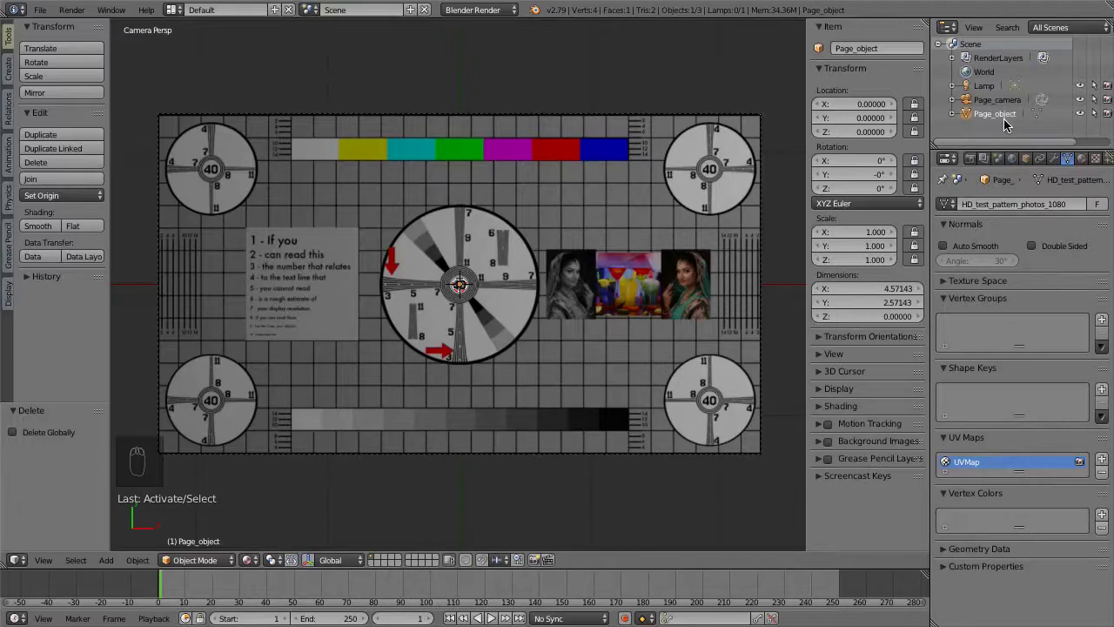
# Add a Subdivision Surface modifier to Page_object and set its type to Simple
pyautogui.click(1054, 160)
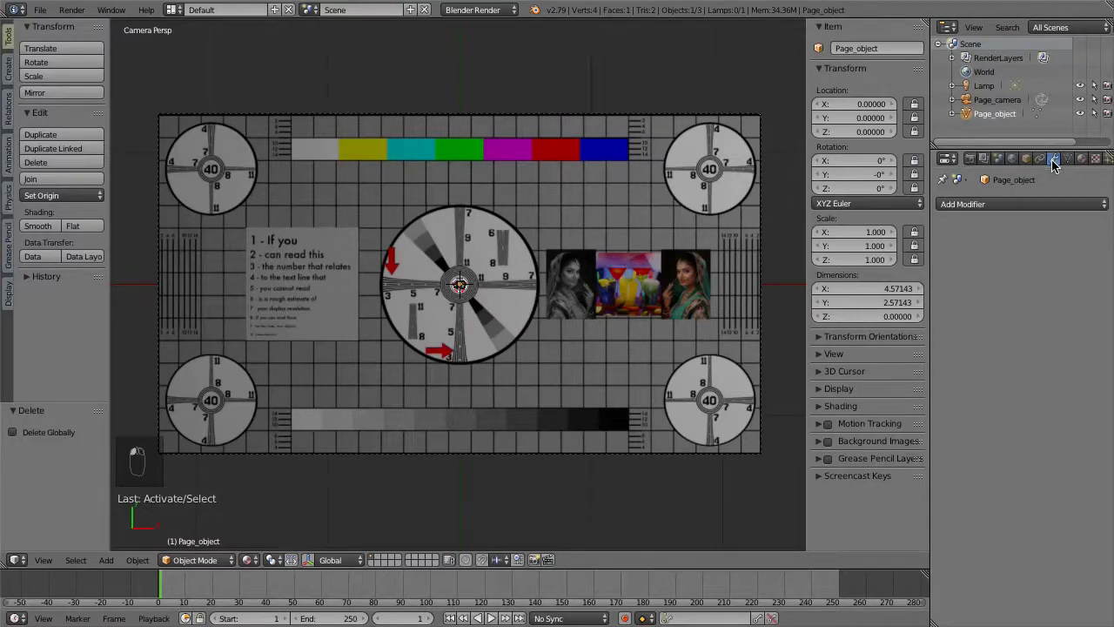
pyautogui.click(989, 206)
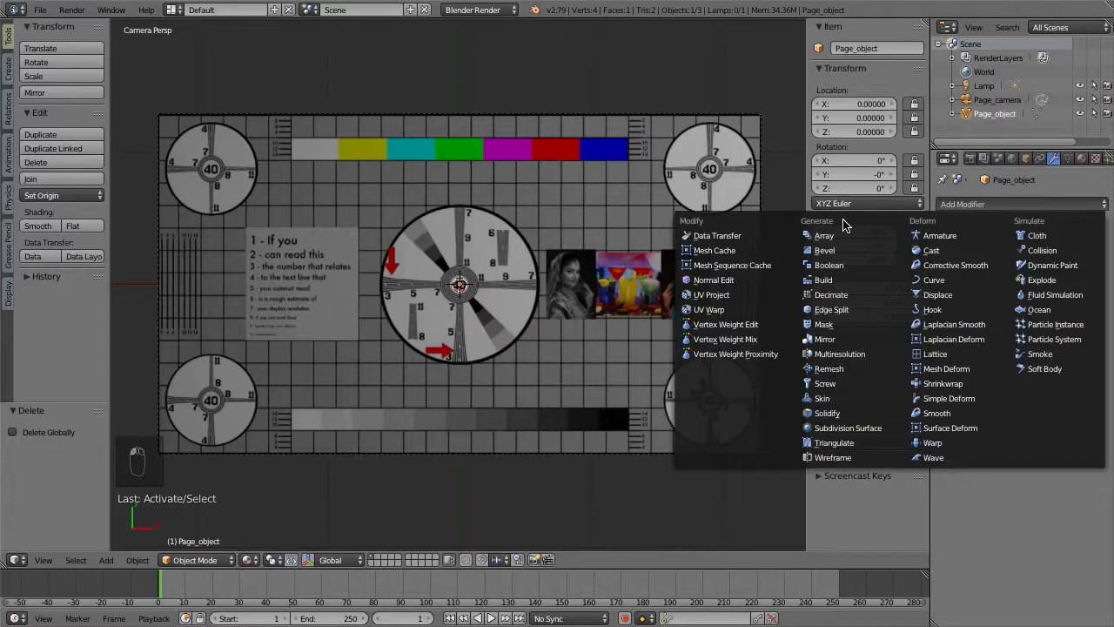
pyautogui.click(891, 428)
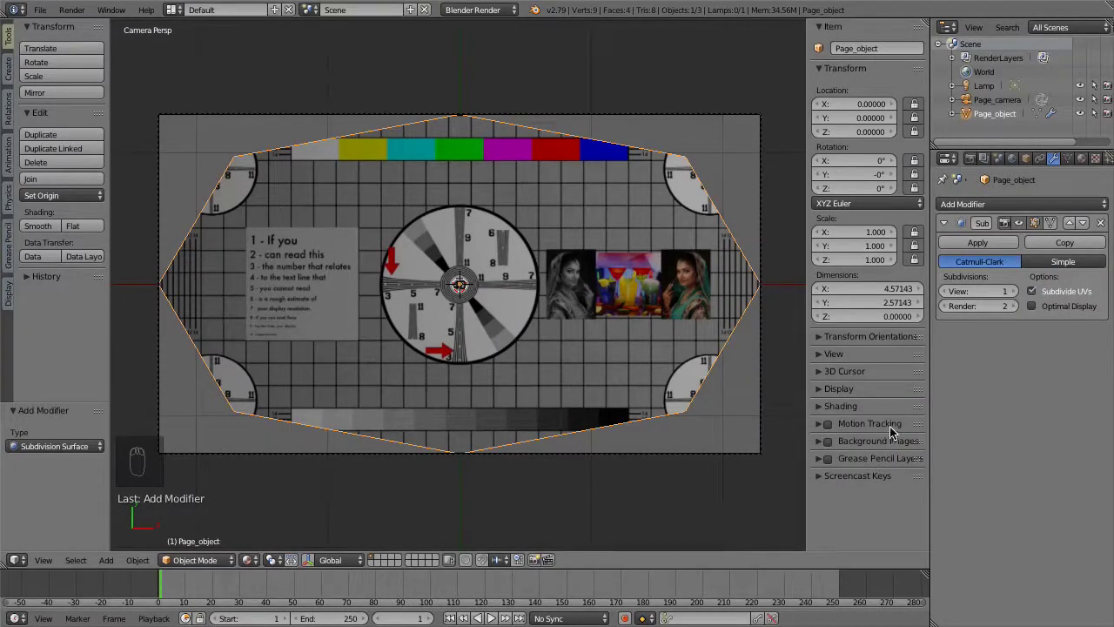
pyautogui.click(1082, 263)
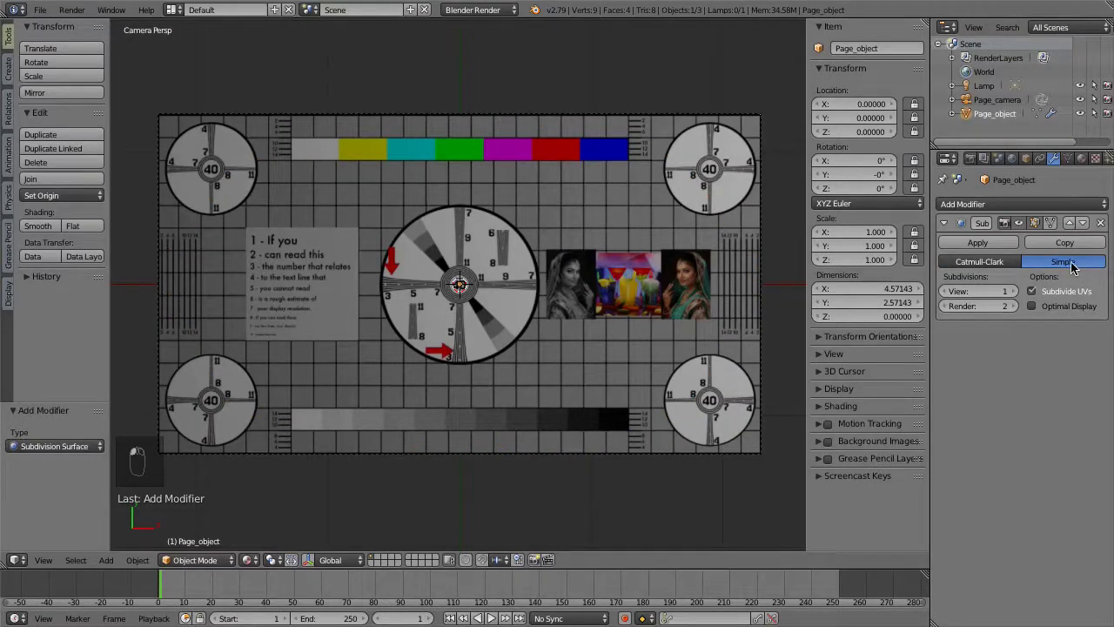
# Set the modifier's View and Render subdivisions to 6
pyautogui.click(980, 292)
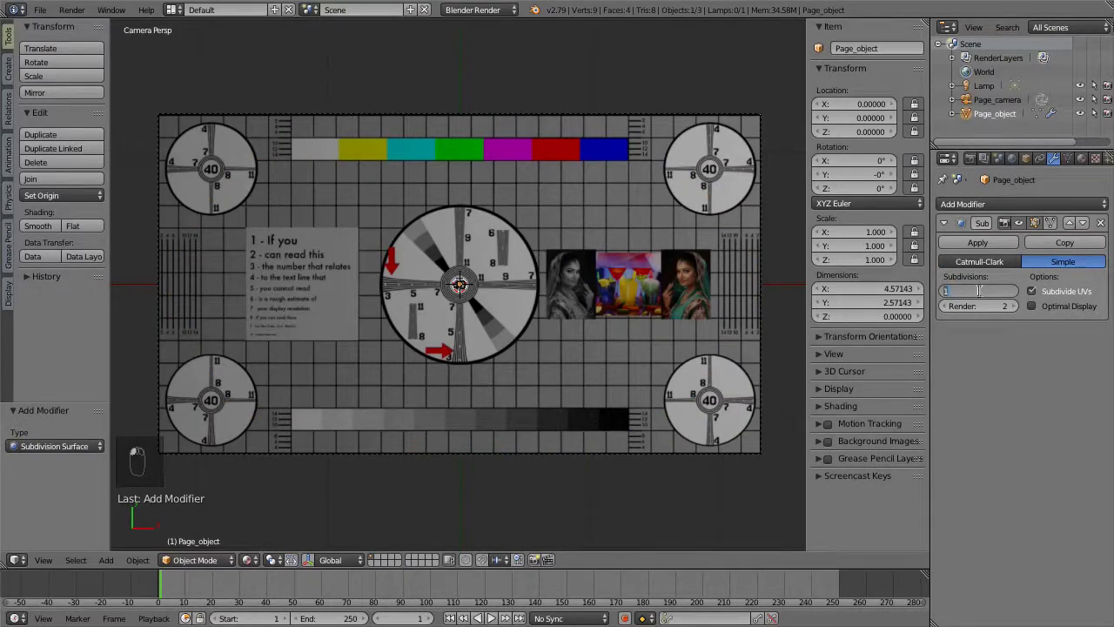
pyautogui.write('6')
pyautogui.press('Tab')
pyautogui.press('Tab')
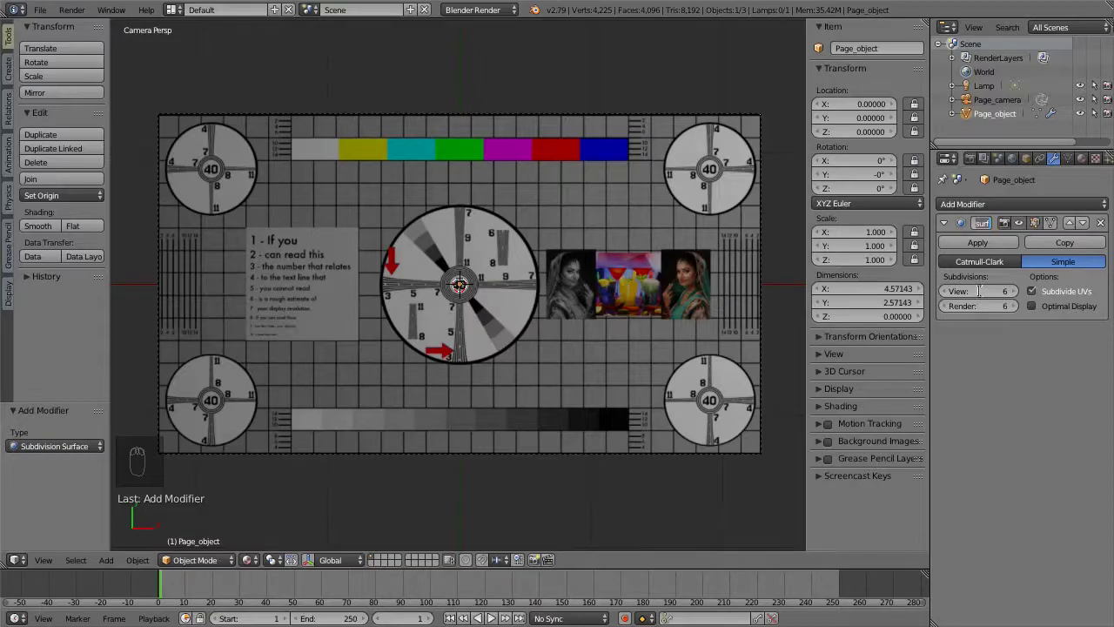
pyautogui.press('Return')
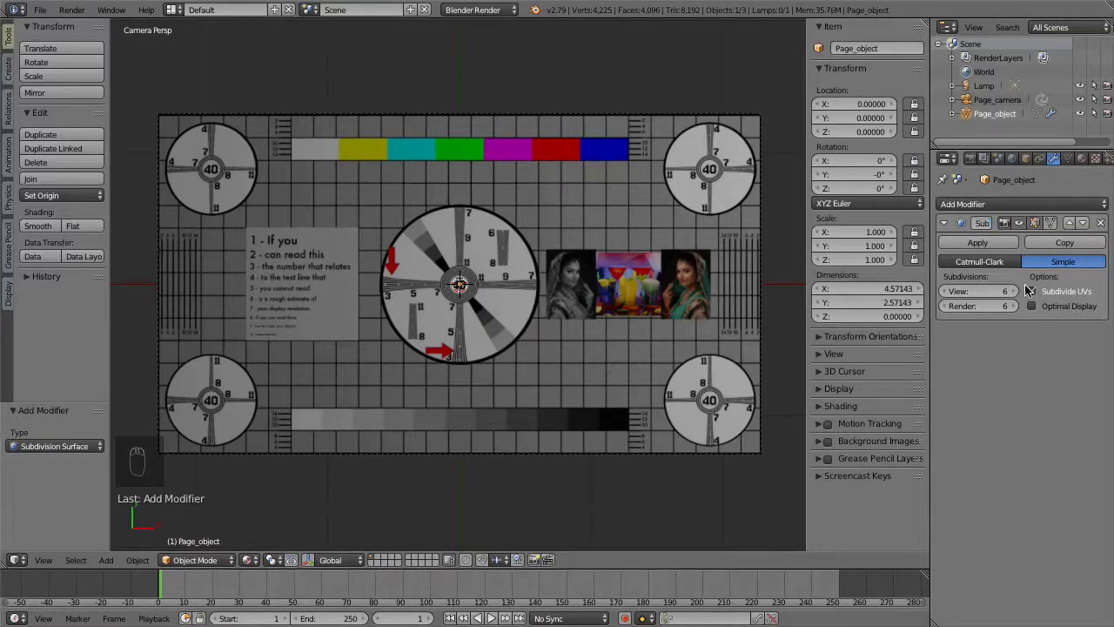
# Apply the Subdivision Surface modifier and give Page_object smooth shading
pyautogui.click(978, 243)
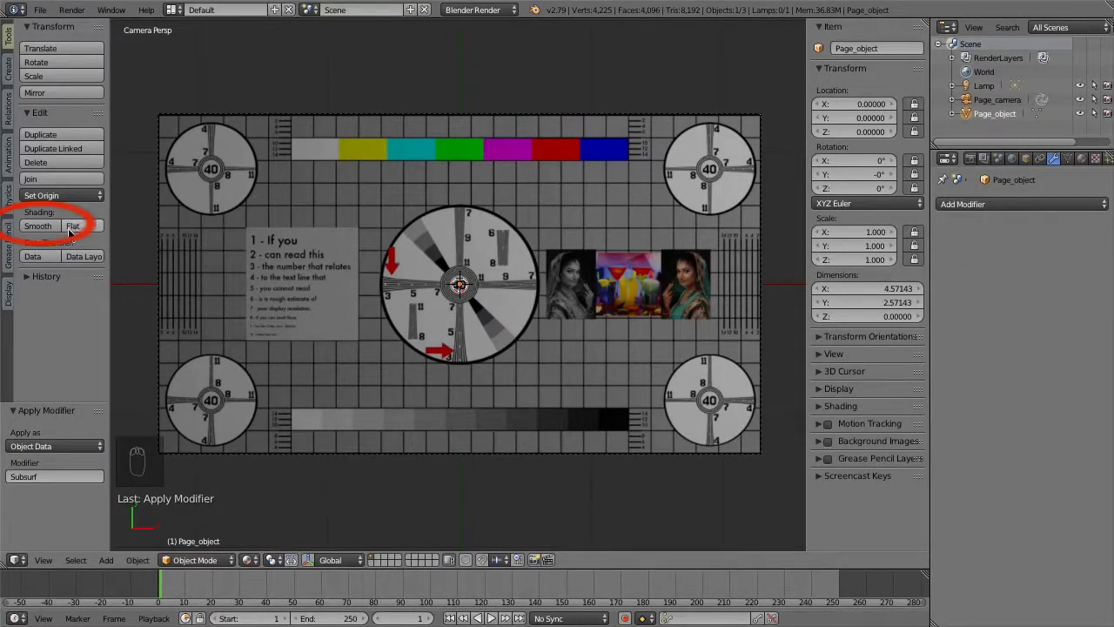
pyautogui.click(54, 225)
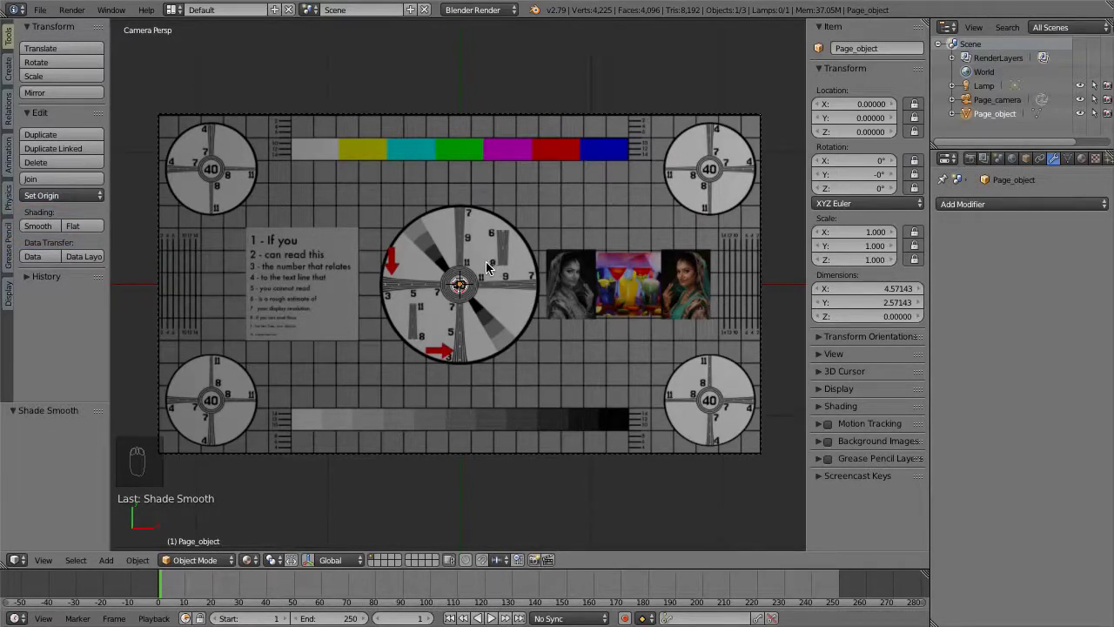
pyautogui.press('Home')
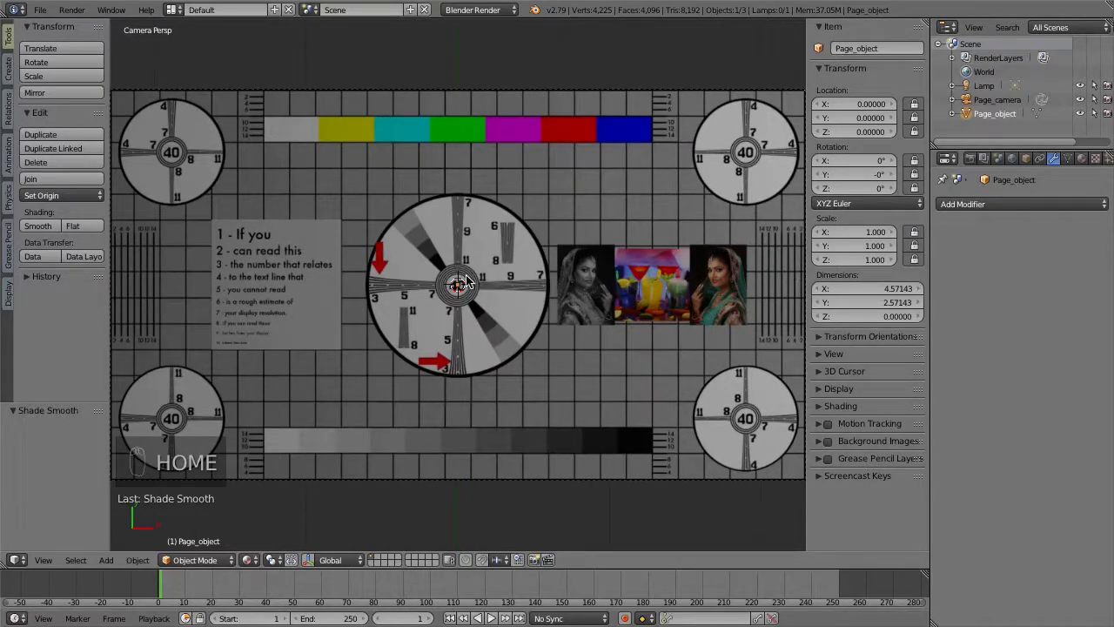
# Change the Lamp object's light type to Sun and expand its shadow settings
pyautogui.press('KP_1')
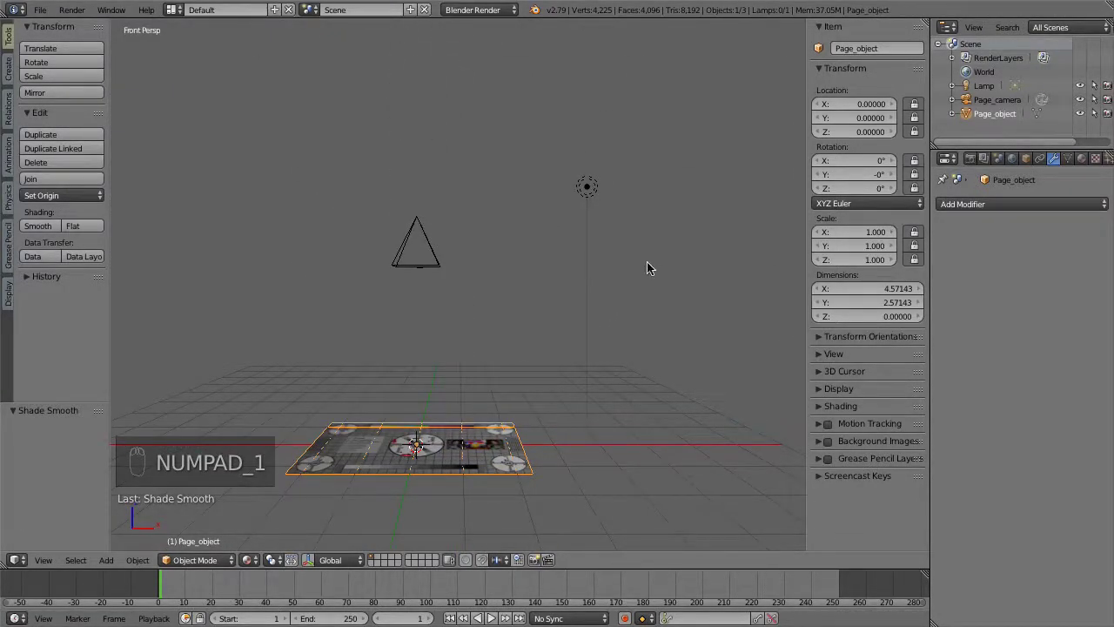
pyautogui.click(982, 87)
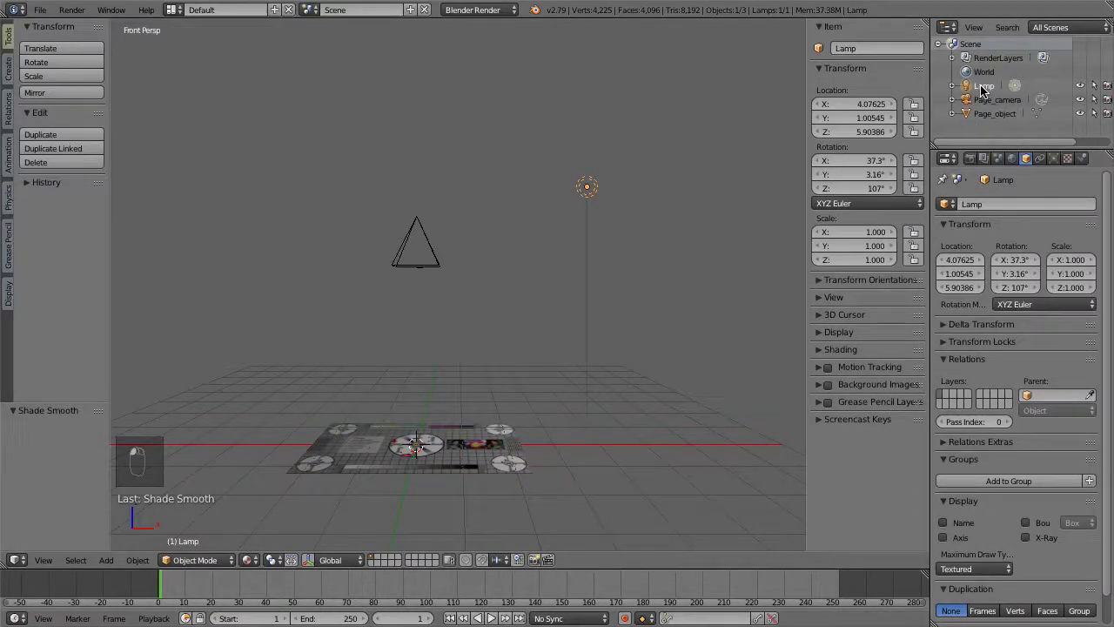
pyautogui.click(1052, 160)
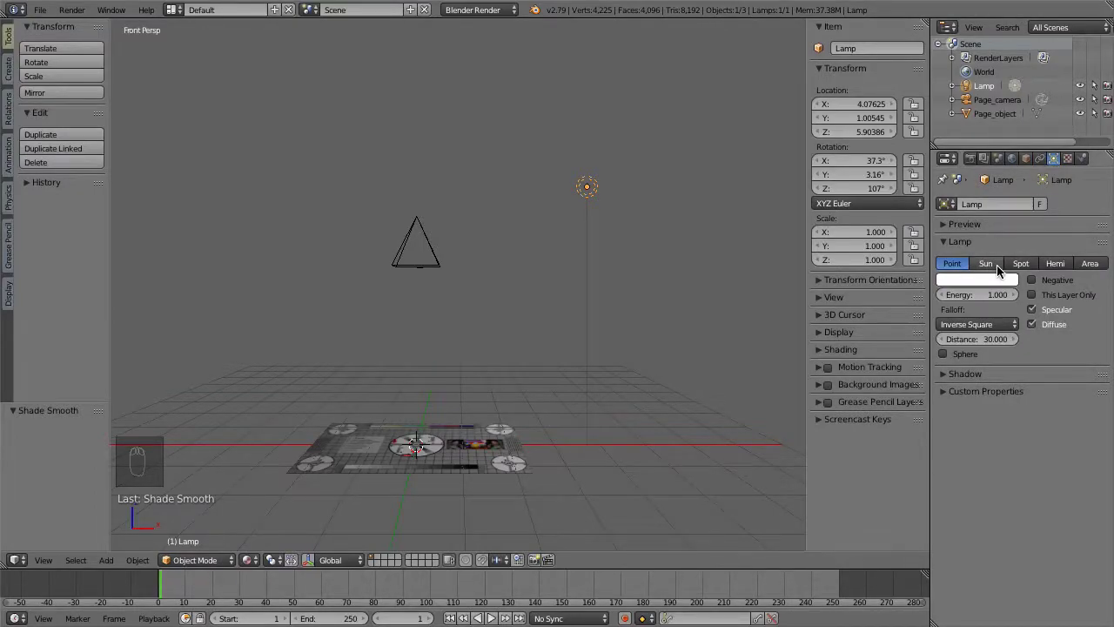
pyautogui.click(996, 264)
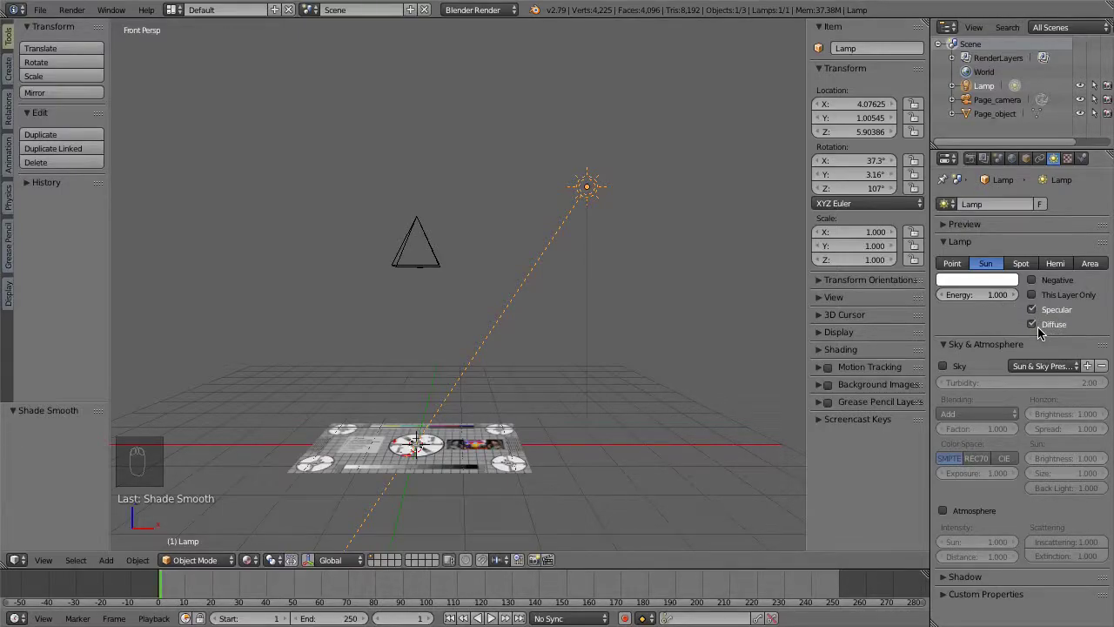
pyautogui.click(976, 345)
pyautogui.click(965, 361)
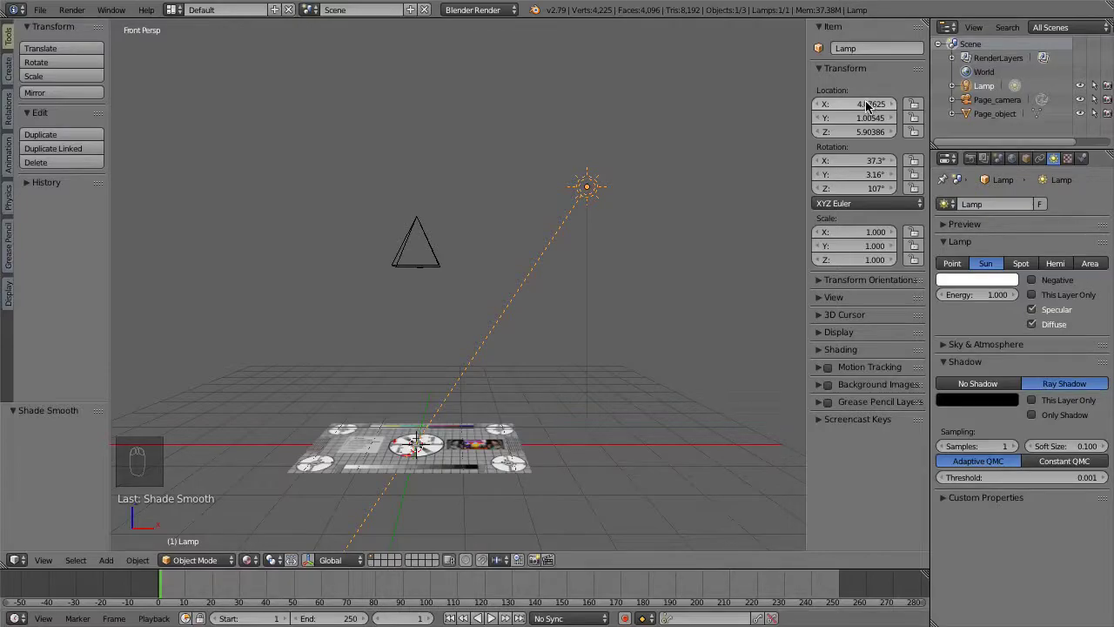
# Set the lamp's location to X 0, Y 0 and Z 6, directly above the page
pyautogui.moveTo(868, 104); pyautogui.dragTo(865, 117)
pyautogui.write('0')
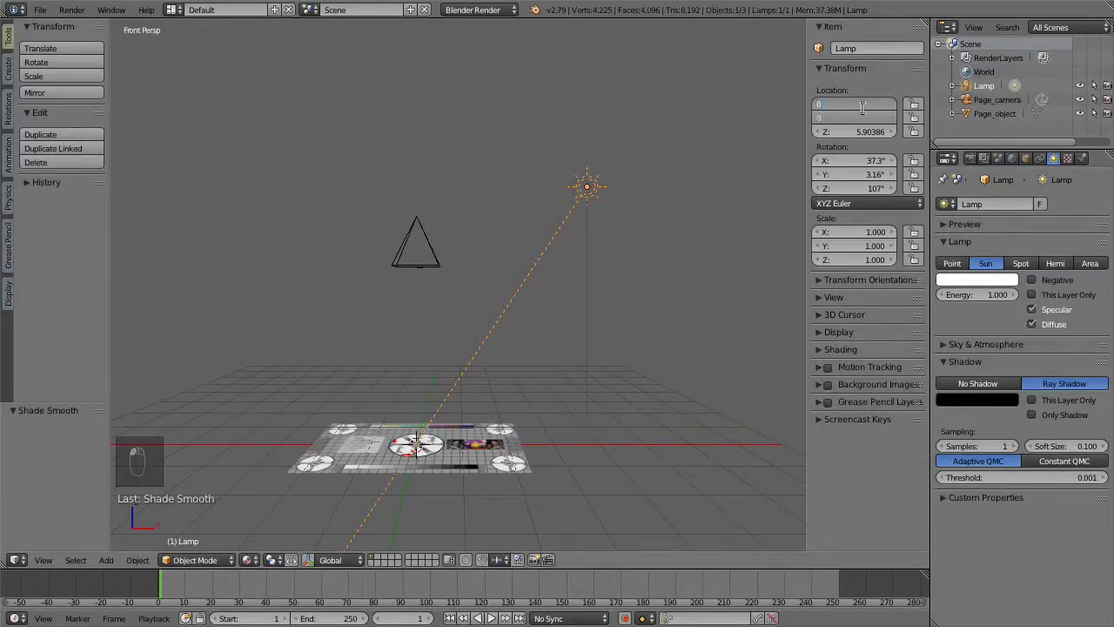
pyautogui.press('Return')
pyautogui.click(866, 131)
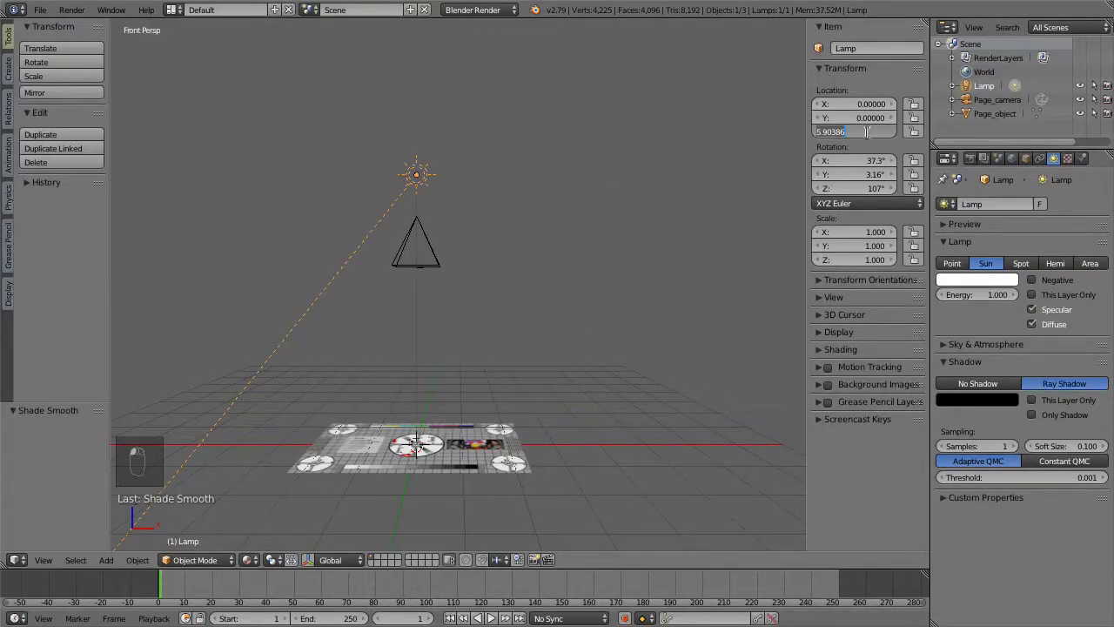
pyautogui.write('6')
pyautogui.press('Return')
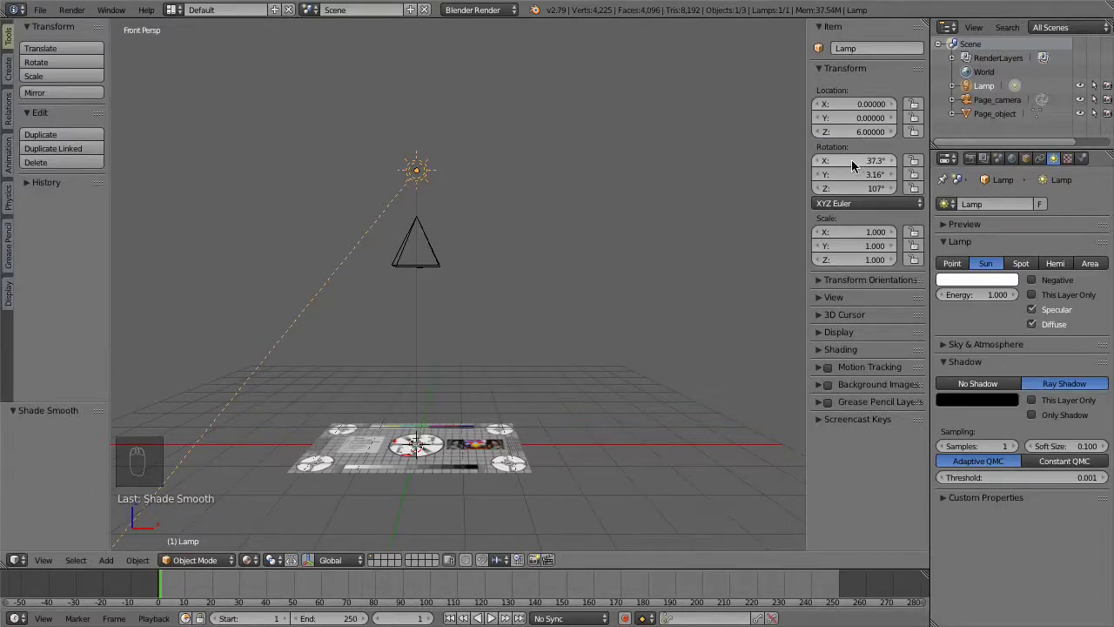
# Set the lamp's rotation to 0° on all axes and lock its location
pyautogui.moveTo(851, 160); pyautogui.dragTo(851, 188)
pyautogui.write('0')
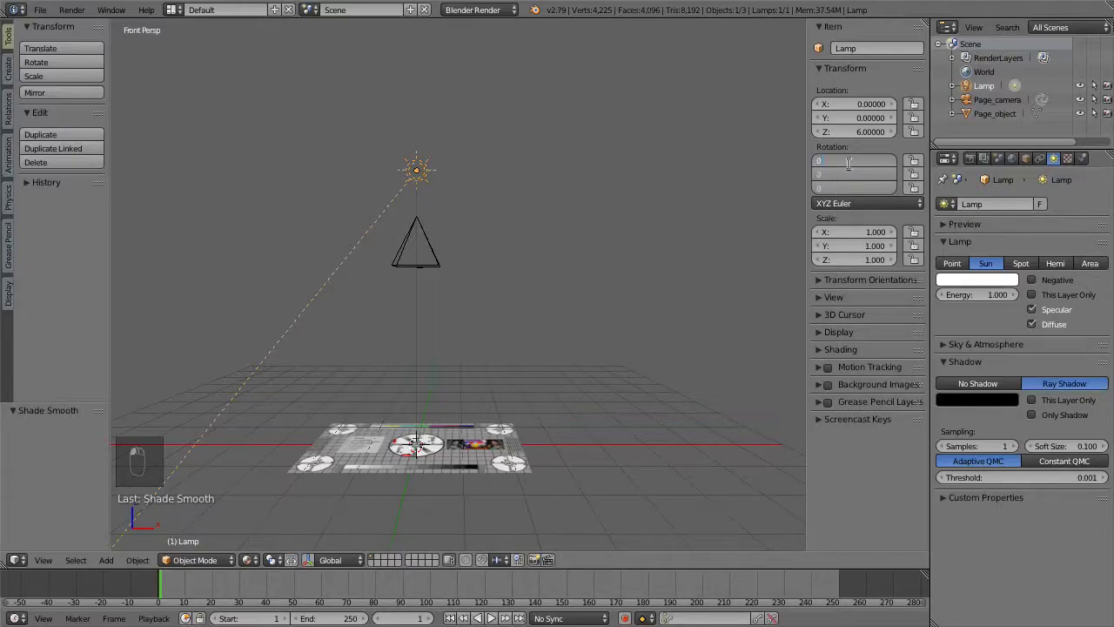
pyautogui.press('Return')
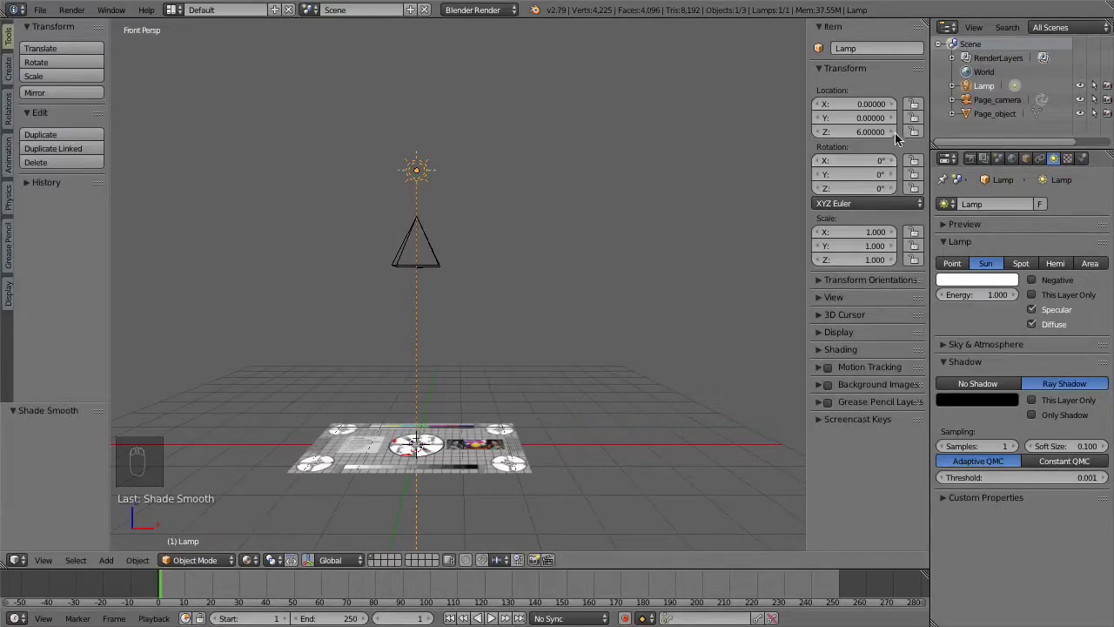
pyautogui.moveTo(913, 104); pyautogui.dragTo(913, 145)
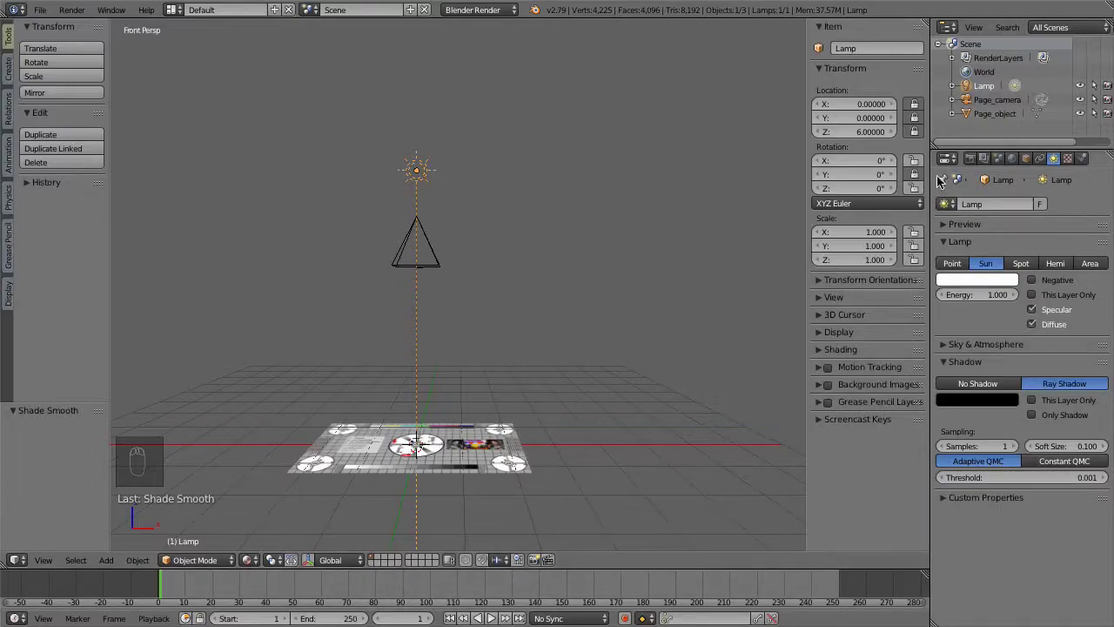
# Rename the Lamp object as Page_lamp
pyautogui.doubleClick(984, 86)
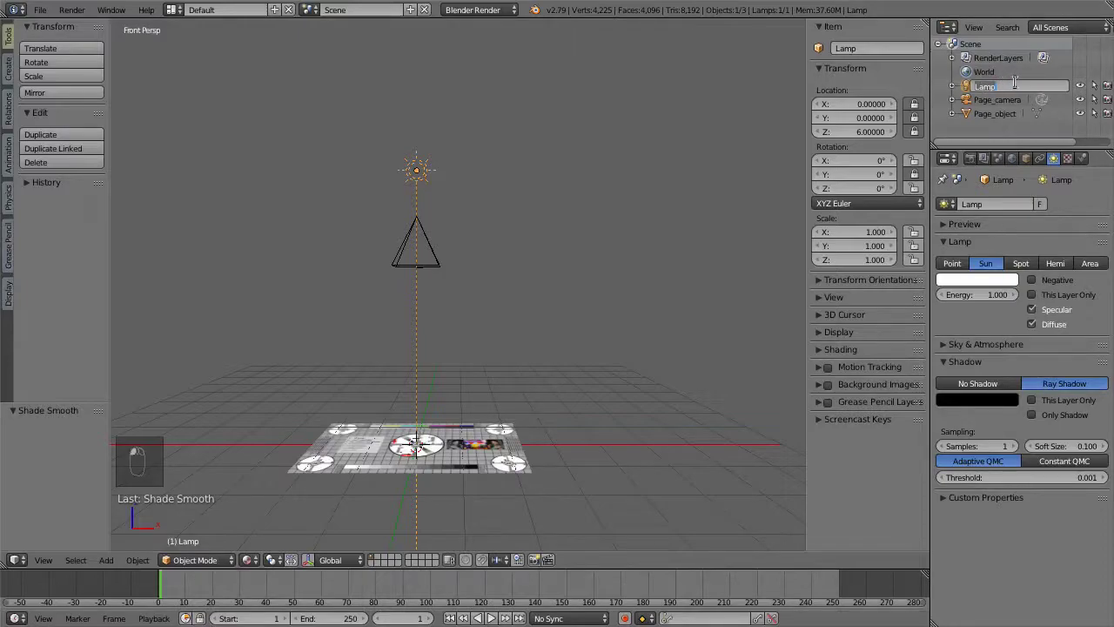
pyautogui.write('Page_lamp')
pyautogui.press('Return')
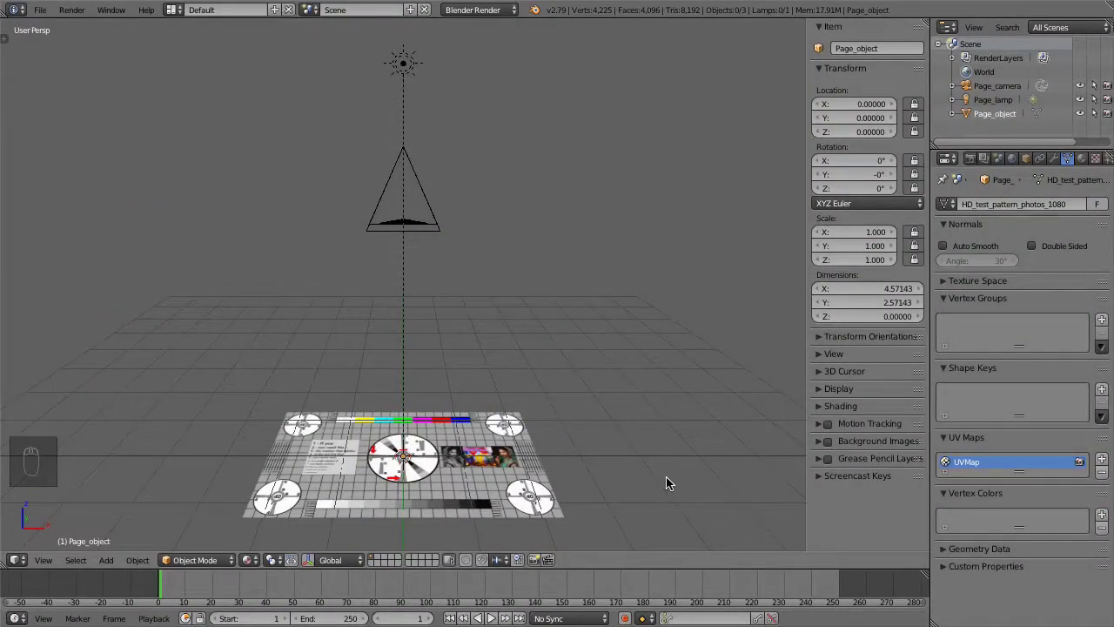
# Switch to a wireframe top view and add a lattice at the centre of the page
pyautogui.press('KP_7')
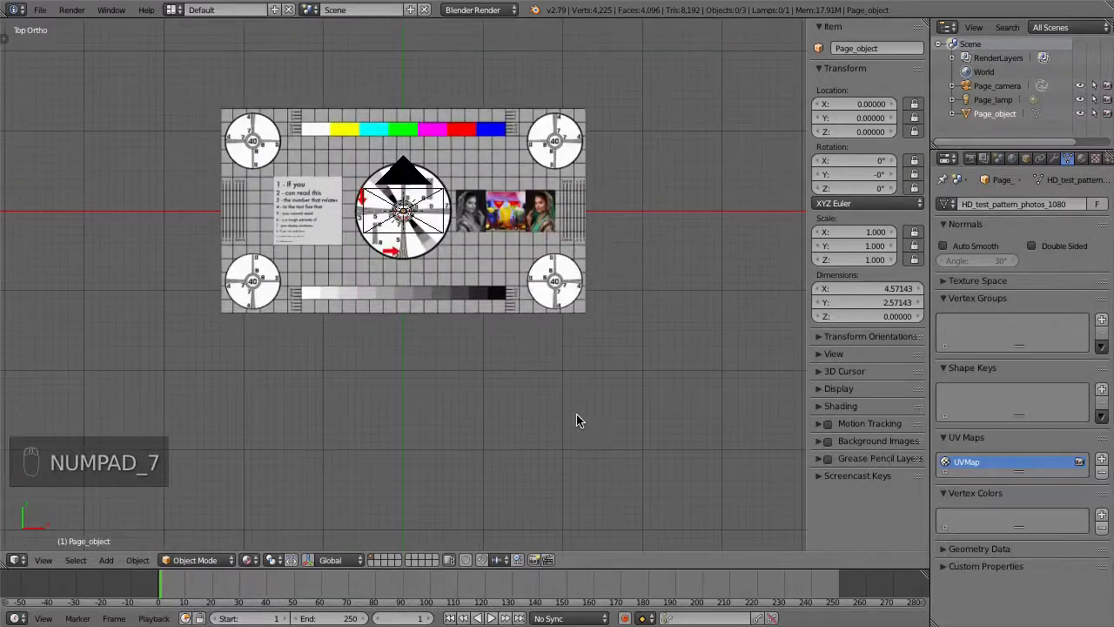
pyautogui.keyDown('shift'); pyautogui.moveTo(423, 226); pyautogui.dragTo(428, 301, button='middle'); pyautogui.keyUp('shift')
pyautogui.press('z')
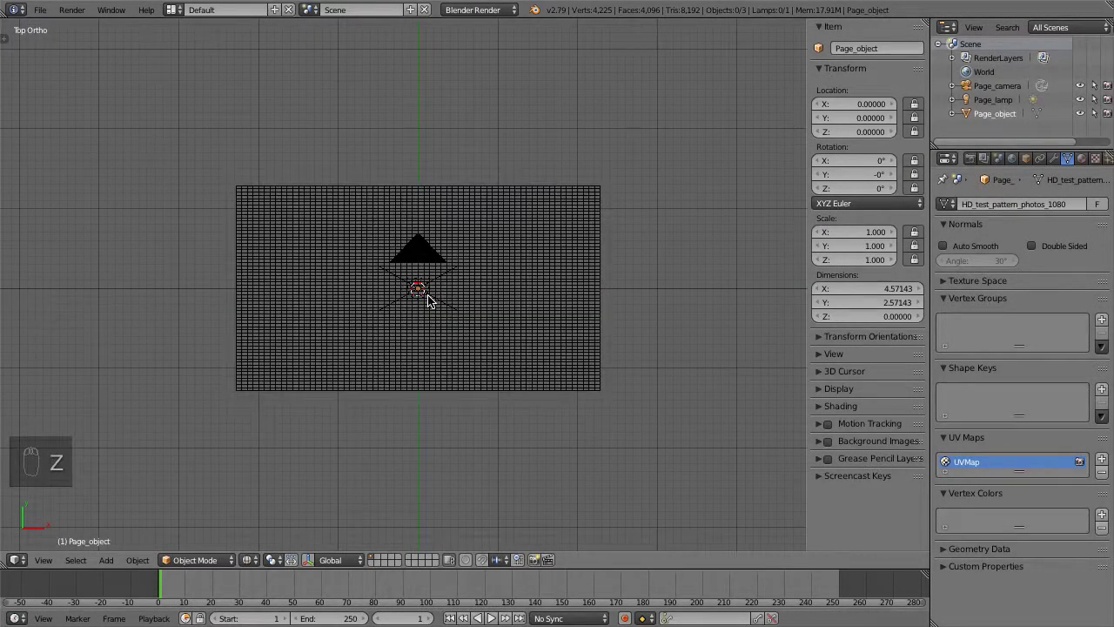
pyautogui.scroll(3, 423, 294)
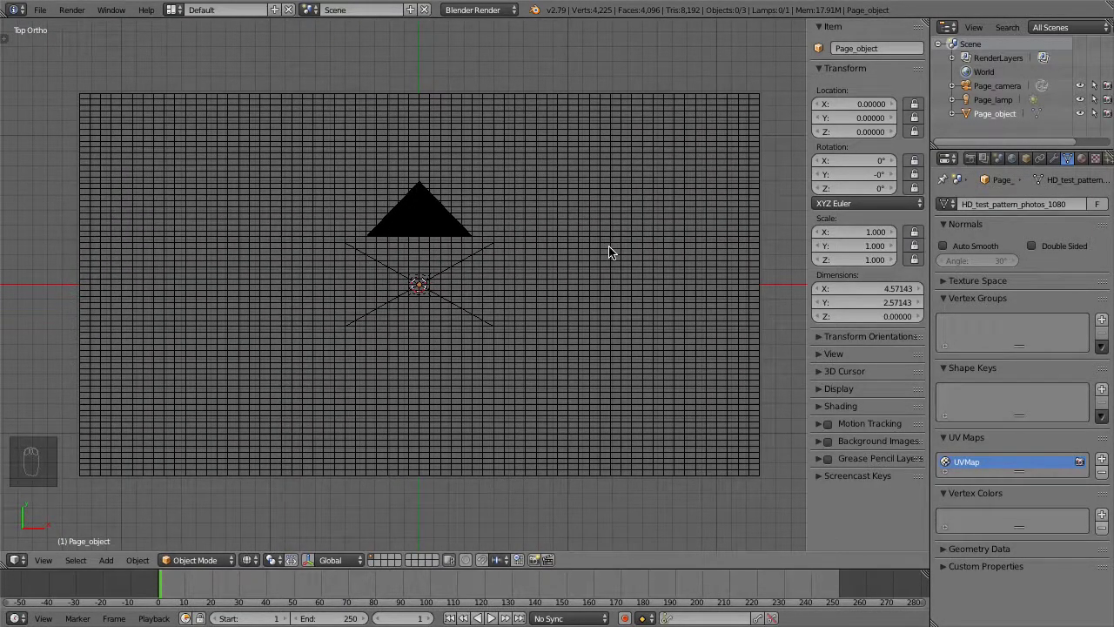
pyautogui.click(105, 559)
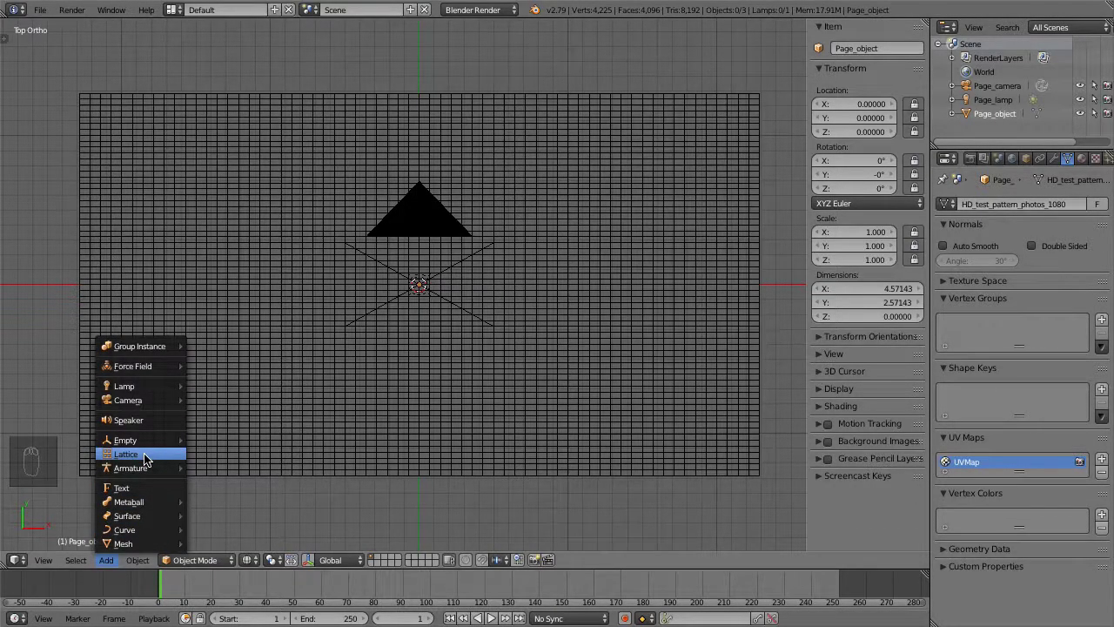
pyautogui.click(146, 459)
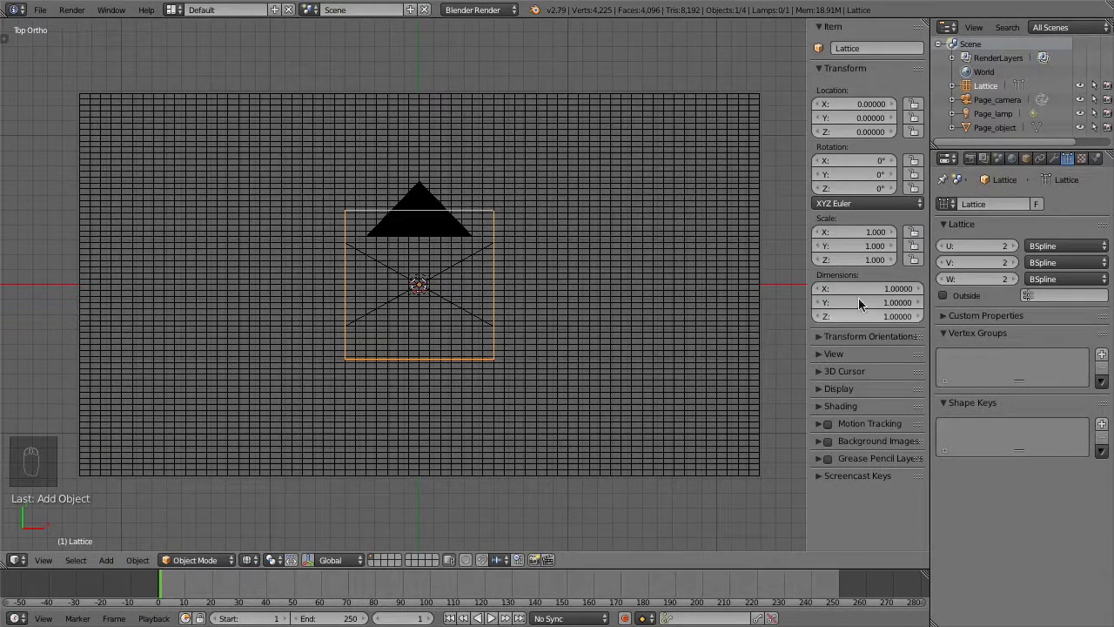
# Set the lattice's resolution to U 64 and W 1, and stretch its X scale to 4.6 to span the page's width
pyautogui.click(976, 246)
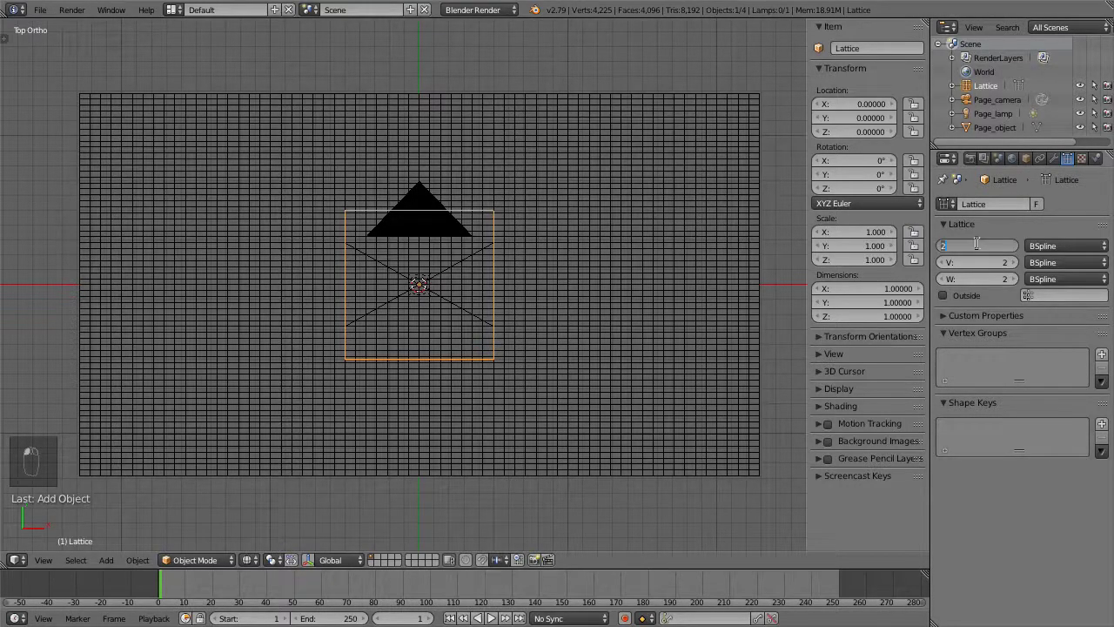
pyautogui.write('64')
pyautogui.press('Tab')
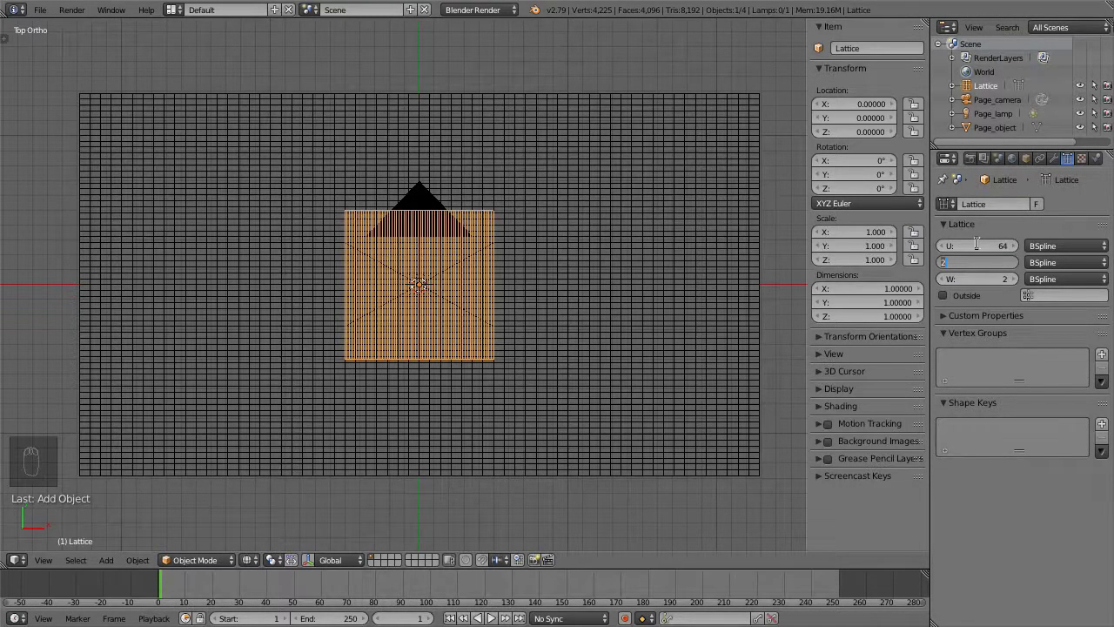
pyautogui.press('Tab')
pyautogui.write('1')
pyautogui.press('Return')
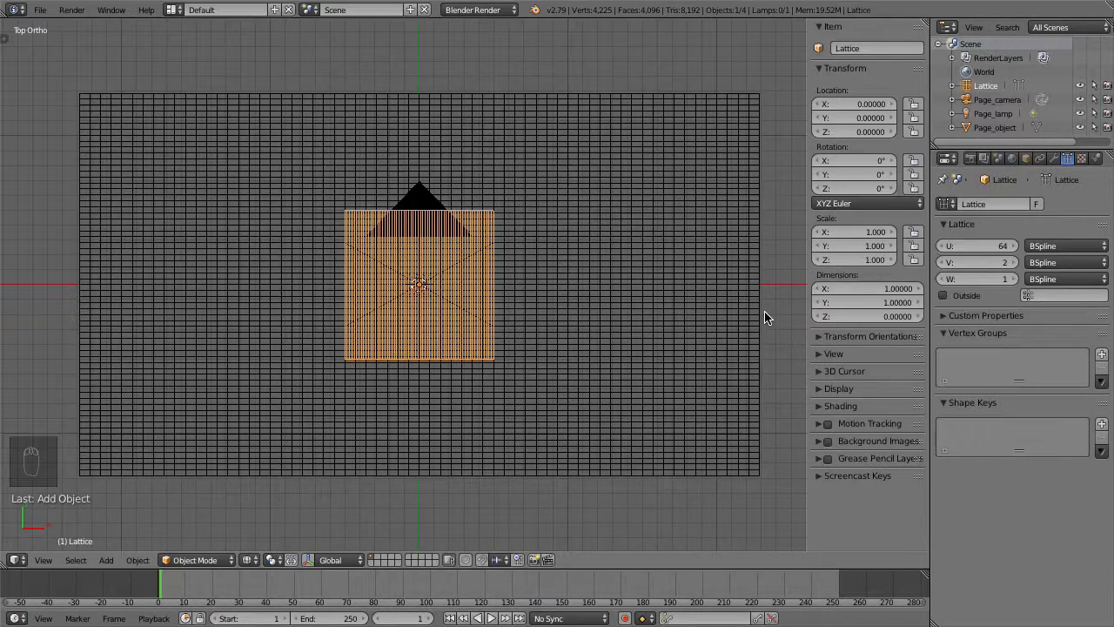
pyautogui.moveTo(833, 233); pyautogui.dragTo(1110, 232)
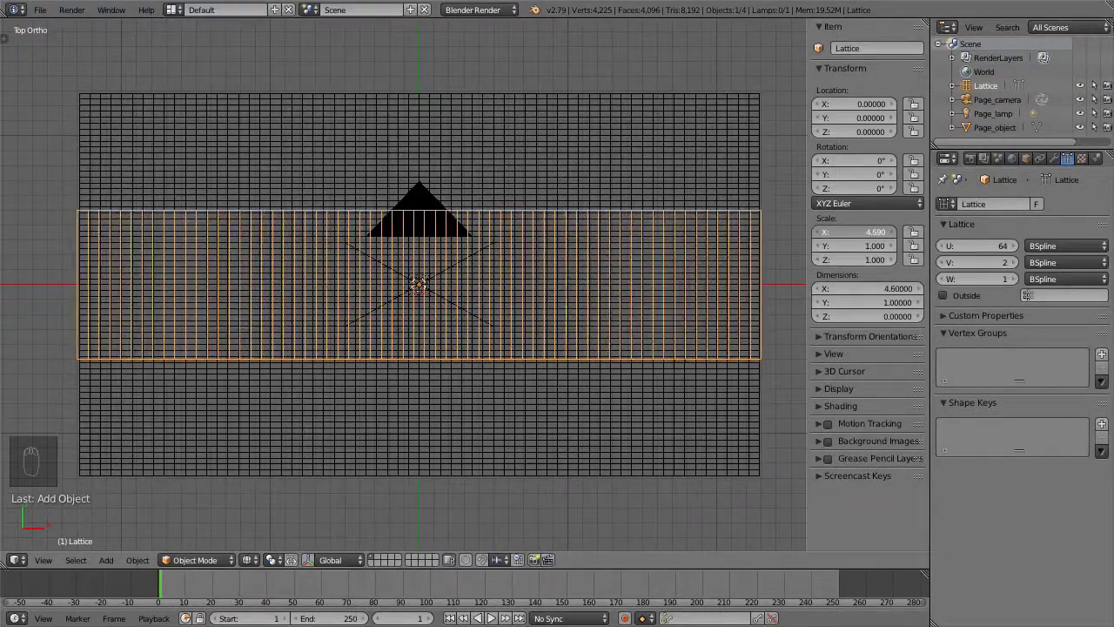
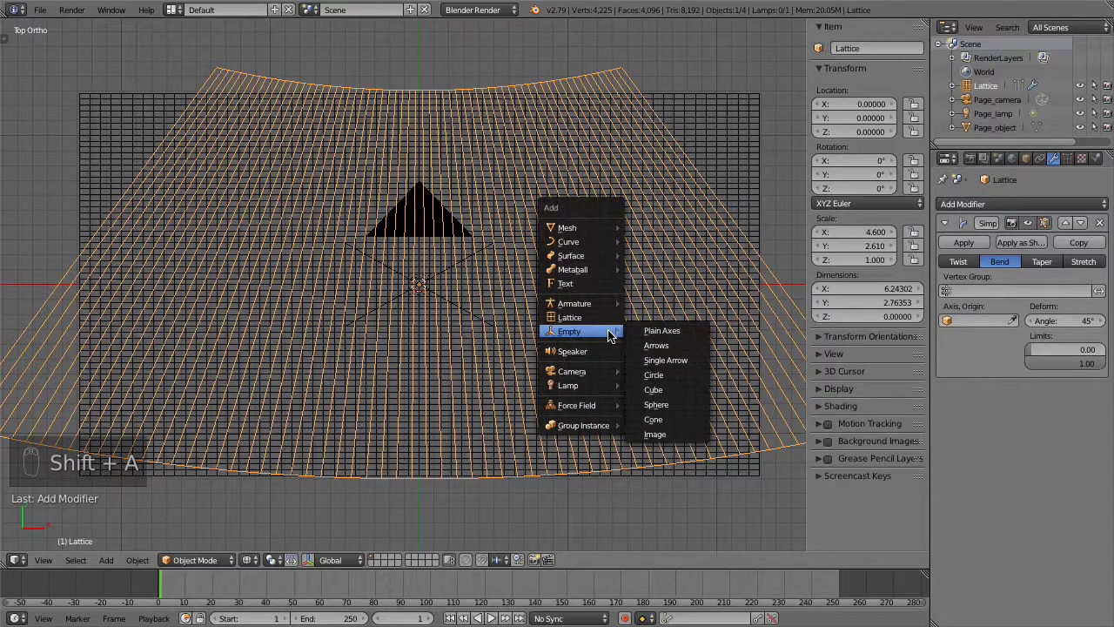
# Add a Plain Axes empty at the origin and set its X rotation to 90°
pyautogui.click(696, 336)
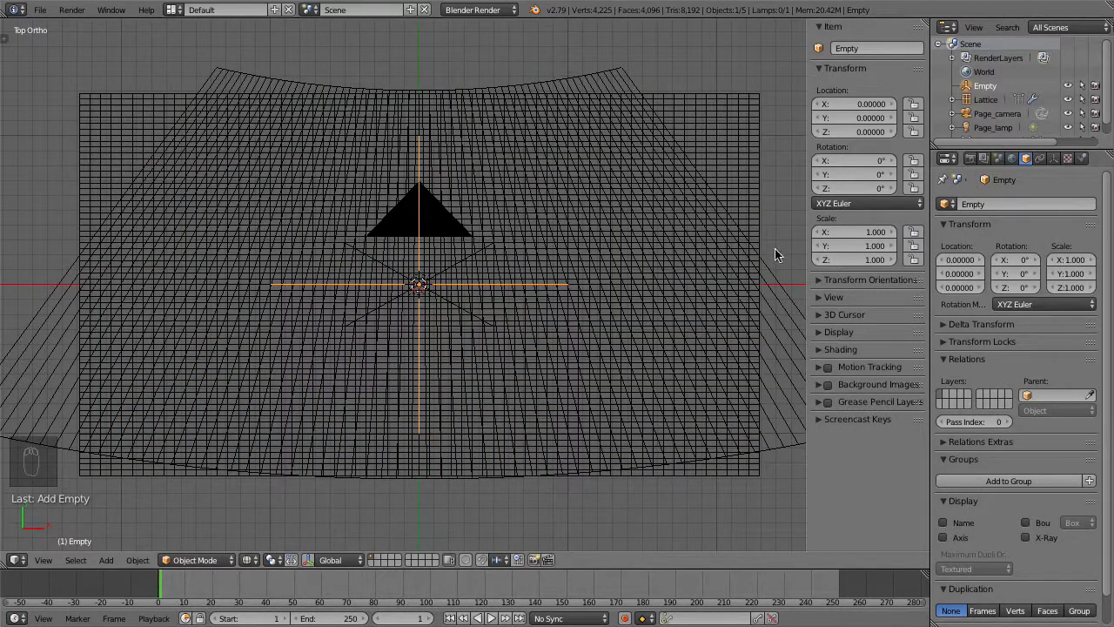
pyautogui.click(859, 161)
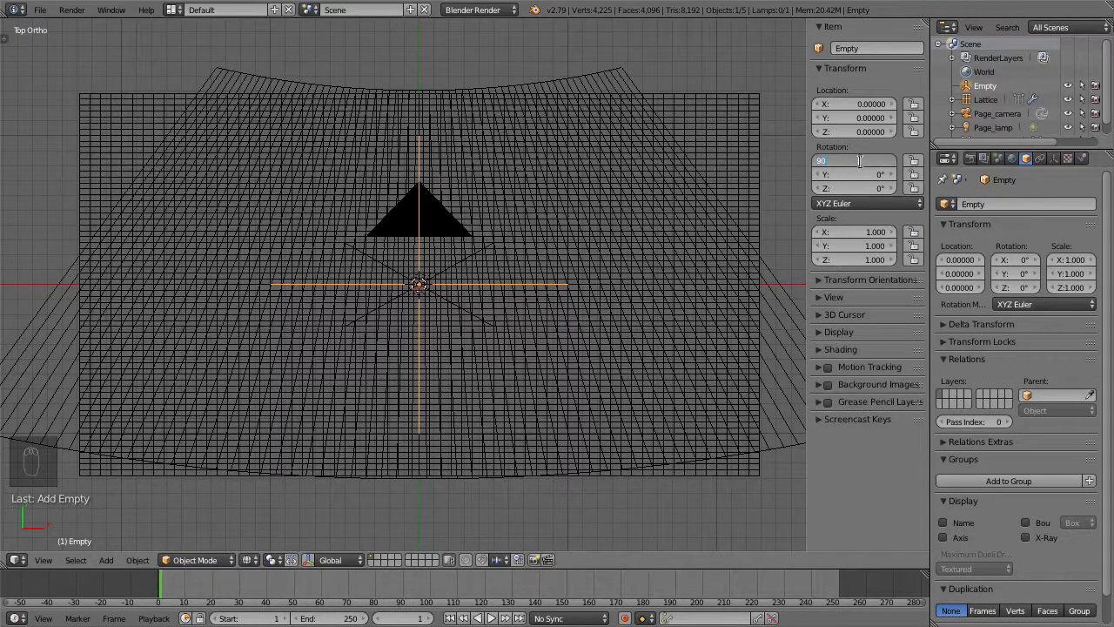
pyautogui.press('Return')
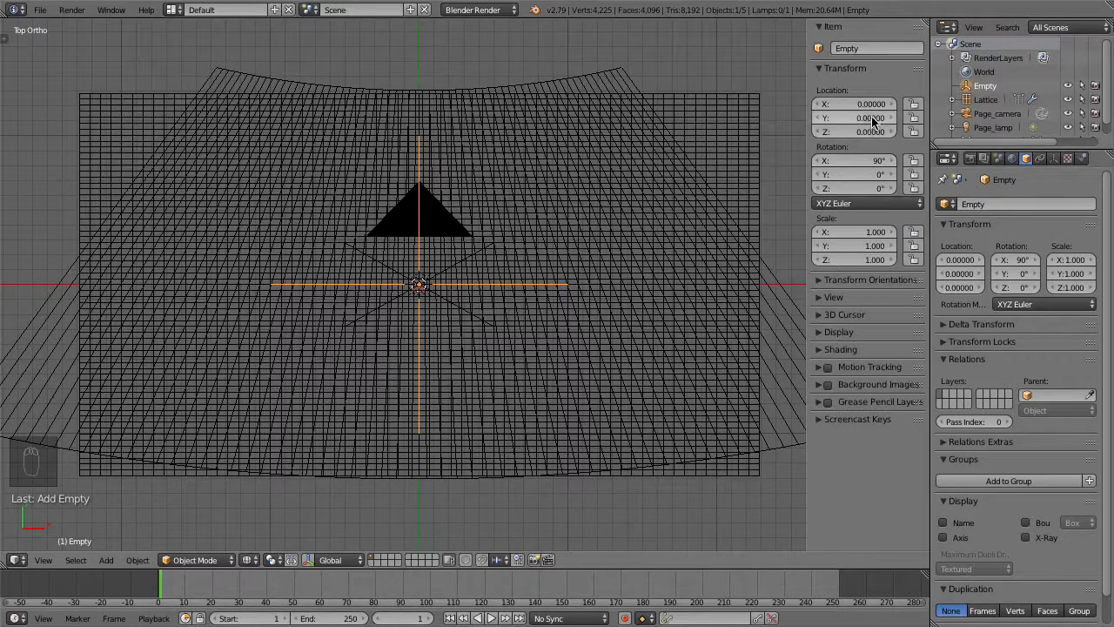
# Place the empty on the lattice's left edge at X -2.3, calculated as minus half of the lattice's copied X scale of 4.6
pyautogui.moveTo(870, 104); pyautogui.dragTo(735, 103)
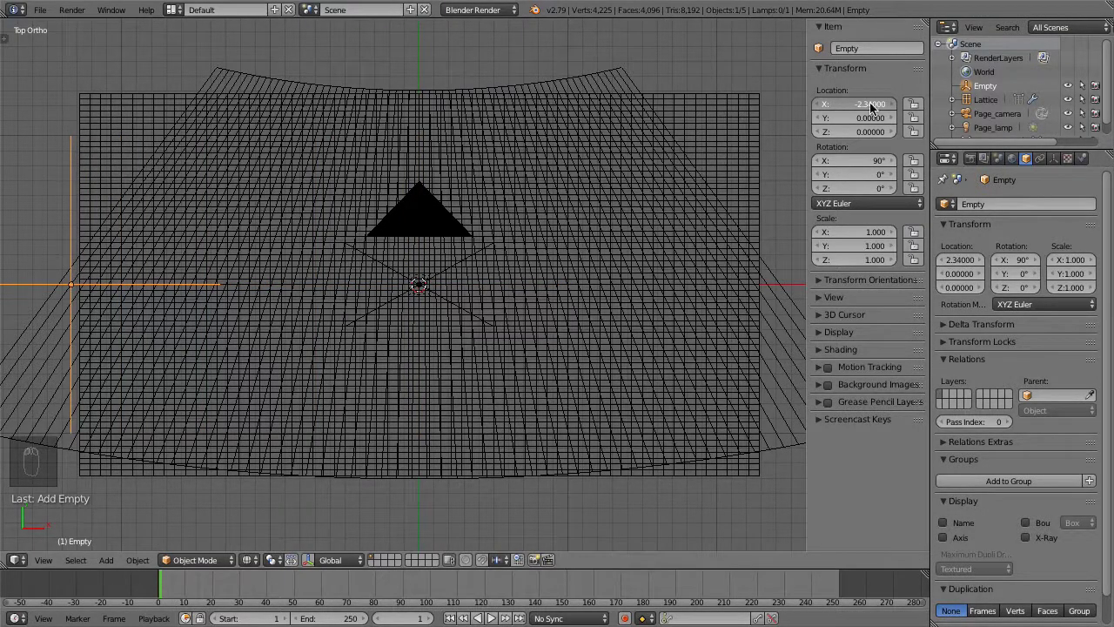
pyautogui.rightClick(769, 269)
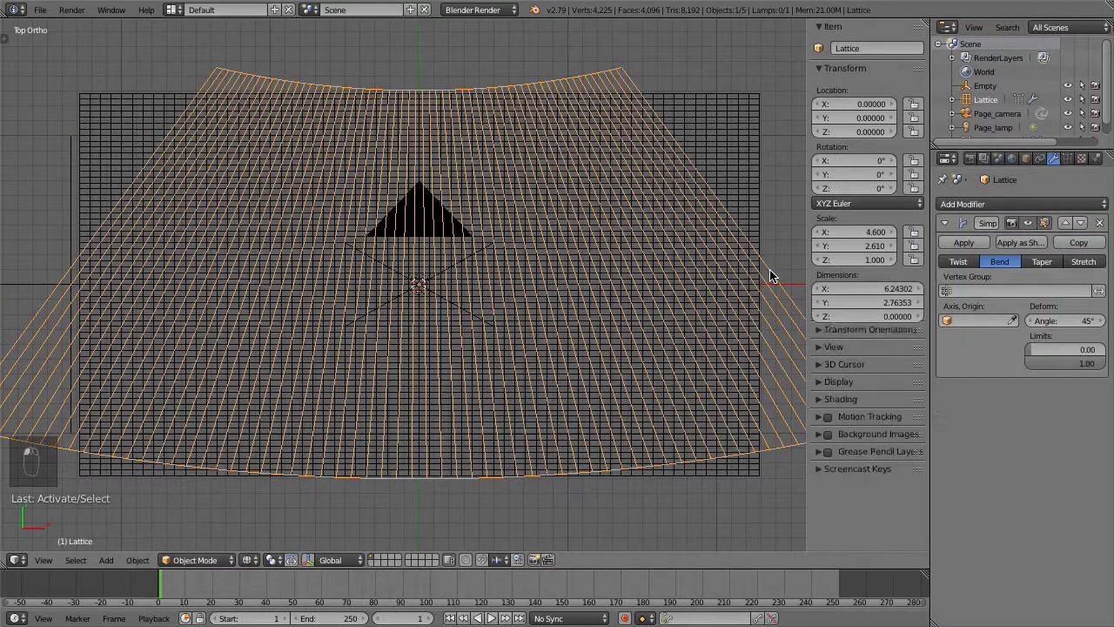
pyautogui.click(860, 233)
pyautogui.hotkey('ctrl', 'c')
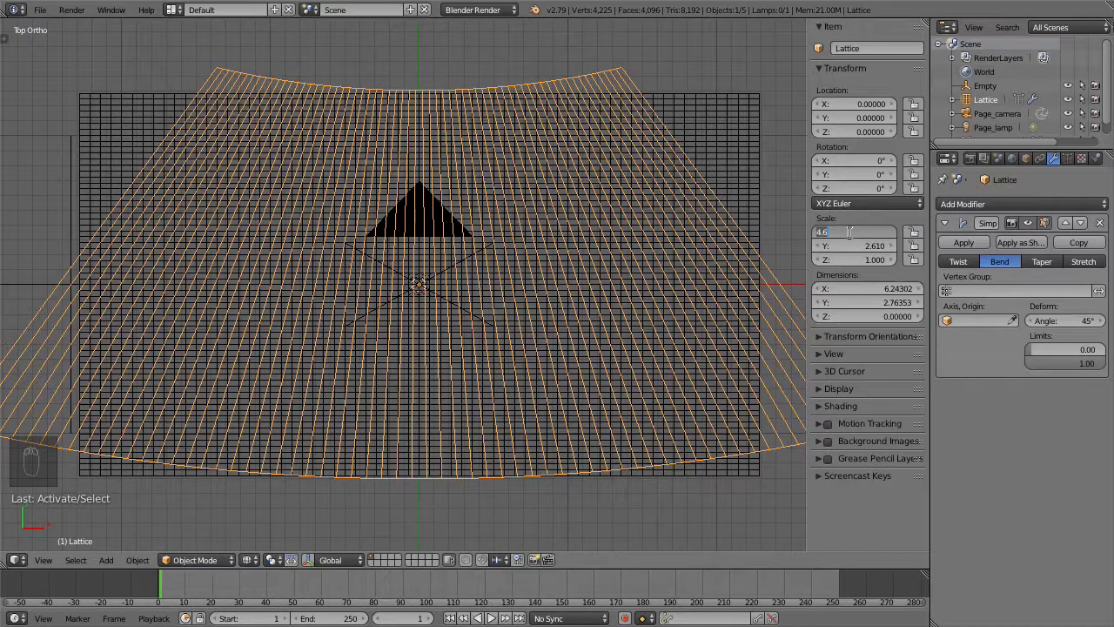
pyautogui.press('Return')
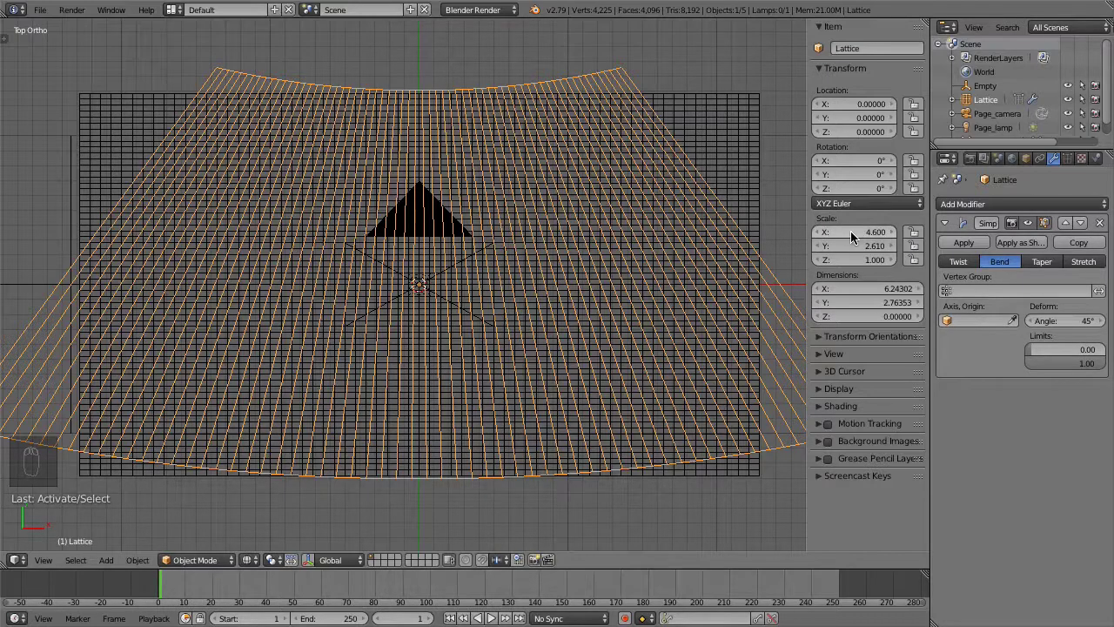
pyautogui.click(966, 86)
pyautogui.click(867, 104)
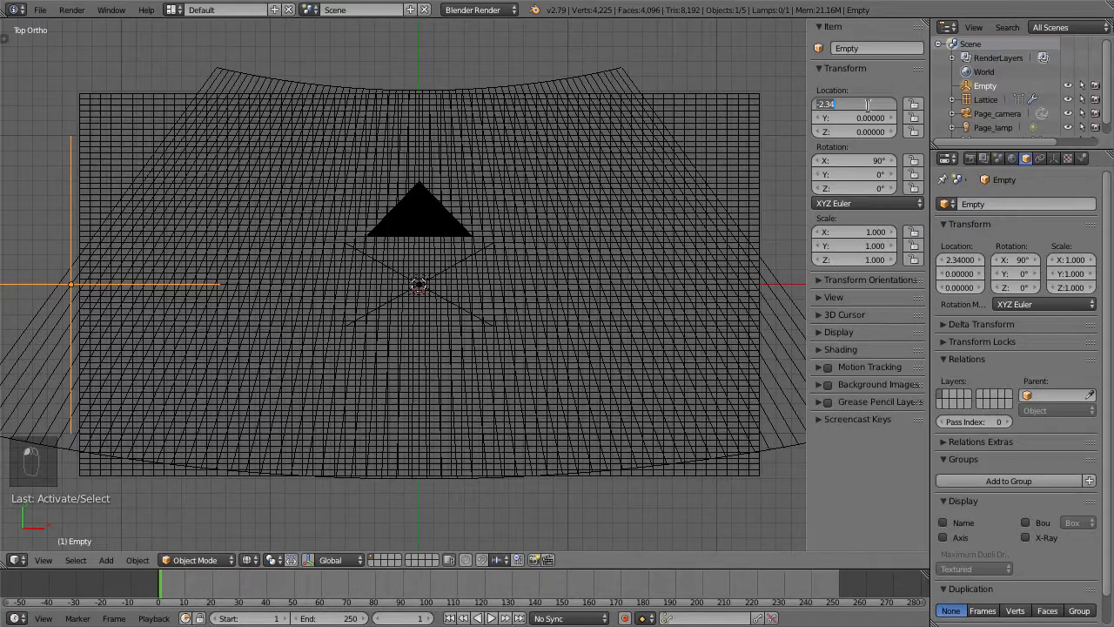
pyautogui.hotkey('ctrl', 'v')
pyautogui.press('Right')
pyautogui.press('Right')
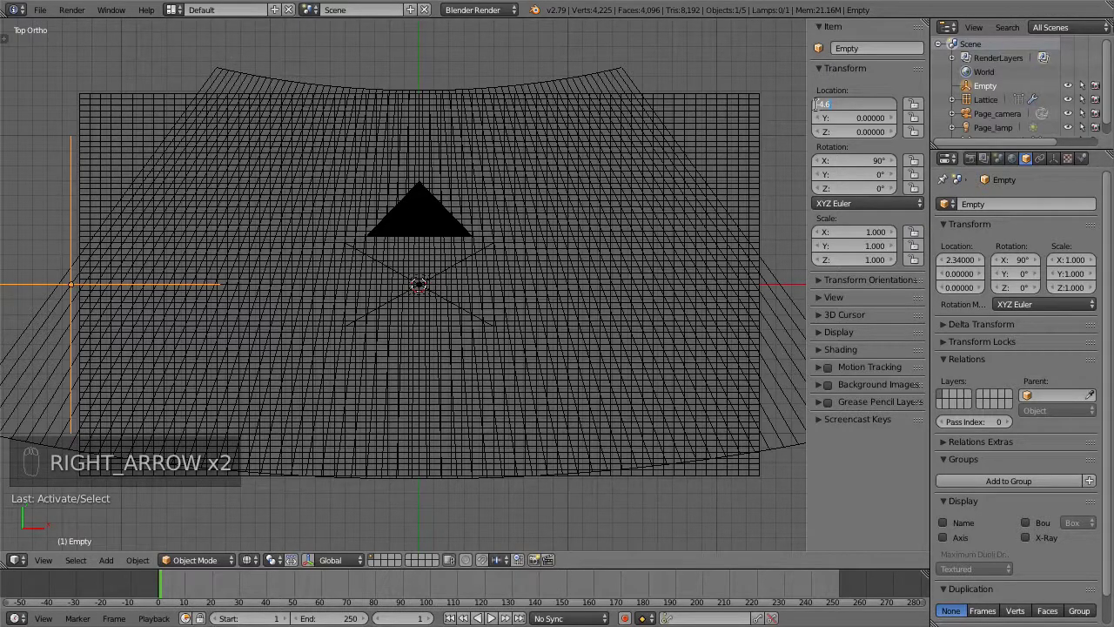
pyautogui.write('/2')
pyautogui.press('Return')
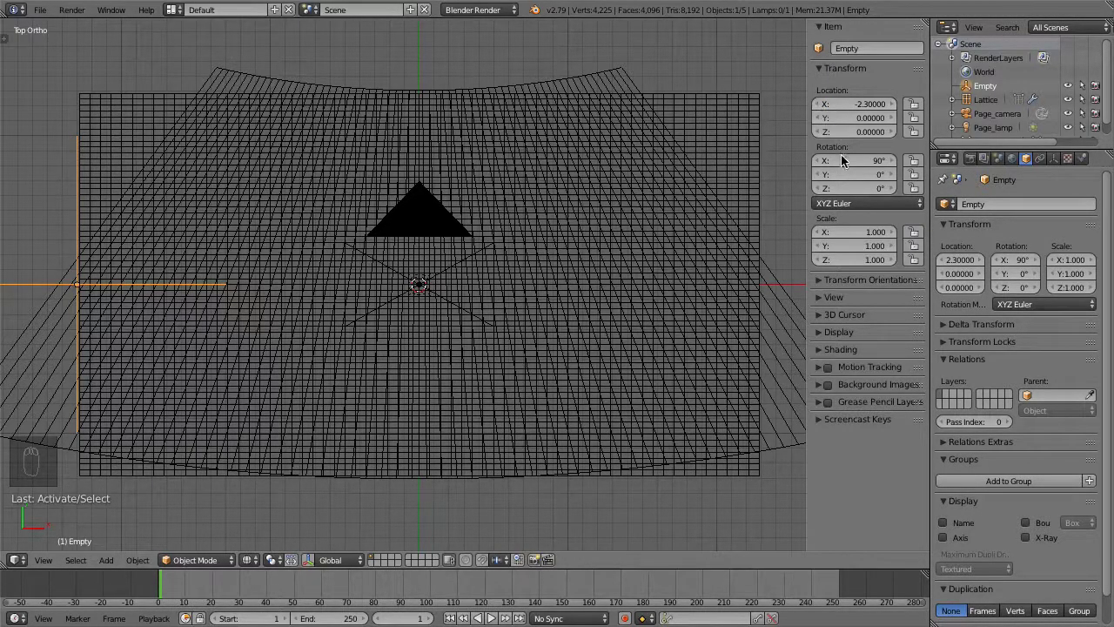
# Set the empty's scale to 0.1 on all three axes
pyautogui.moveTo(861, 232)
pyautogui.mouseDown()
pyautogui.moveTo(854, 257)
pyautogui.moveTo(853, 248)
pyautogui.mouseUp()
pyautogui.write('.1')
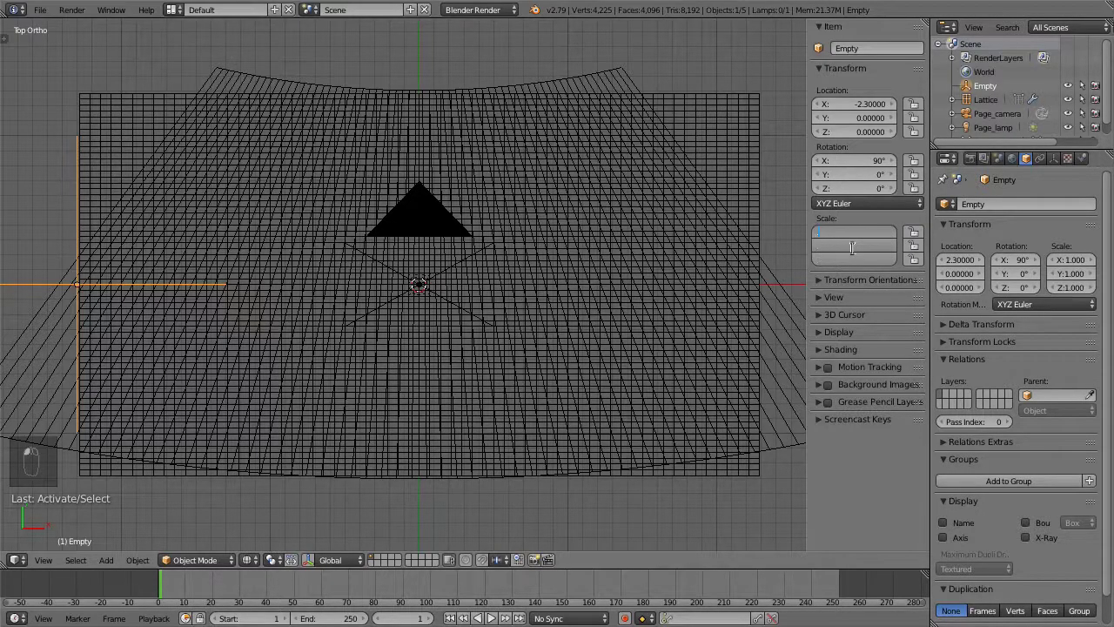
pyautogui.press('Return')
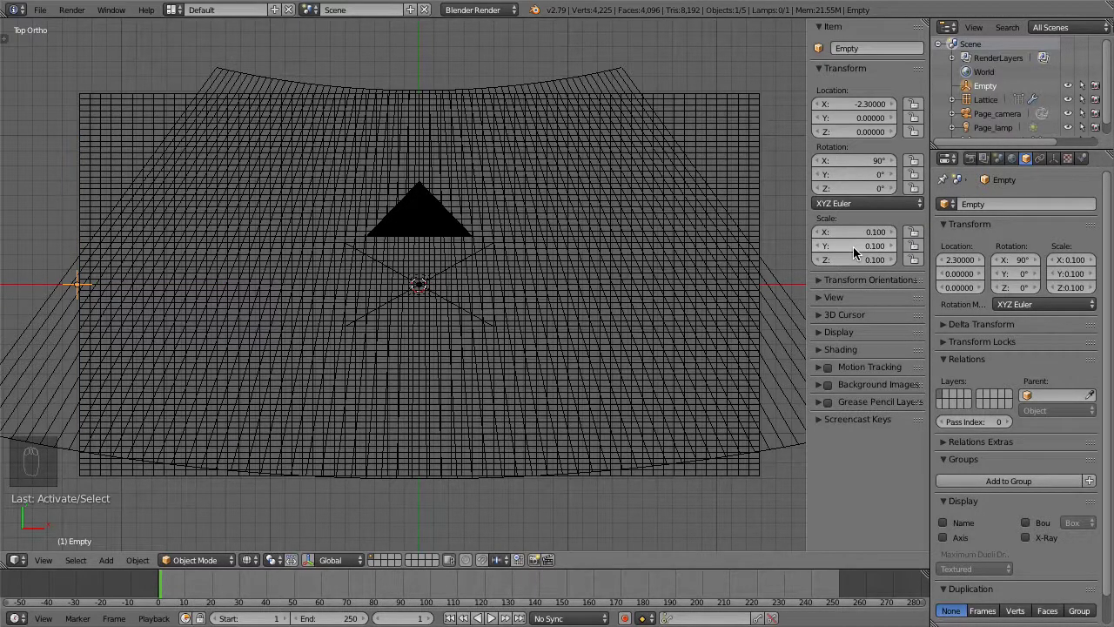
# Rename the empty on the lattice's left edge as bend_axis
pyautogui.click(891, 47)
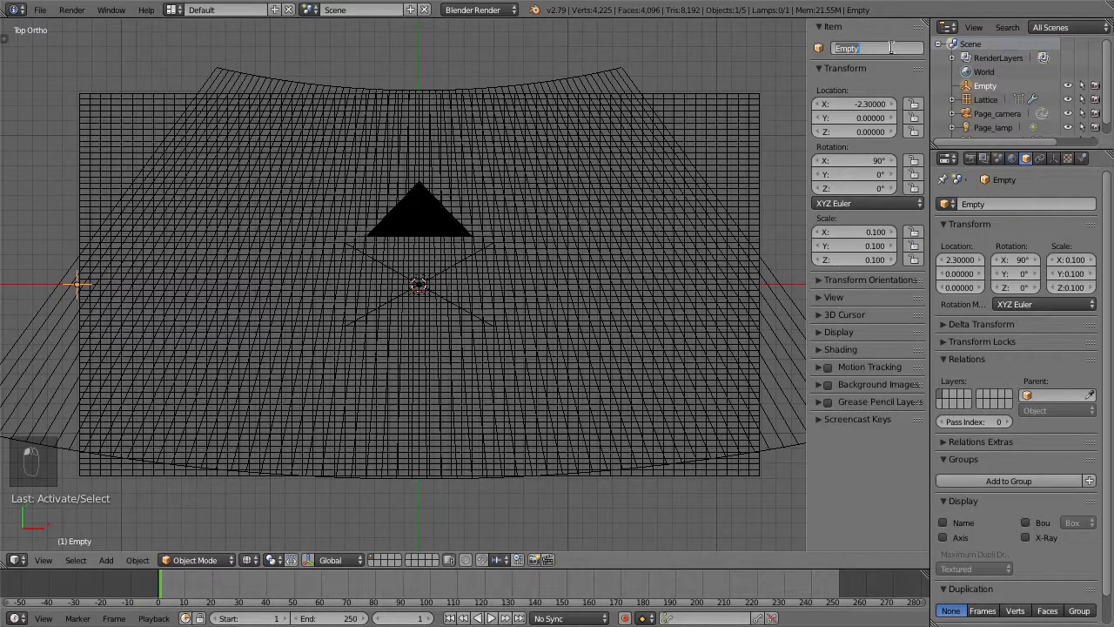
pyautogui.write('B')
pyautogui.press('Return')
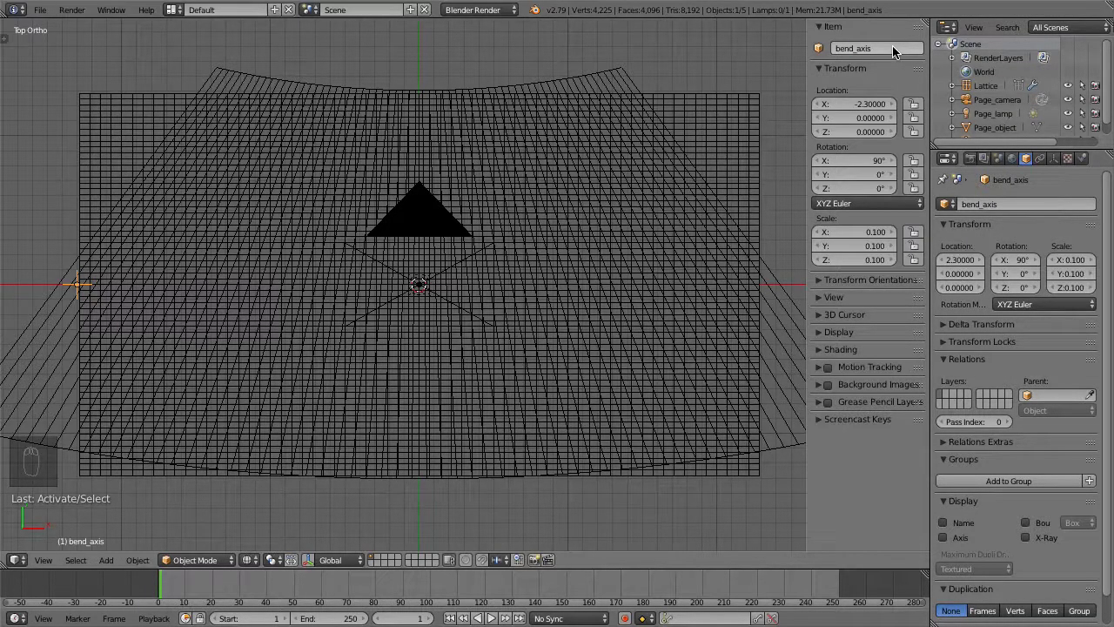
# Set bend_axis as the axis and origin of the lattice's Simple Deform bend
pyautogui.rightClick(790, 311)
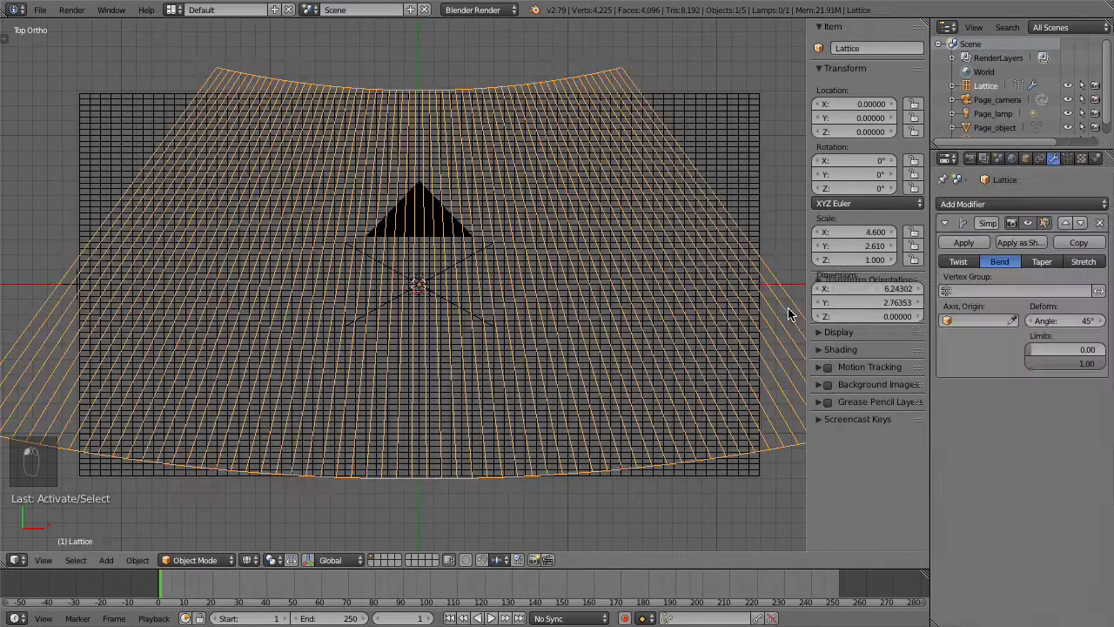
pyautogui.click(981, 320)
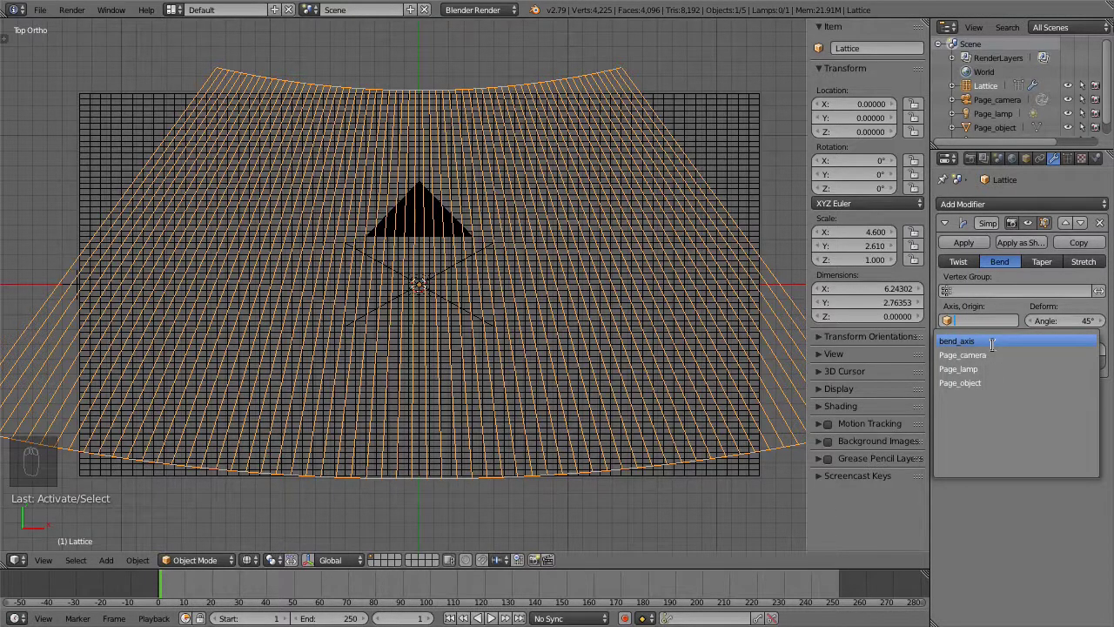
pyautogui.click(991, 341)
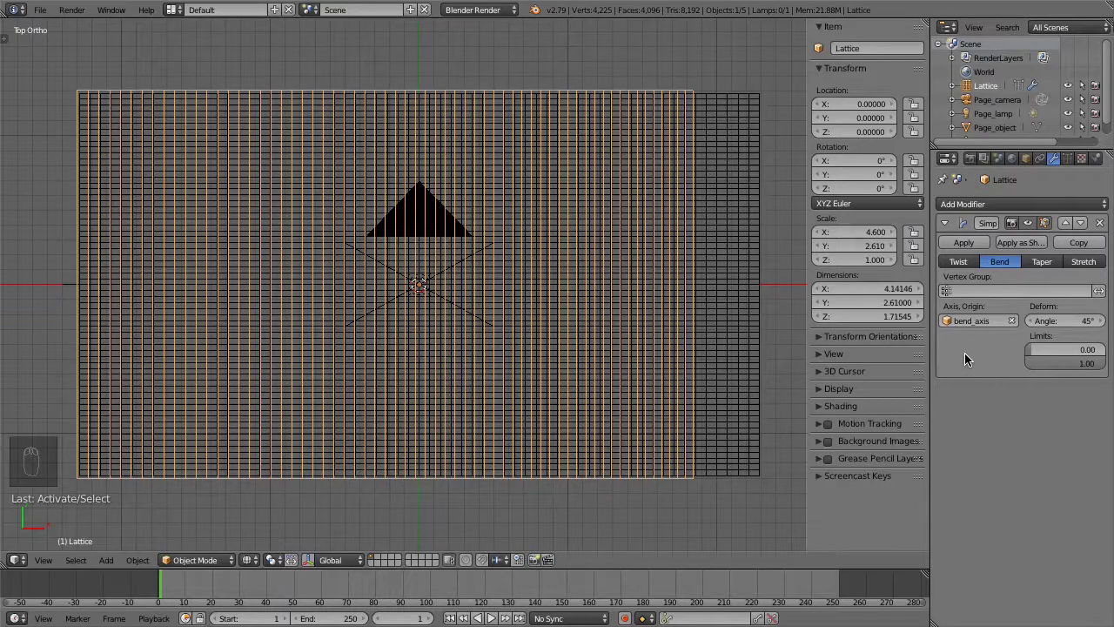
# Set the lattice's bend angle to 180° and its upper limit to 0.26, and fine-tune the angle to 181°
pyautogui.click(1053, 320)
pyautogui.write('180')
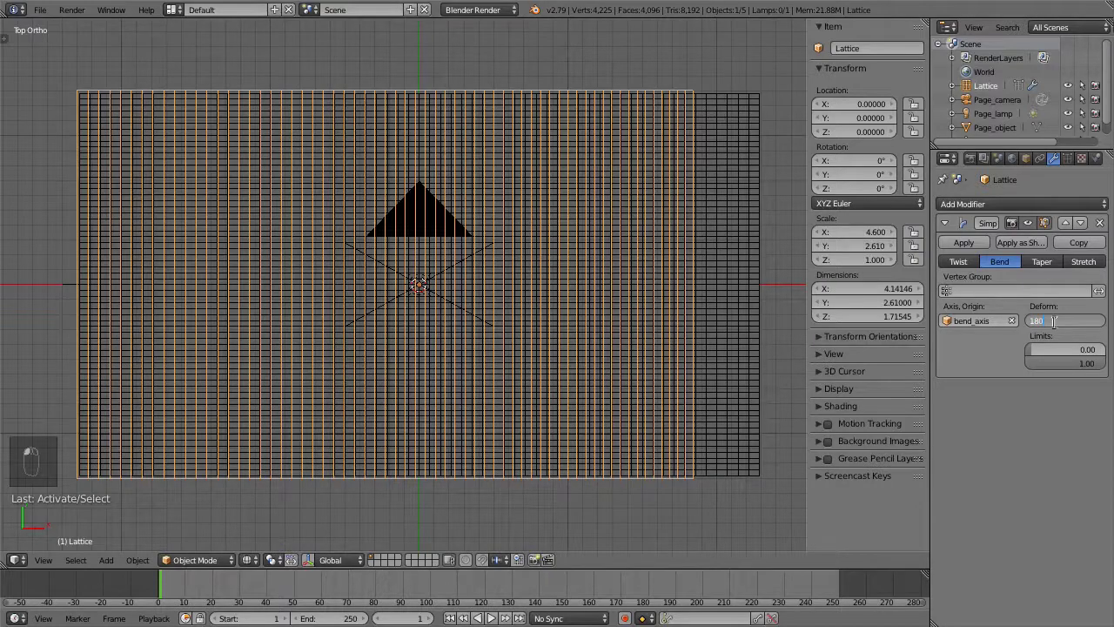
pyautogui.press('Return')
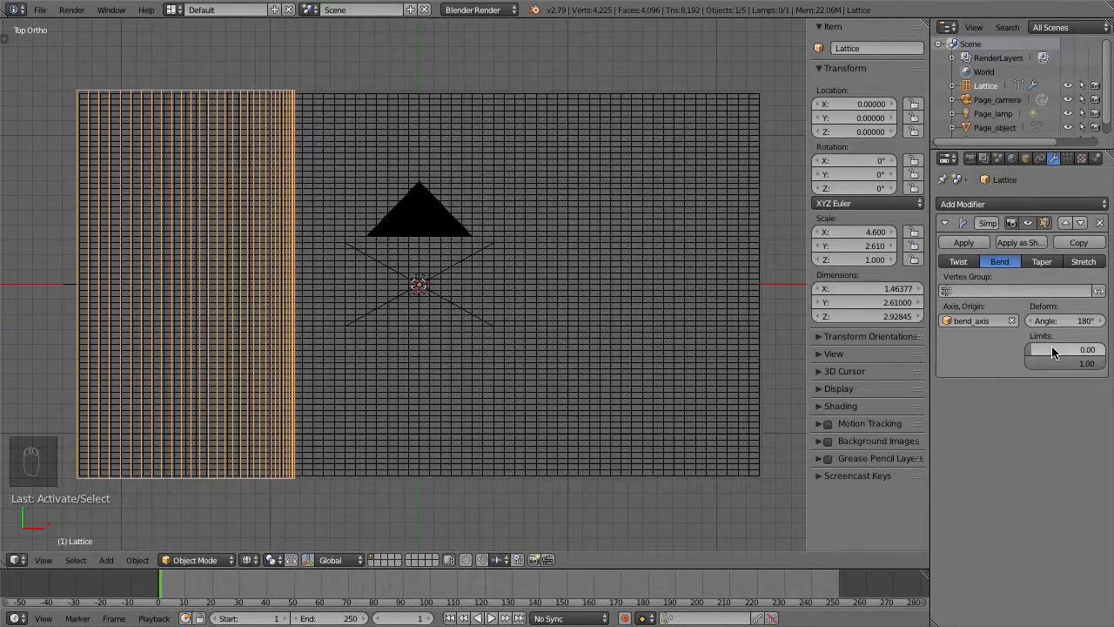
pyautogui.moveTo(1094, 367); pyautogui.dragTo(1033, 367)
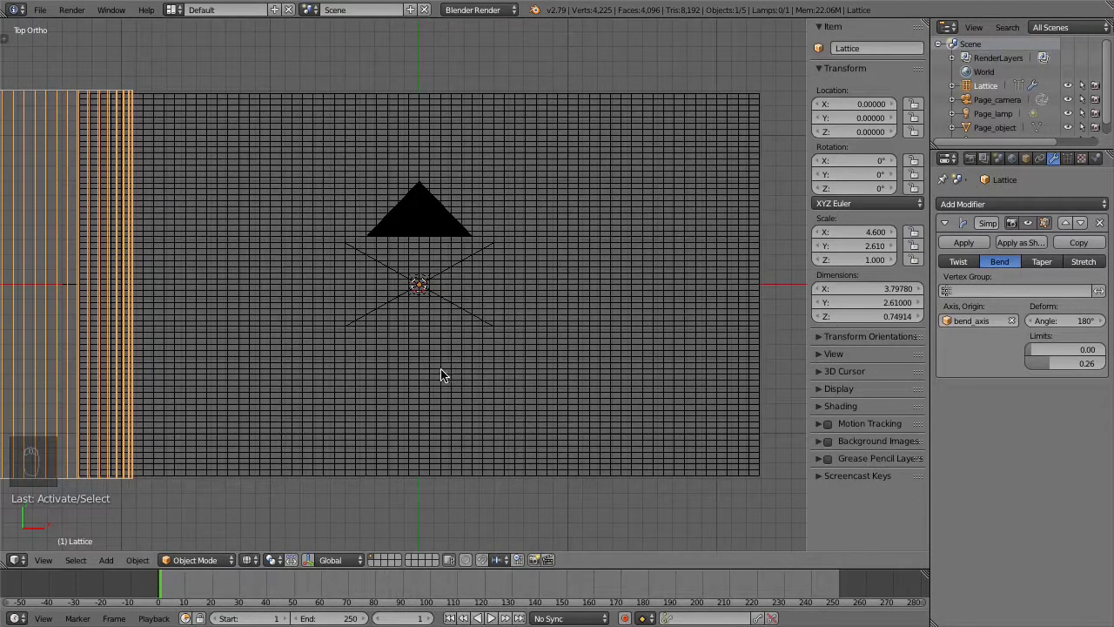
pyautogui.moveTo(433, 378); pyautogui.dragTo(612, 247, button='middle')
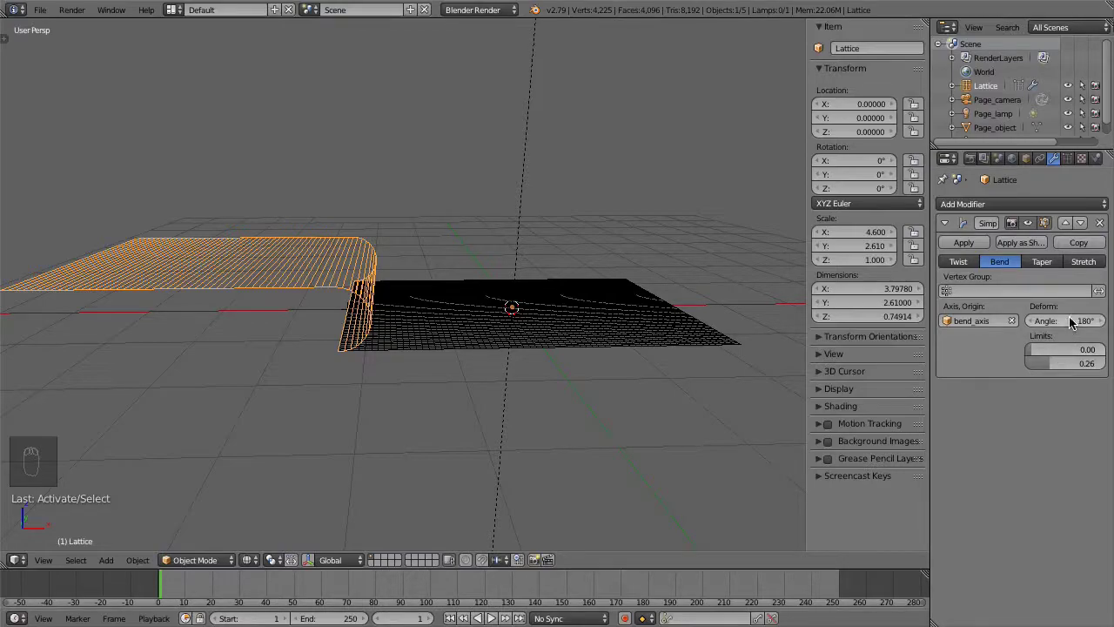
pyautogui.moveTo(1071, 322); pyautogui.dragTo(1047, 322)
pyautogui.moveTo(1074, 362)
pyautogui.mouseDown()
pyautogui.moveTo(1105, 363)
pyautogui.moveTo(1073, 363)
pyautogui.mouseUp()
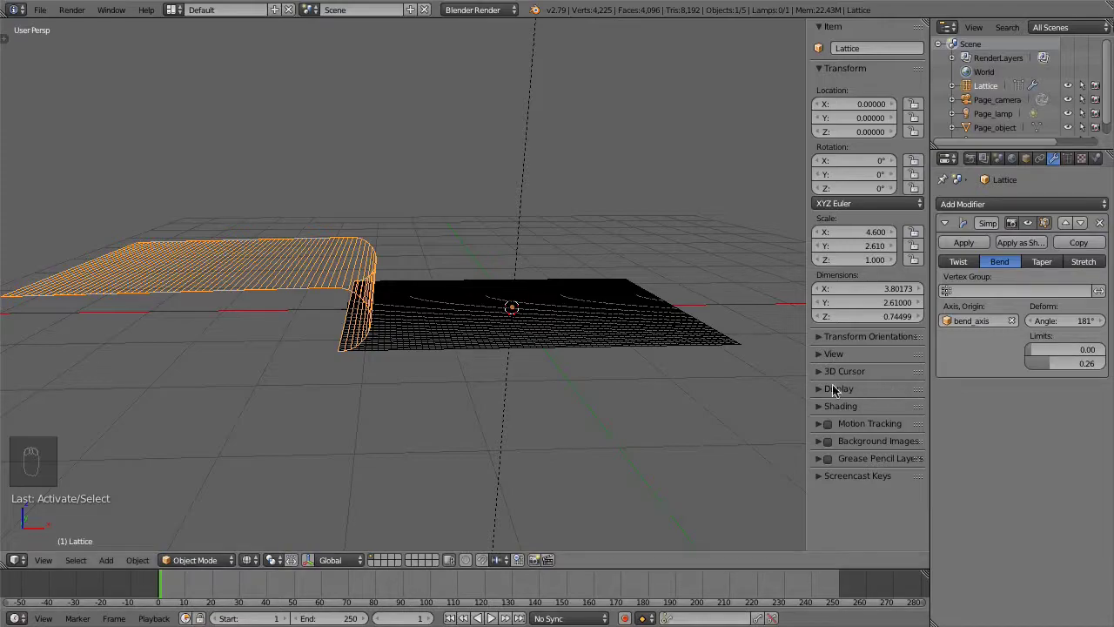
# Add a Single Arrow empty at the origin and set its Y rotation to -90°
pyautogui.click(113, 559)
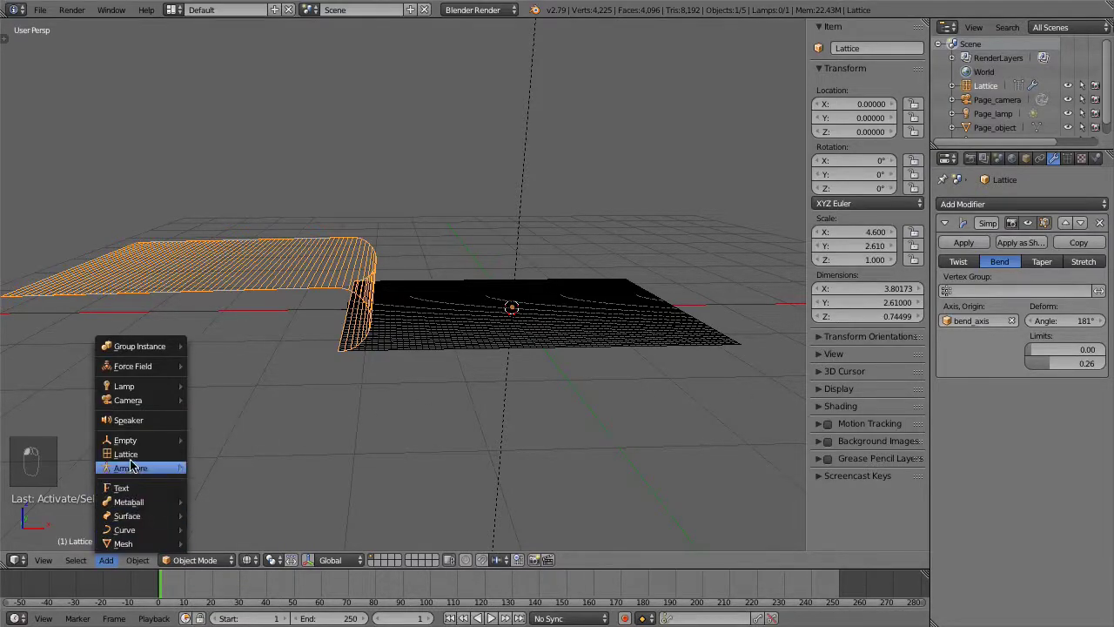
pyautogui.moveTo(124, 440)
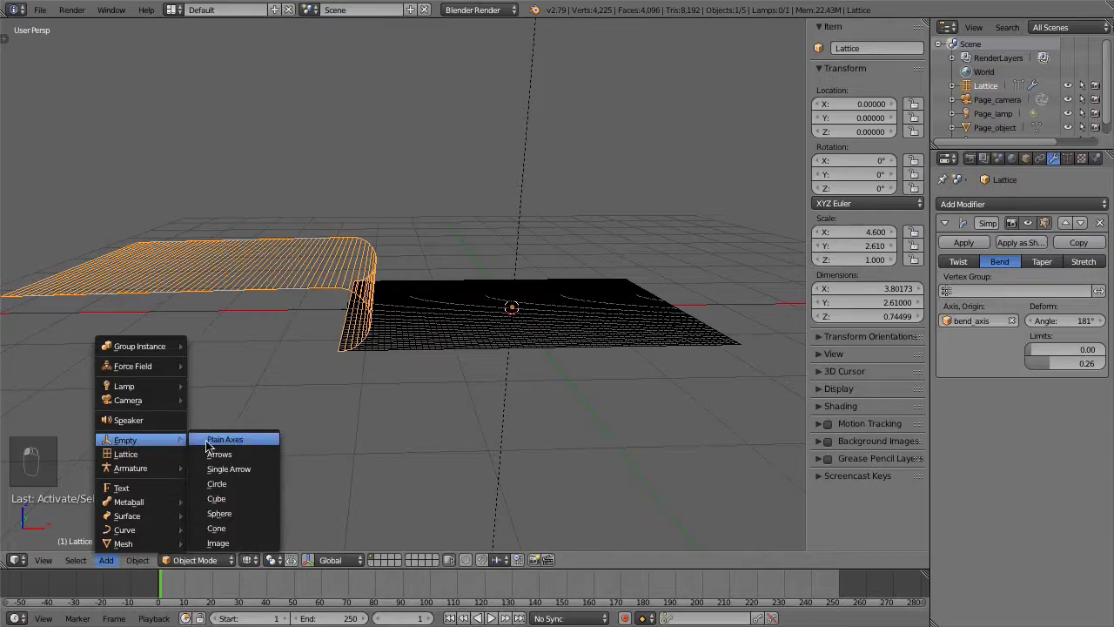
pyautogui.click(263, 470)
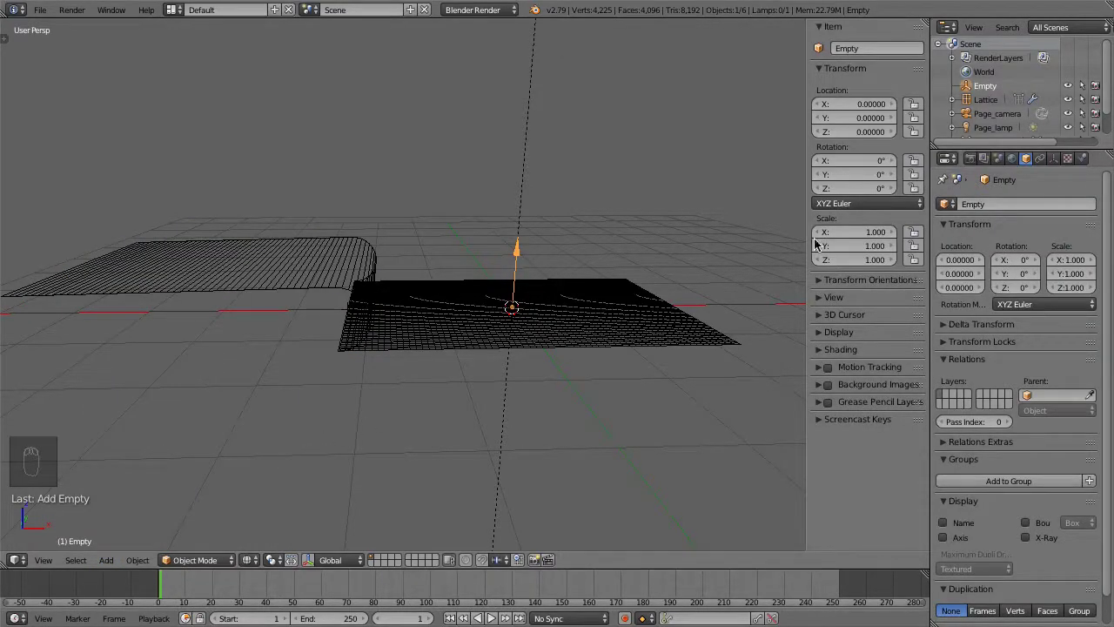
pyautogui.click(858, 174)
pyautogui.write('-90')
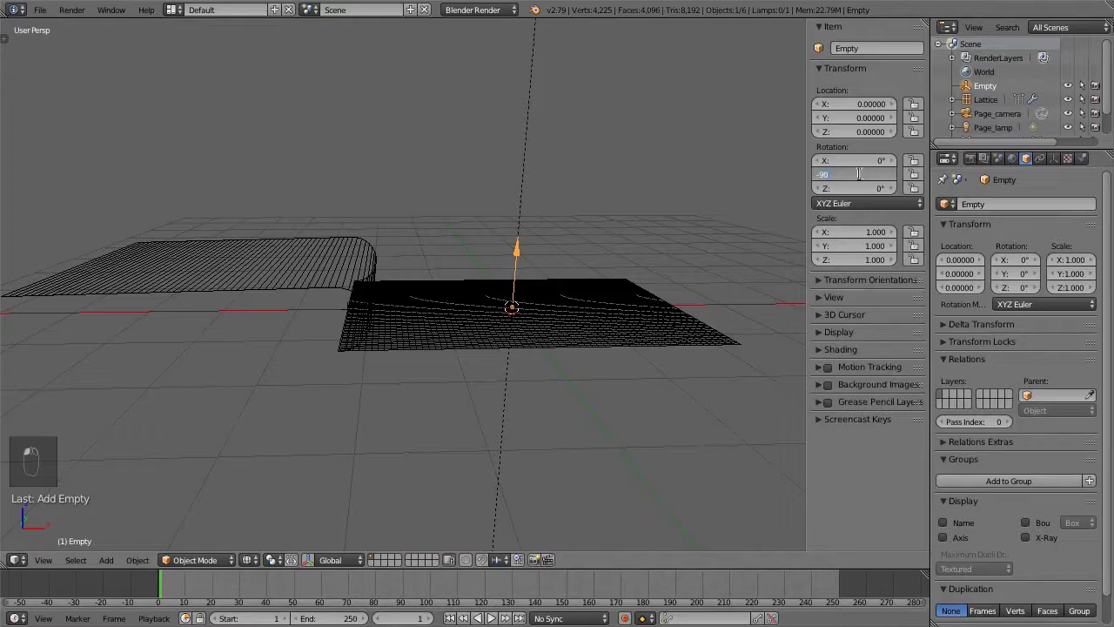
pyautogui.press('Return')
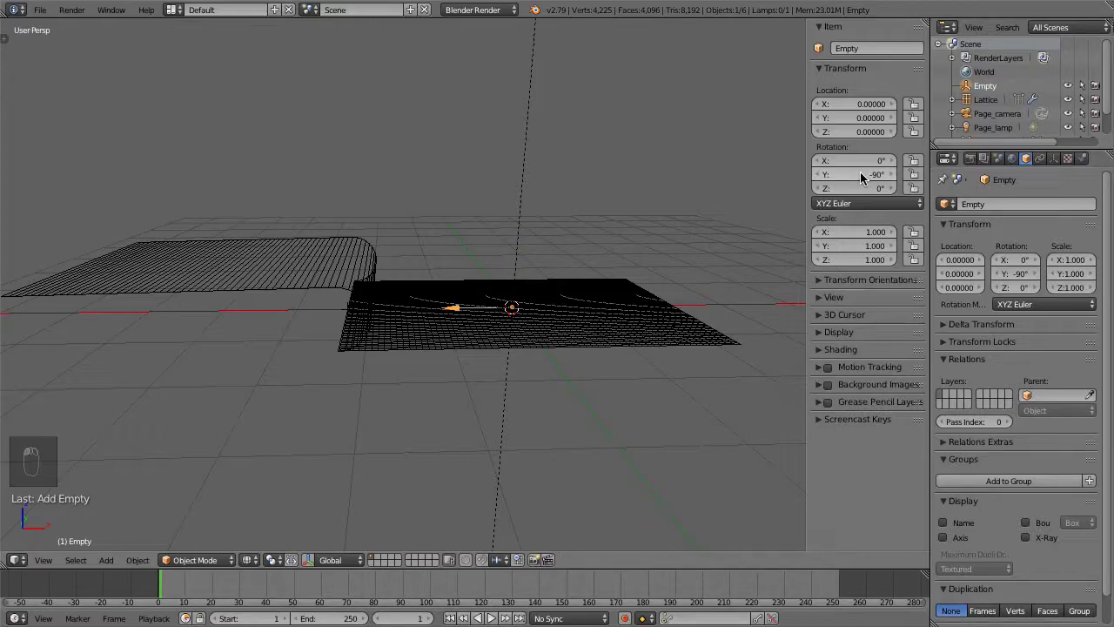
# Move the arrow empty to X -4.91, beyond the page's left edge
pyautogui.click(865, 103)
pyautogui.write('-')
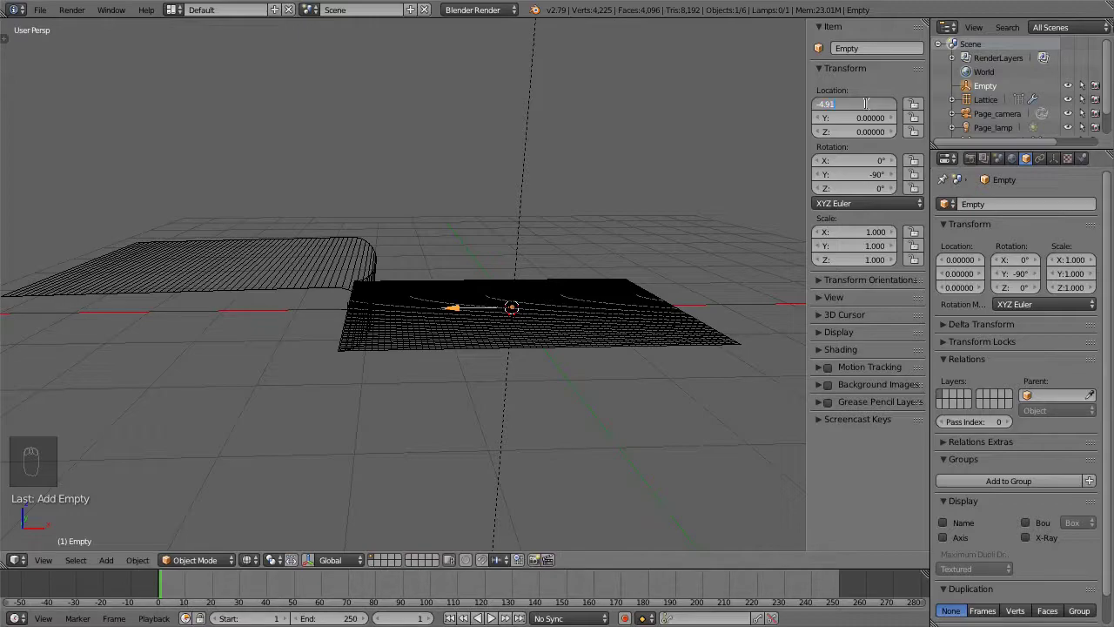
pyautogui.write('4.91')
pyautogui.press('Return')
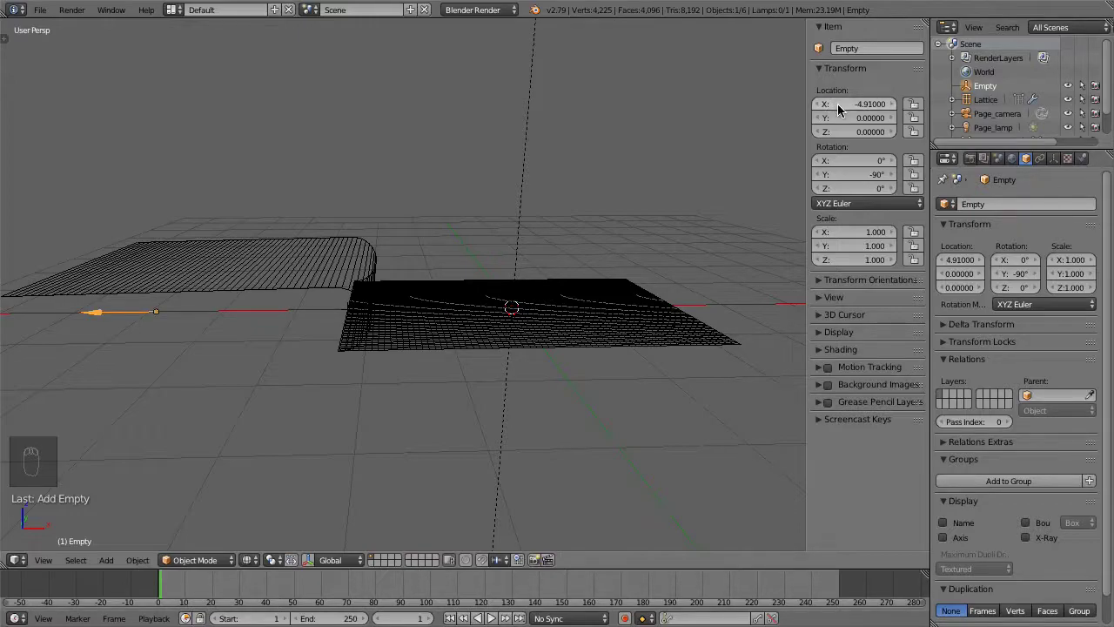
# Rename the arrow empty as Page_deformer
pyautogui.click(895, 49)
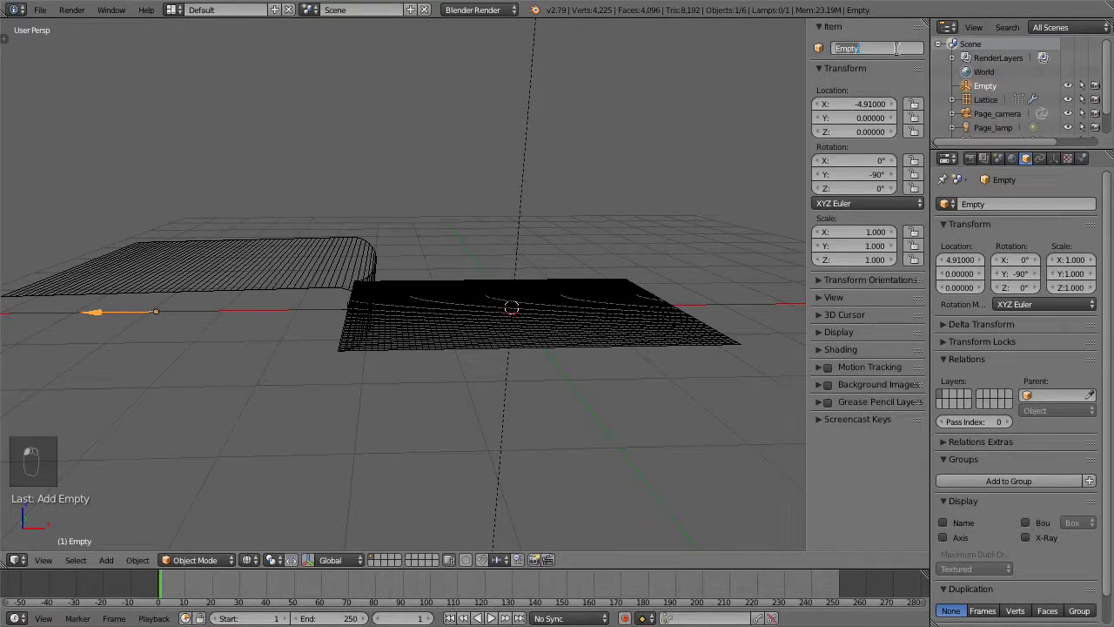
pyautogui.write('Page_deformer')
pyautogui.press('Return')
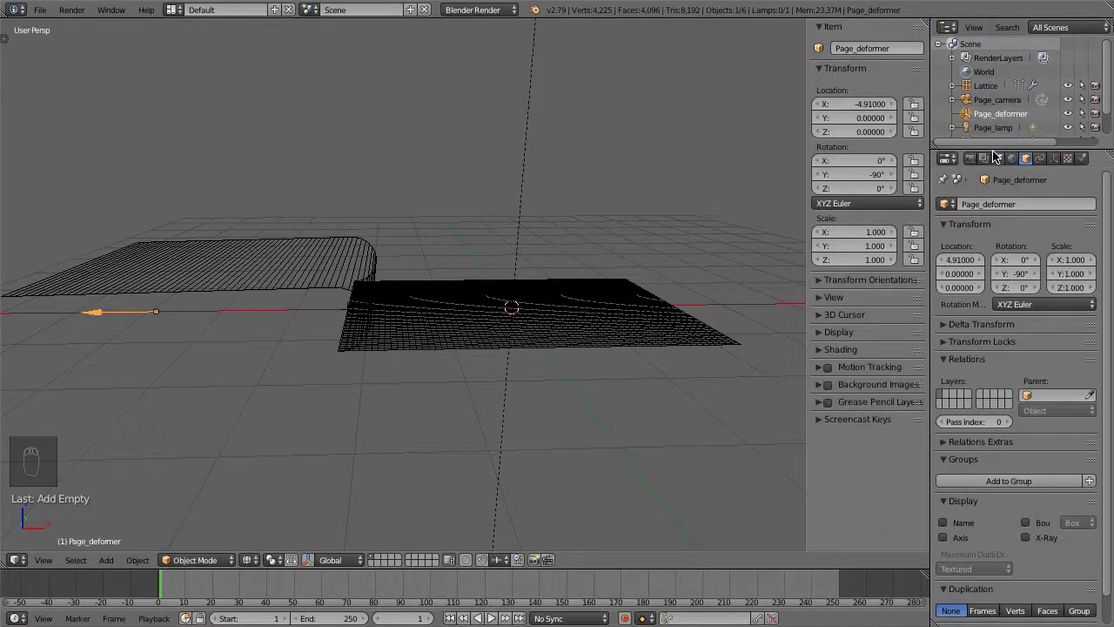
# Parent the lattice and bend_axis to Page_deformer with Object (Keep Transform), and expand its children in the scene hierarchy
pyautogui.moveTo(992, 149); pyautogui.dragTo(988, 191)
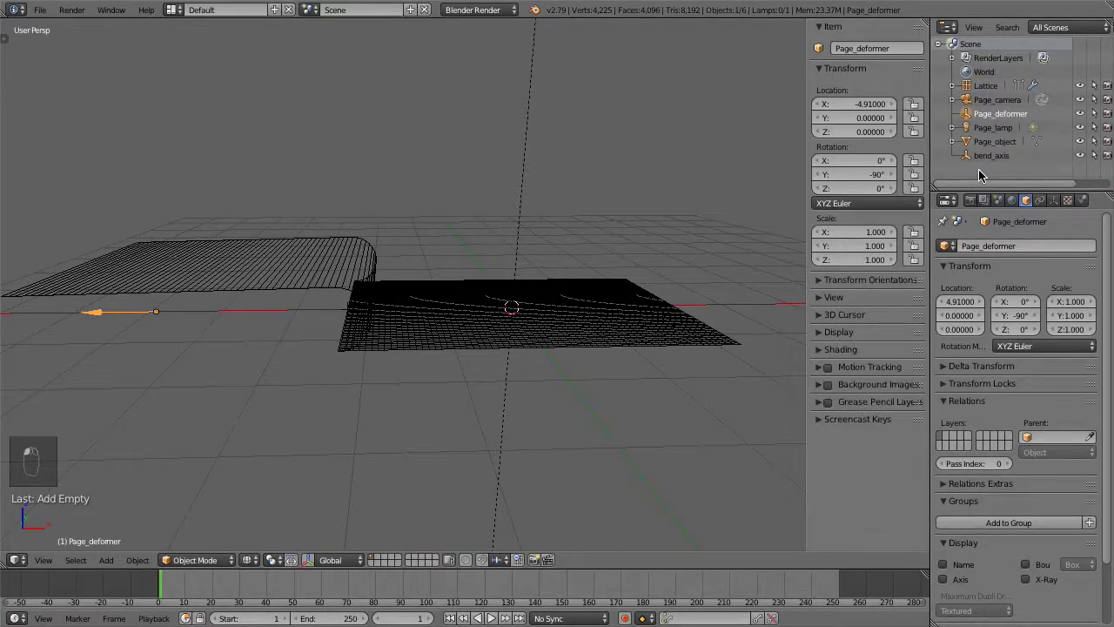
pyautogui.click(967, 87)
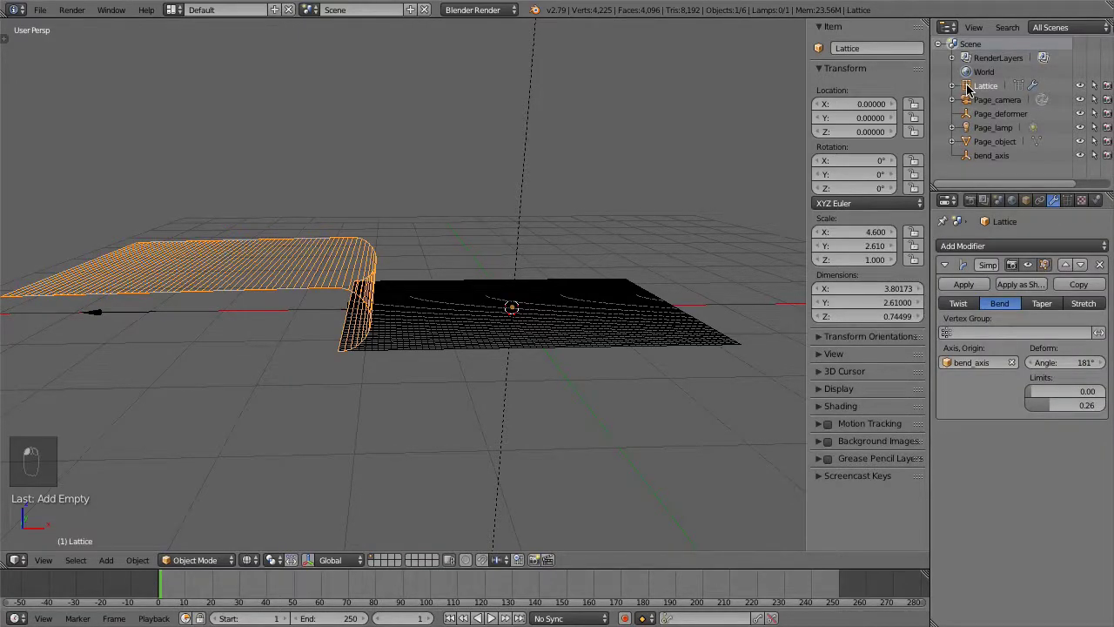
pyautogui.keyDown('ctrl'); pyautogui.click(965, 157); pyautogui.keyUp('ctrl')
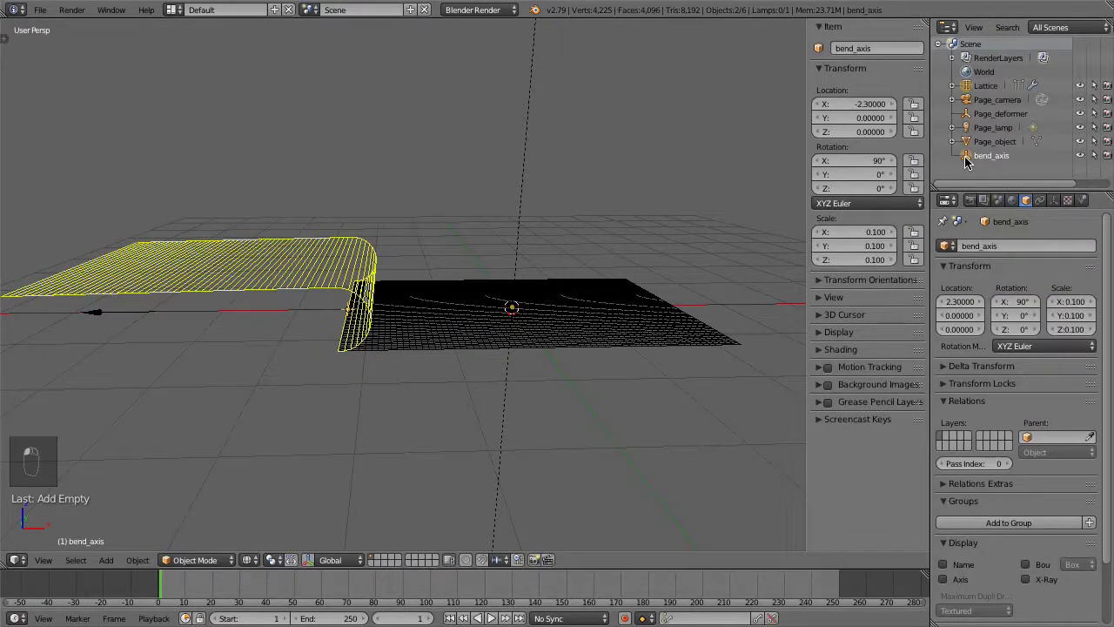
pyautogui.keyDown('ctrl'); pyautogui.click(966, 114); pyautogui.keyUp('ctrl')
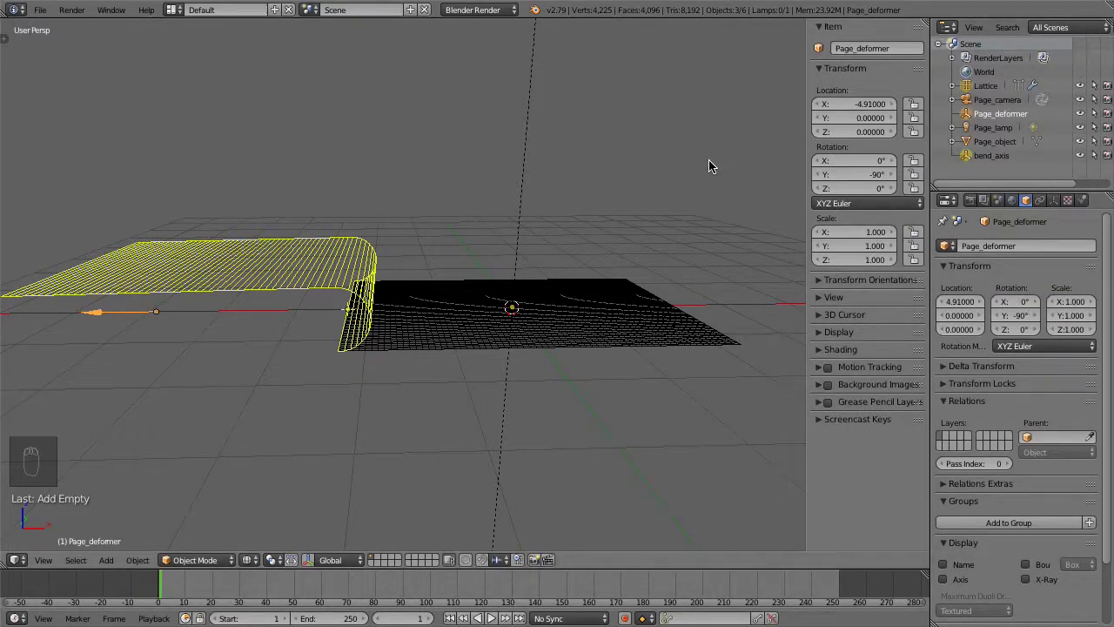
pyautogui.hotkey('ctrl', 'p')
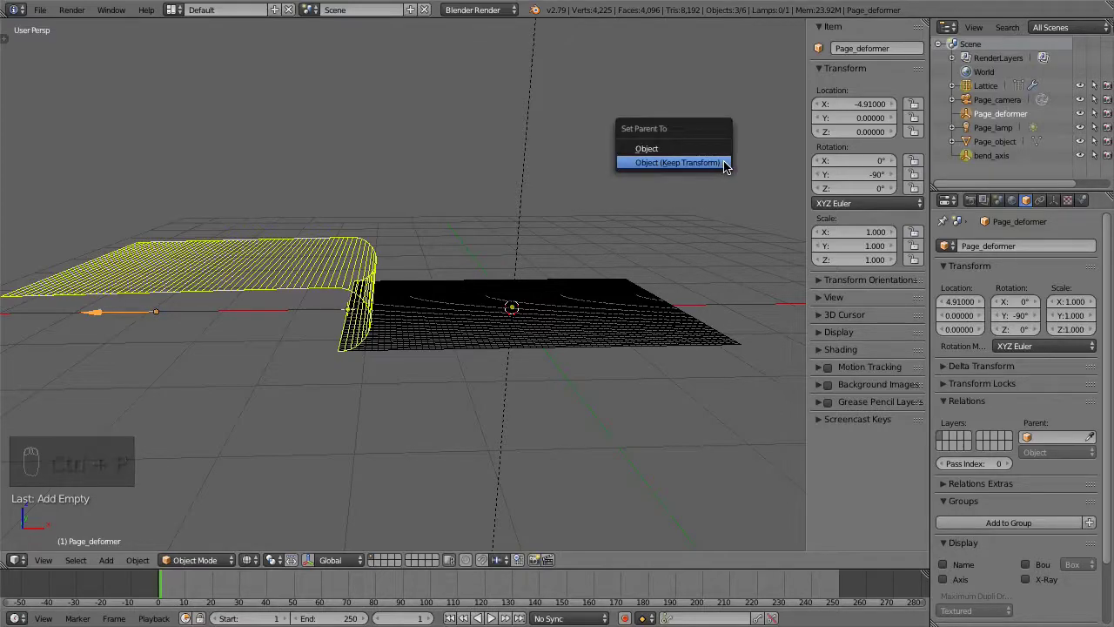
pyautogui.click(725, 162)
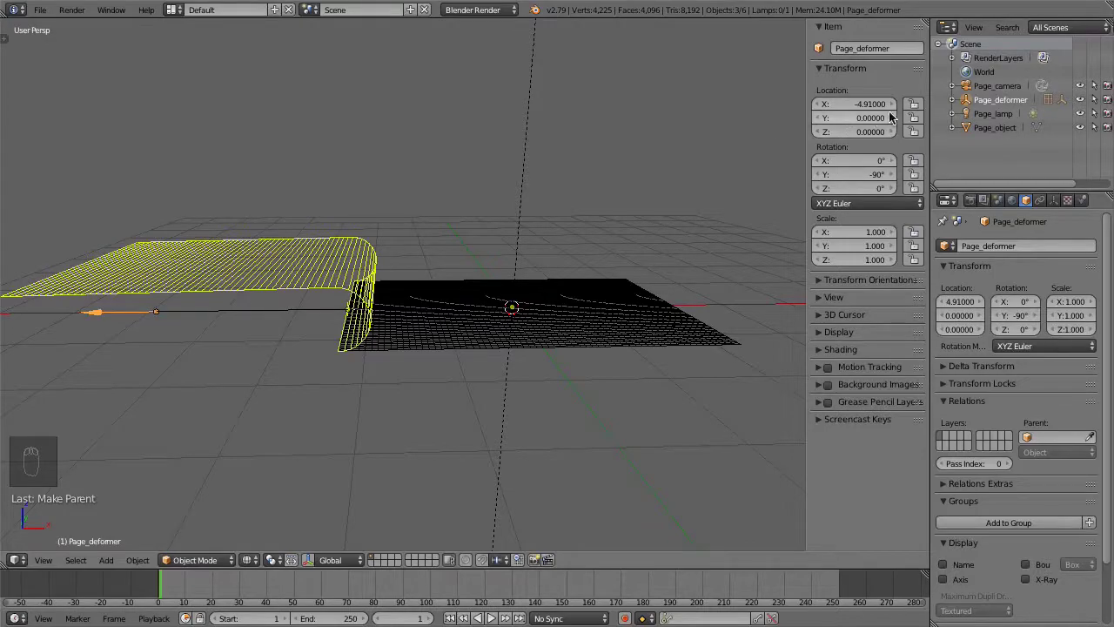
pyautogui.click(951, 100)
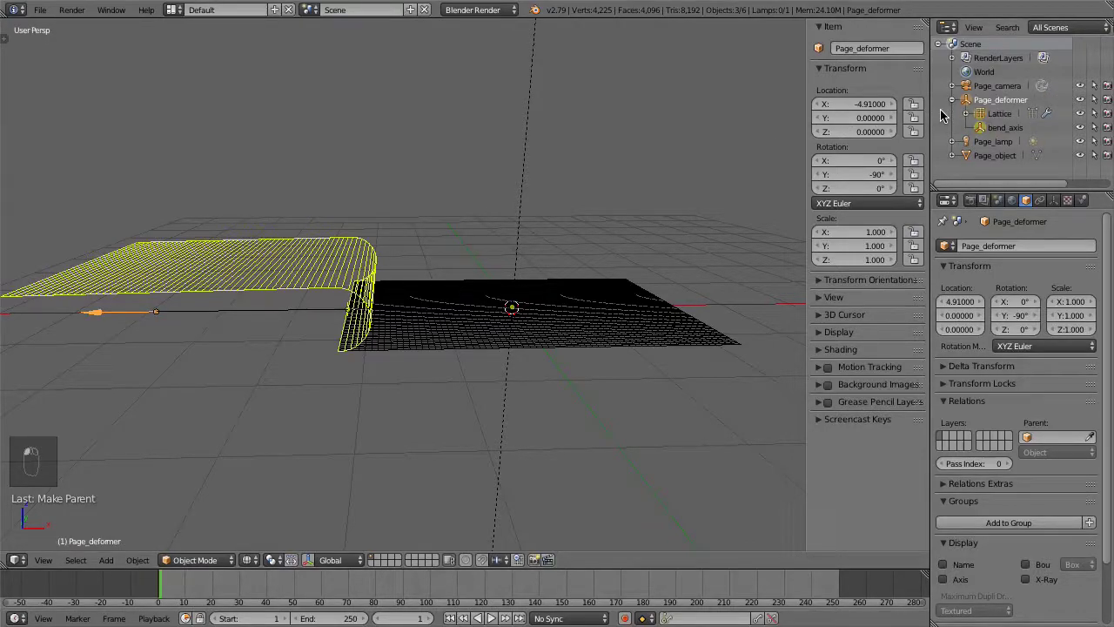
# Set Page_deformer's X location to 0 so that the parented lattice moves along with it
pyautogui.click(873, 104)
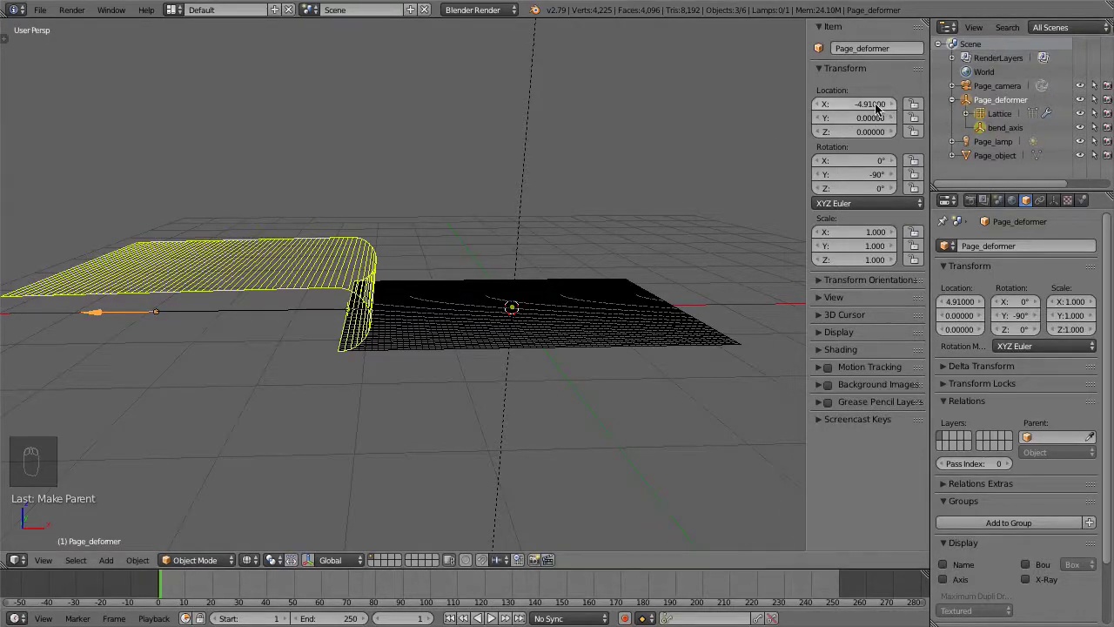
pyautogui.write('0')
pyautogui.press('Return')
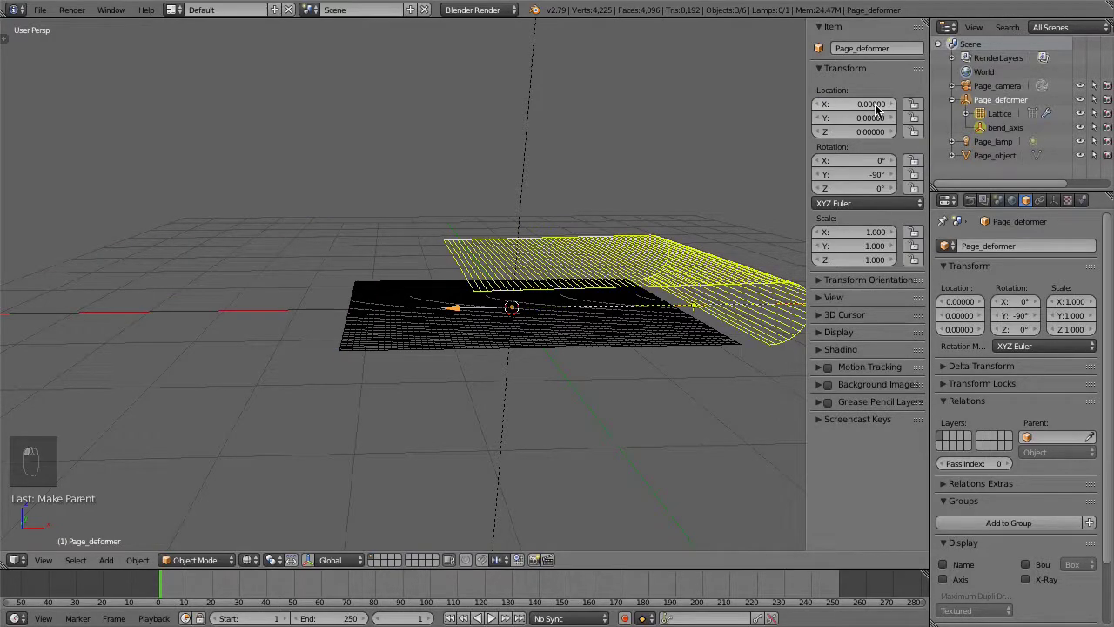
pyautogui.moveTo(666, 204); pyautogui.dragTo(499, 224, button='middle')
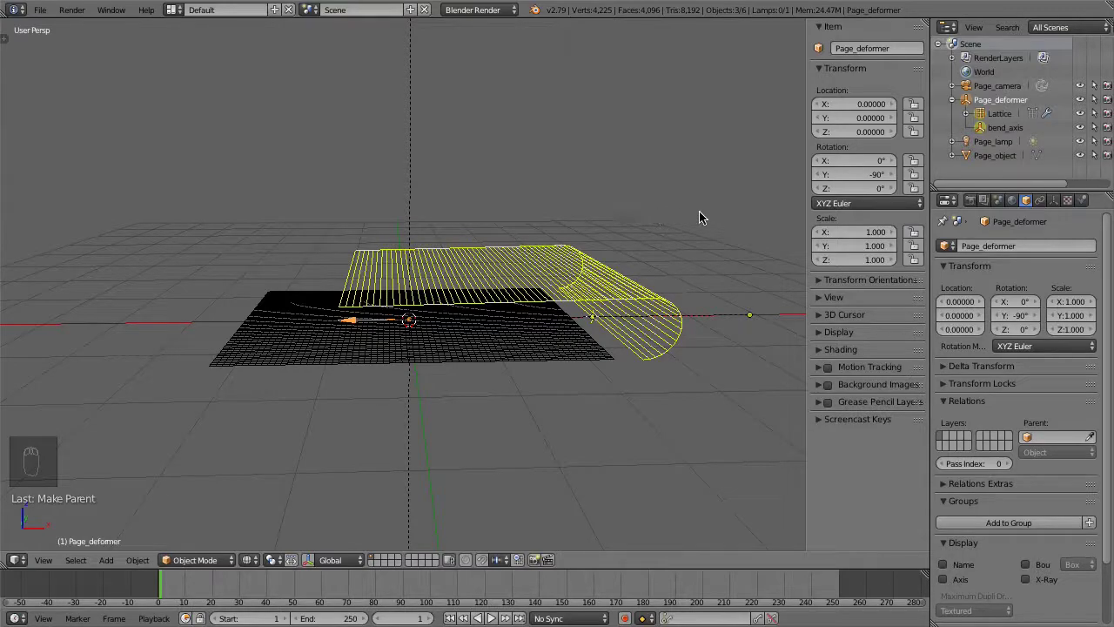
# Add a Lattice modifier to Page_object and assign the lattice as its target object
pyautogui.click(964, 157)
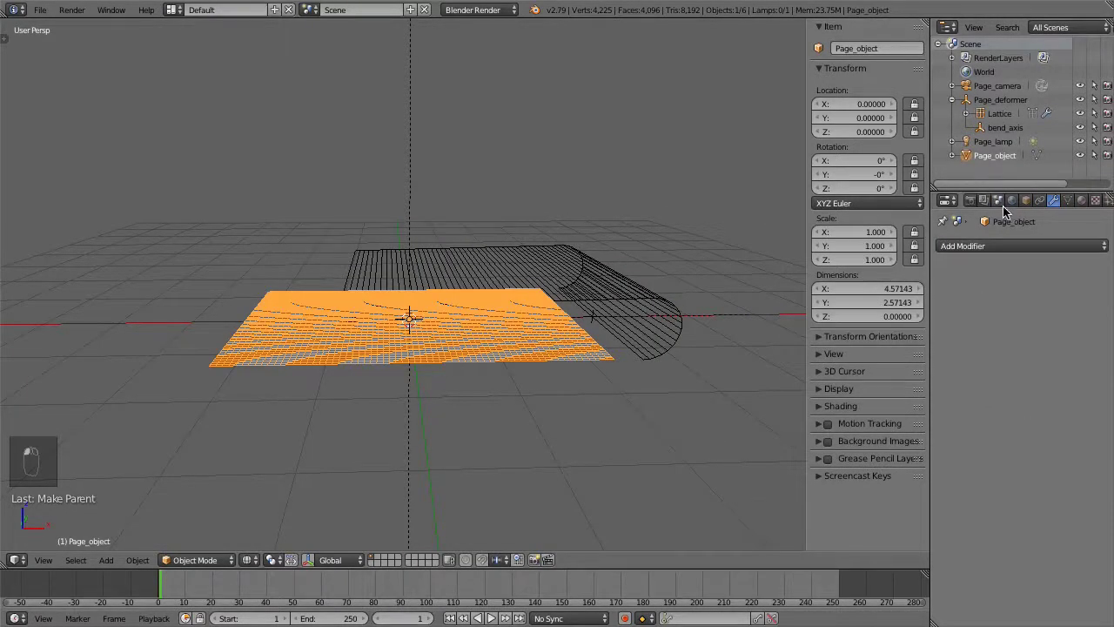
pyautogui.click(1025, 246)
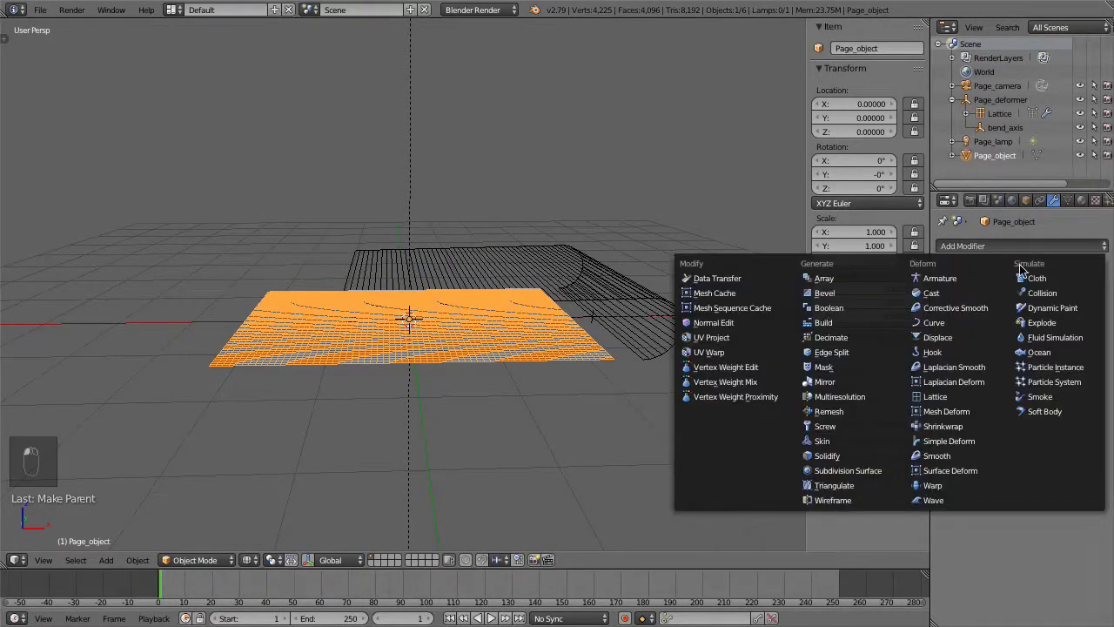
pyautogui.click(977, 399)
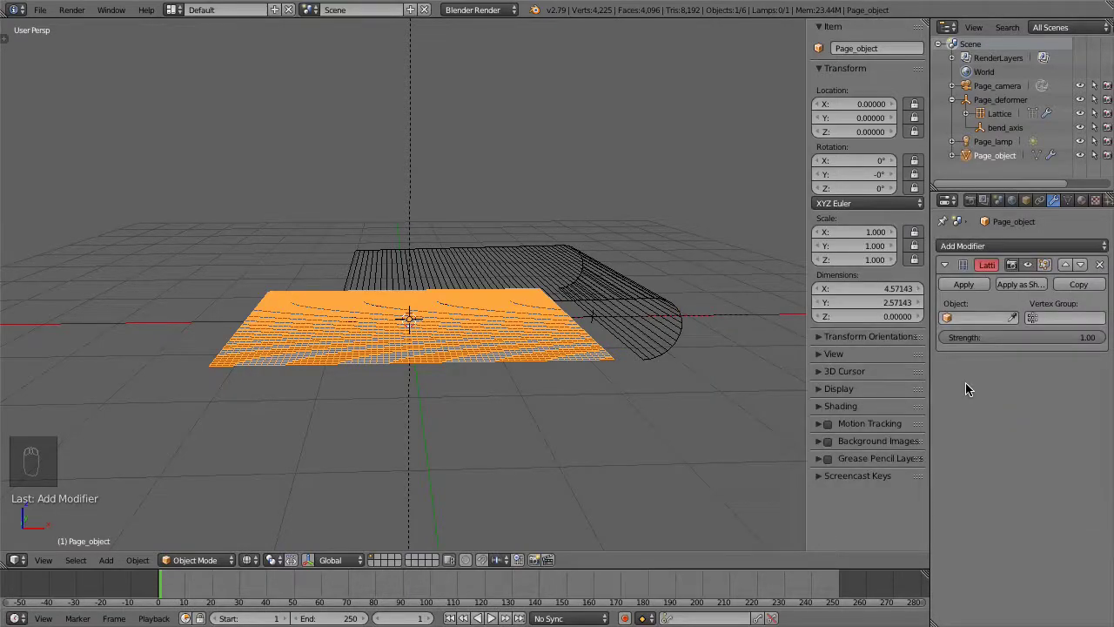
pyautogui.click(992, 318)
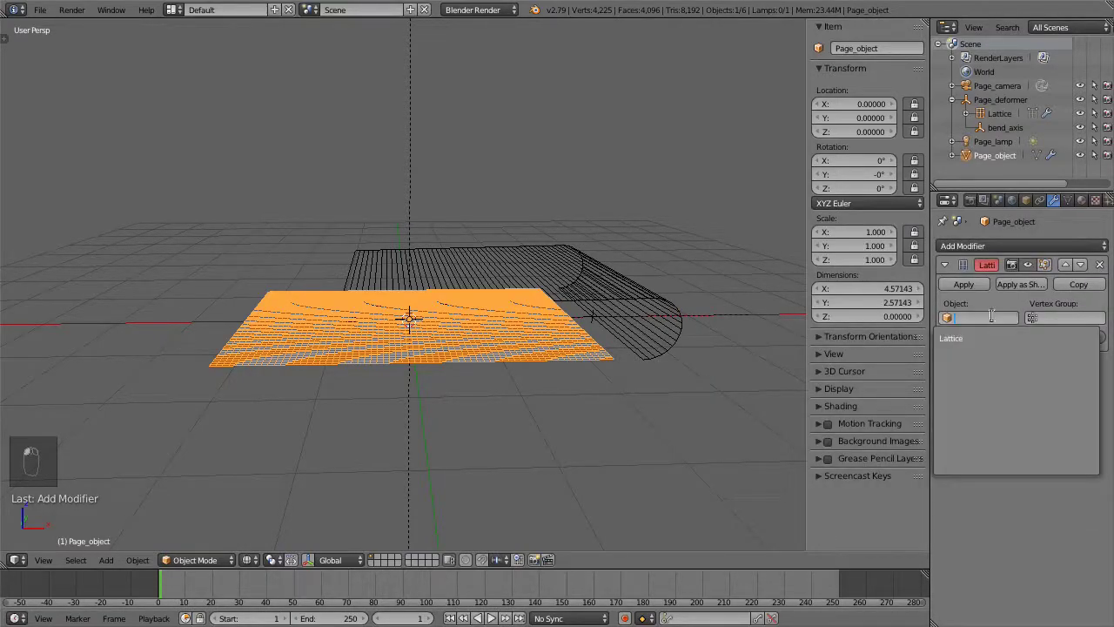
pyautogui.click(984, 341)
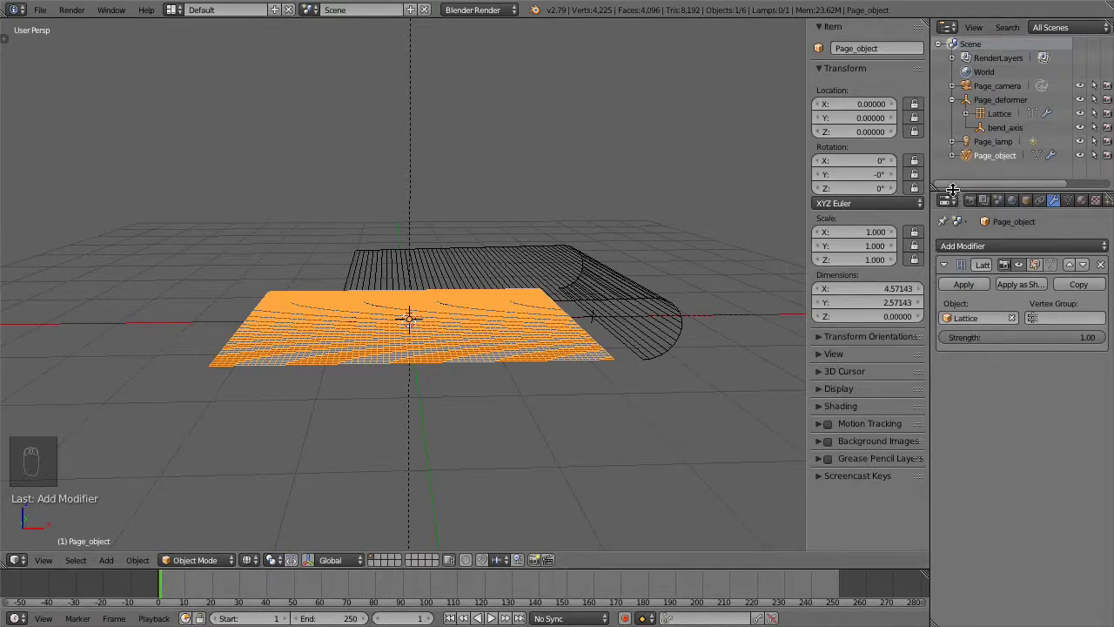
# Lock Page_deformer's Z location, Y and Z rotation and all scale axes, and set its arrow display size to 1.77
pyautogui.click(967, 101)
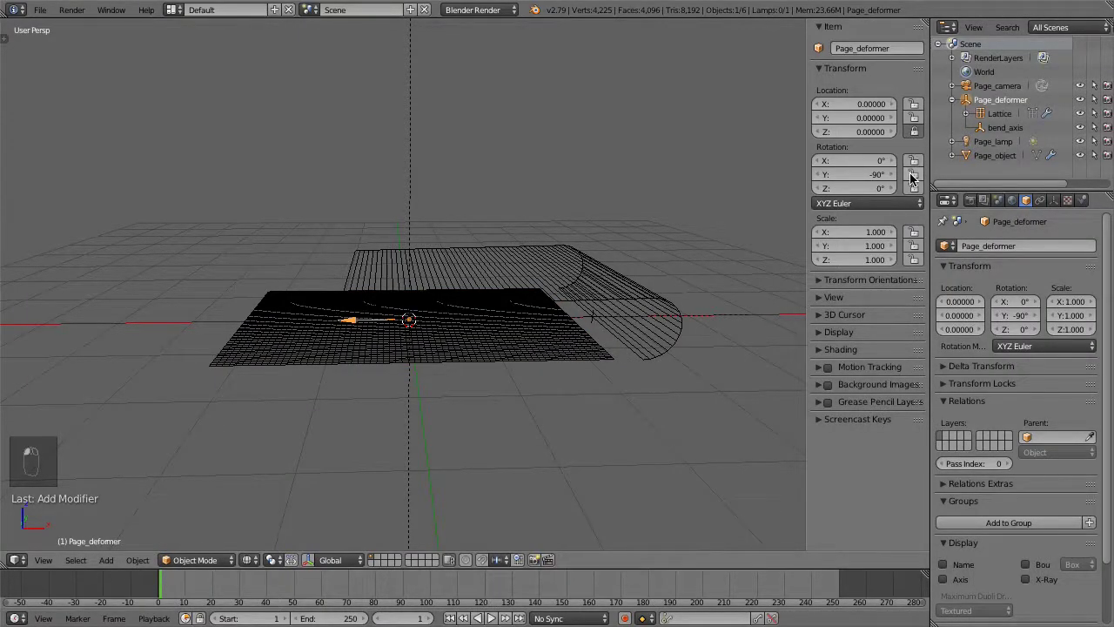
pyautogui.moveTo(913, 174); pyautogui.dragTo(914, 270)
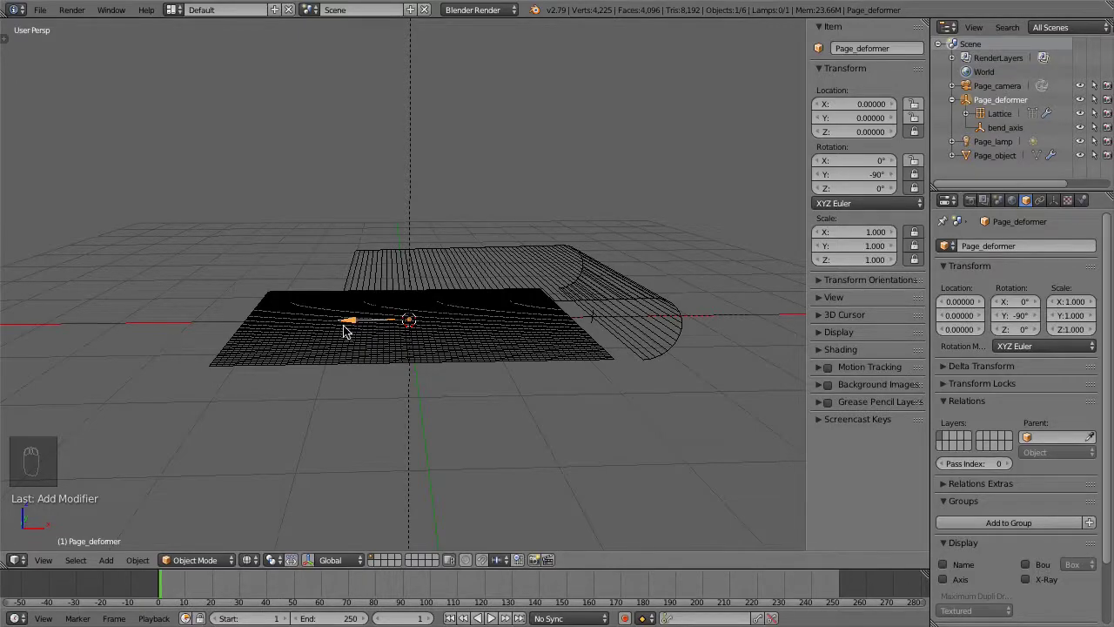
pyautogui.click(1054, 202)
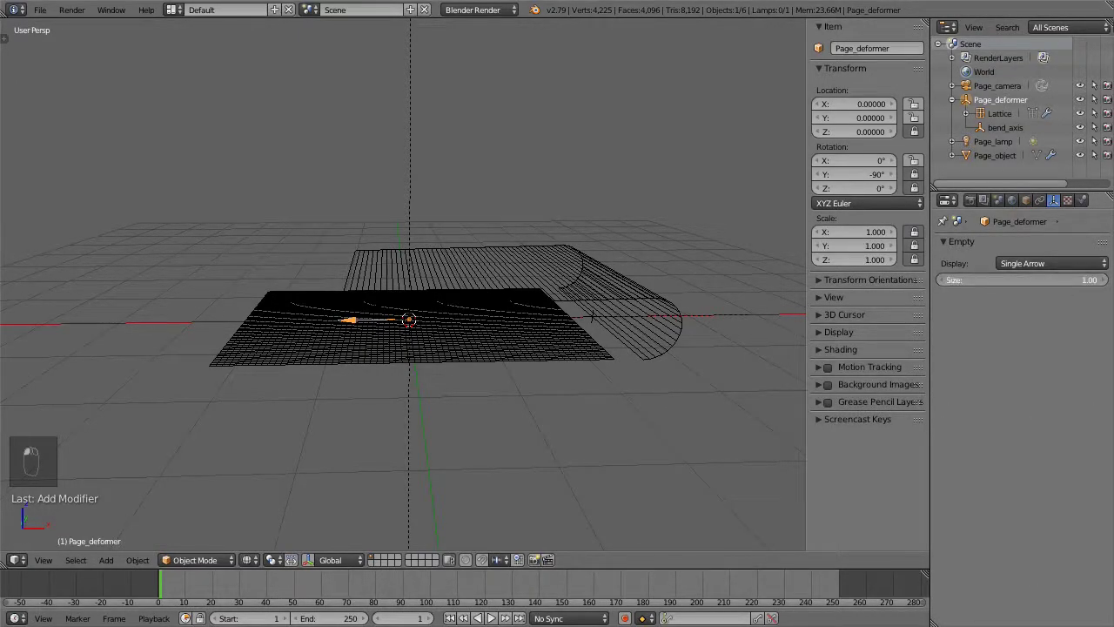
pyautogui.moveTo(1018, 279); pyautogui.dragTo(1064, 284)
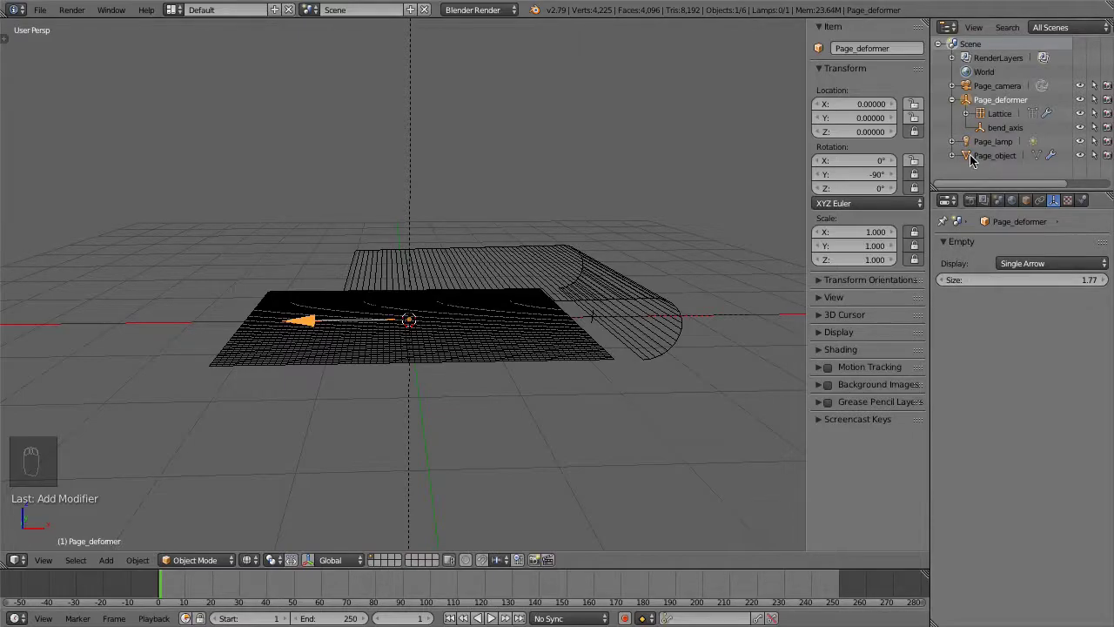
# Lock all location, rotation and scale axes of both bend_axis and the lattice
pyautogui.click(982, 129)
pyautogui.moveTo(913, 104); pyautogui.dragTo(914, 261)
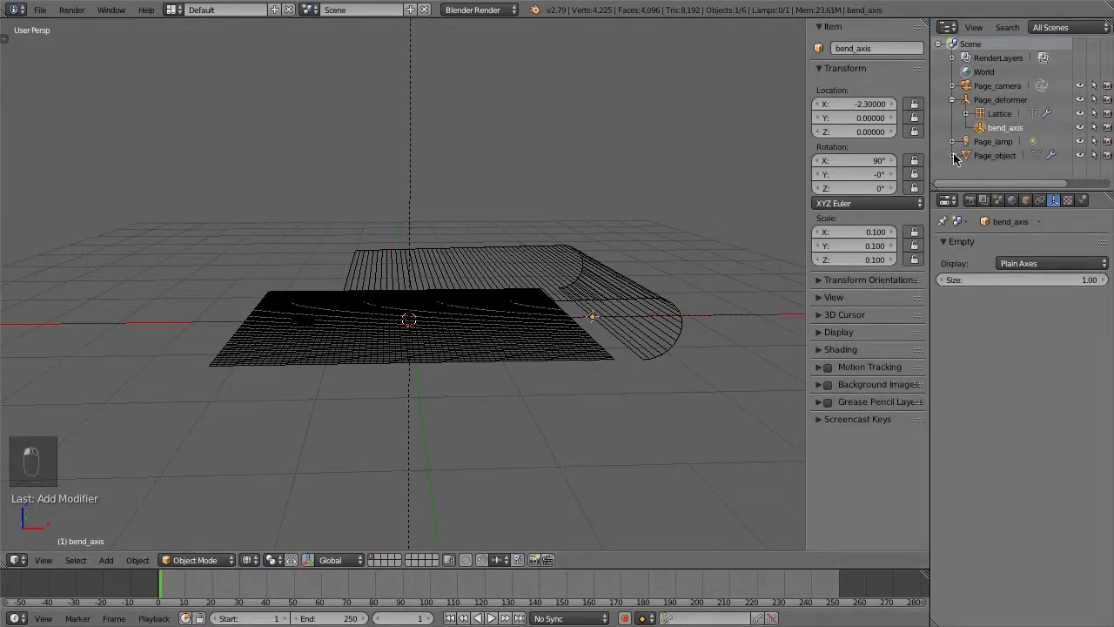
pyautogui.click(980, 114)
pyautogui.moveTo(914, 104); pyautogui.dragTo(913, 261)
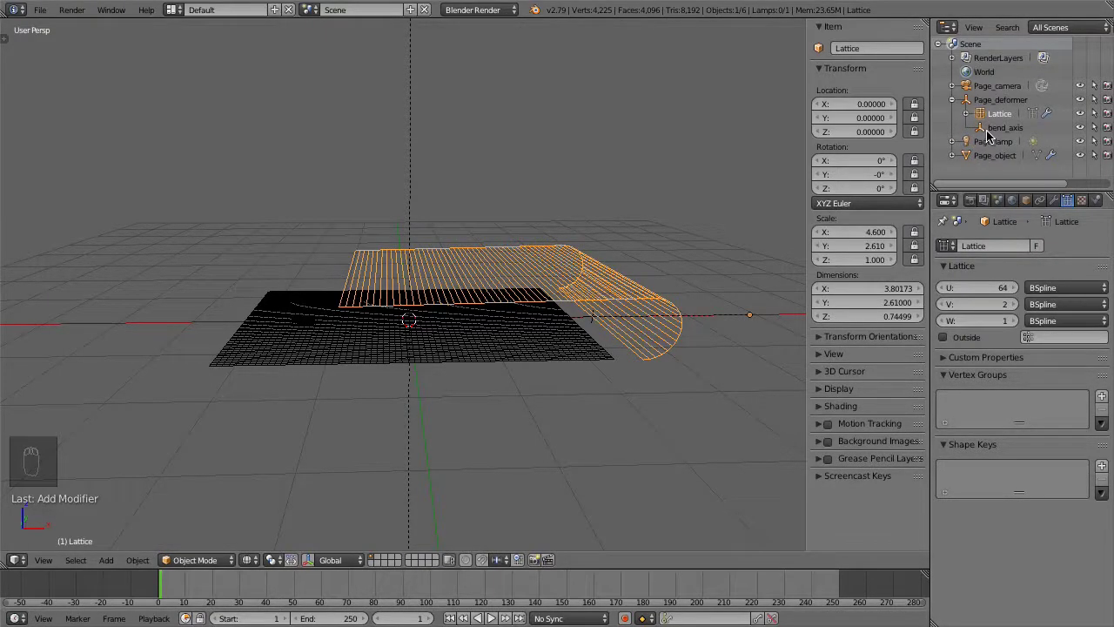
# Make the lattice, bend_axis and Page_object unselectable, hide bend_axis, and collapse Page_deformer's children in the scene hierarchy
pyautogui.click(1095, 114)
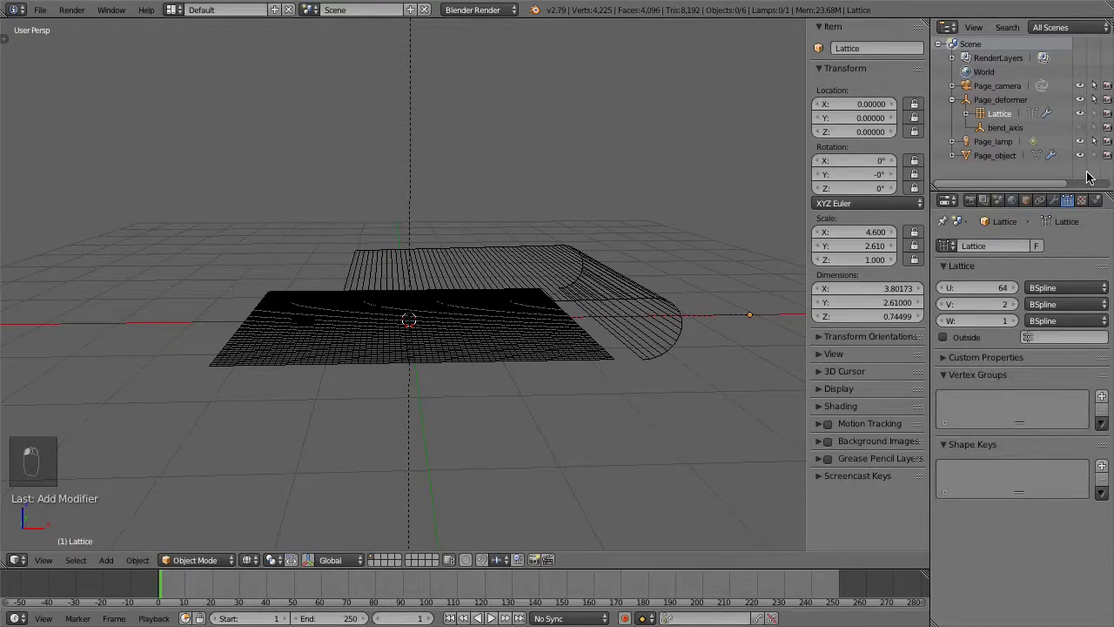
pyautogui.click(952, 100)
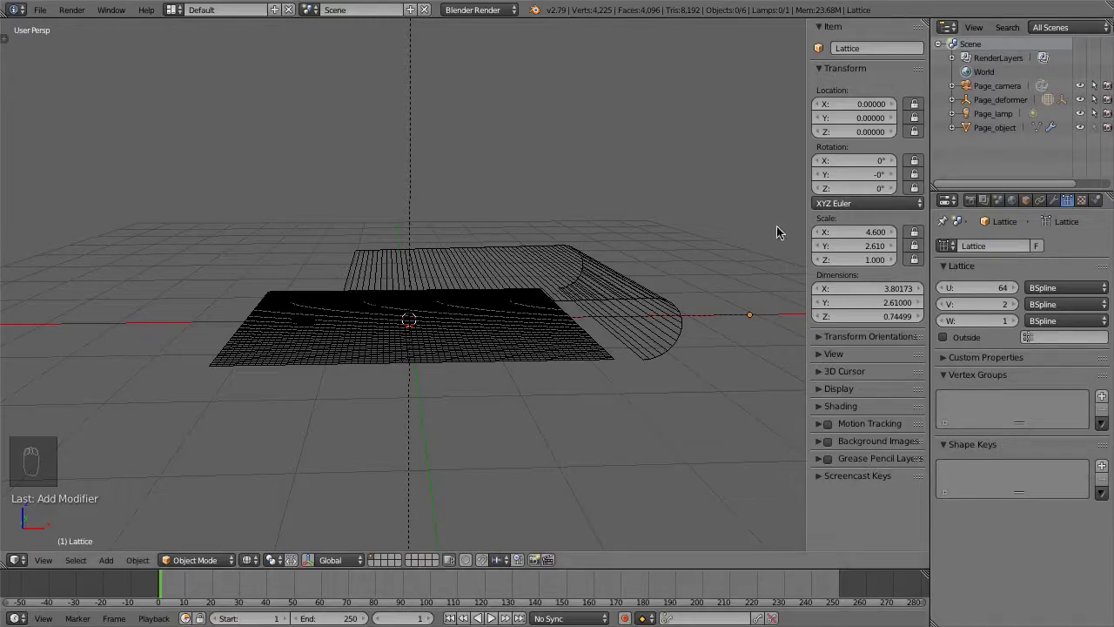
# Test the rig by moving and rotating Page_deformer across the page
pyautogui.rightClick(304, 323)
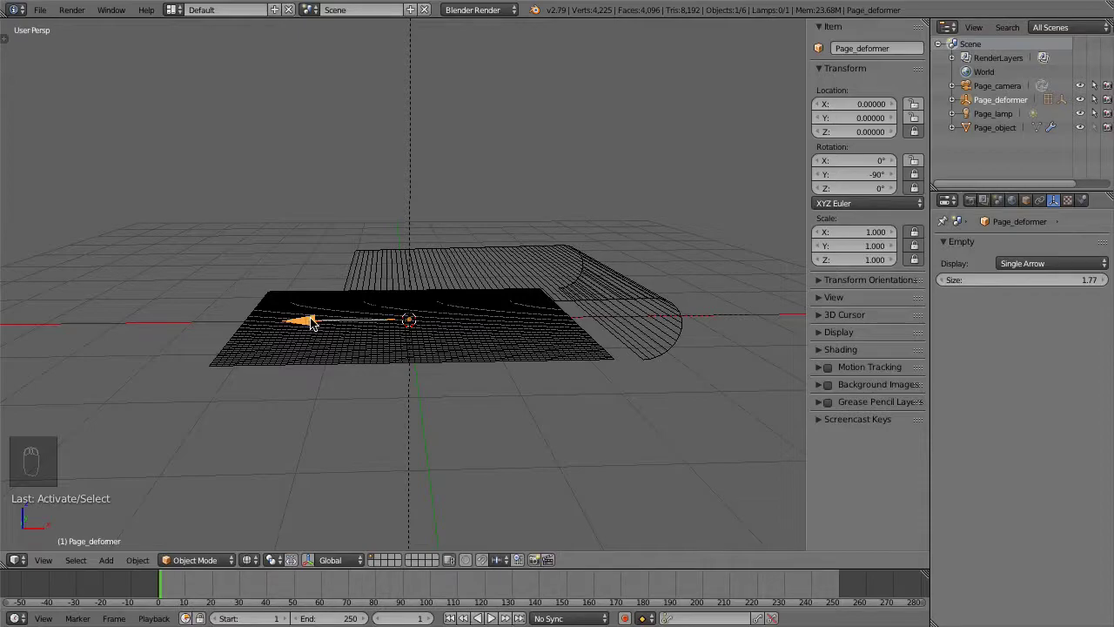
pyautogui.moveTo(306, 322)
pyautogui.mouseDown(button='right')
pyautogui.moveTo(26, 321)
pyautogui.moveTo(243, 334)
pyautogui.moveTo(314, 323)
pyautogui.mouseUp(button='right')
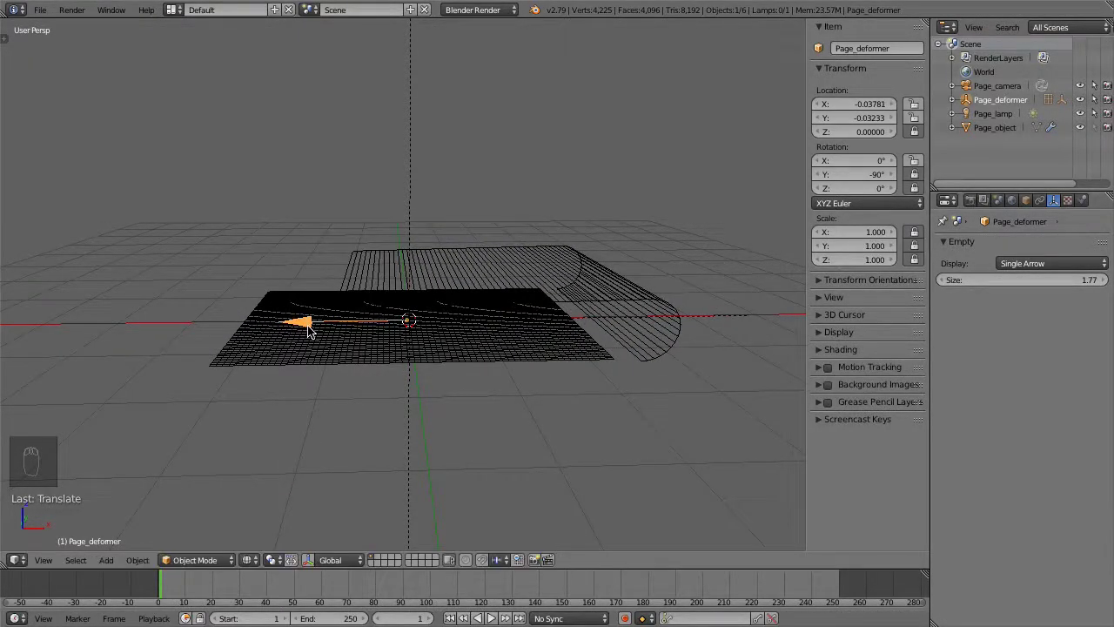
pyautogui.press('r')
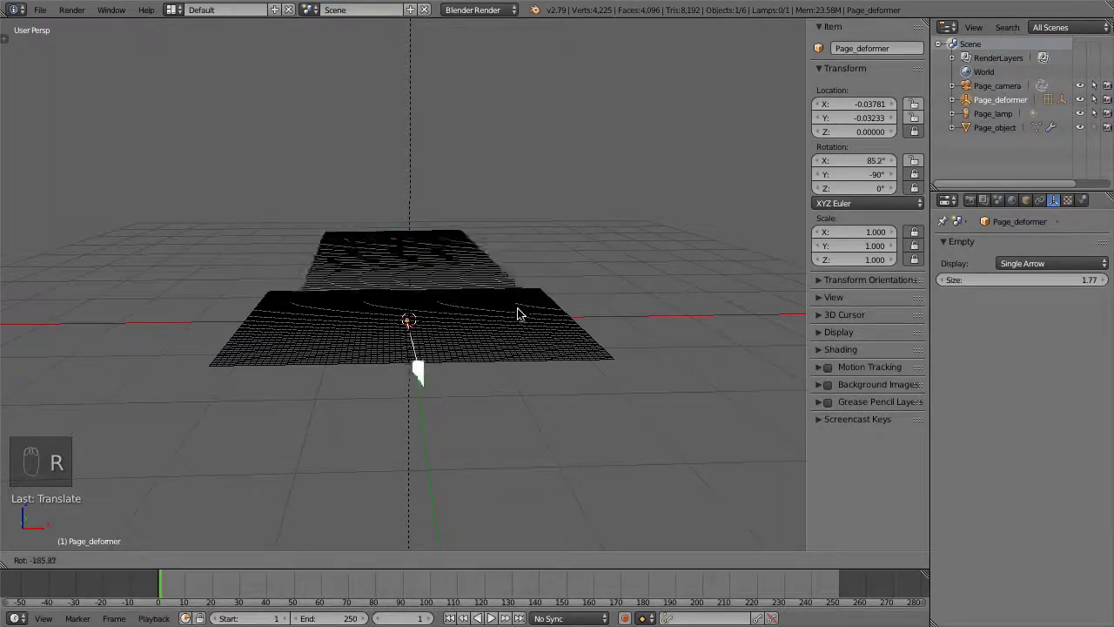
pyautogui.click(435, 348)
pyautogui.moveTo(410, 322); pyautogui.dragTo(531, 200, button='right')
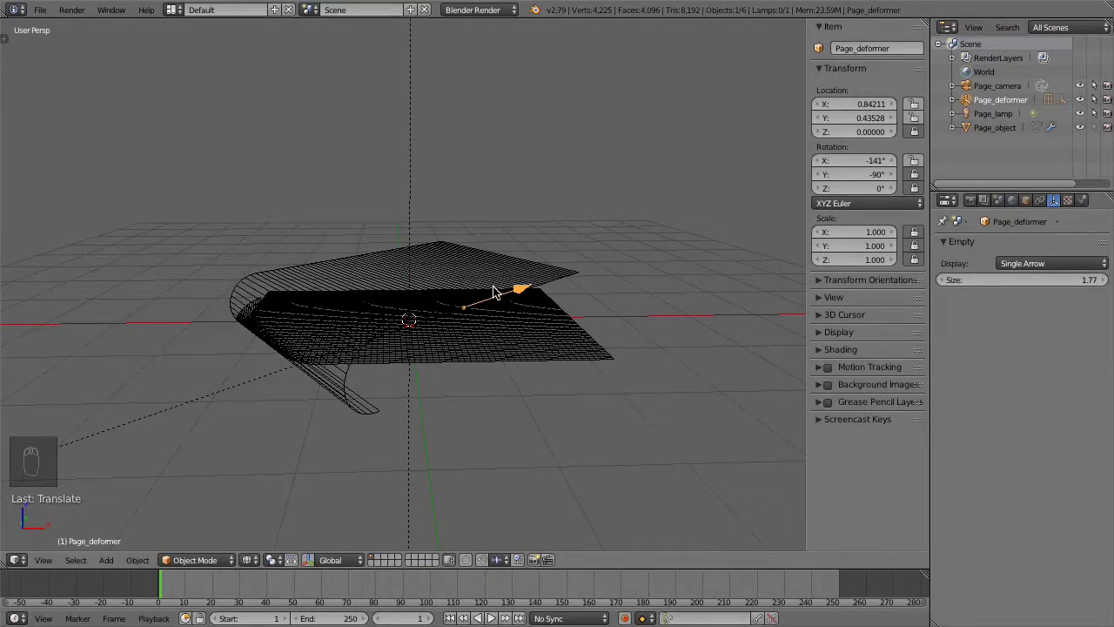
pyautogui.press('r')
pyautogui.click(470, 261)
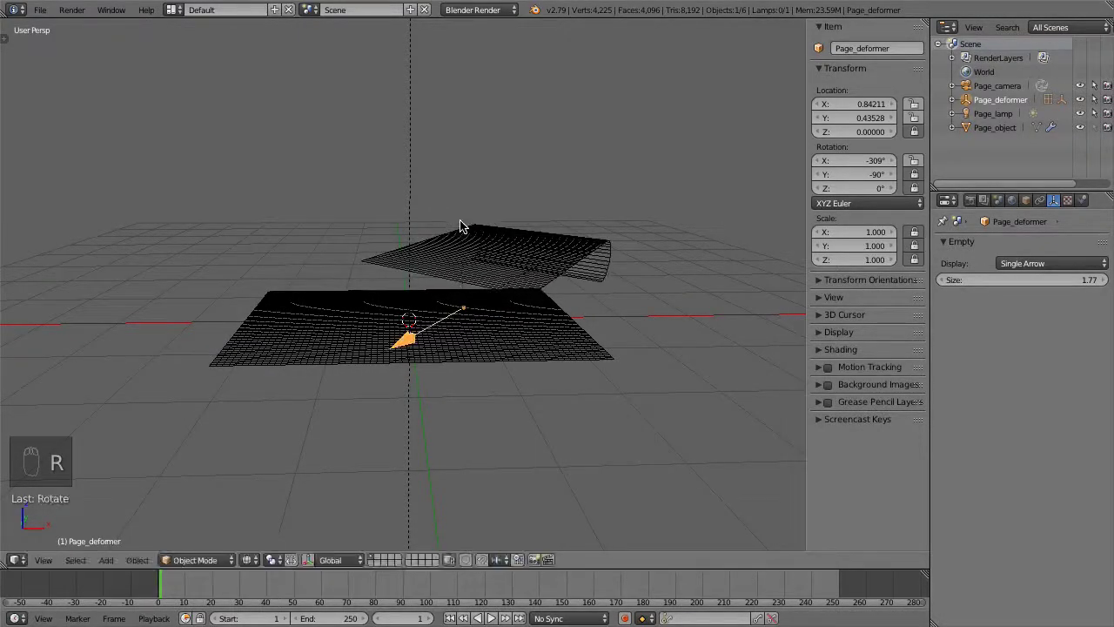
pyautogui.press('g')
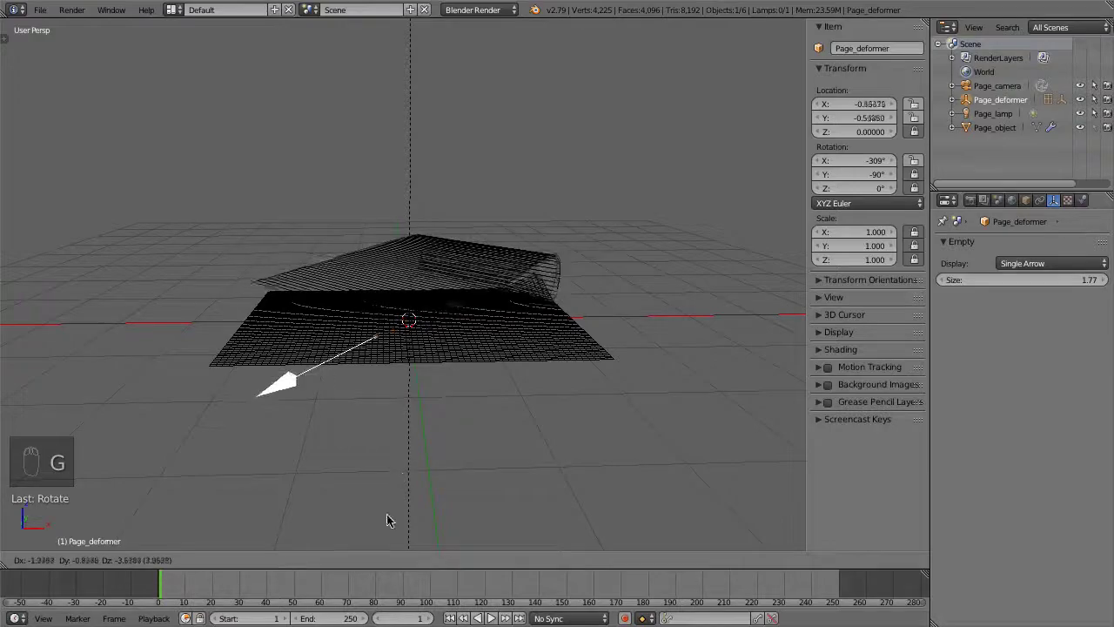
pyautogui.click(369, 235)
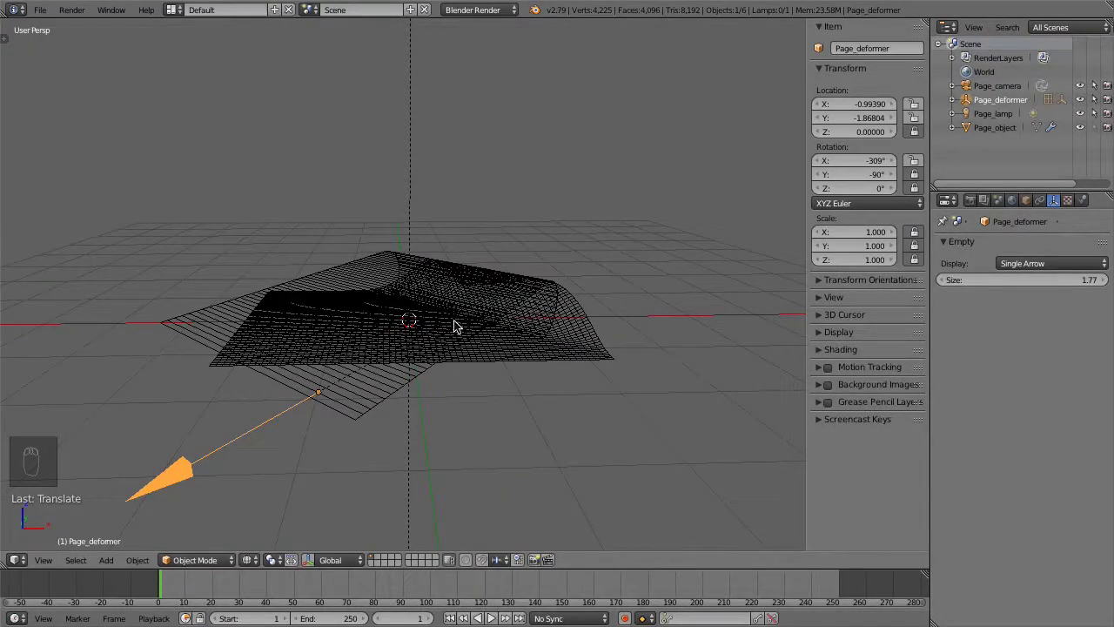
# Switch the viewport to Material shading to show the page's test pattern image
pyautogui.moveTo(495, 200); pyautogui.dragTo(486, 283, button='middle')
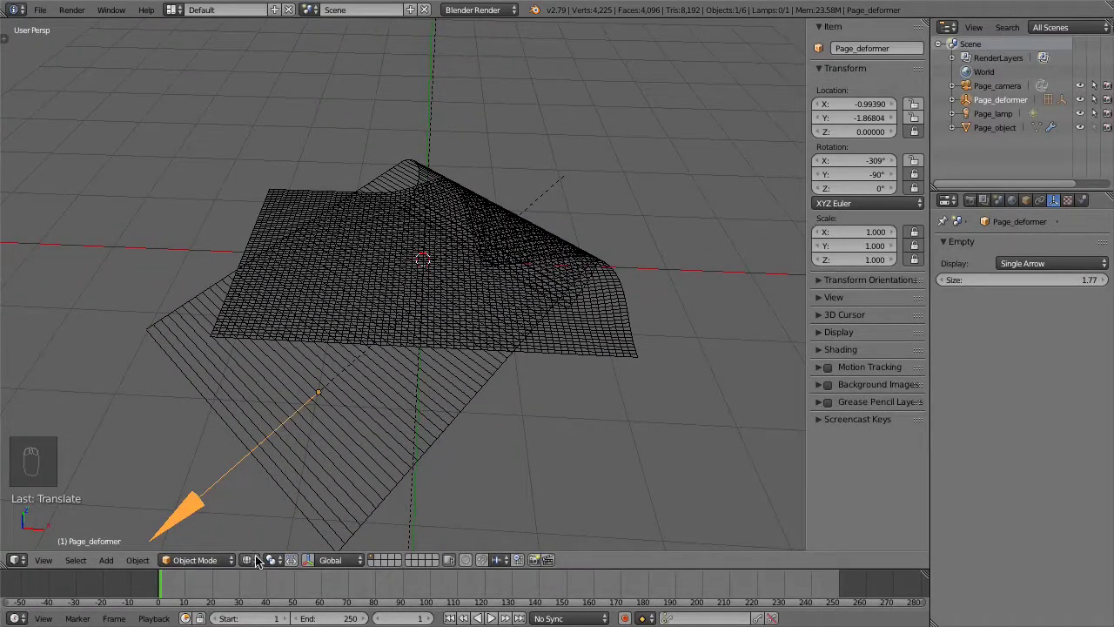
pyautogui.click(255, 559)
pyautogui.click(277, 487)
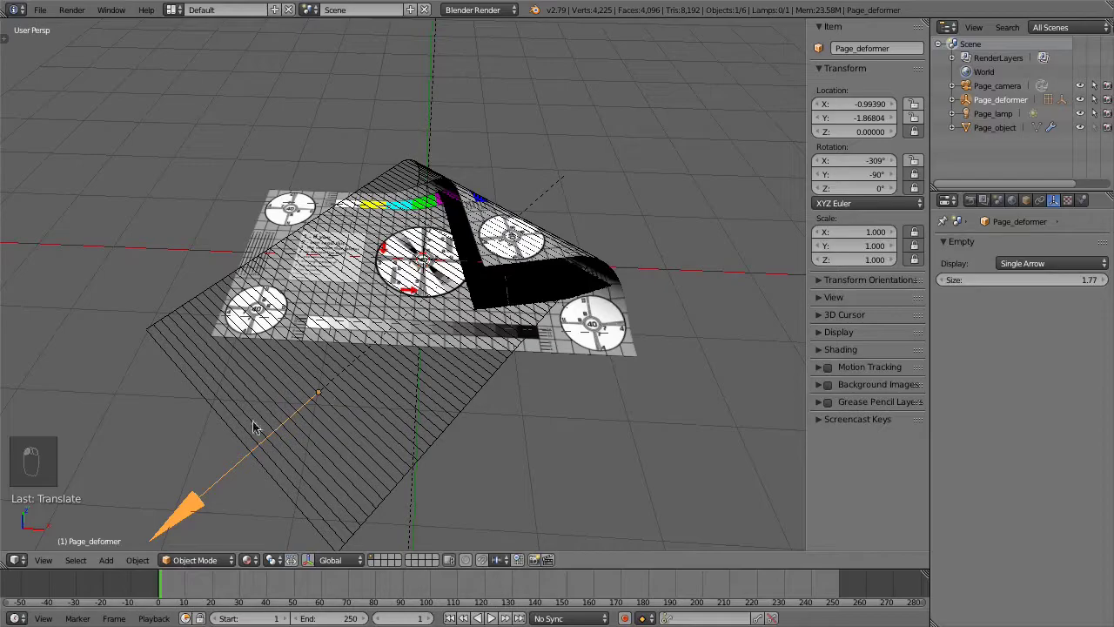
# Try further Page_deformer positions and rotations to preview the curl on the textured page
pyautogui.rightClick(195, 505)
pyautogui.press('g')
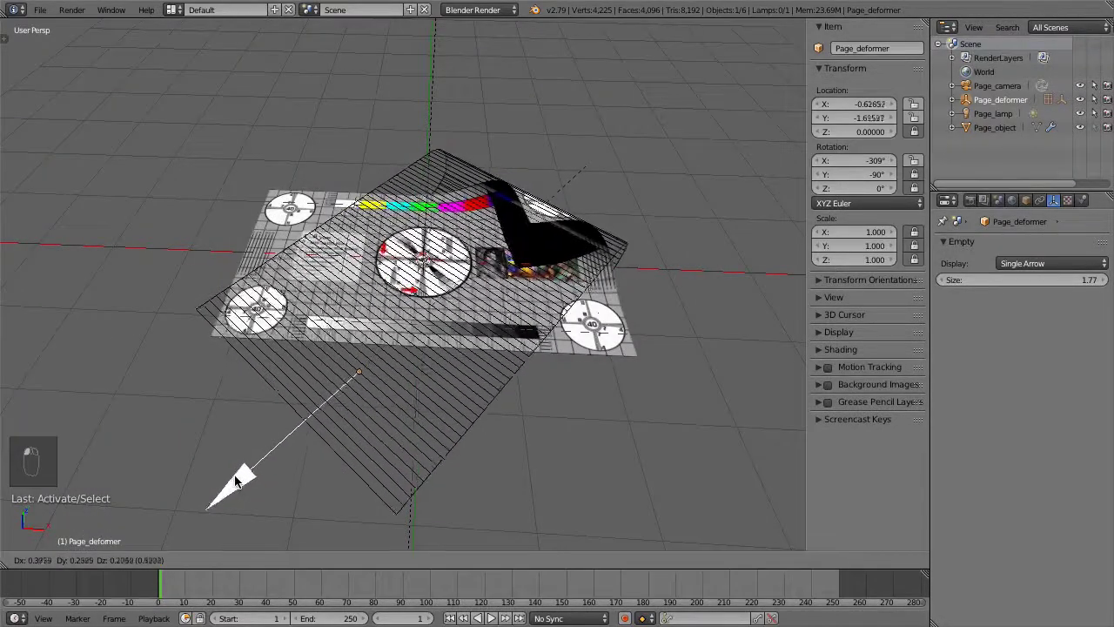
pyautogui.click(236, 480)
pyautogui.press('r')
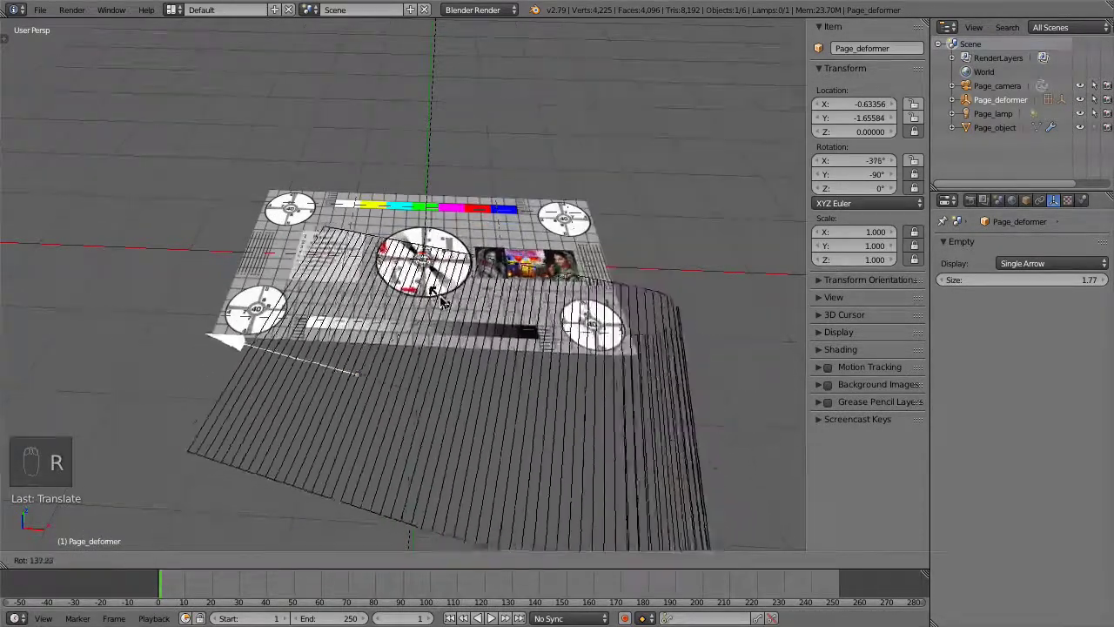
pyautogui.click(445, 311)
pyautogui.moveTo(357, 379); pyautogui.dragTo(418, 174)
# View the page orthographically from above and set Page_deformer's X, Y and Z location to 0
pyautogui.press('KP_Decimal')
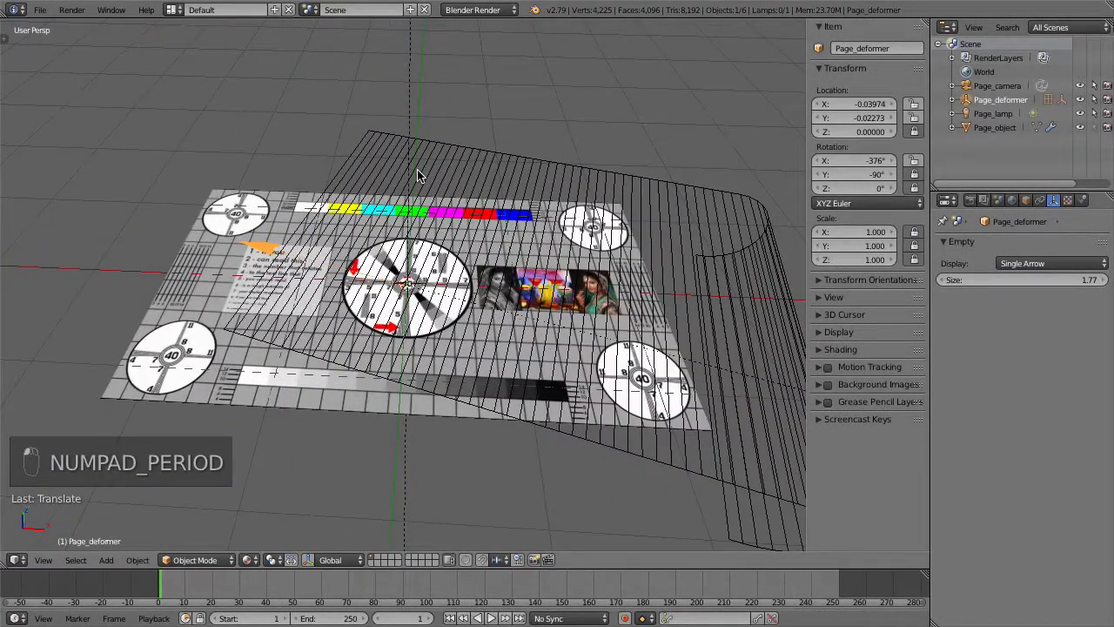
pyautogui.press('KP_7')
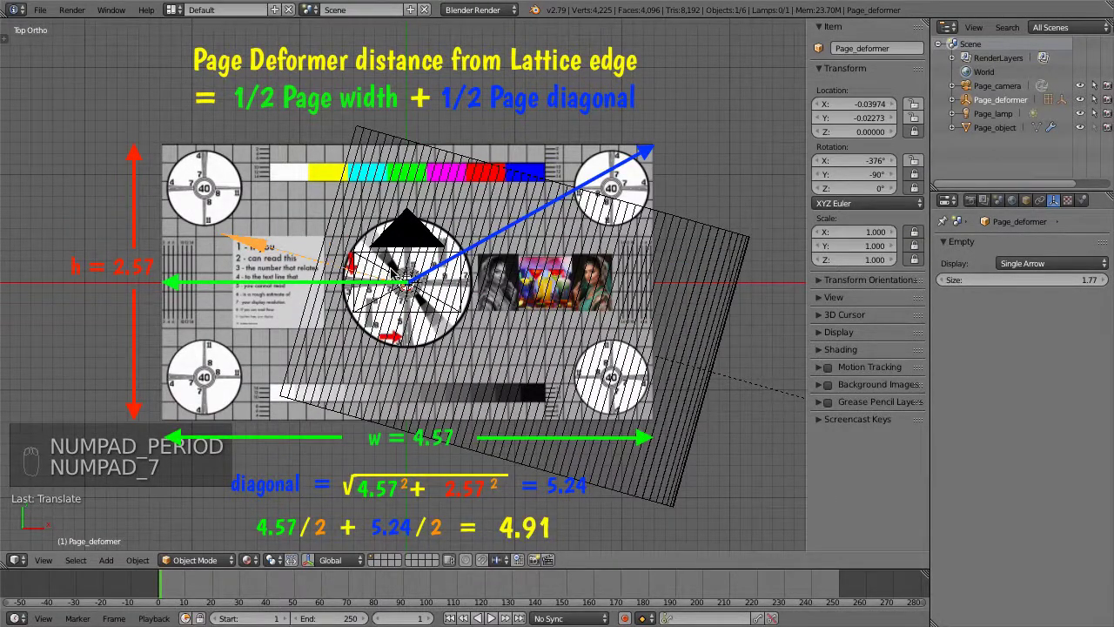
pyautogui.moveTo(866, 103); pyautogui.dragTo(857, 115)
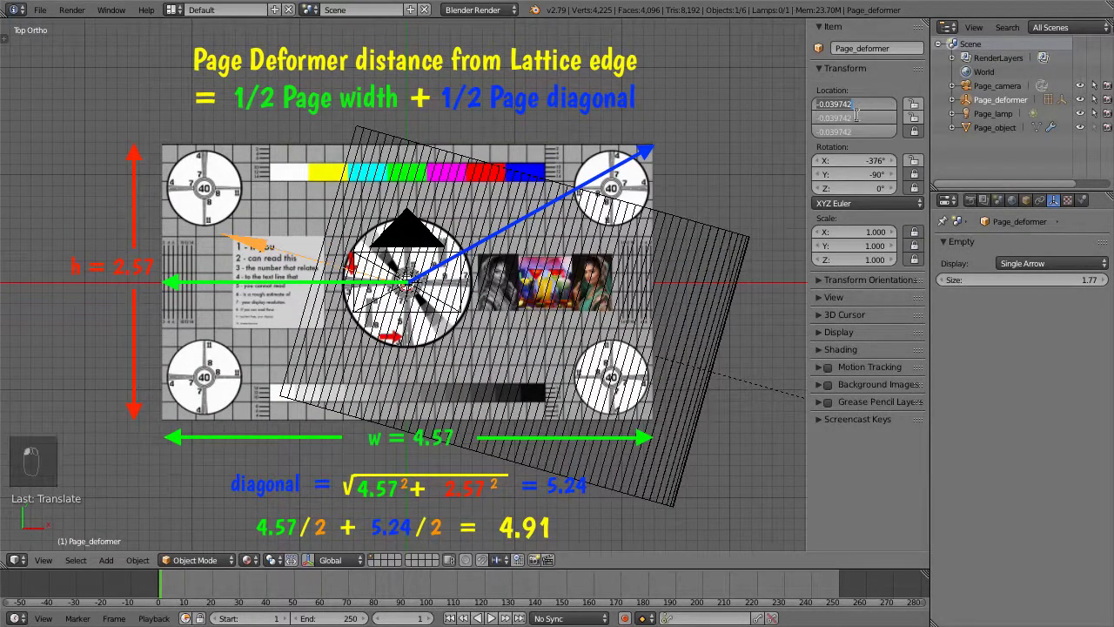
pyautogui.write('0')
pyautogui.press('Return')
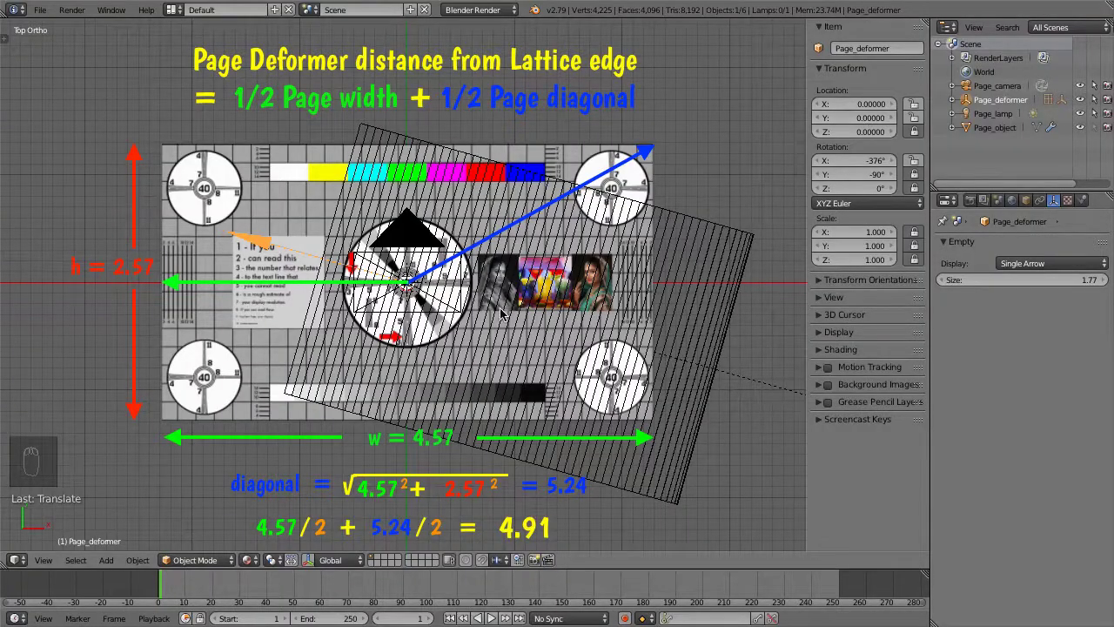
# Rotate Page_deformer to about -339° in X and move it to about X -1.65, Y -0.57 to curl the page
pyautogui.press('r')
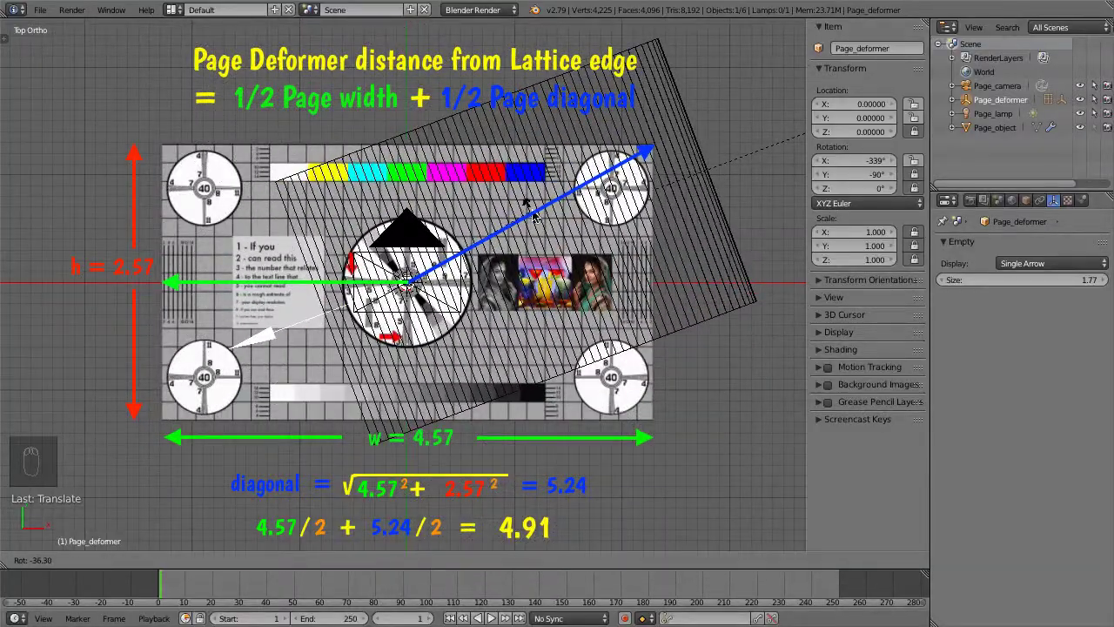
pyautogui.click(403, 304)
pyautogui.moveTo(268, 339); pyautogui.dragTo(93, 398, button='right')
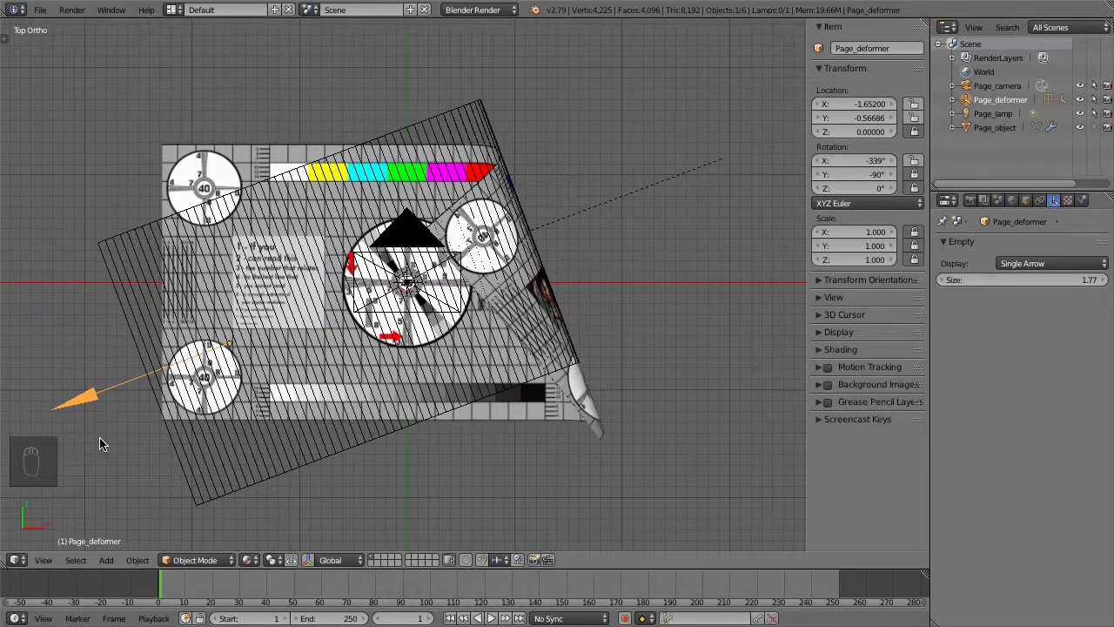
# Rename Page_object's HD_test_pattern_photos_1080 material as Material A
pyautogui.click(968, 128)
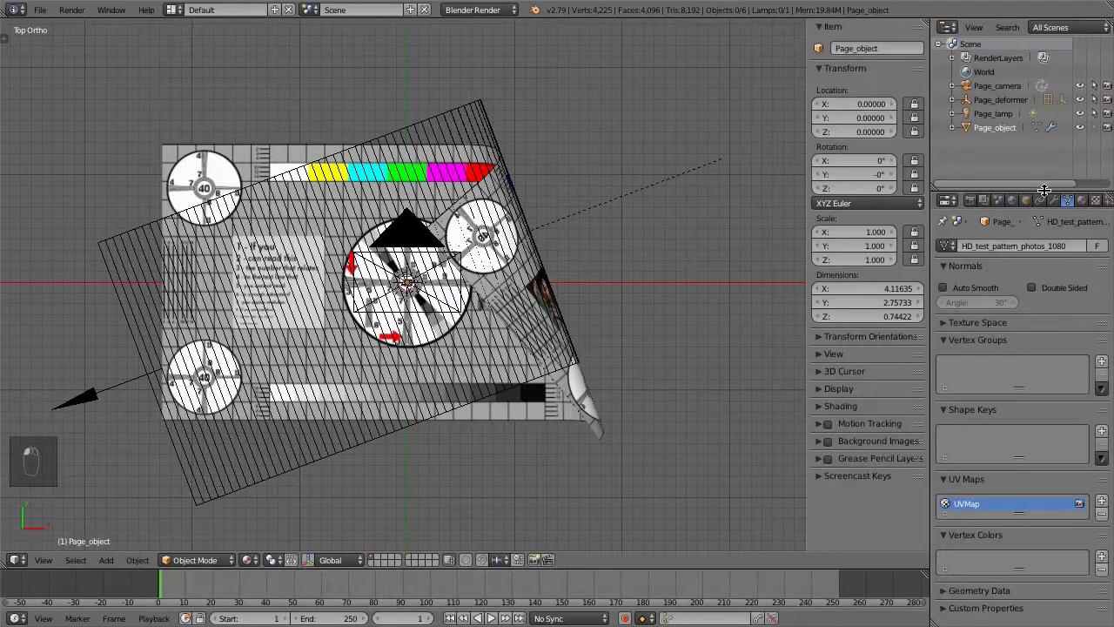
pyautogui.click(1082, 200)
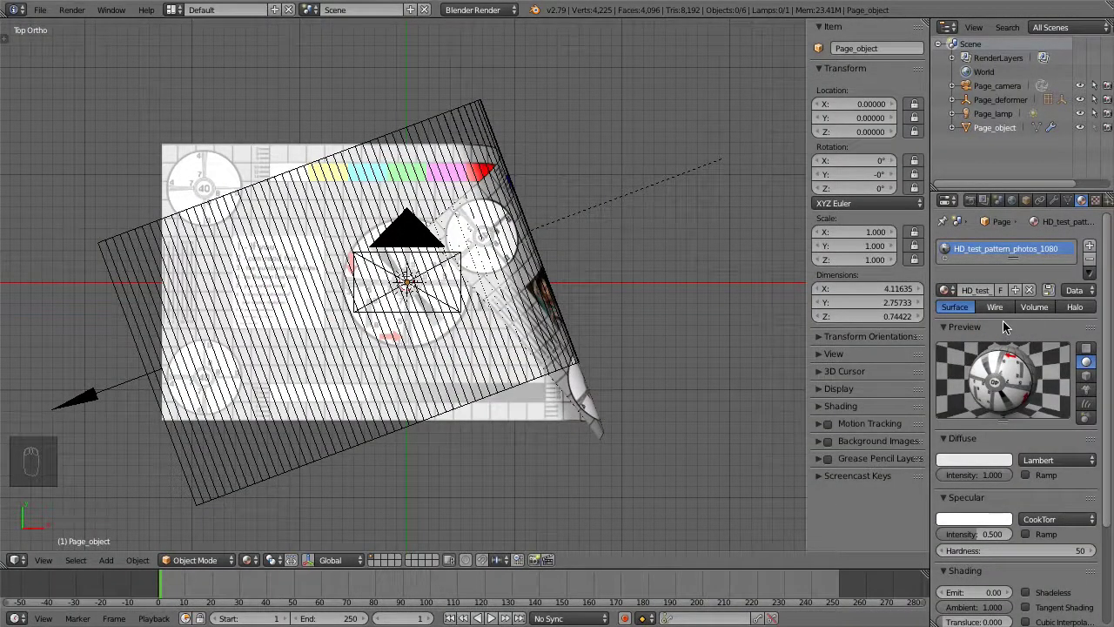
pyautogui.doubleClick(993, 249)
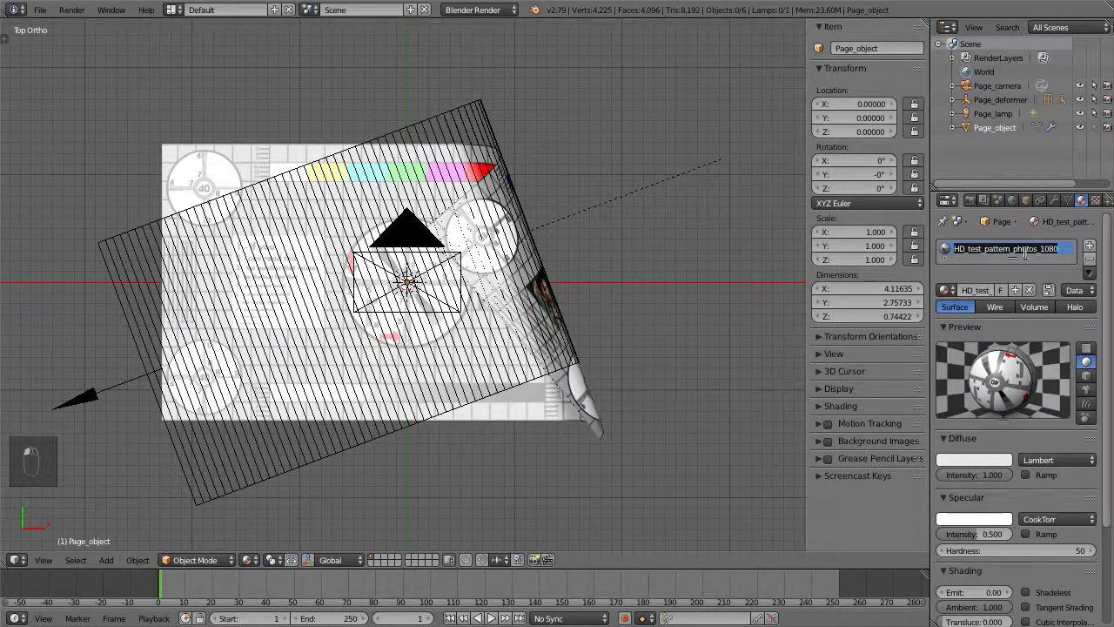
pyautogui.write('Material A')
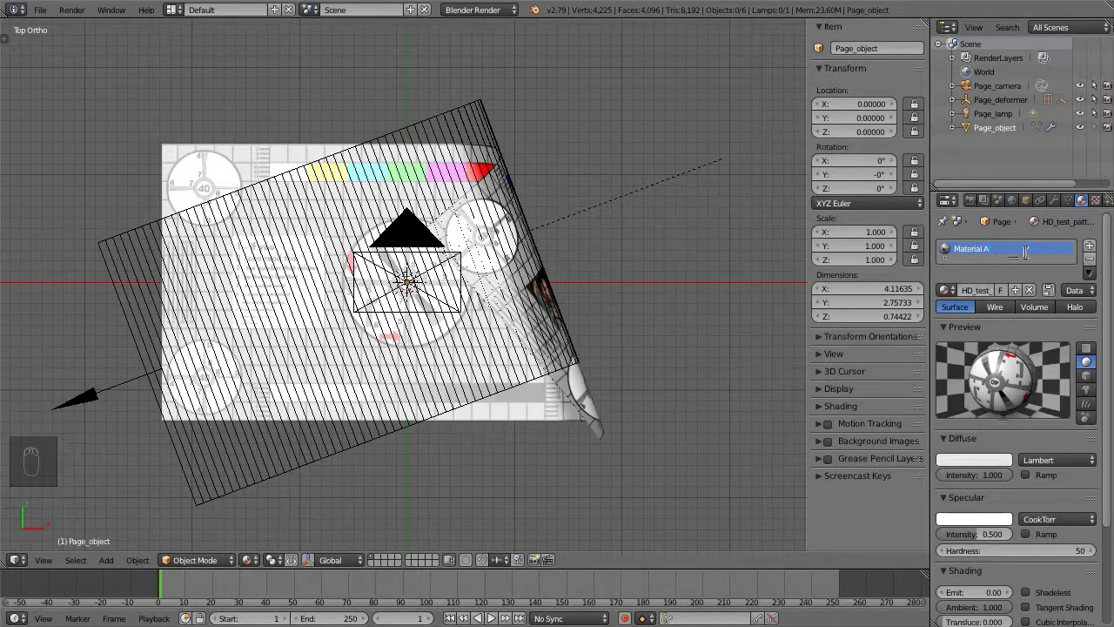
pyautogui.press('Return')
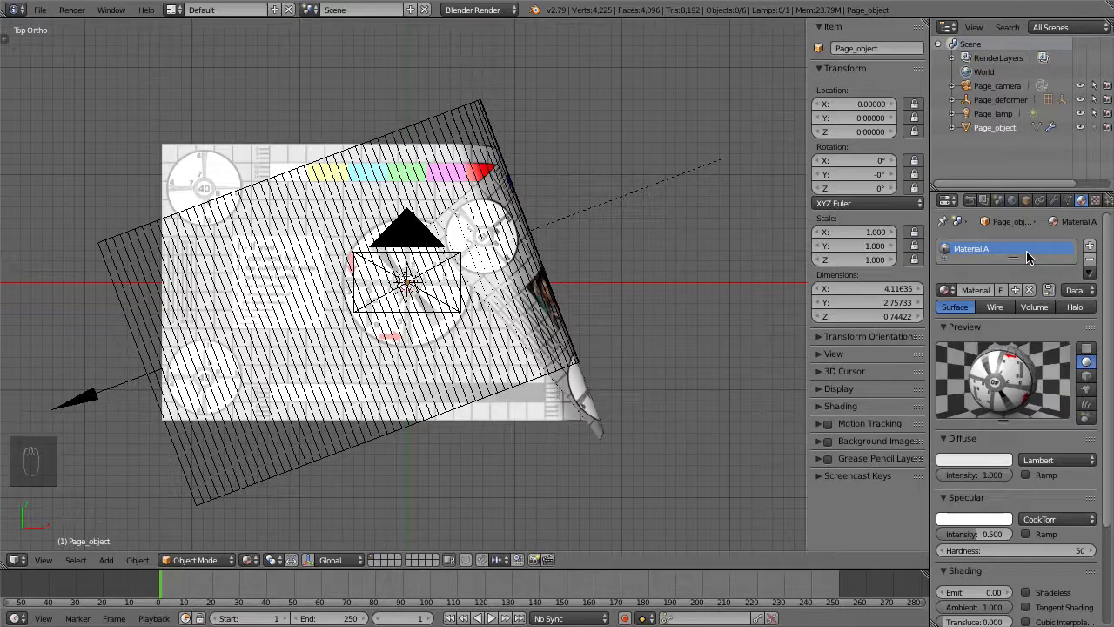
# Enable nodes for Material A and show its node tree in the Node Editor in place of the 3D view
pyautogui.click(1049, 293)
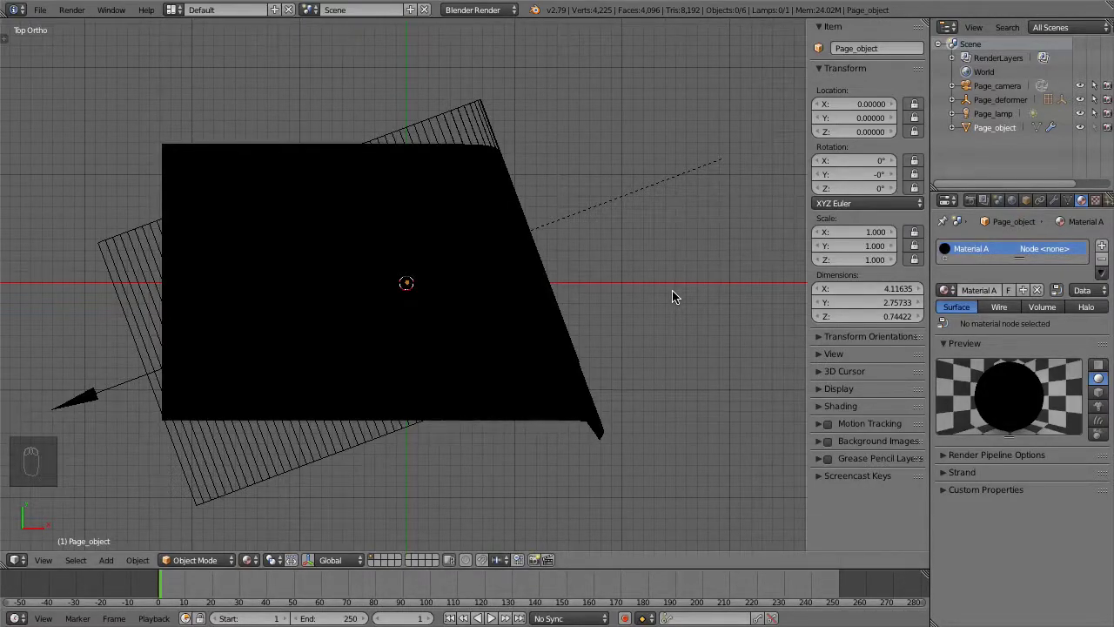
pyautogui.hotkey('shift', 'F3')
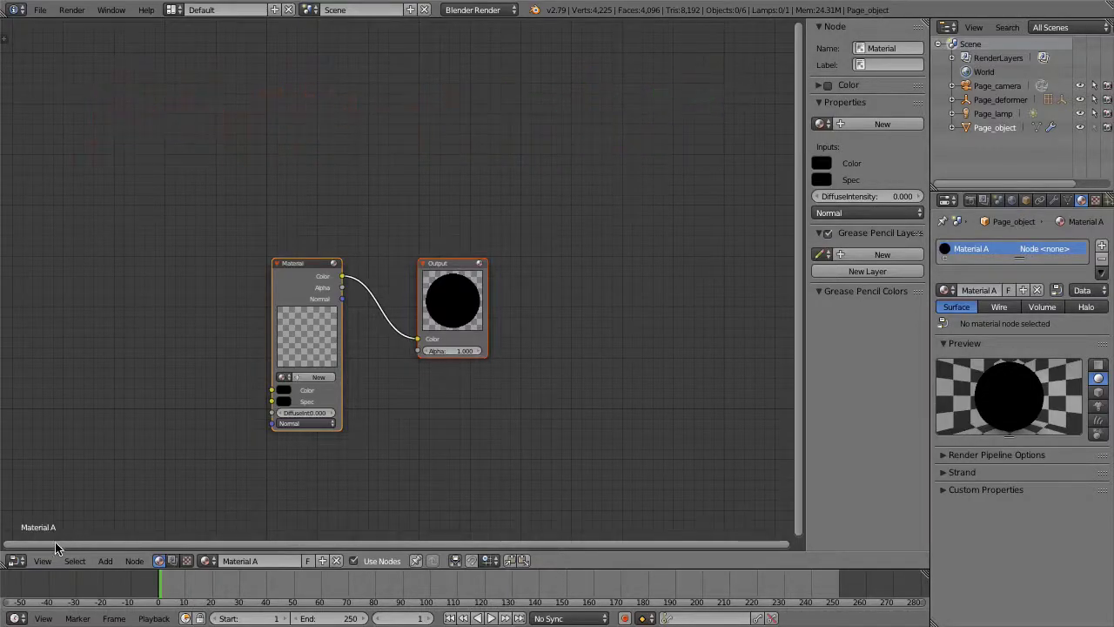
pyautogui.click(15, 561)
# Move the Output node farther away from the Material node to make room between them
pyautogui.scroll(2, 377, 296)
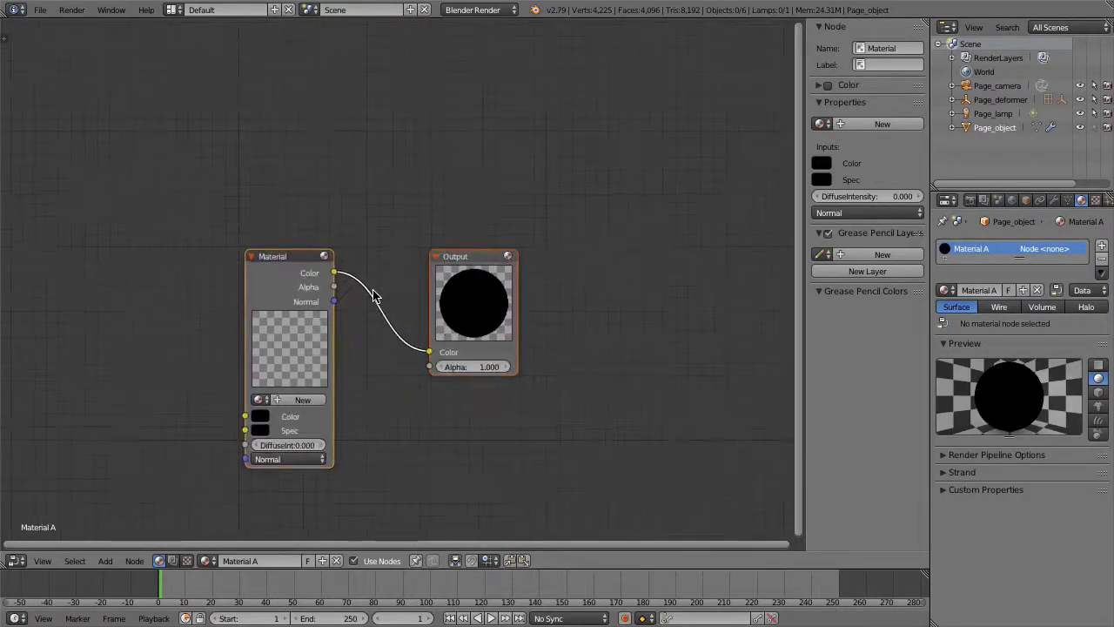
pyautogui.scroll(1, 377, 296)
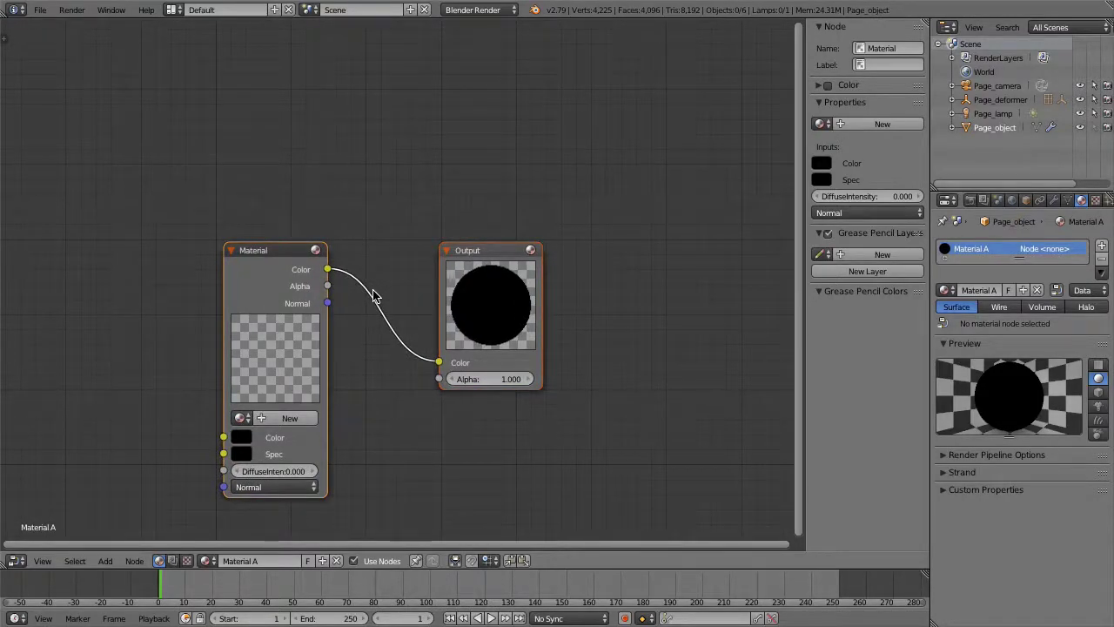
pyautogui.moveTo(496, 252); pyautogui.dragTo(654, 252)
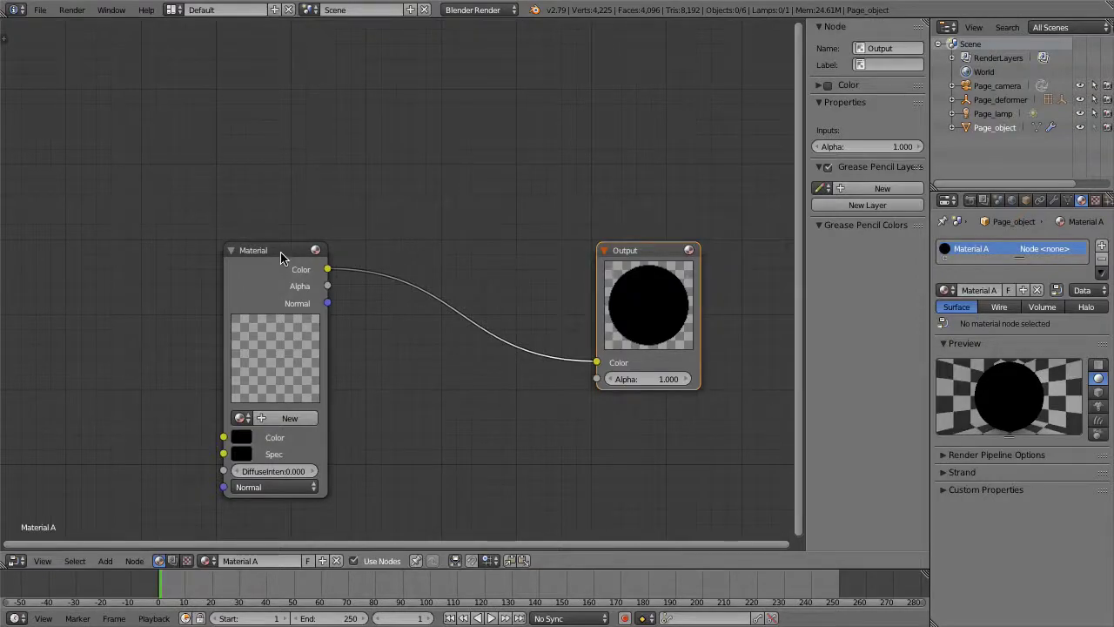
# Move the Material node farther from Output, assign Material A to it, and place a duplicate of the node below and beside it
pyautogui.moveTo(281, 257); pyautogui.dragTo(149, 255)
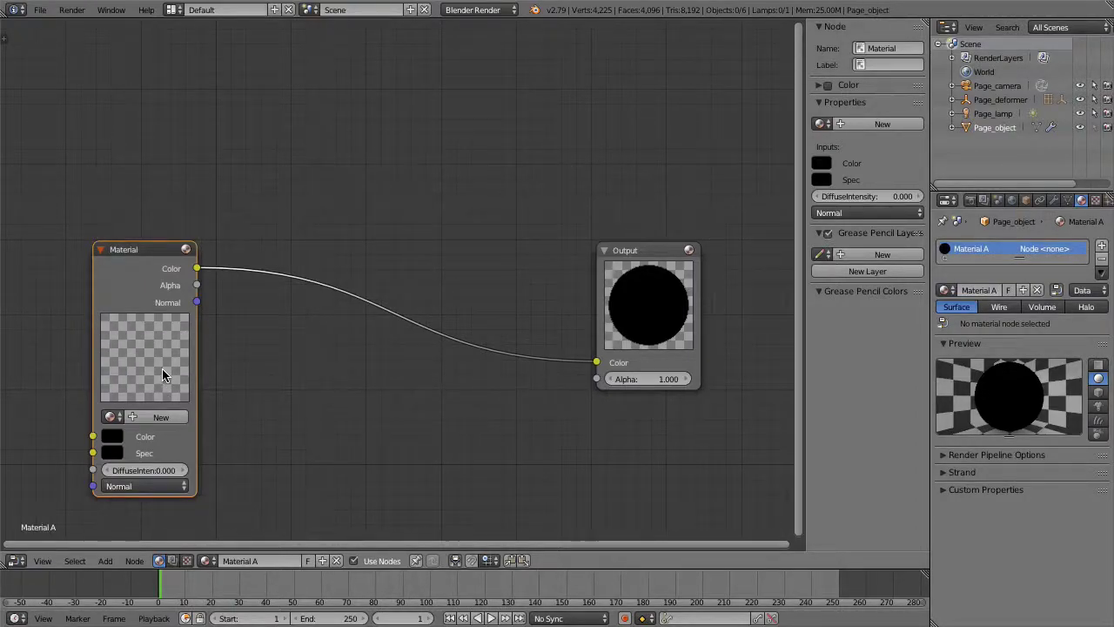
pyautogui.click(111, 417)
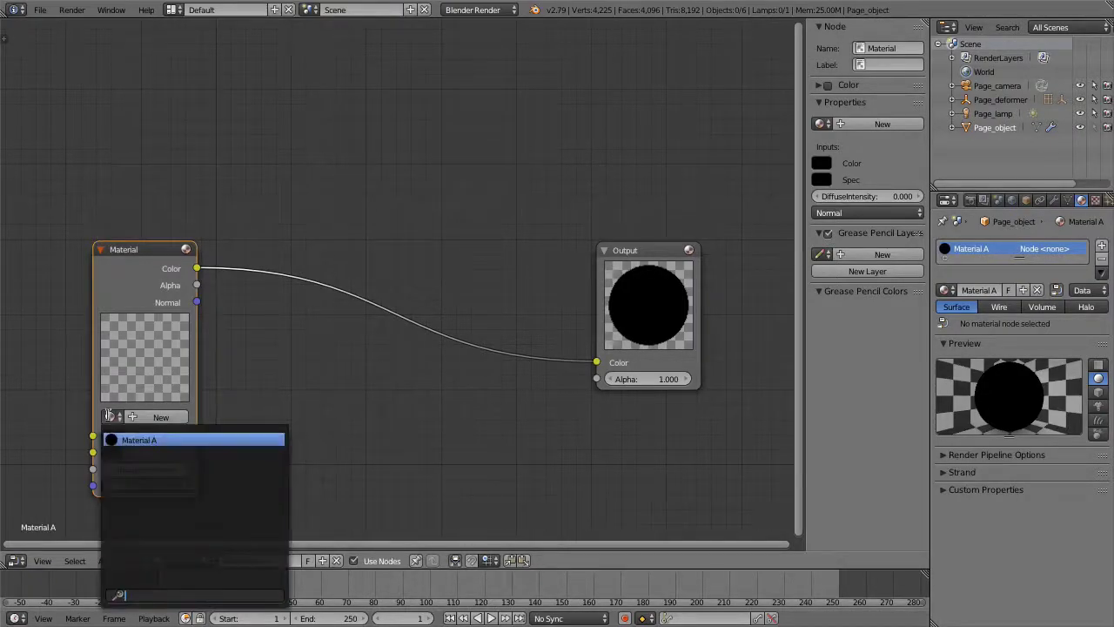
pyautogui.click(163, 441)
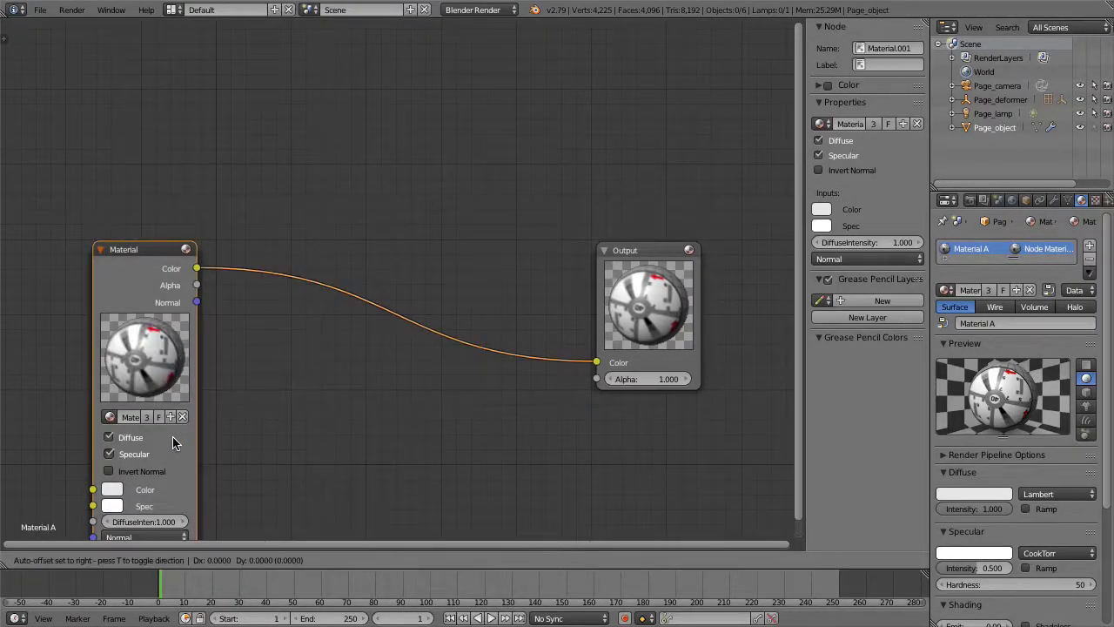
pyautogui.hotkey('shift', 'd')
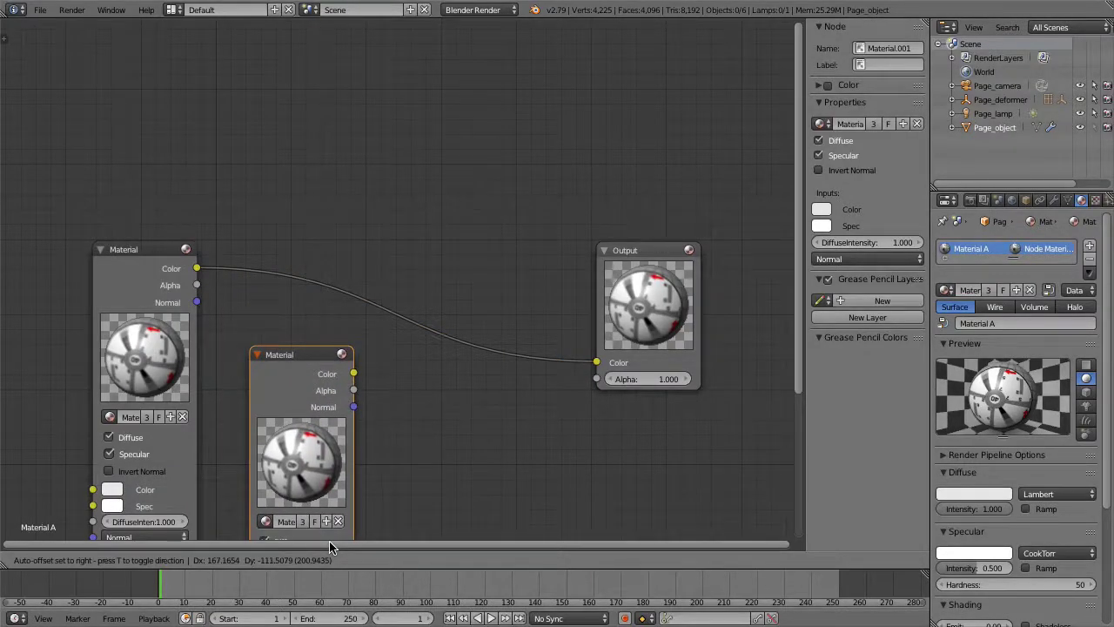
pyautogui.click(320, 544)
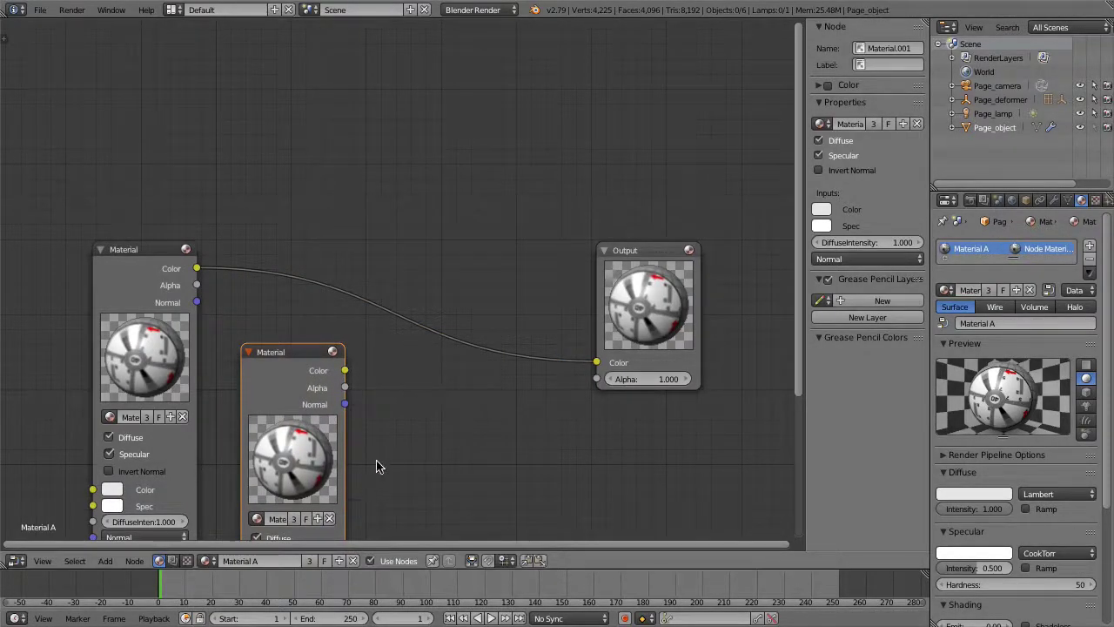
# Add a Geometry input node and place it above the two Material nodes
pyautogui.click(114, 561)
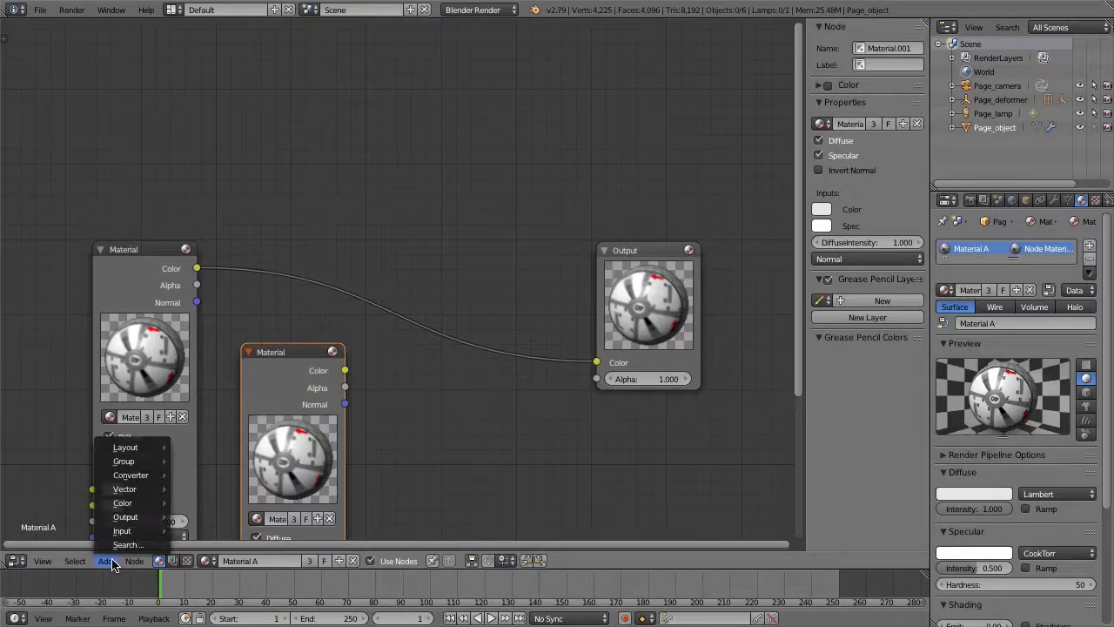
pyautogui.moveTo(123, 530)
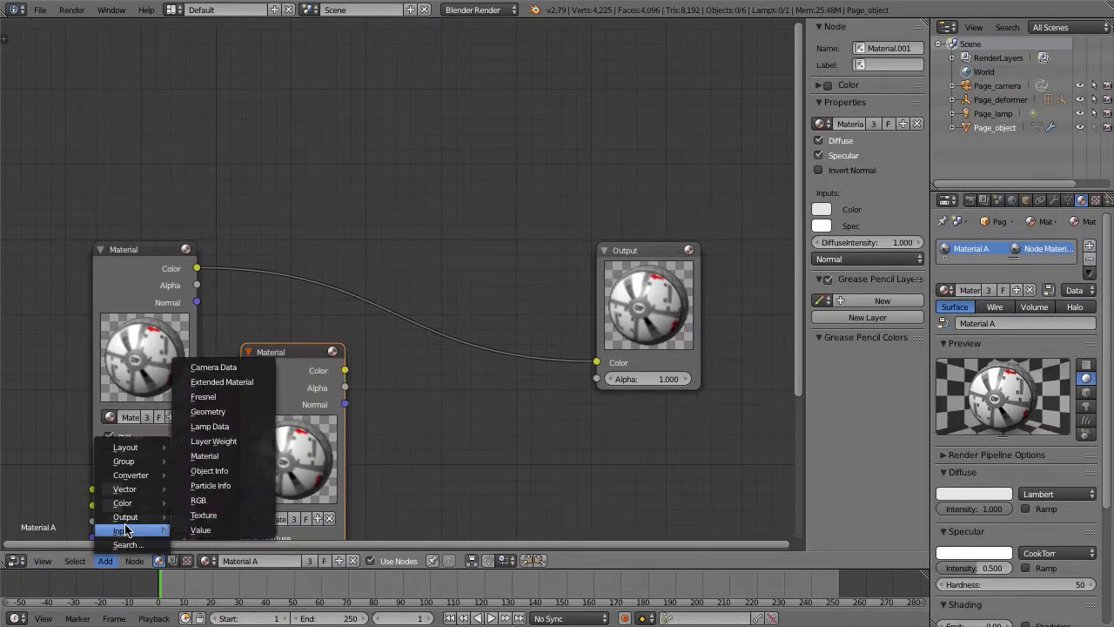
pyautogui.click(249, 413)
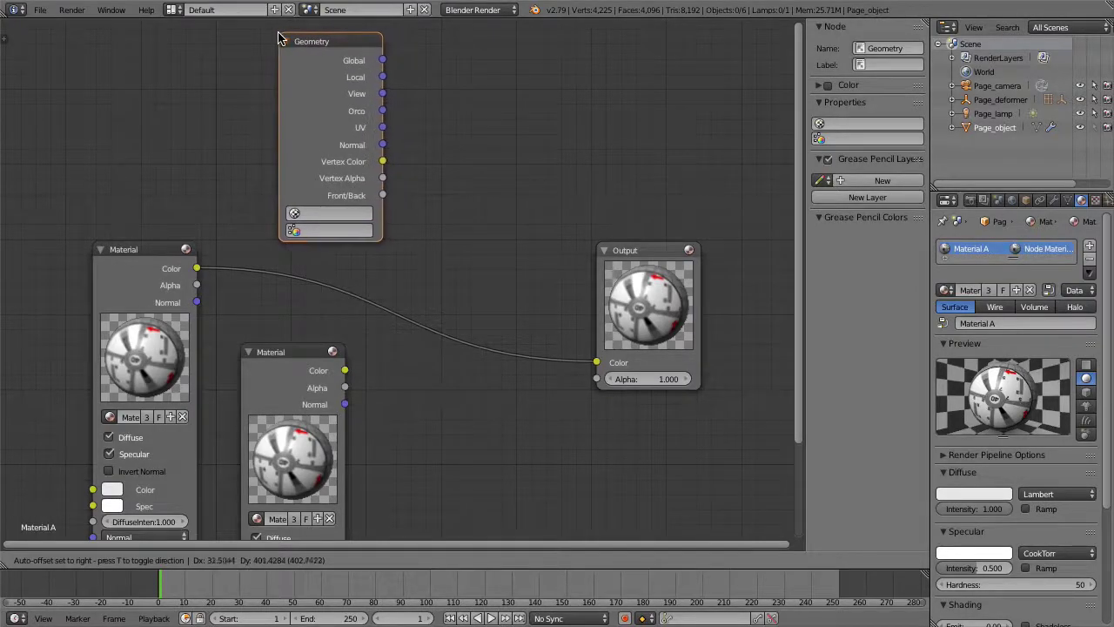
pyautogui.click(275, 39)
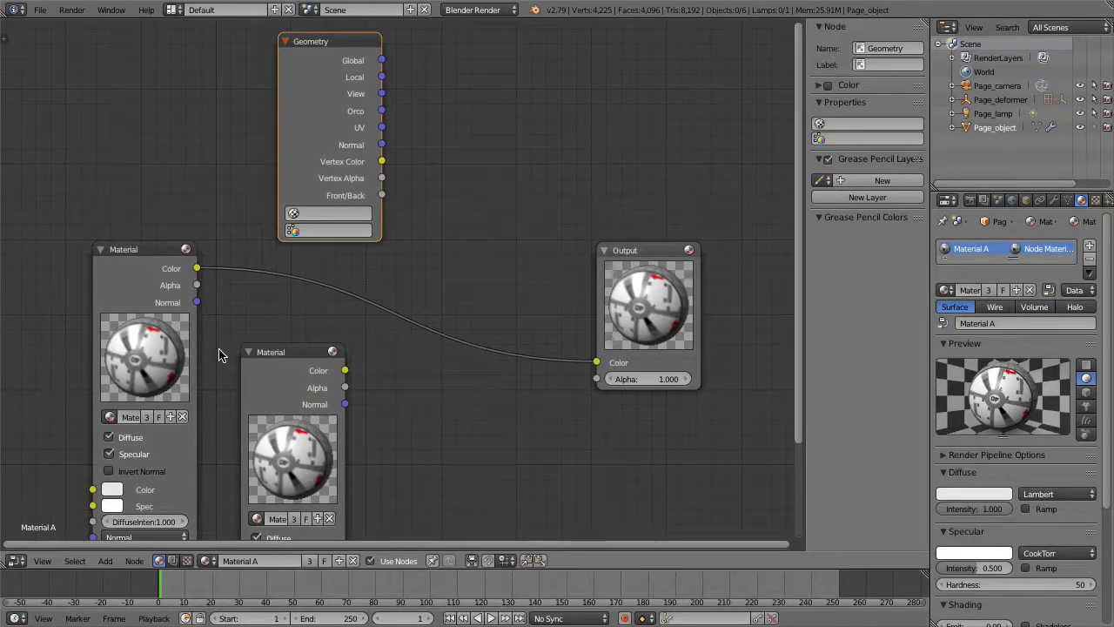
# Insert a MixRGB node into the link between the first Material node and Output, then position it close to Output
pyautogui.click(104, 561)
pyautogui.moveTo(143, 503)
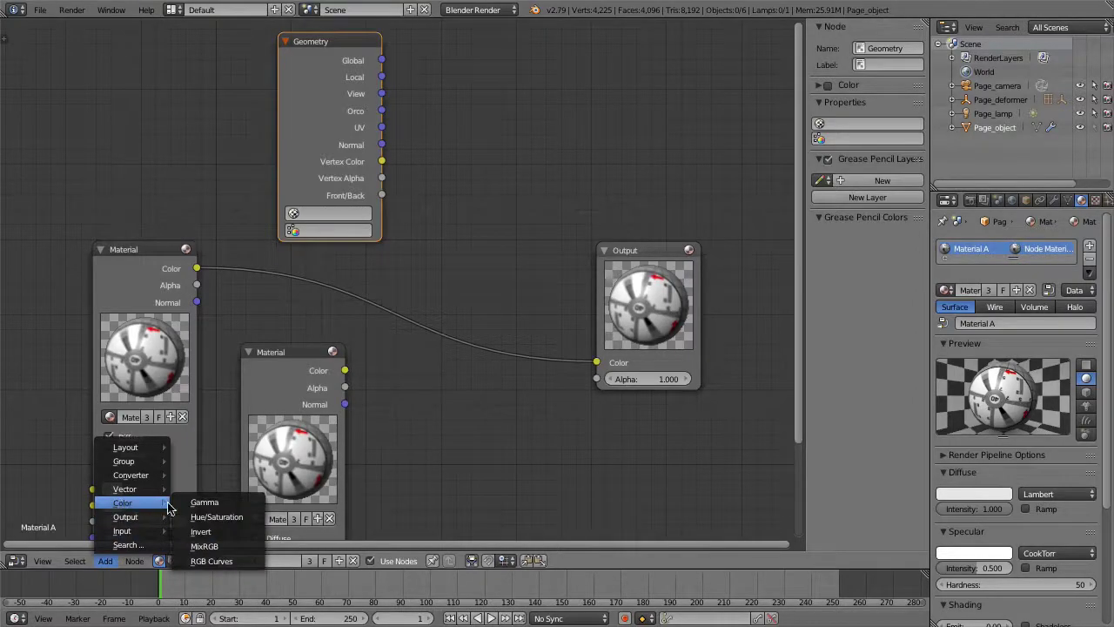
pyautogui.click(248, 547)
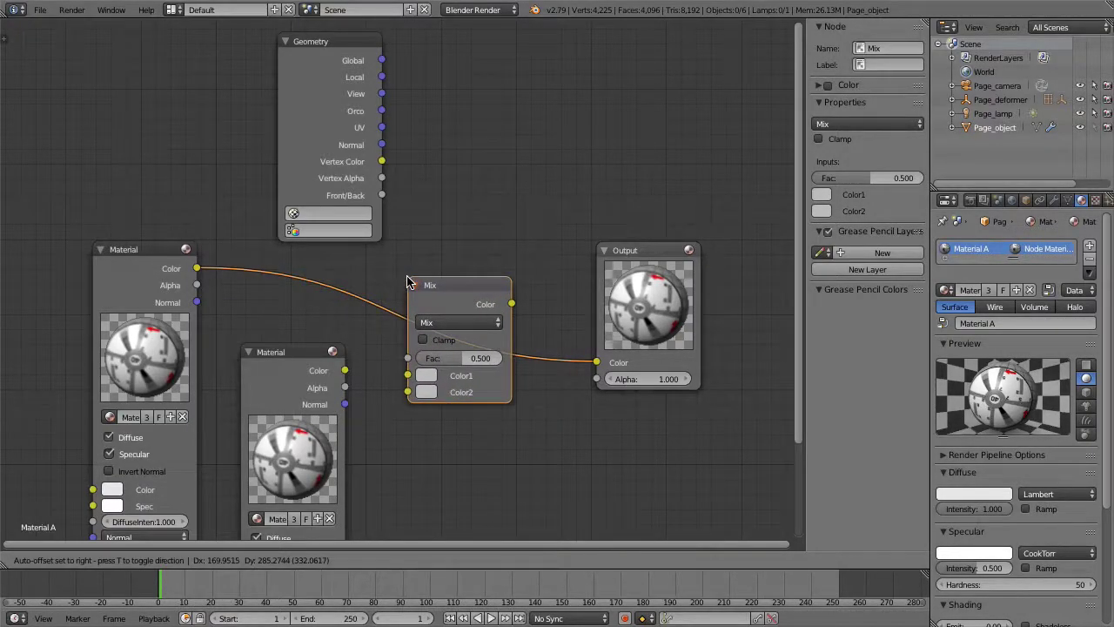
pyautogui.click(409, 283)
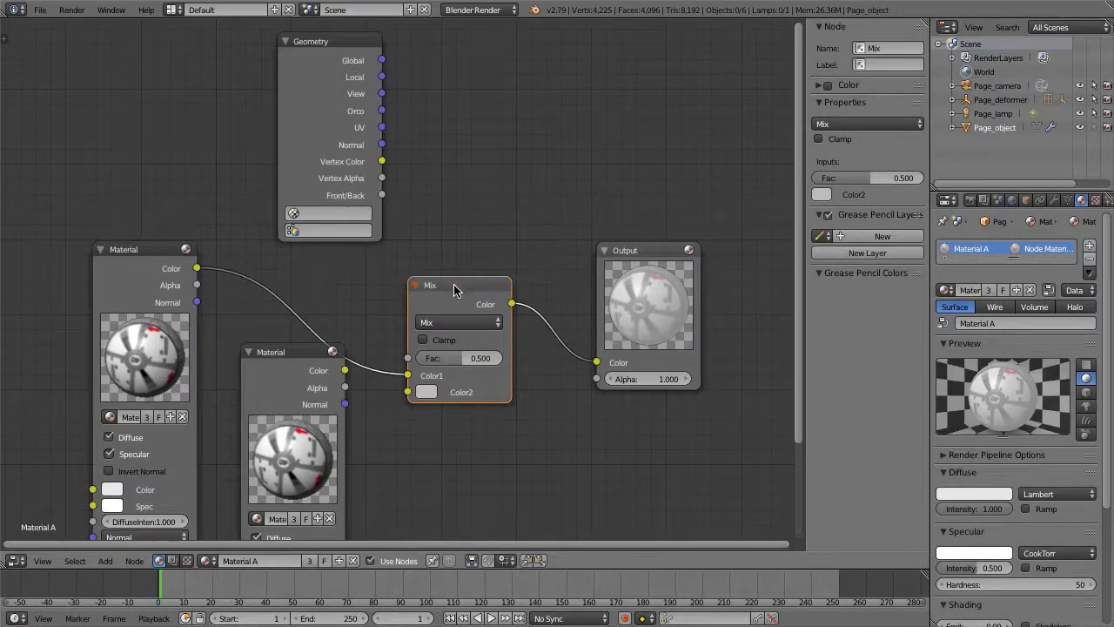
pyautogui.moveTo(457, 287); pyautogui.dragTo(493, 266)
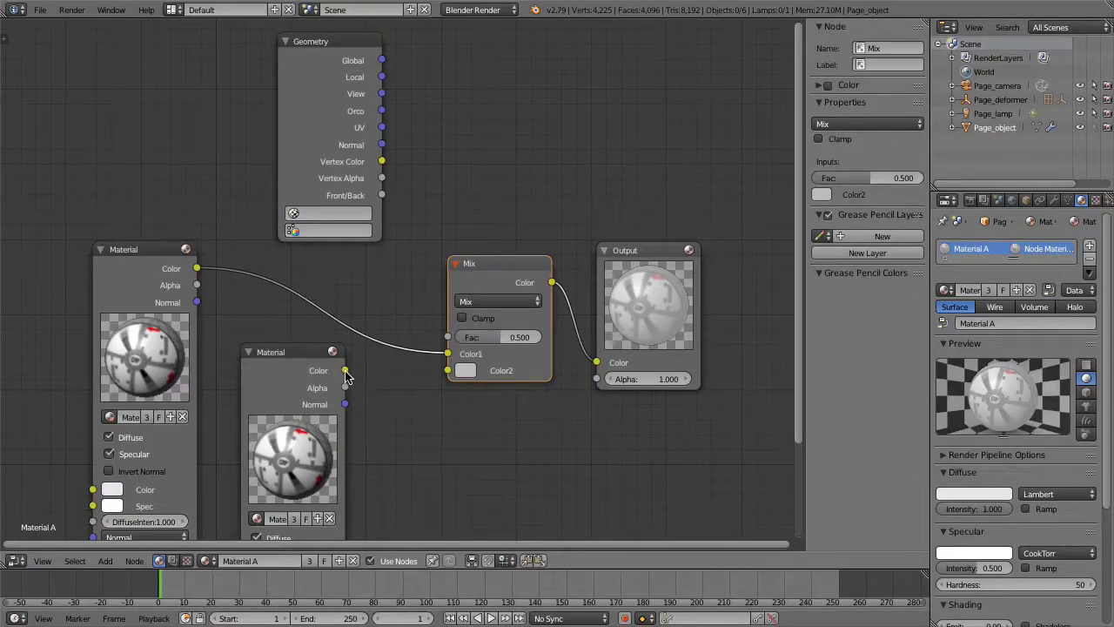
# Link the duplicate Material node's Color to the Mix node's Color2, and the Geometry node's Front/Back to Fac
pyautogui.moveTo(345, 370); pyautogui.dragTo(451, 375)
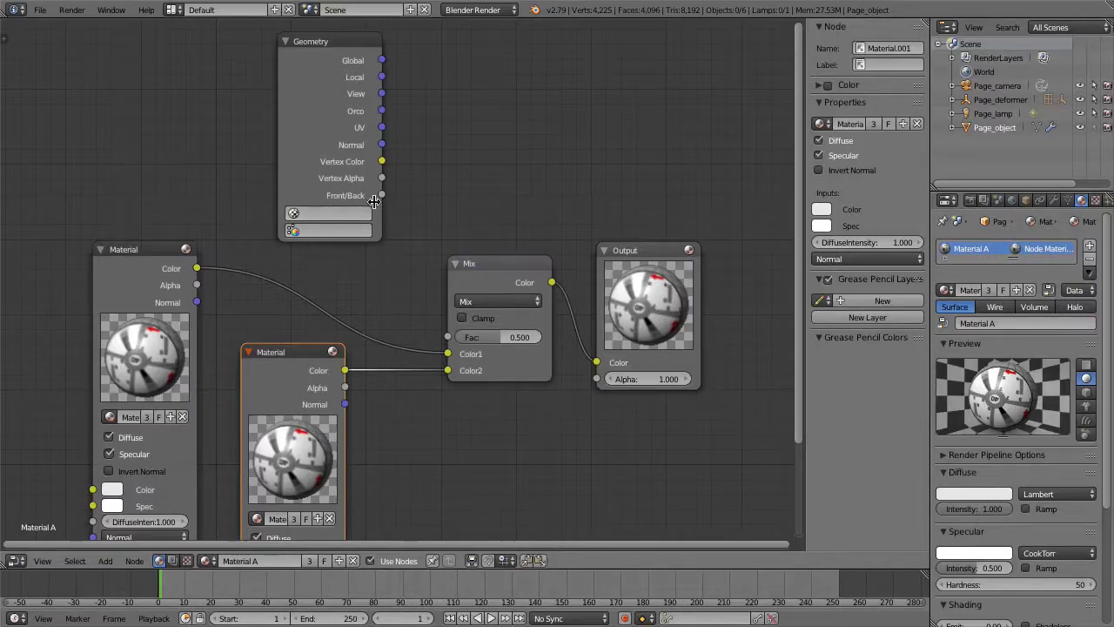
pyautogui.moveTo(381, 196); pyautogui.dragTo(445, 340)
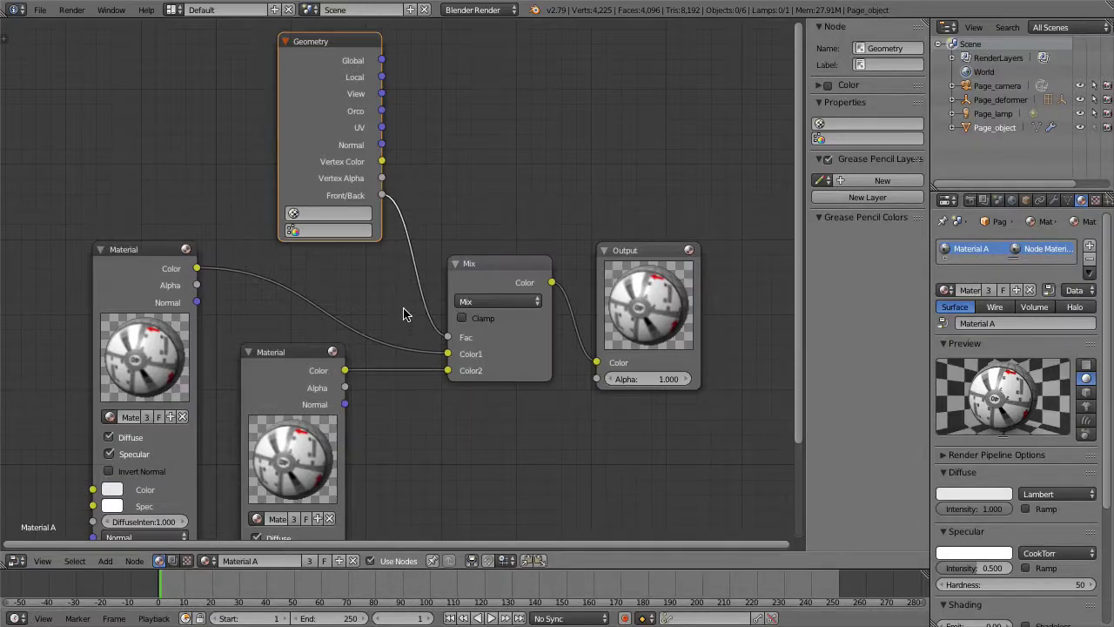
pyautogui.scroll(-2, 399, 306)
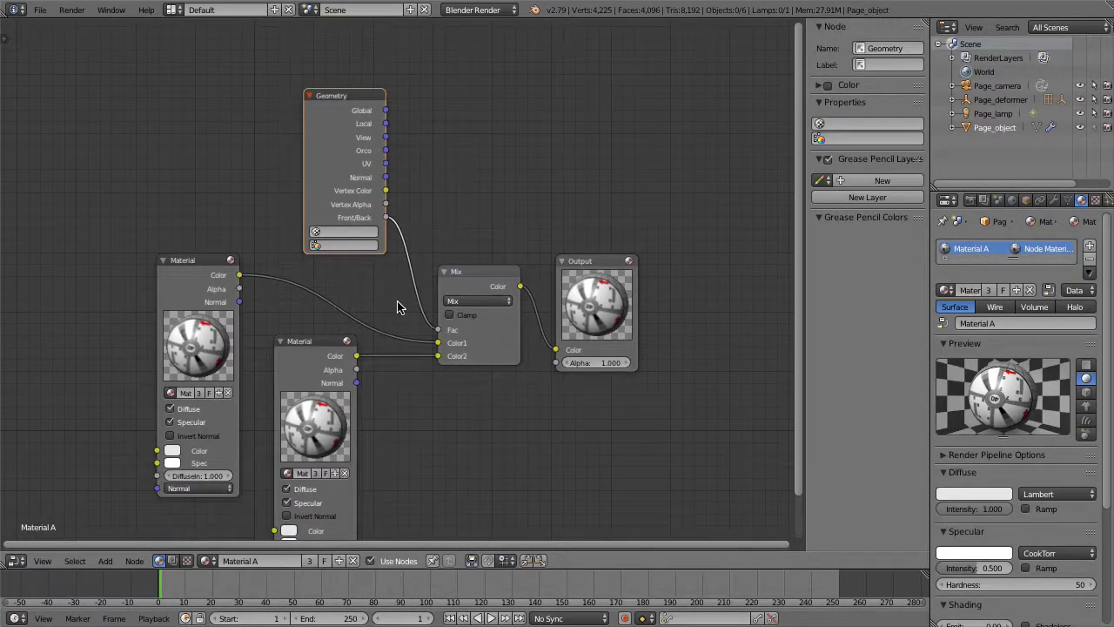
pyautogui.moveTo(398, 303); pyautogui.dragTo(383, 261, button='middle')
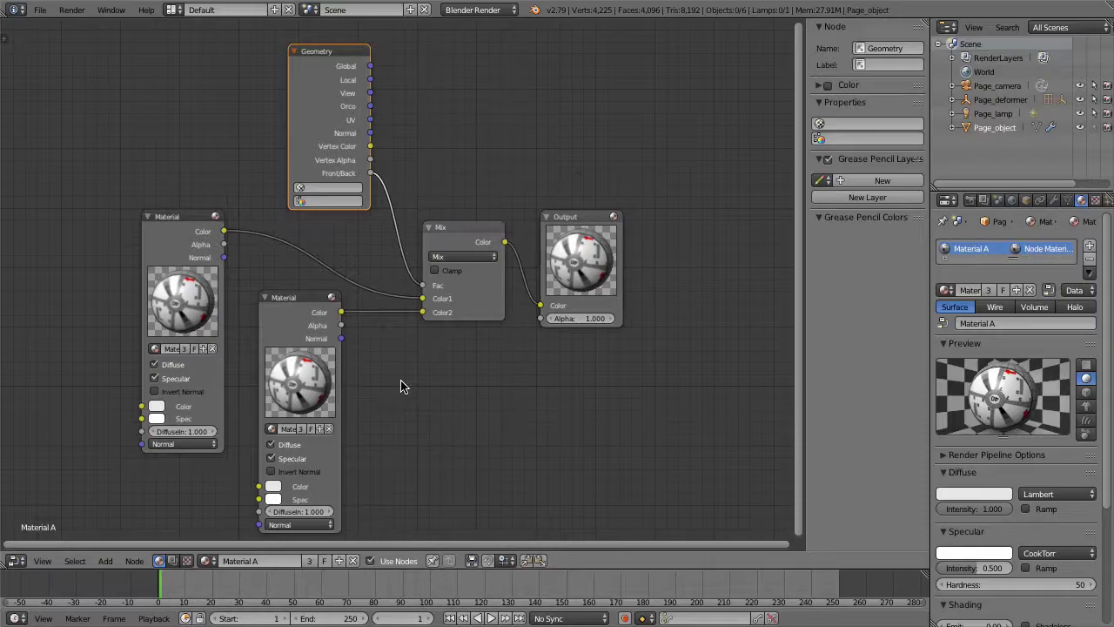
# Switch the main area back to the 3D view and show the page rendered through the camera with the whole frame visible
pyautogui.hotkey('shift', 'F5')
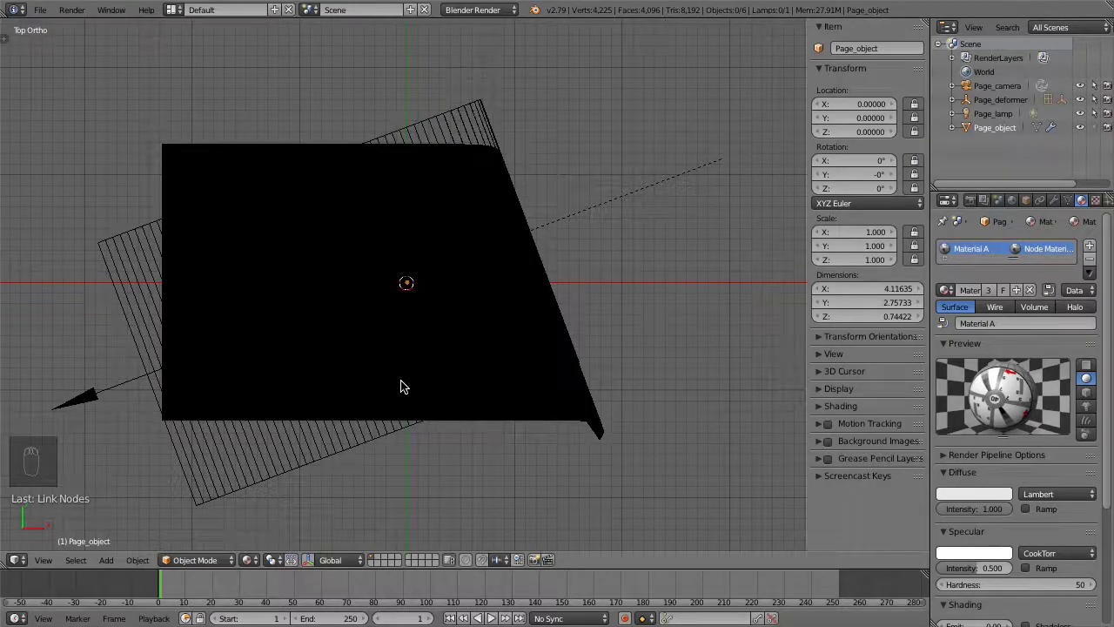
pyautogui.press('z')
pyautogui.press('z')
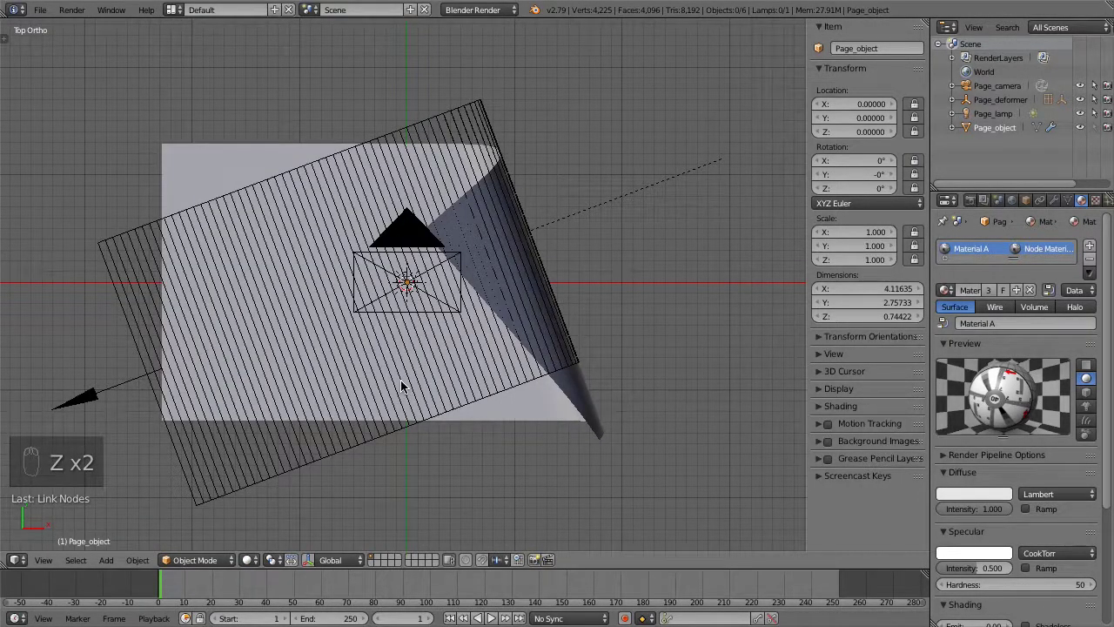
pyautogui.hotkey('shift', 'z')
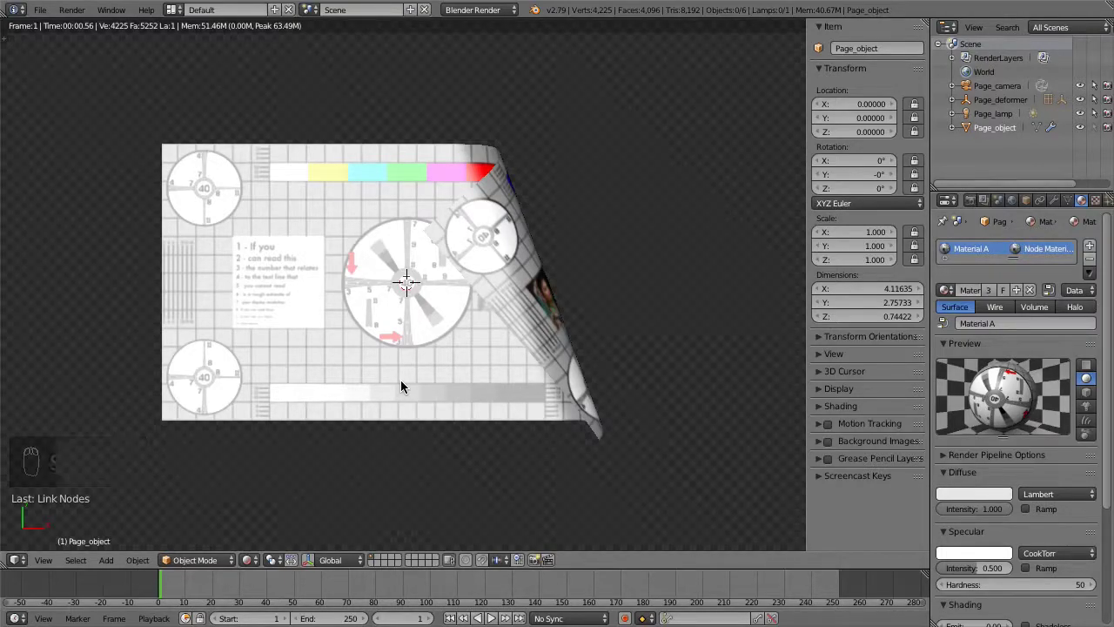
pyautogui.press('KP_0')
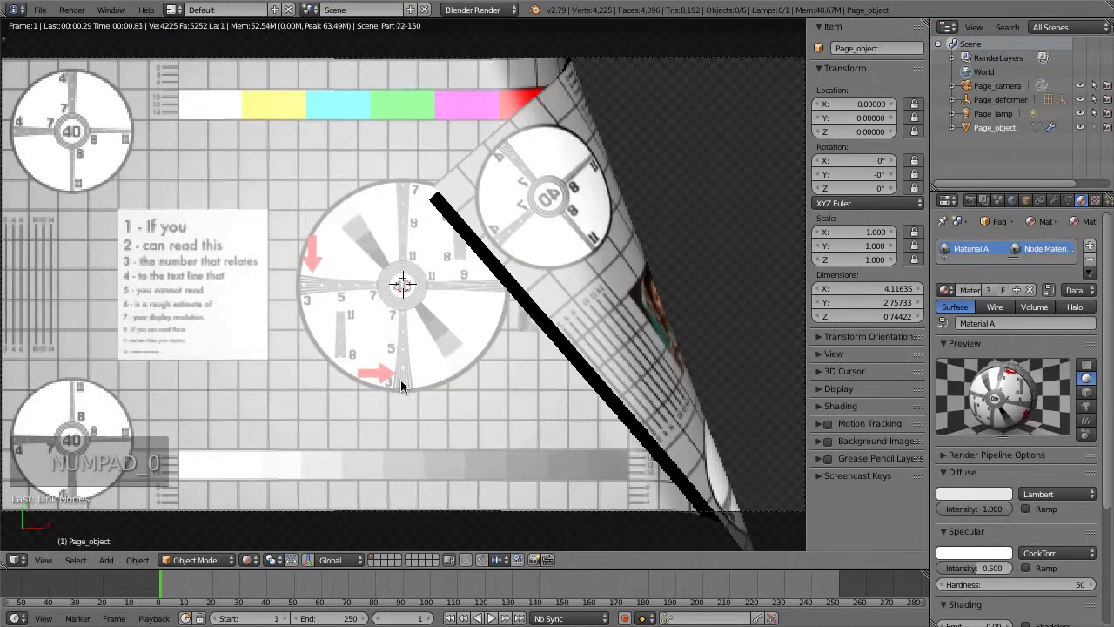
pyautogui.press('KP_Subtract')
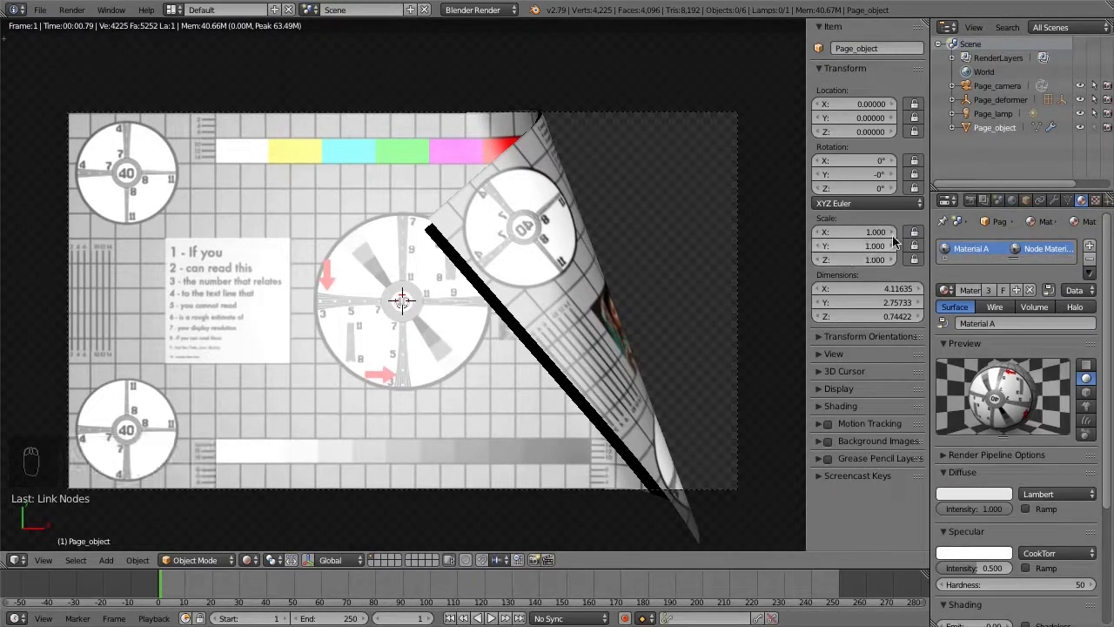
# Enlarge the Outliner area, split it in two, and turn the upper part into a second 3D view
pyautogui.moveTo(1004, 193); pyautogui.dragTo(1009, 259)
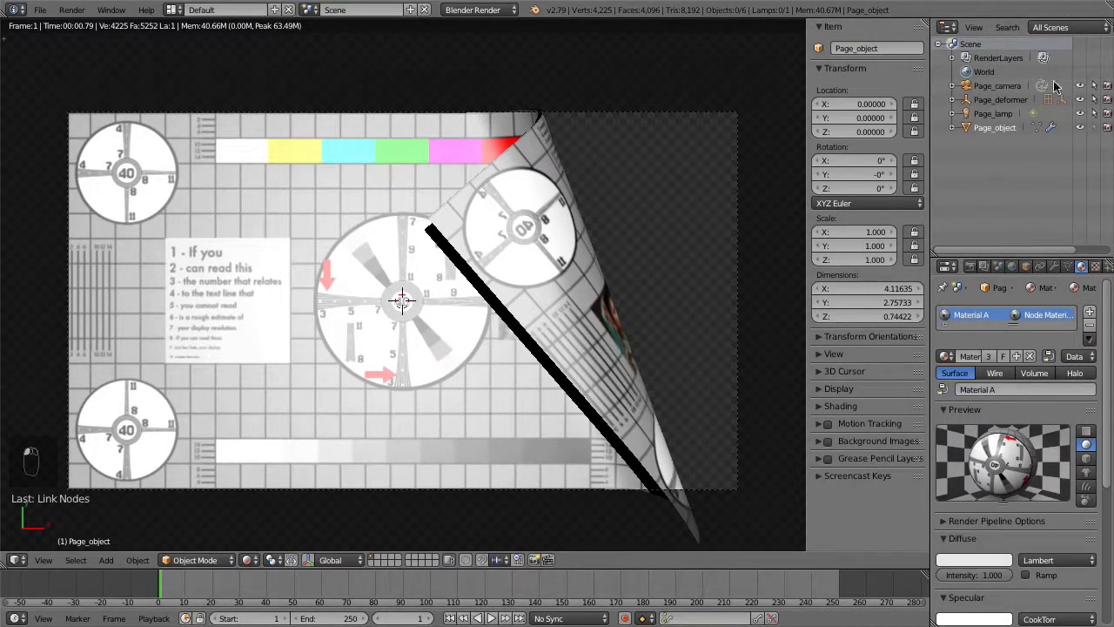
pyautogui.moveTo(1108, 25); pyautogui.dragTo(1096, 163)
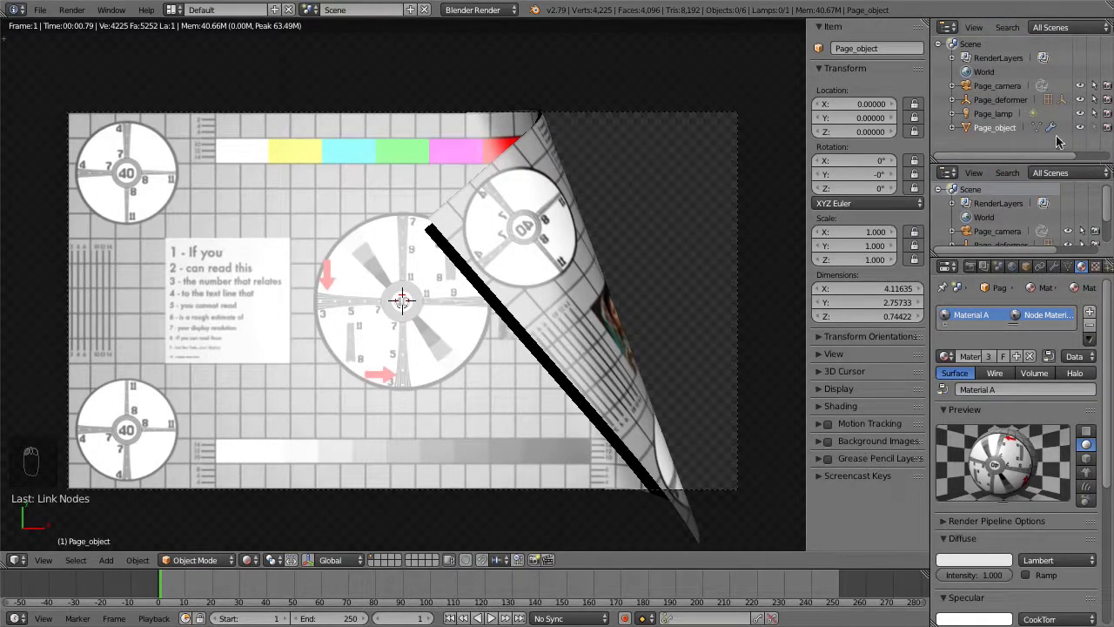
pyautogui.click(947, 27)
pyautogui.click(981, 46)
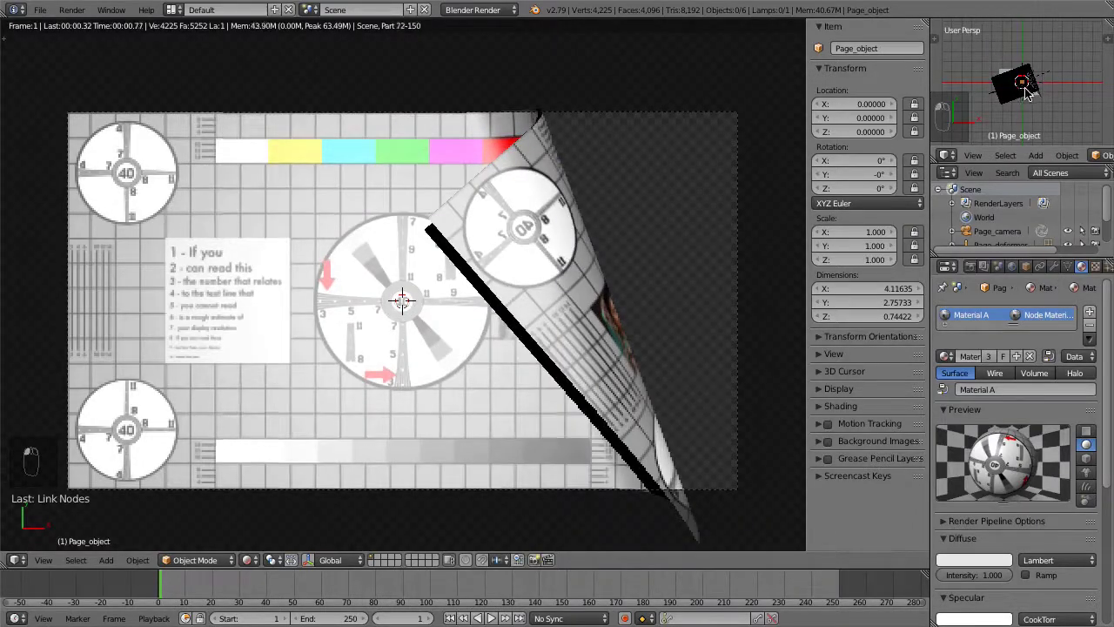
# Frame the page closer in the small 3D view and set that view to rendered shading
pyautogui.press('KP_Add')
pyautogui.press('KP_Add')
pyautogui.press('KP_Add')
pyautogui.press('KP_Add')
pyautogui.press('KP_Add')
pyautogui.press('KP_Add')
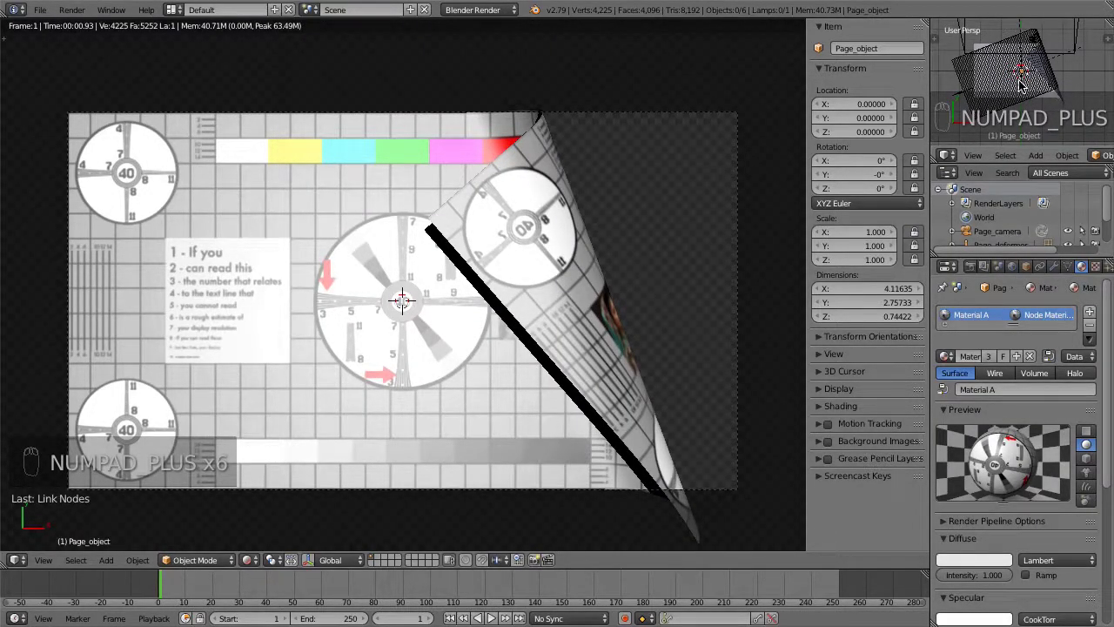
pyautogui.hotkey('shift', 'z')
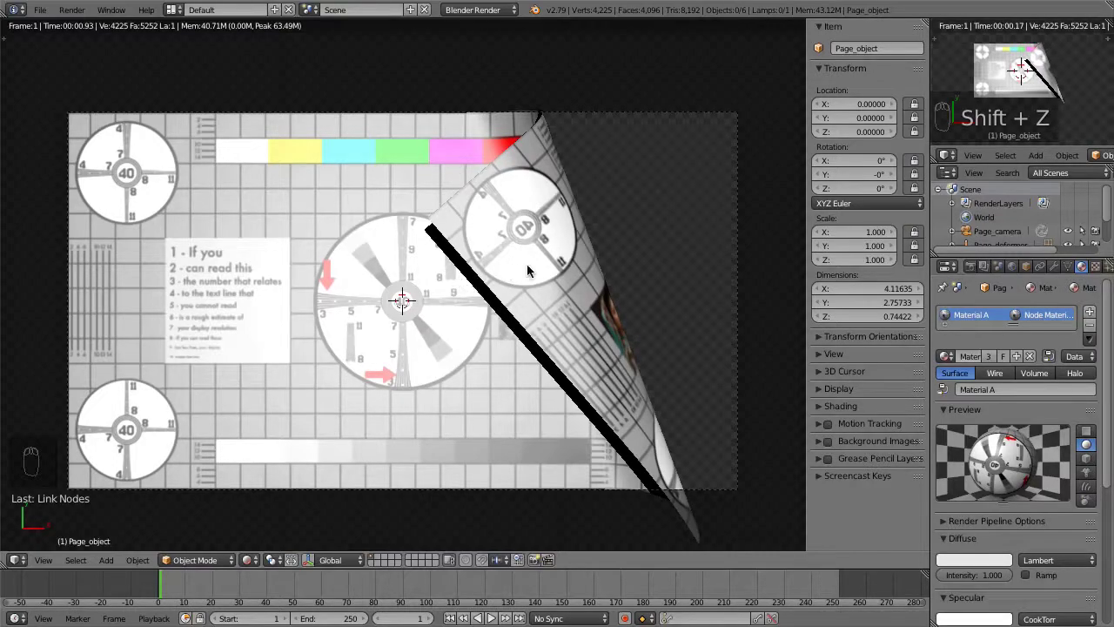
# Set Material A's Emit shading to 0.3 to brighten the unlit underside of the page curl
pyautogui.moveTo(421, 322); pyautogui.dragTo(421, 172, button='middle')
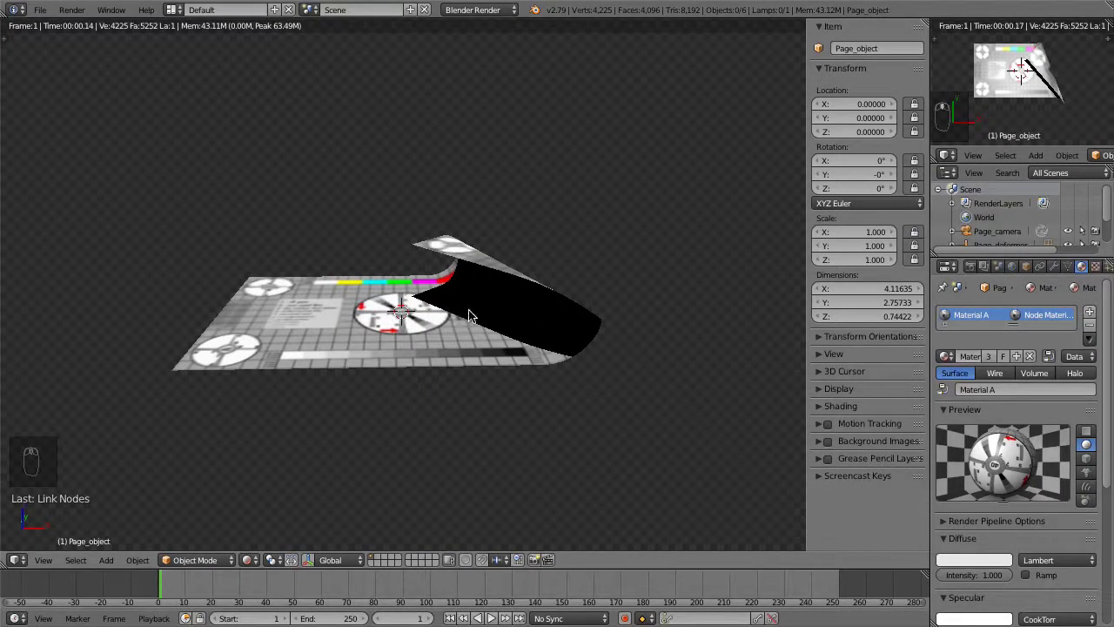
pyautogui.press('KP_Add')
pyautogui.press('KP_Add')
pyautogui.press('KP_Add')
pyautogui.press('KP_Add')
pyautogui.press('KP_Add')
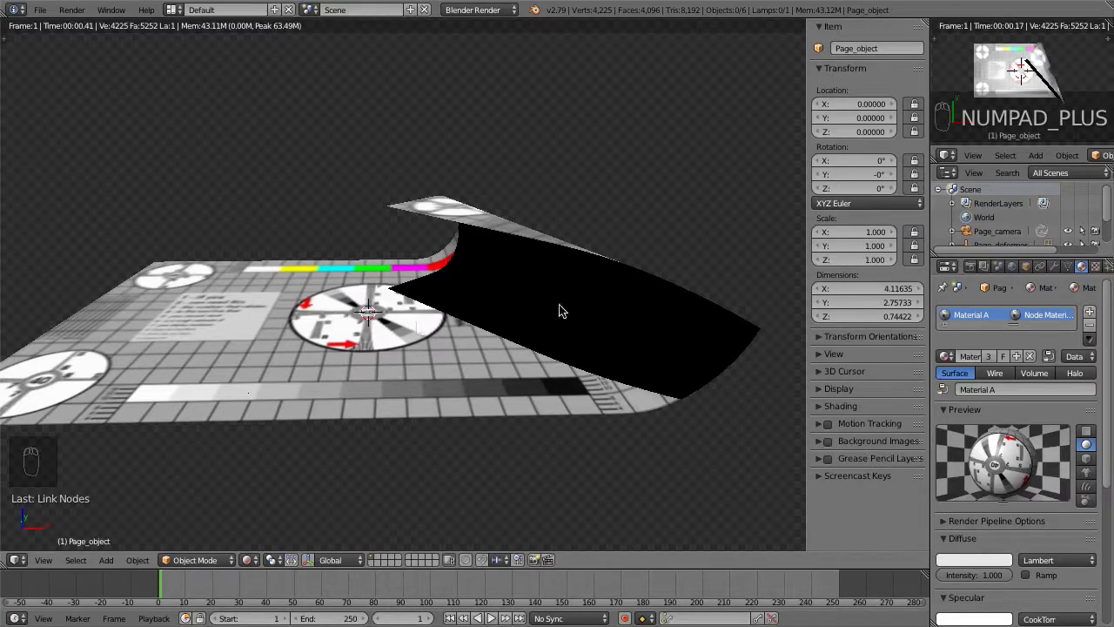
pyautogui.scroll(-2, 1103, 228)
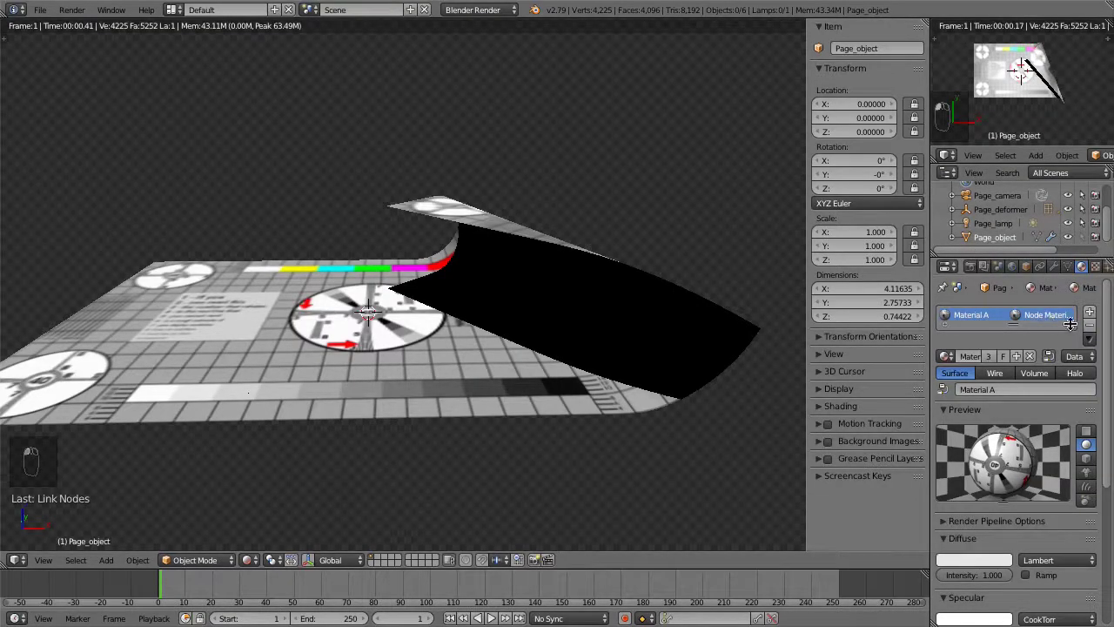
pyautogui.moveTo(1107, 337); pyautogui.dragTo(1108, 424)
pyautogui.click(978, 546)
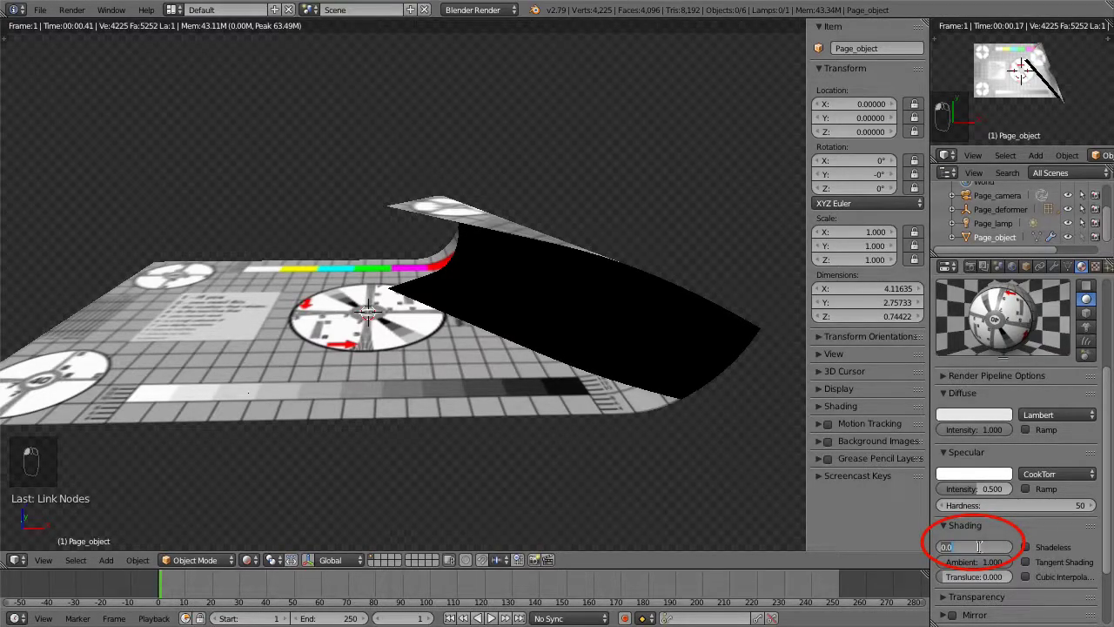
pyautogui.write('0.3')
pyautogui.press('Return')
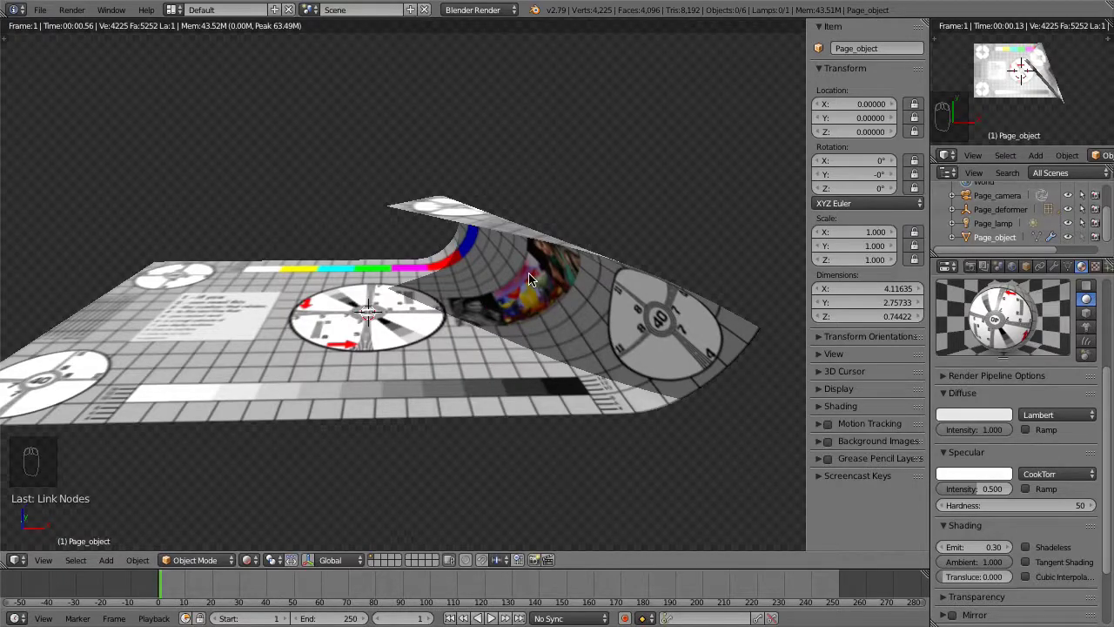
# Show Material A's node tree in the main area again and set the small 3D view to the rendered camera view
pyautogui.press('KP_0')
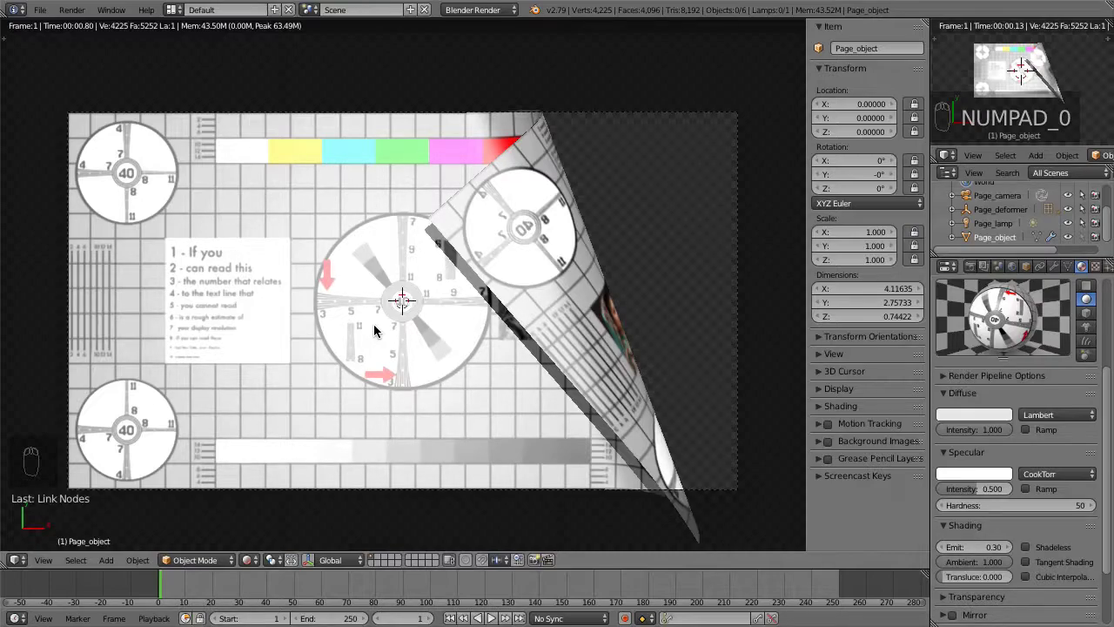
pyautogui.hotkey('shift', 'F3')
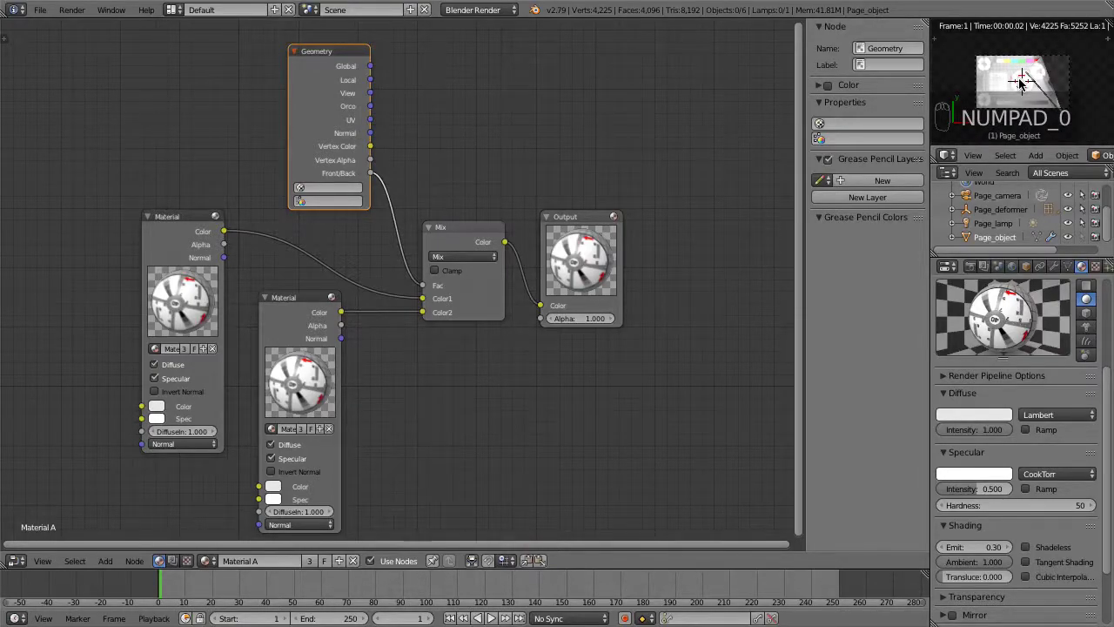
pyautogui.hotkey('shift', 'z')
pyautogui.hotkey('shift', 'z')
pyautogui.hotkey('shift', 'z')
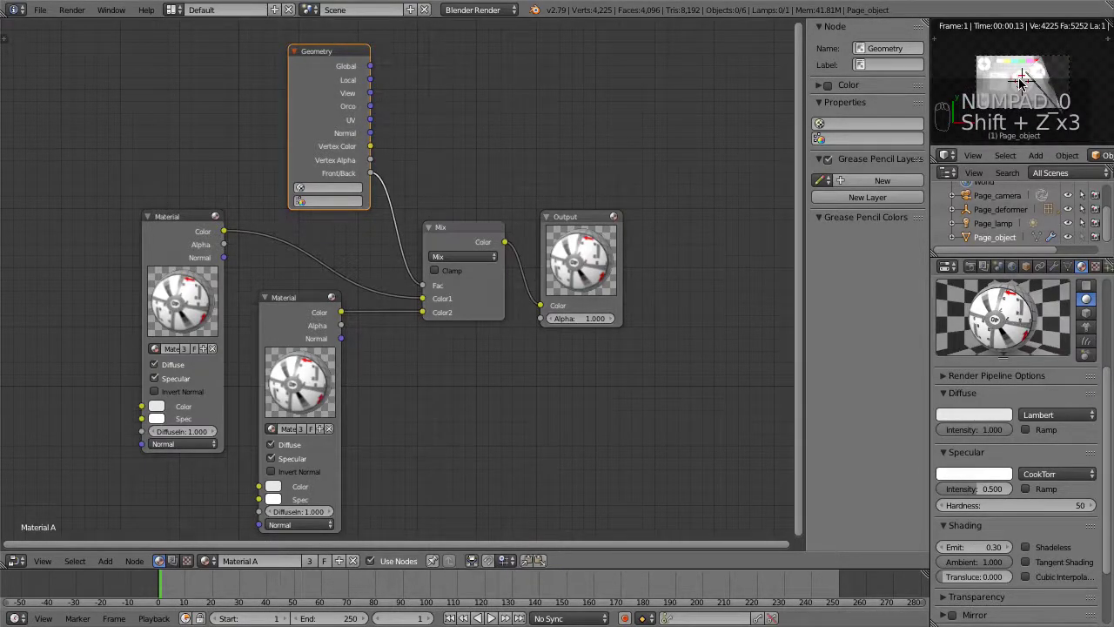
# Turn off Specular on the Material node that feeds the Mix node's Color2 input
pyautogui.press('KP_Add')
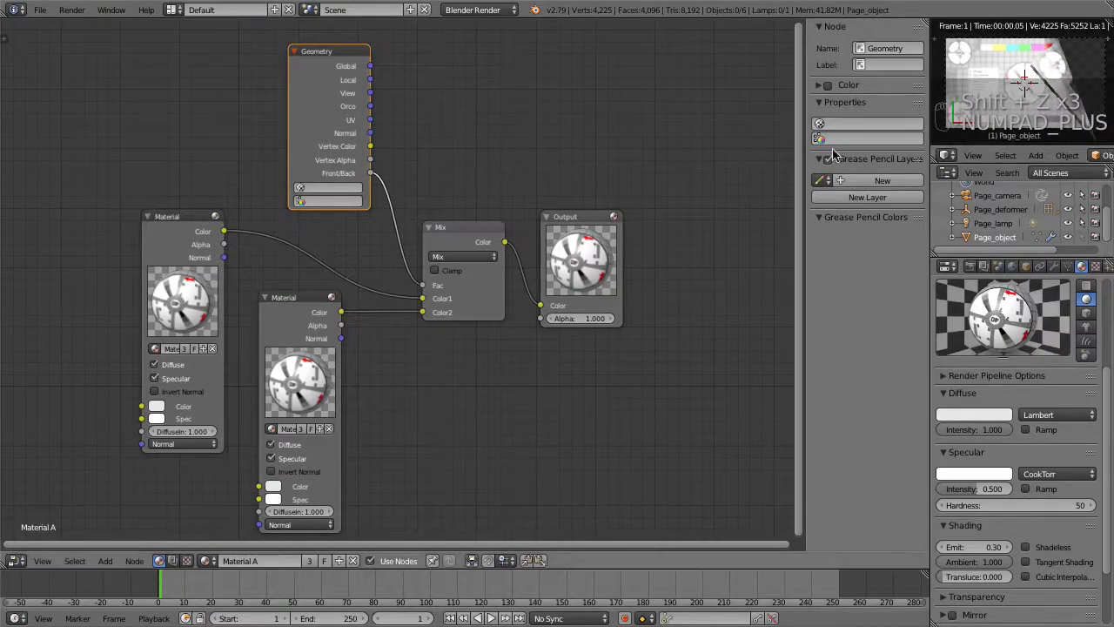
pyautogui.click(296, 306)
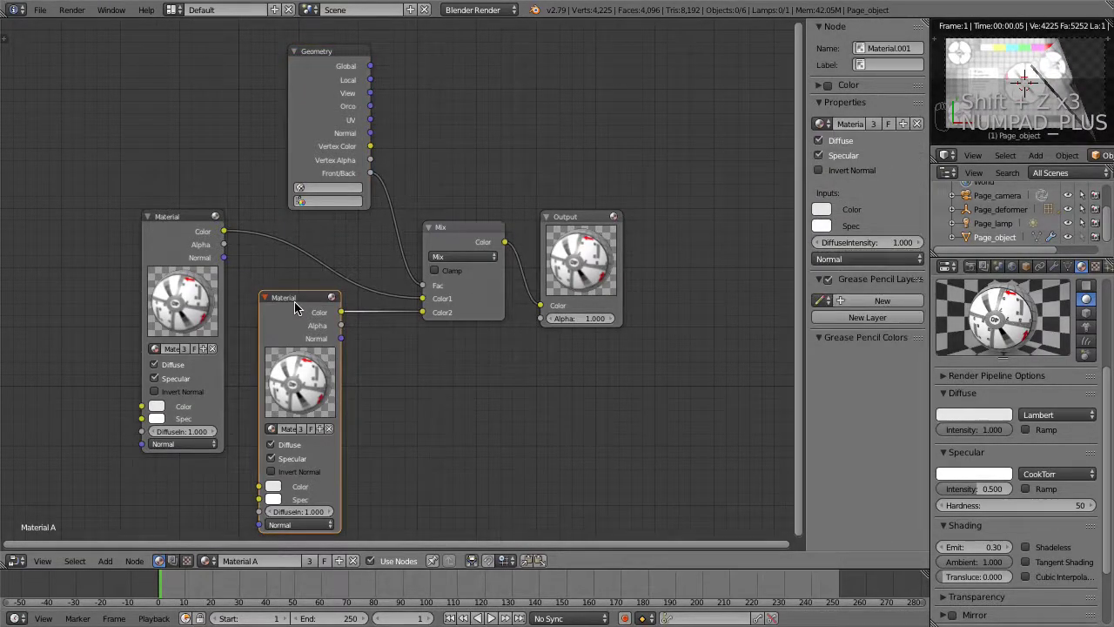
pyautogui.moveTo(311, 305)
pyautogui.mouseDown()
pyautogui.moveTo(298, 295)
pyautogui.moveTo(304, 309)
pyautogui.mouseUp()
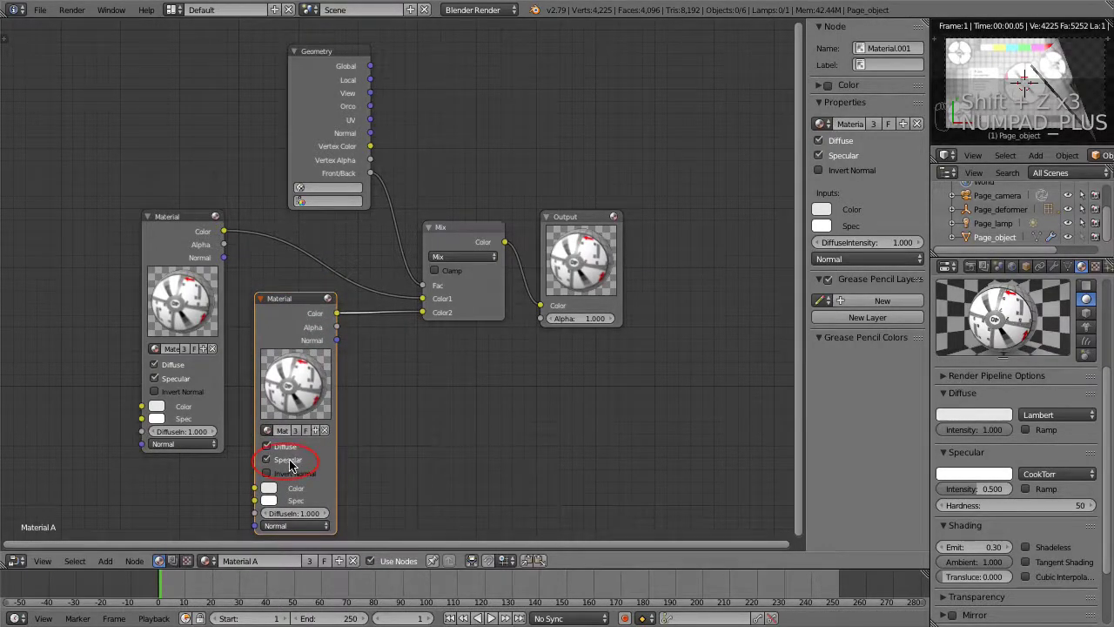
pyautogui.click(265, 463)
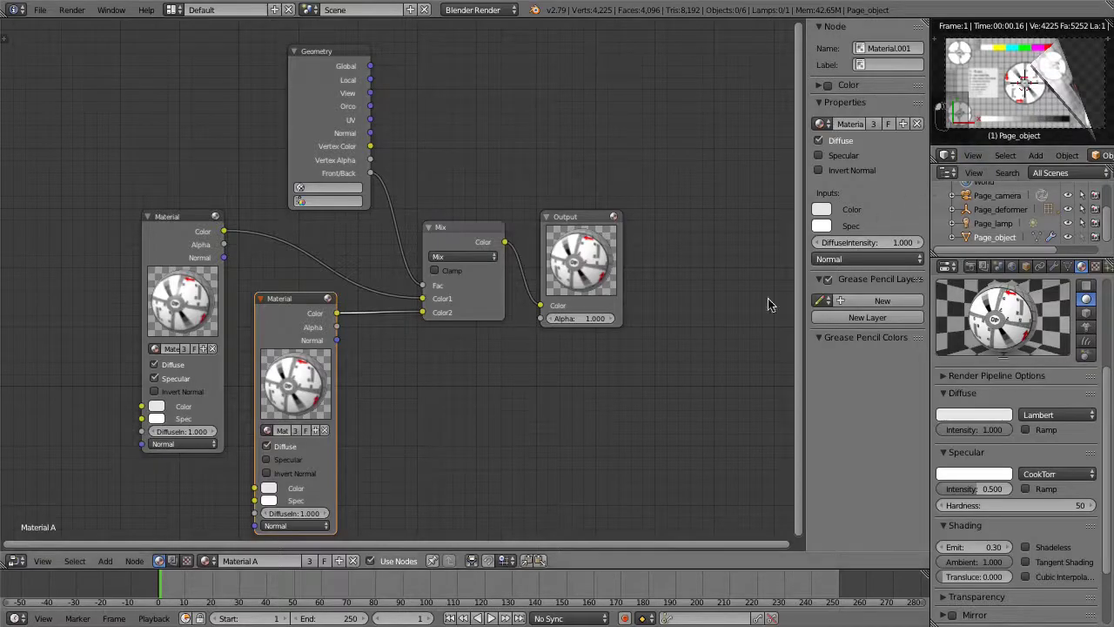
pyautogui.click(267, 459)
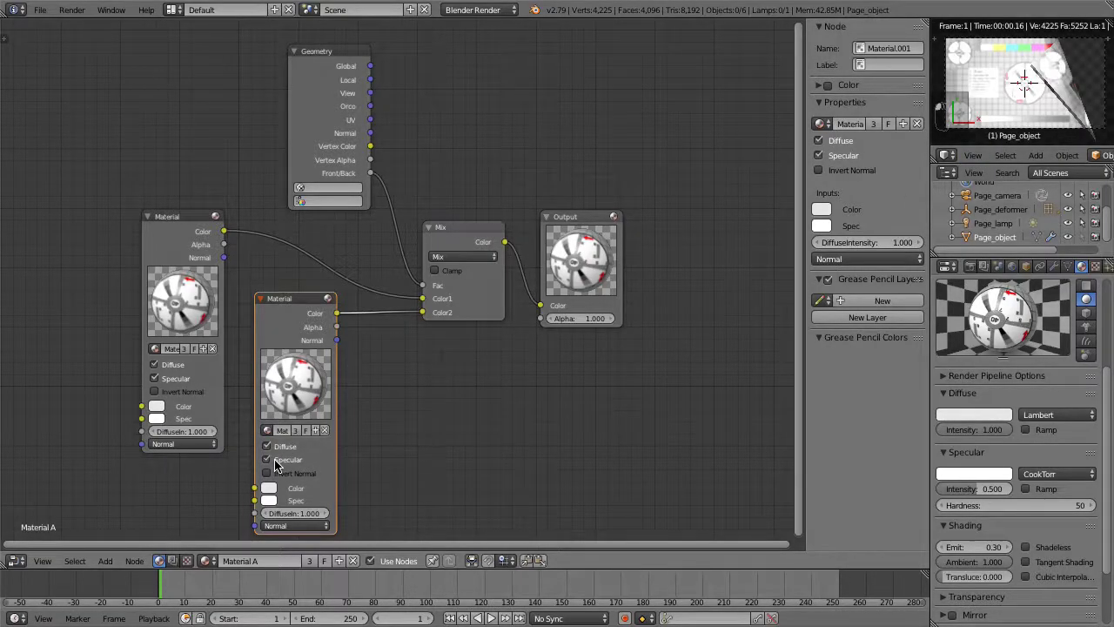
pyautogui.click(274, 464)
pyautogui.click(274, 464)
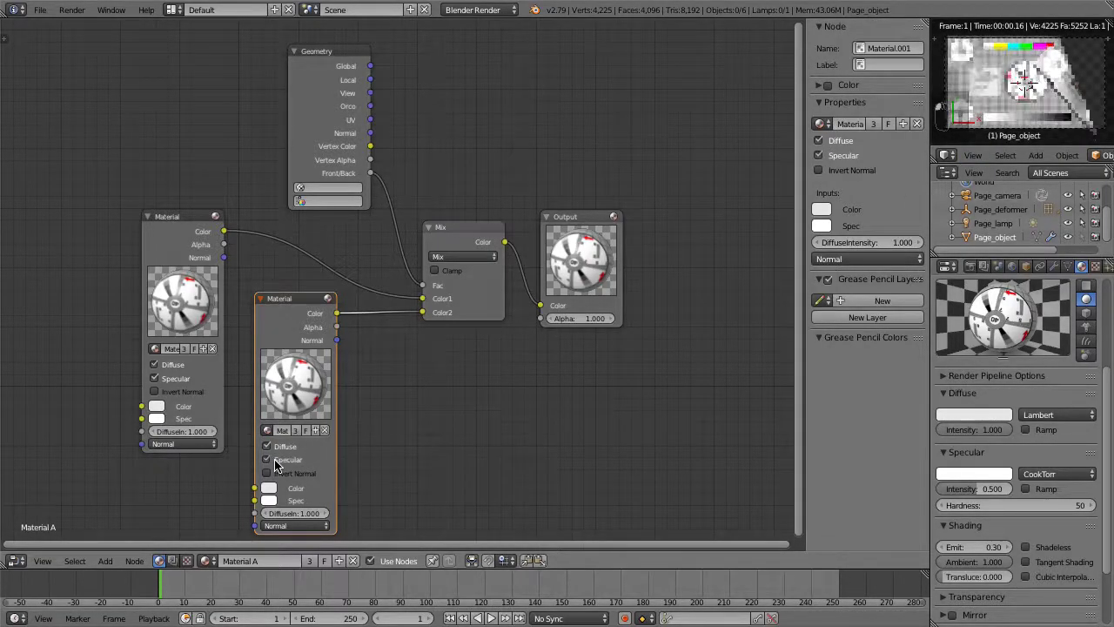
pyautogui.click(274, 464)
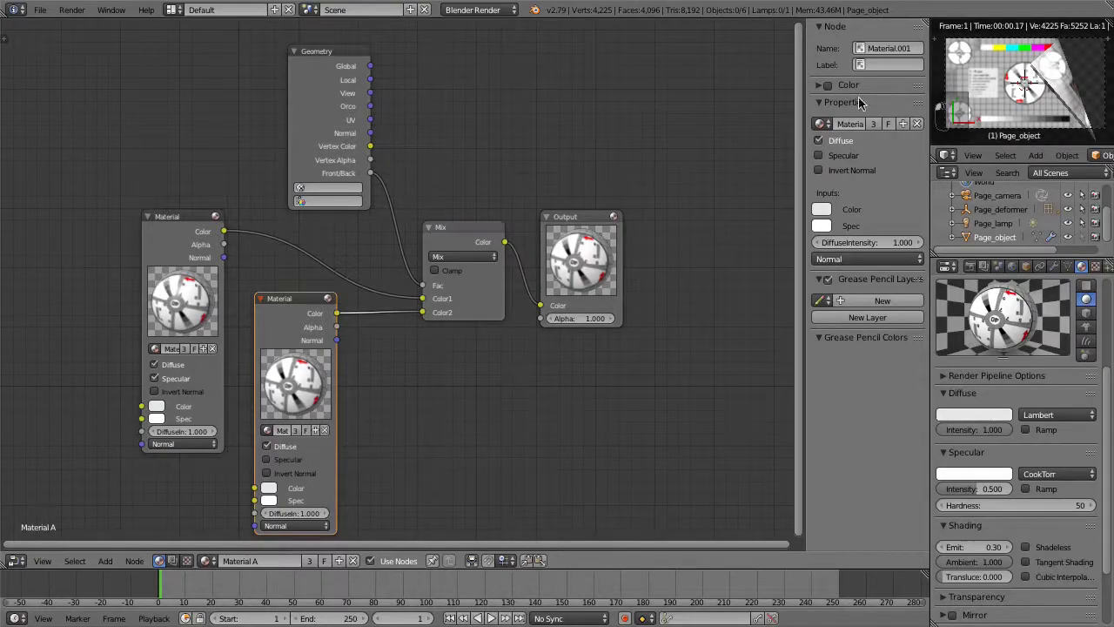
# Label the Material node connected to Color2 "Frontside Shadow"
pyautogui.click(888, 63)
pyautogui.write('Frontside')
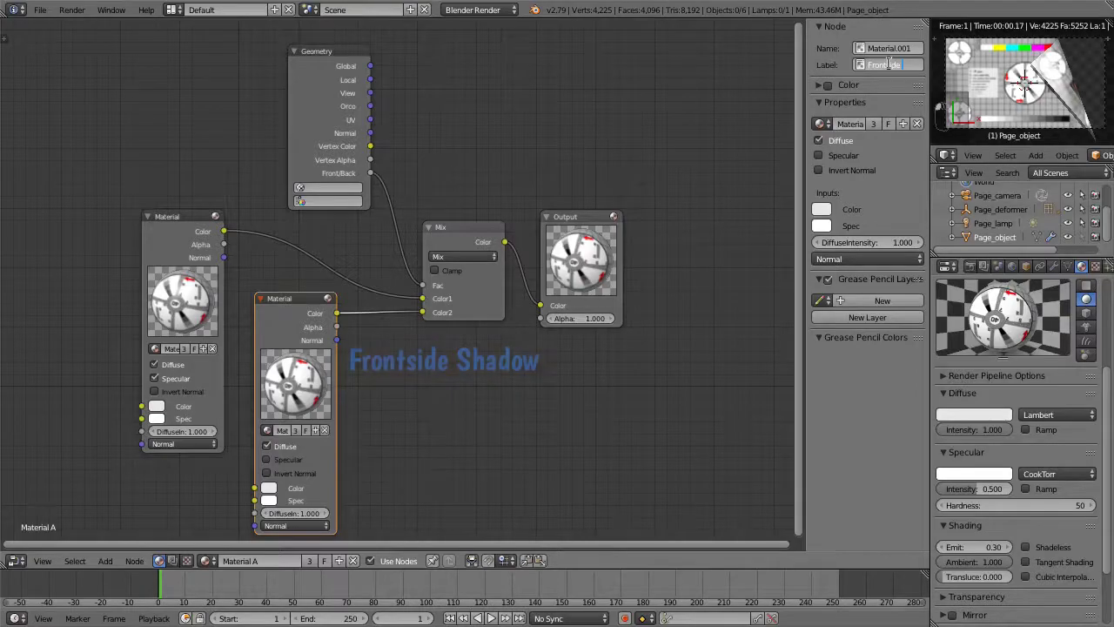
pyautogui.write(' Shadow')
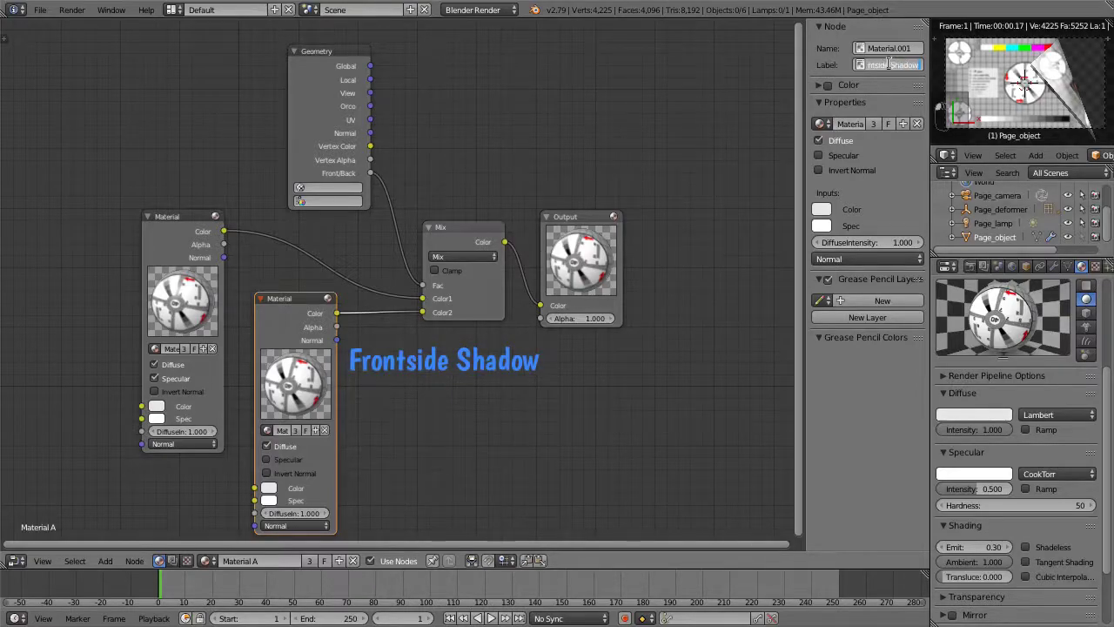
pyautogui.press('Return')
# Label the Material node connected to Color1 "Backside Specular"
pyautogui.click(187, 218)
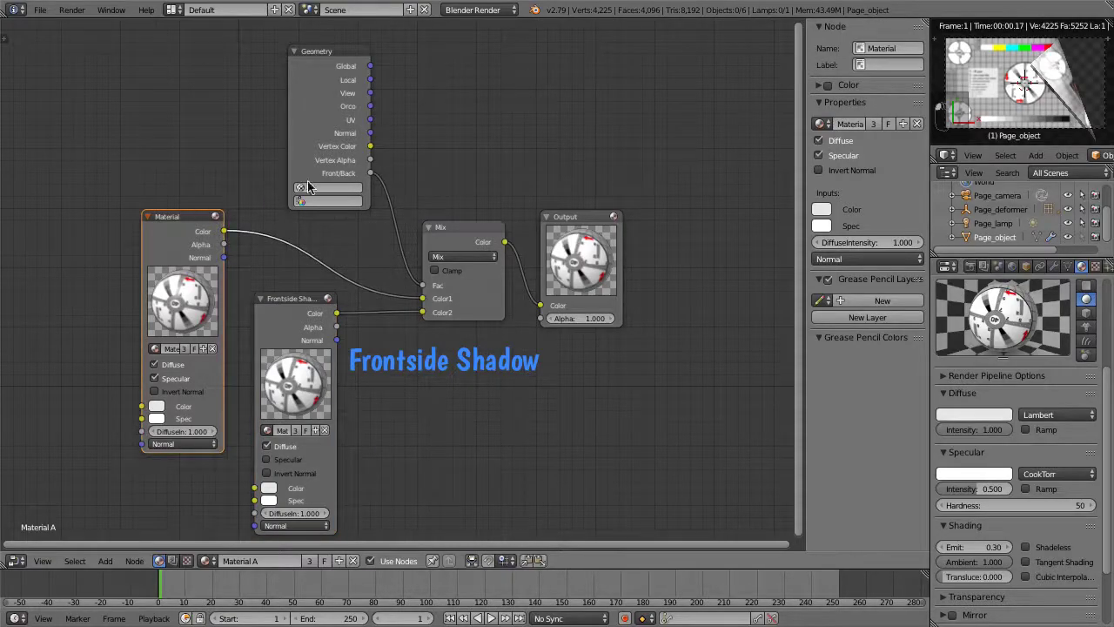
pyautogui.click(871, 64)
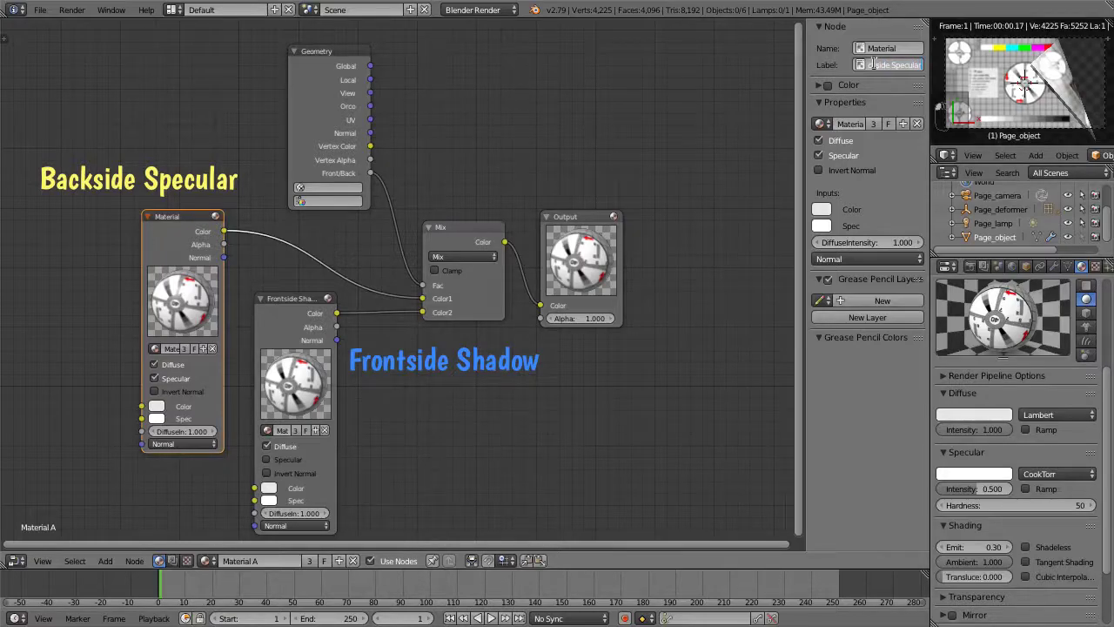
pyautogui.write('Backside Specular')
pyautogui.press('Return')
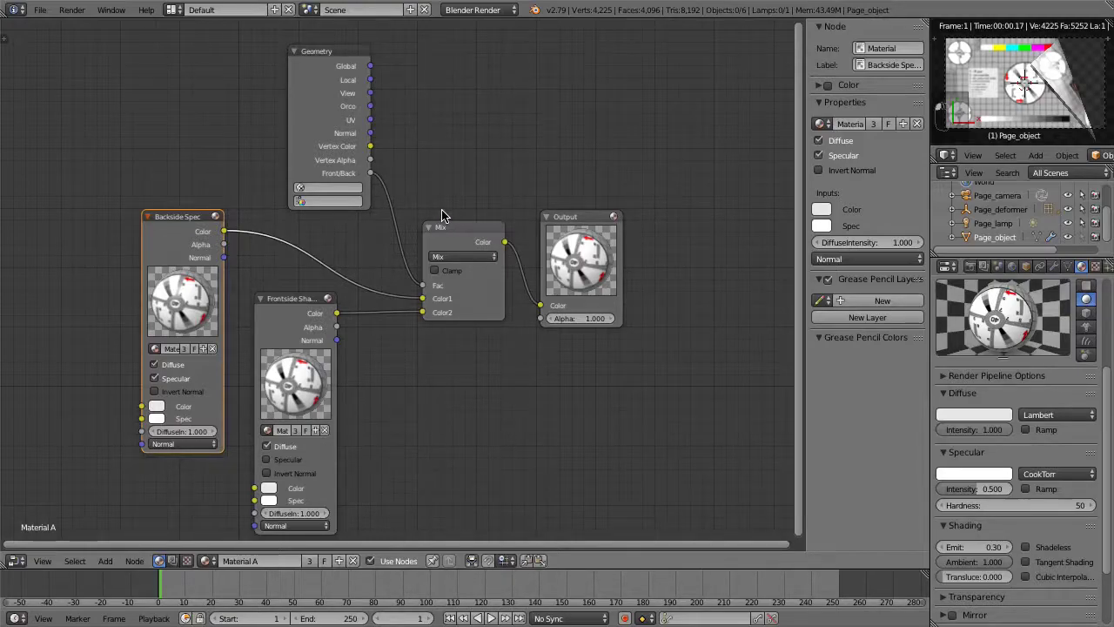
# Show the 3D view in the main area, rotate Page_lamp to about -41.5° on X and -80° on Z, and reselect Page_object
pyautogui.hotkey('shift', 'F5')
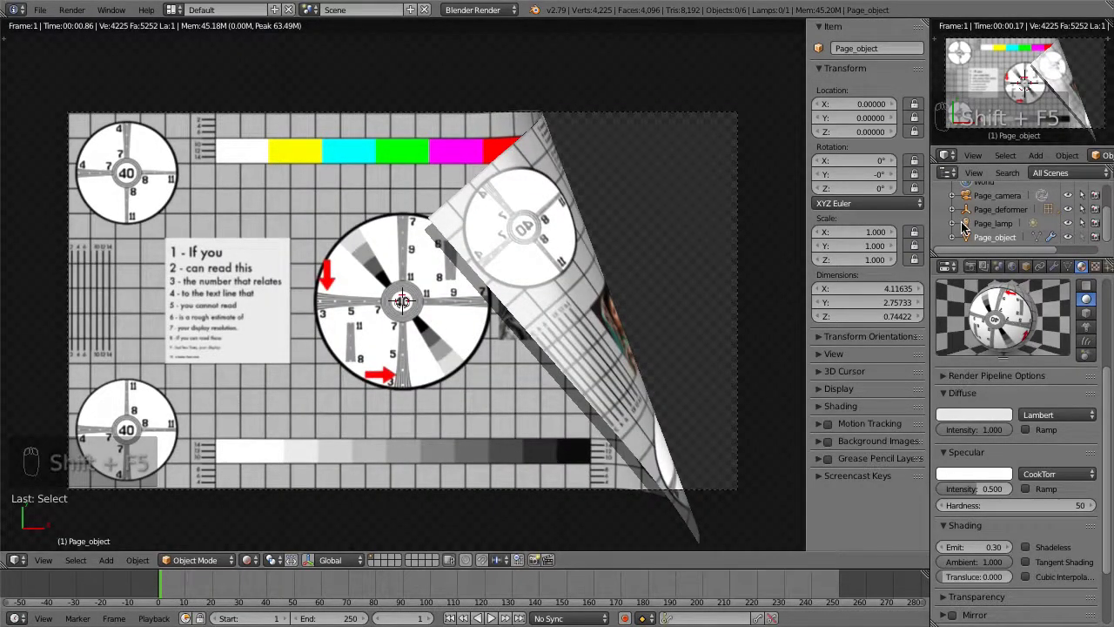
pyautogui.click(992, 223)
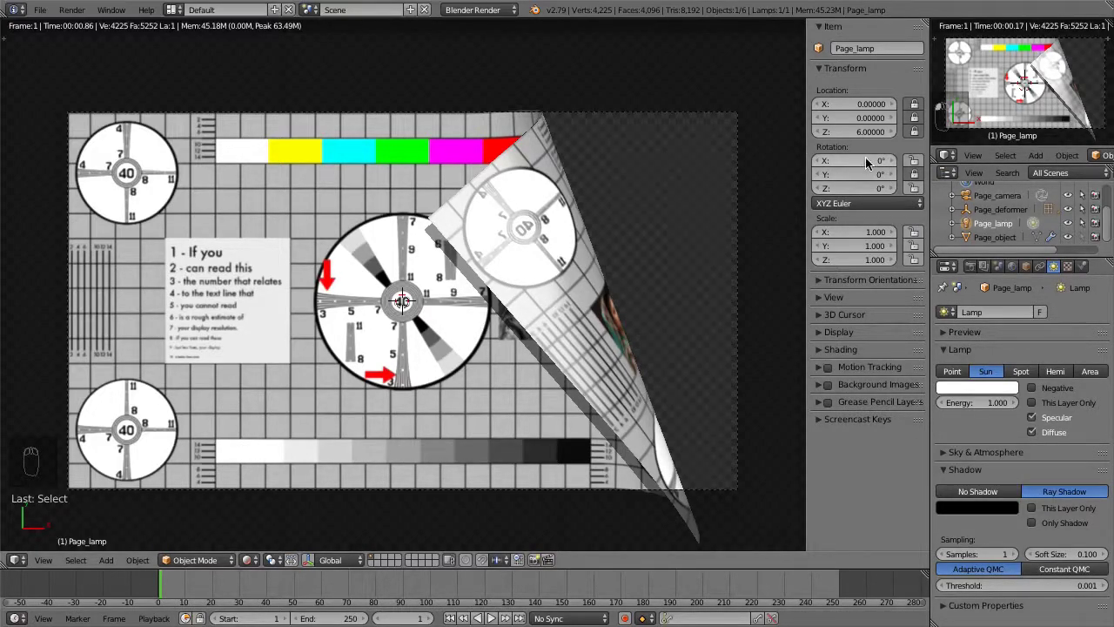
pyautogui.moveTo(872, 167); pyautogui.dragTo(791, 166)
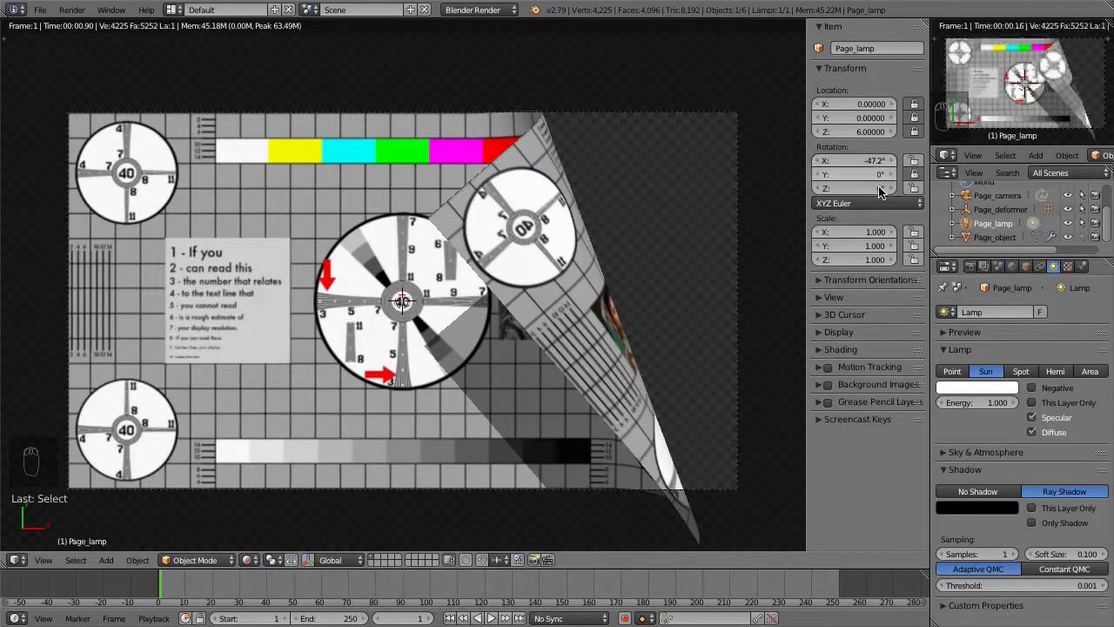
pyautogui.moveTo(862, 188); pyautogui.dragTo(780, 188)
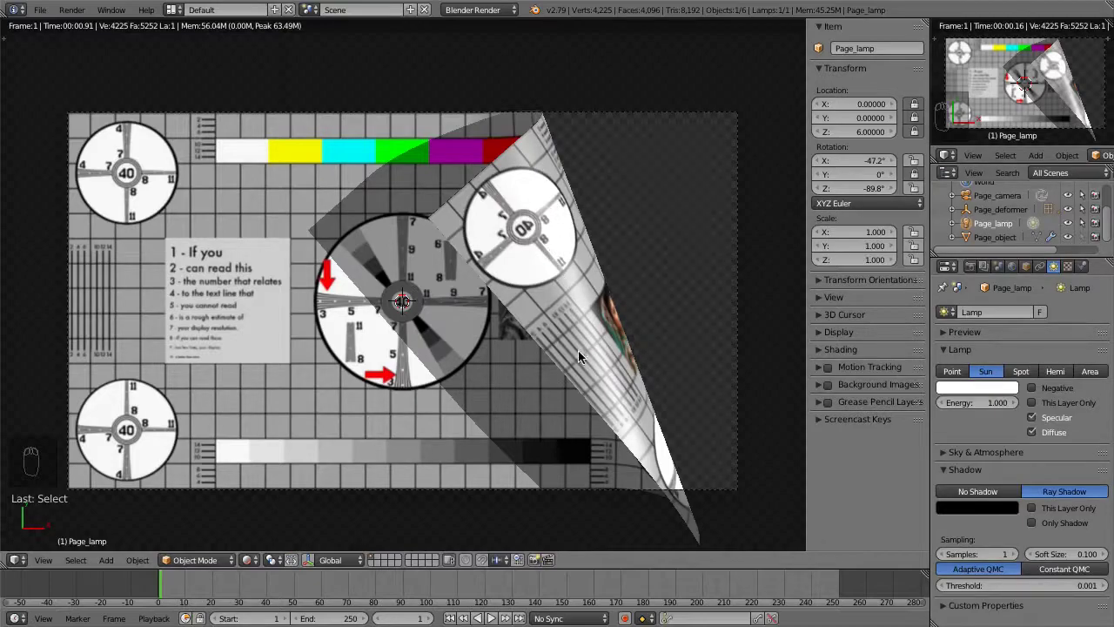
pyautogui.moveTo(859, 190)
pyautogui.mouseDown()
pyautogui.moveTo(826, 161)
pyautogui.moveTo(896, 161)
pyautogui.moveTo(868, 161)
pyautogui.moveTo(874, 192)
pyautogui.mouseUp()
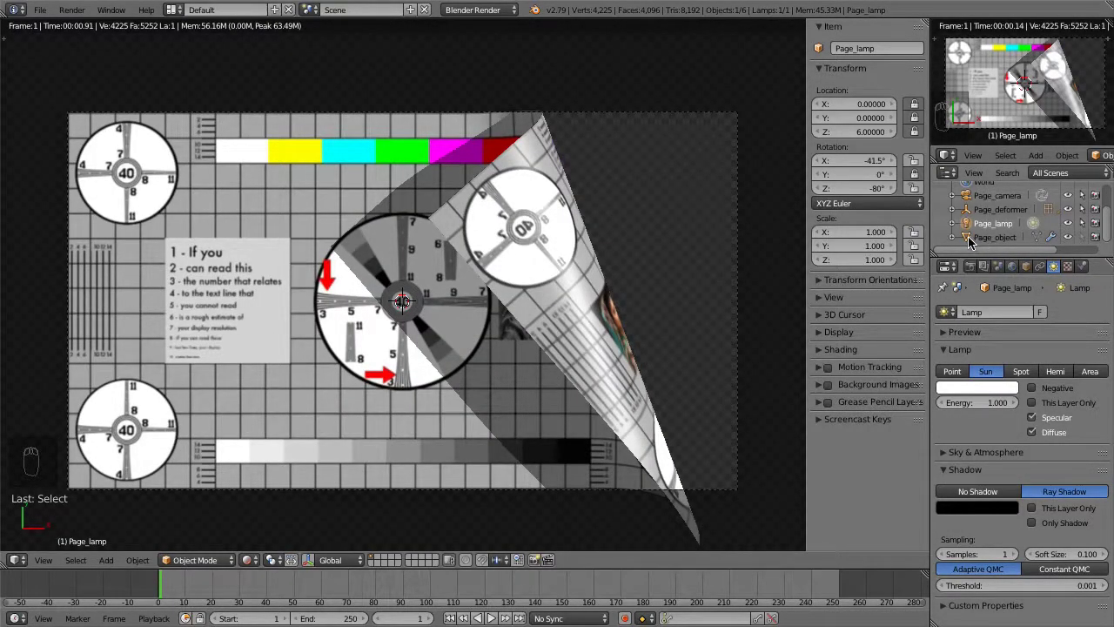
pyautogui.click(970, 242)
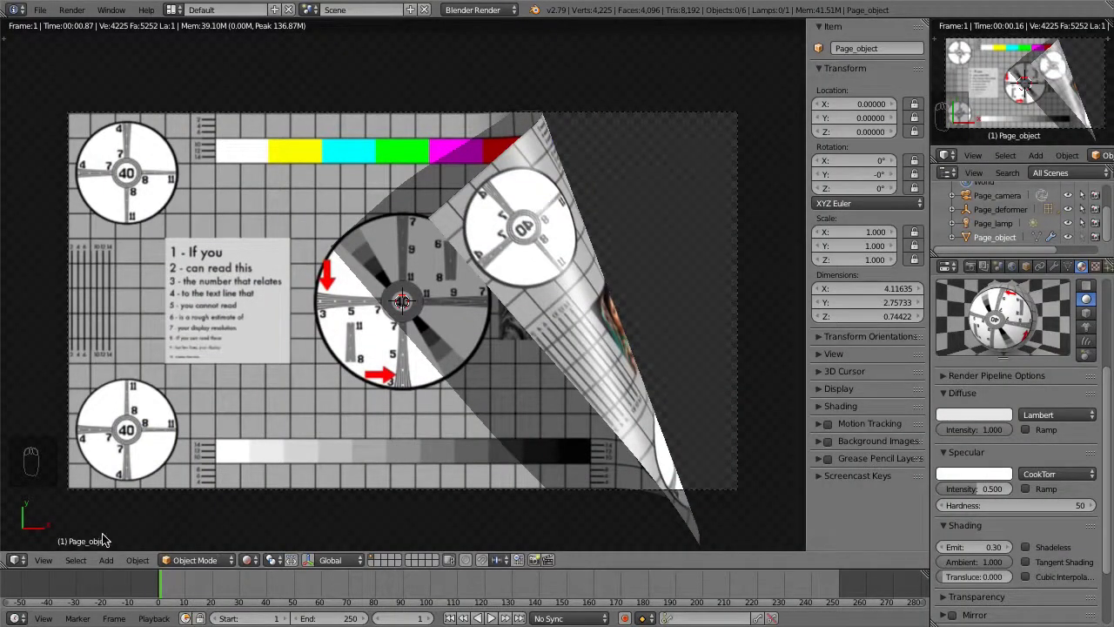
# Change the main area to the Video Sequence Editor showing both sequencer and preview, and enlarge the preview to most of the height
pyautogui.click(19, 559)
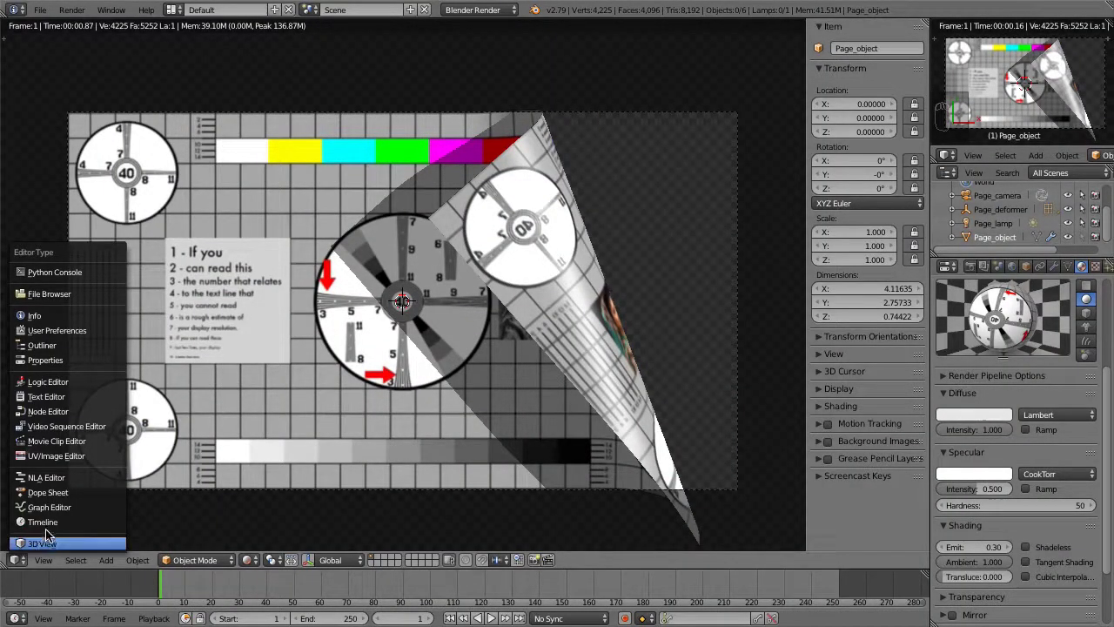
pyautogui.click(106, 427)
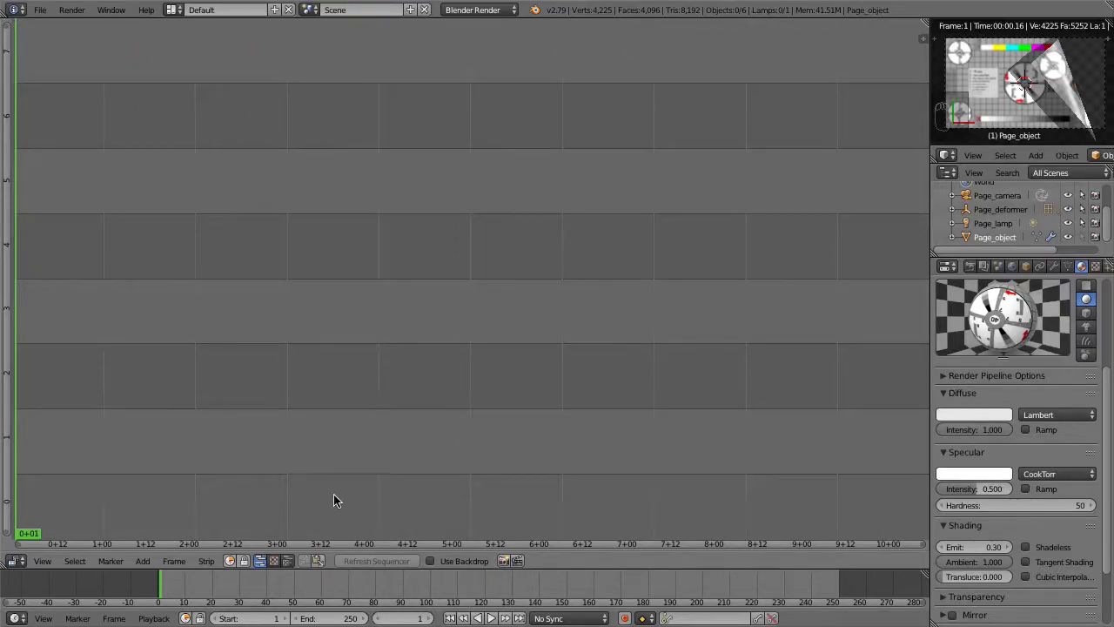
pyautogui.click(287, 564)
pyautogui.click(288, 562)
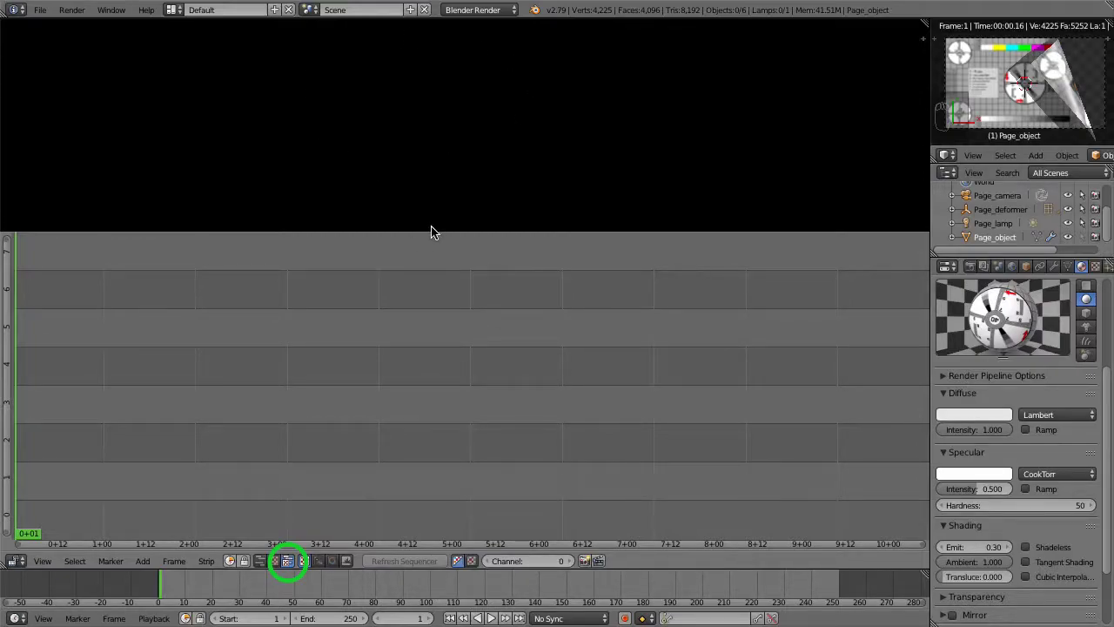
pyautogui.moveTo(430, 229); pyautogui.dragTo(443, 470)
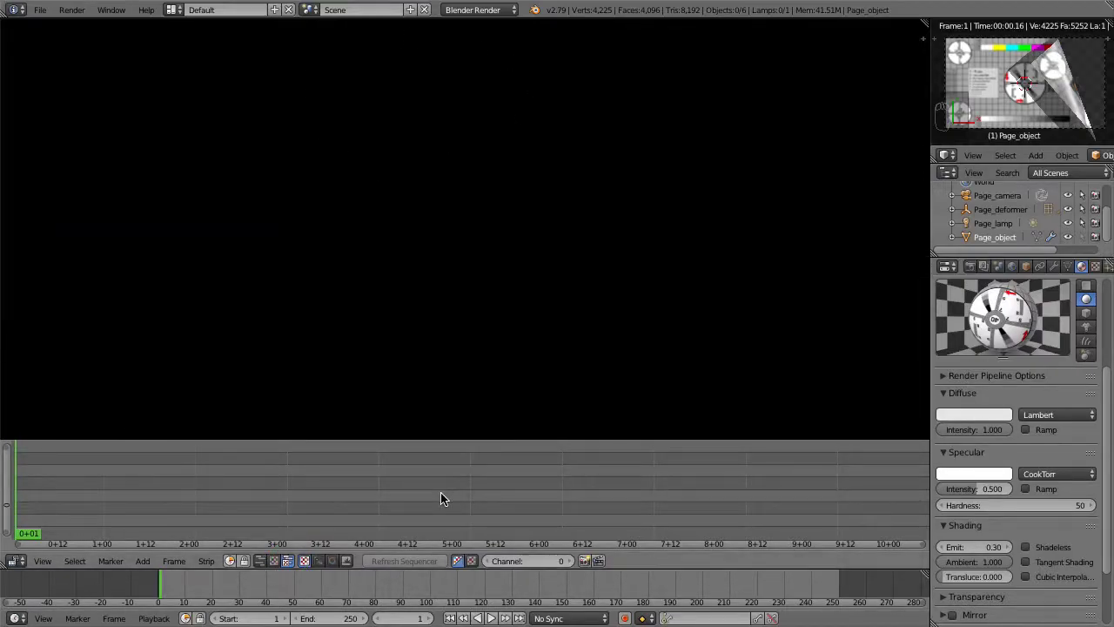
# Add HD_test_pattern_photos_1080.png as an image strip on the first channel and fit it in the preview
pyautogui.click(143, 561)
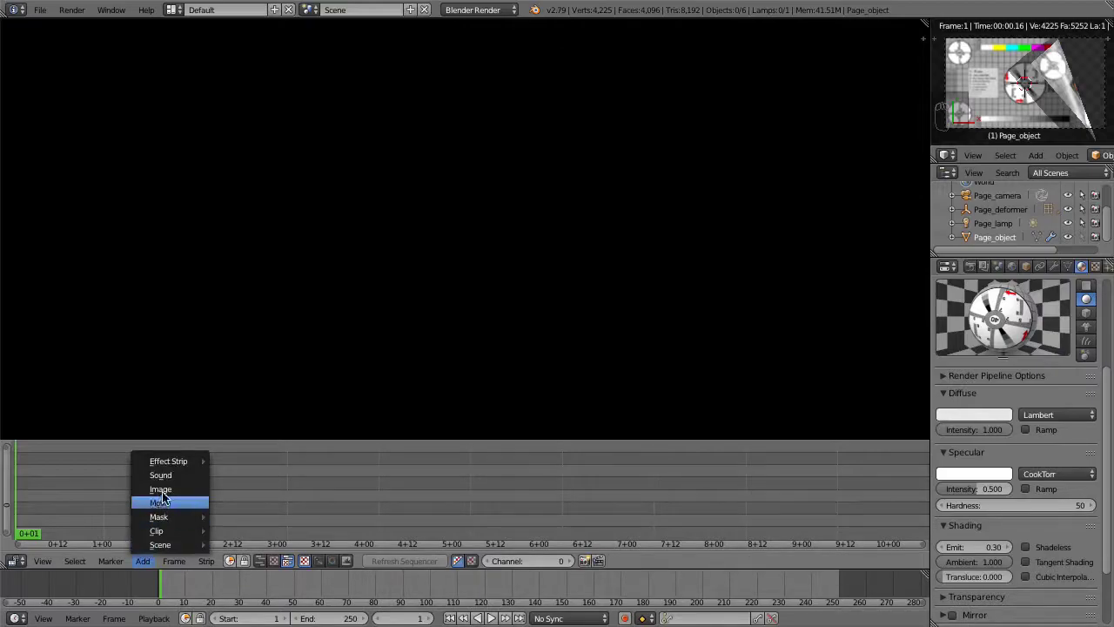
pyautogui.click(186, 492)
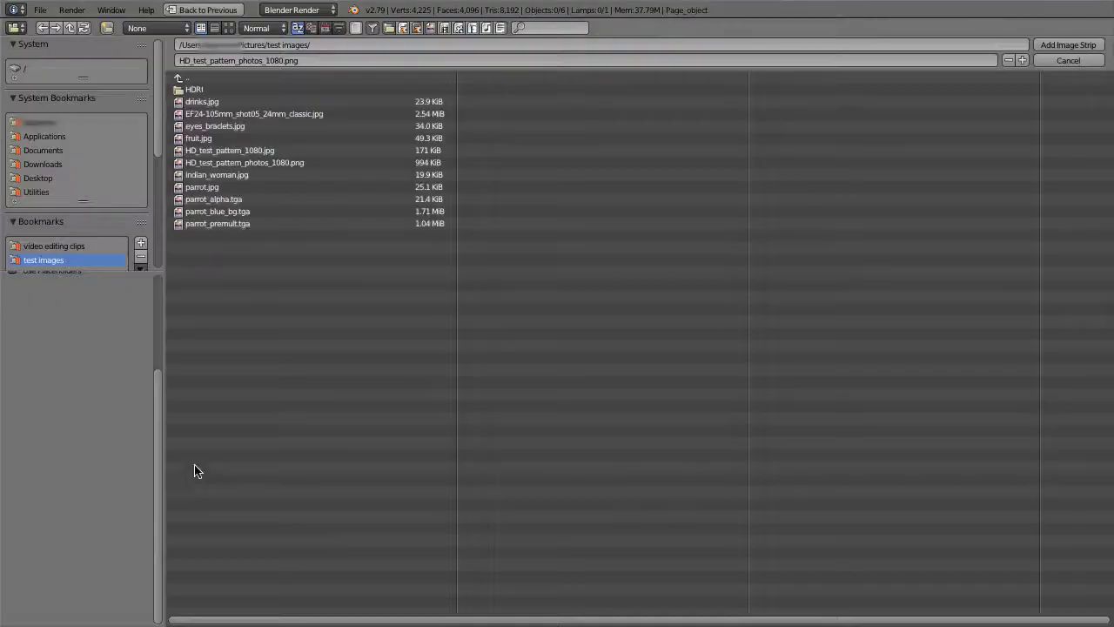
pyautogui.doubleClick(330, 165)
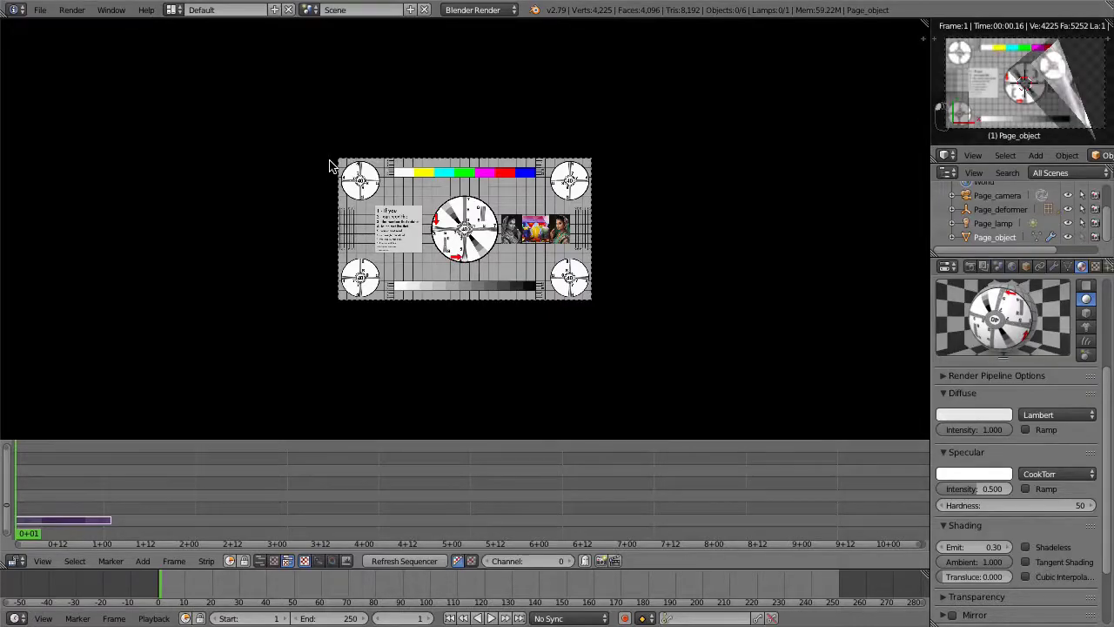
pyautogui.press('Home')
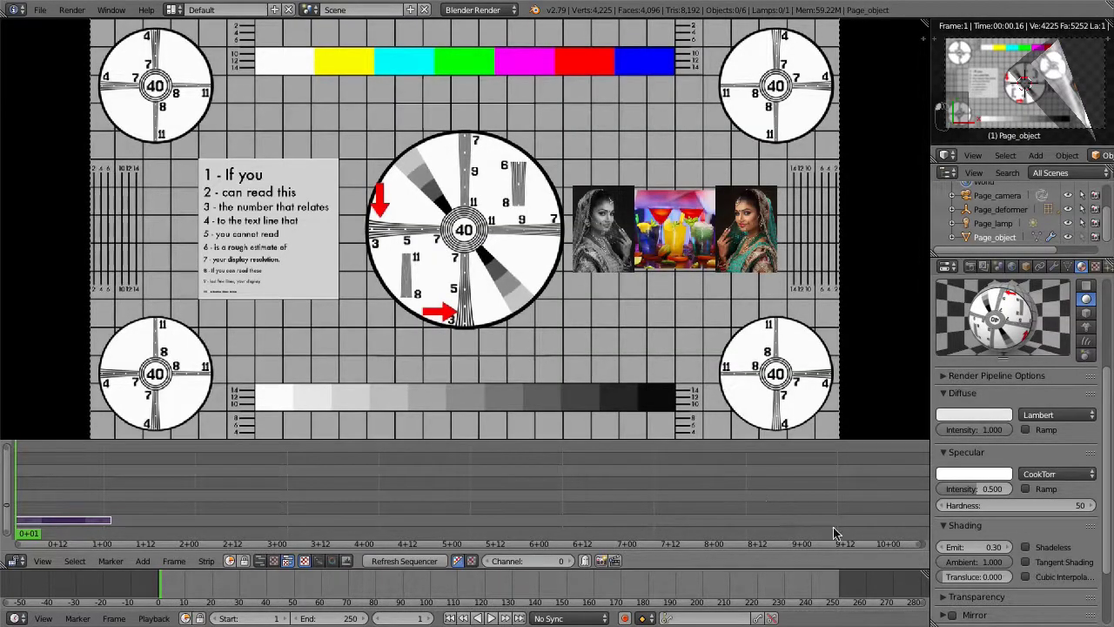
pyautogui.keyDown('ctrl'); pyautogui.moveTo(914, 543); pyautogui.dragTo(575, 542, button='middle'); pyautogui.keyUp('ctrl')
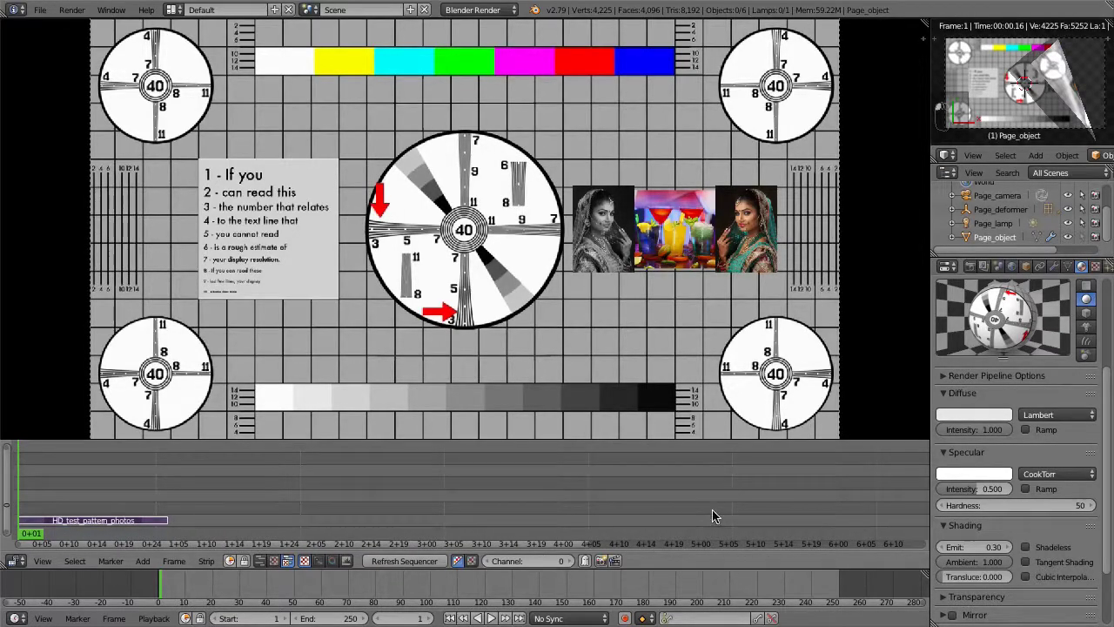
# Show the strip properties and set the sequencer's scene preview shading to Rendered
pyautogui.press('n')
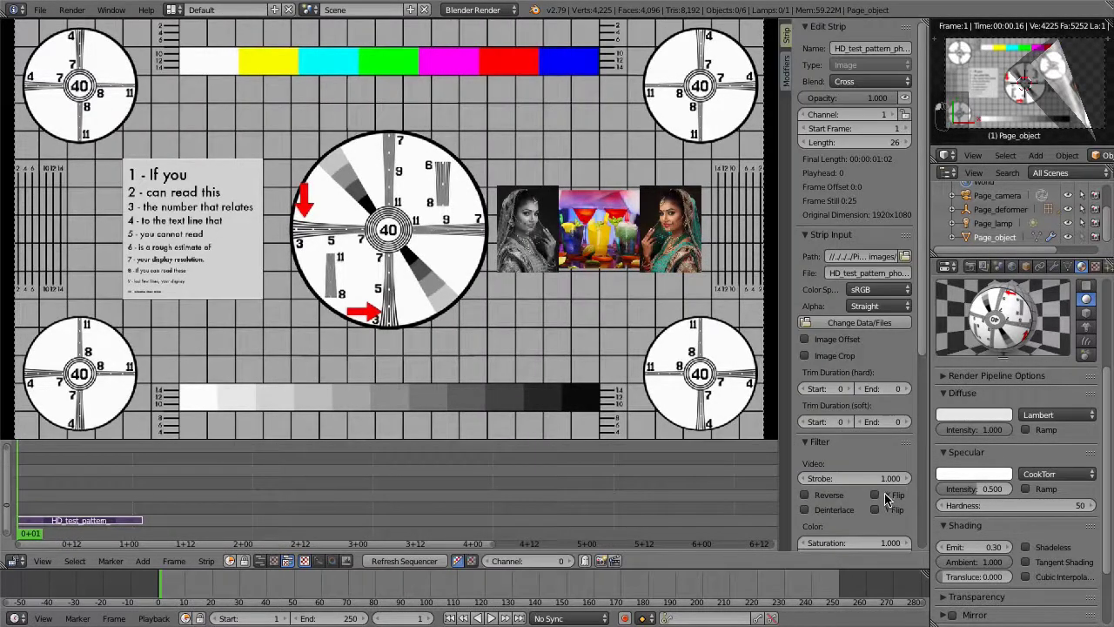
pyautogui.scroll(-8, 905, 392)
pyautogui.scroll(-3, 920, 467)
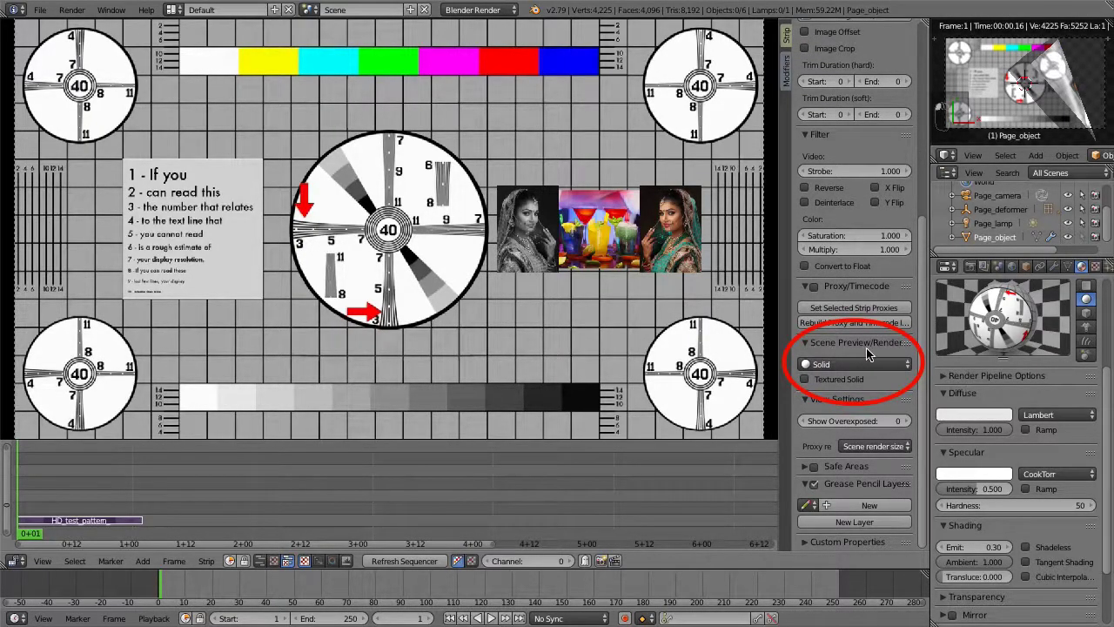
pyautogui.click(878, 365)
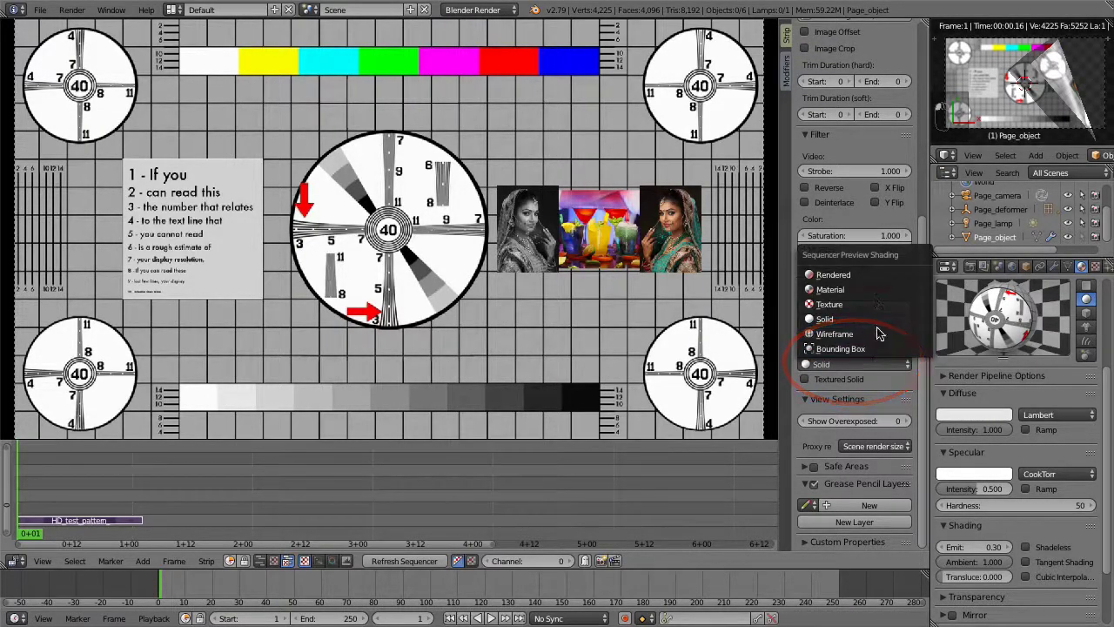
pyautogui.click(875, 276)
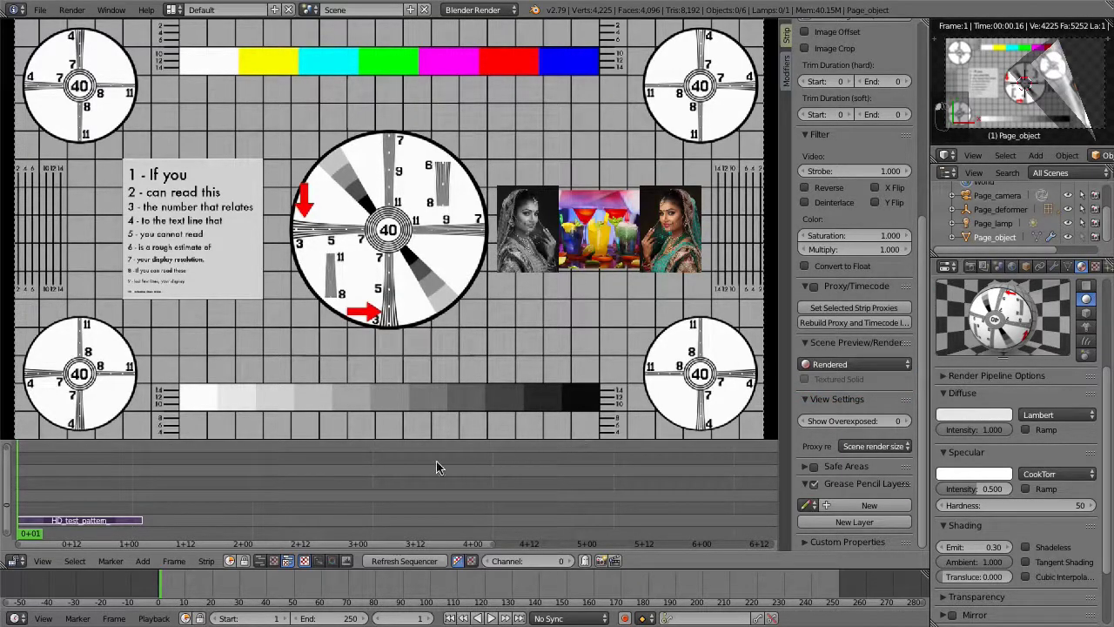
# Add the current scene as a strip on the channel above the image strip, starting just before the image strip ends
pyautogui.click(142, 561)
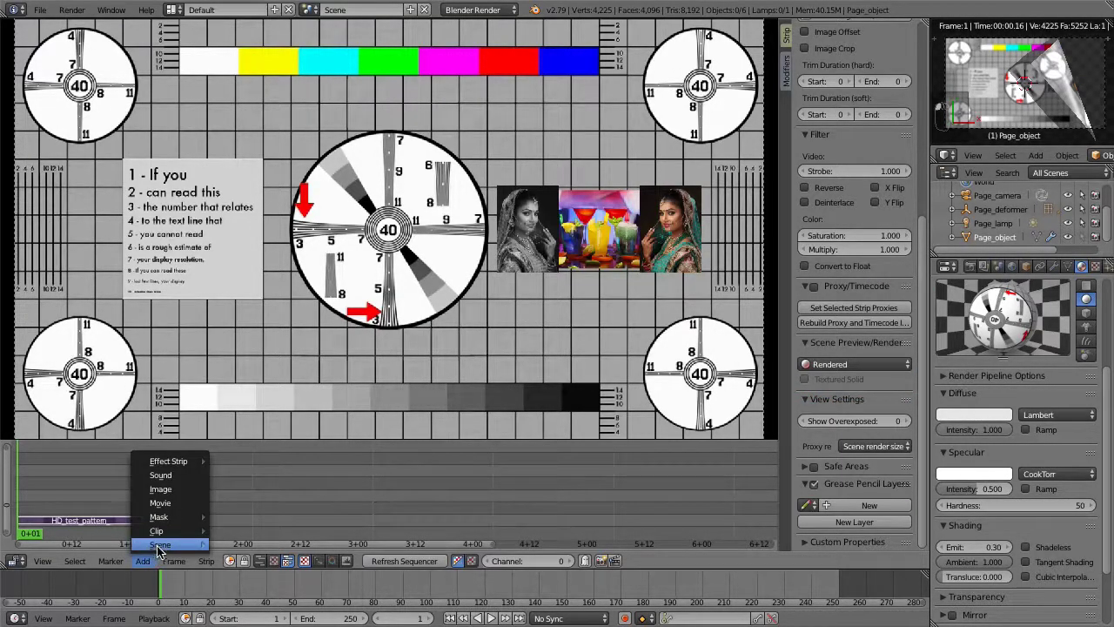
pyautogui.moveTo(159, 544)
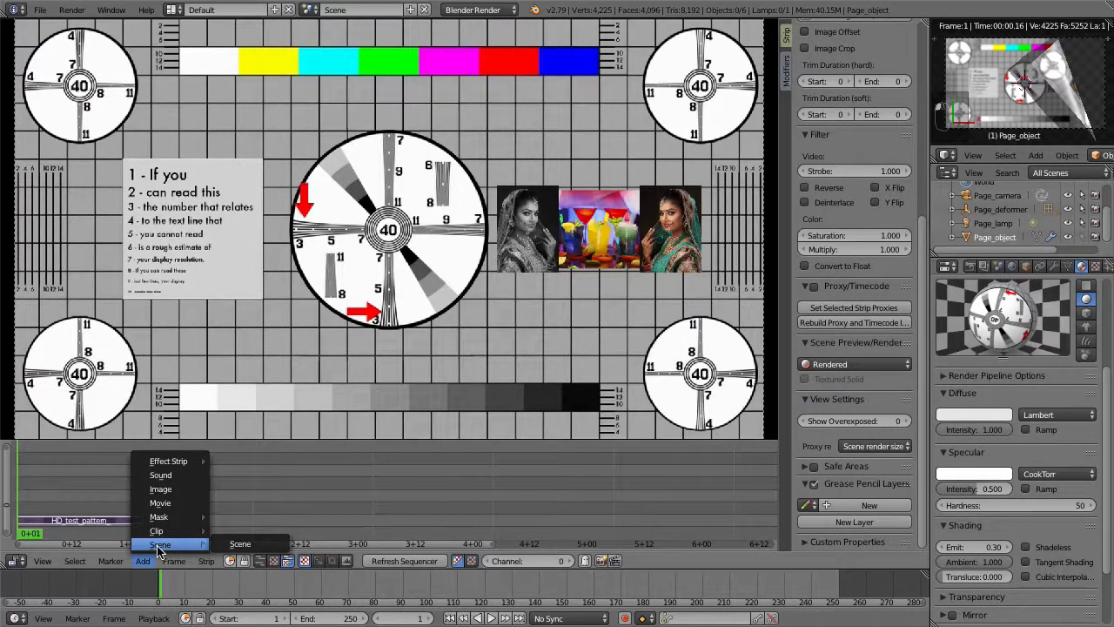
pyautogui.click(265, 548)
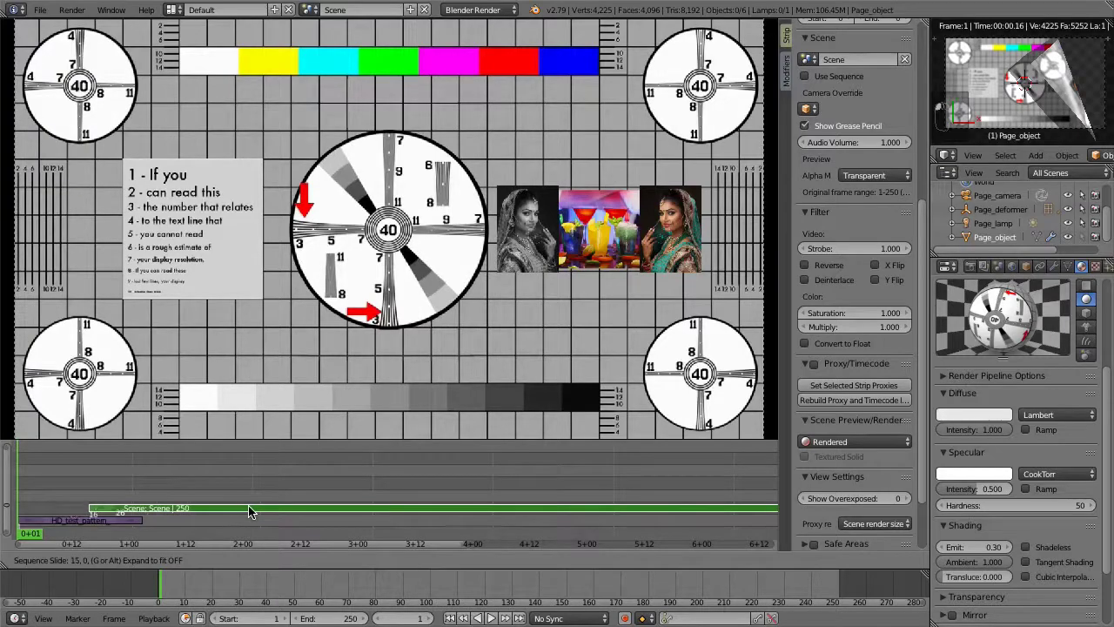
pyautogui.click(277, 512)
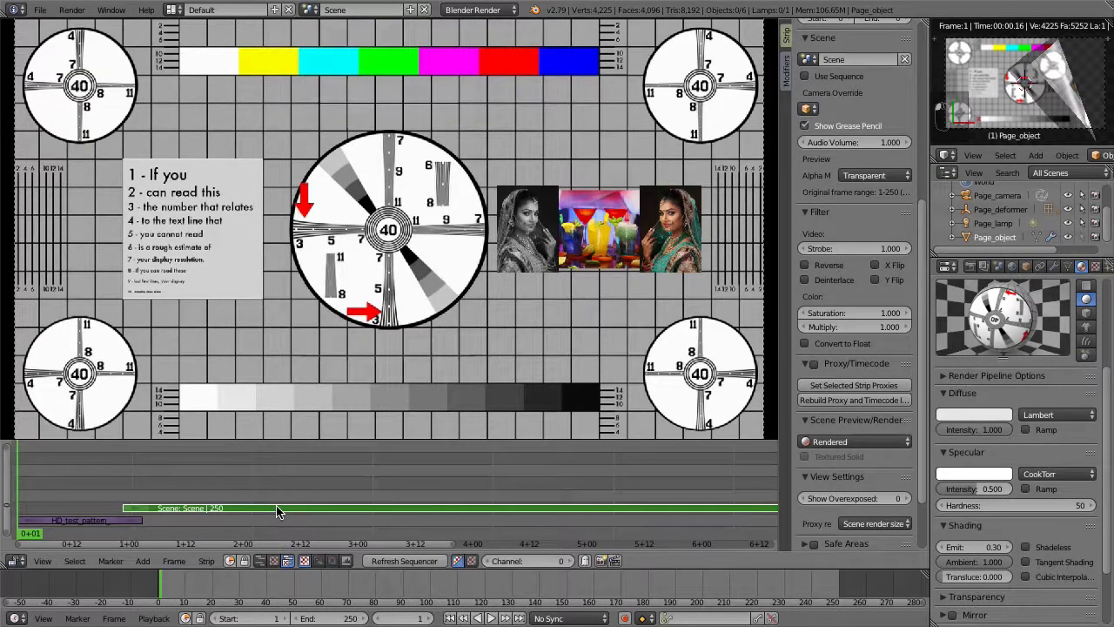
# Step repeatedly between frames 22 and 23 to compare the image strip's brightness with the page render at the scene strip's start
pyautogui.click(119, 514)
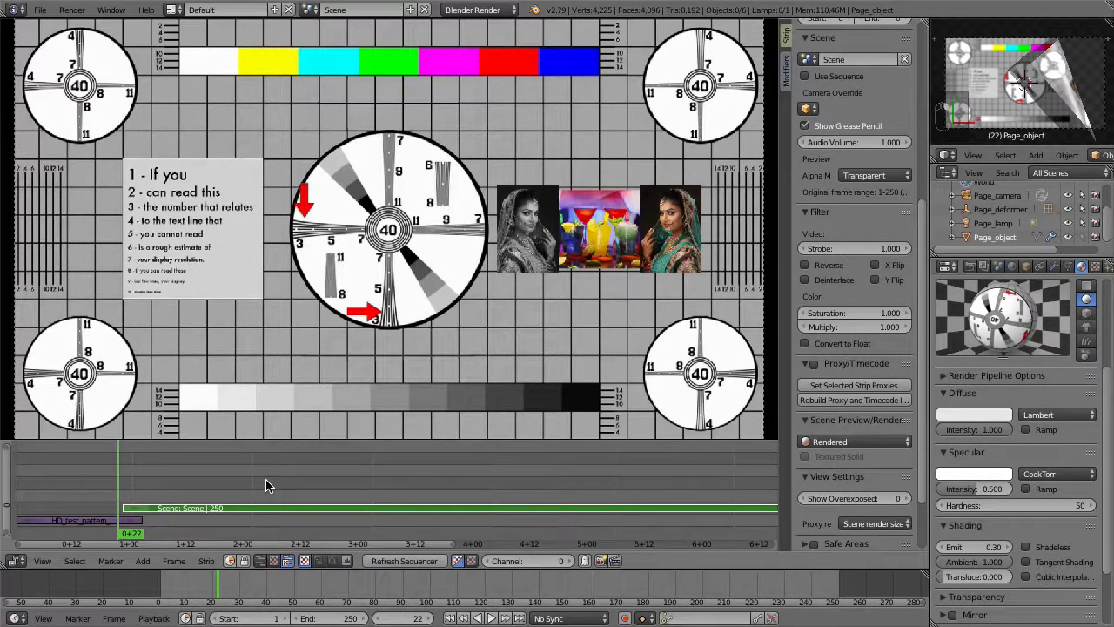
pyautogui.press('Right')
pyautogui.press('Left')
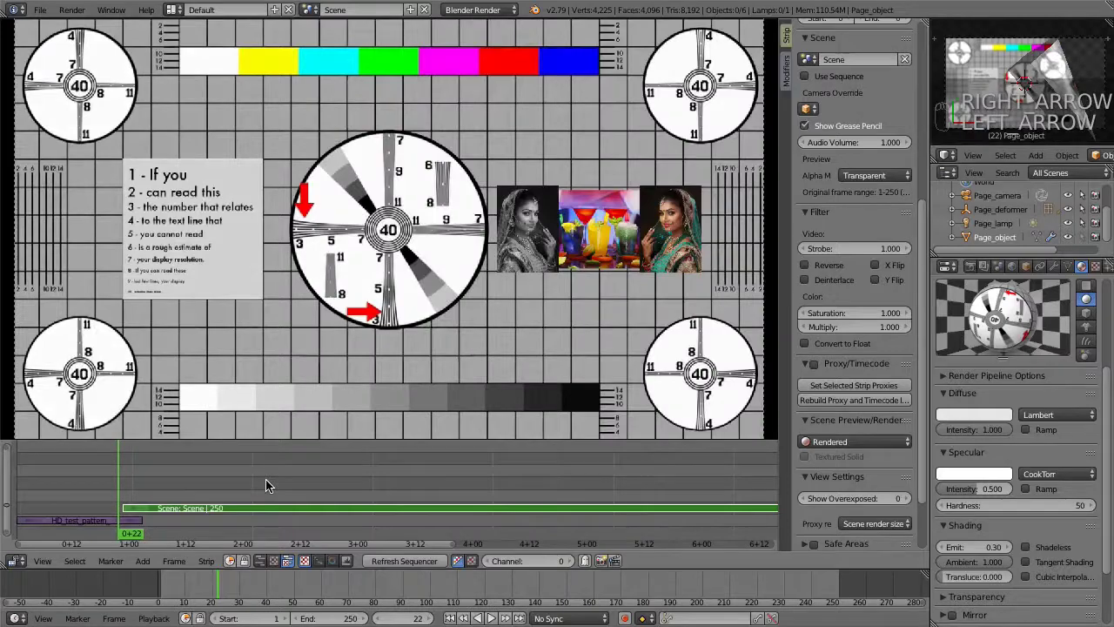
pyautogui.press('Right')
pyautogui.press('Left')
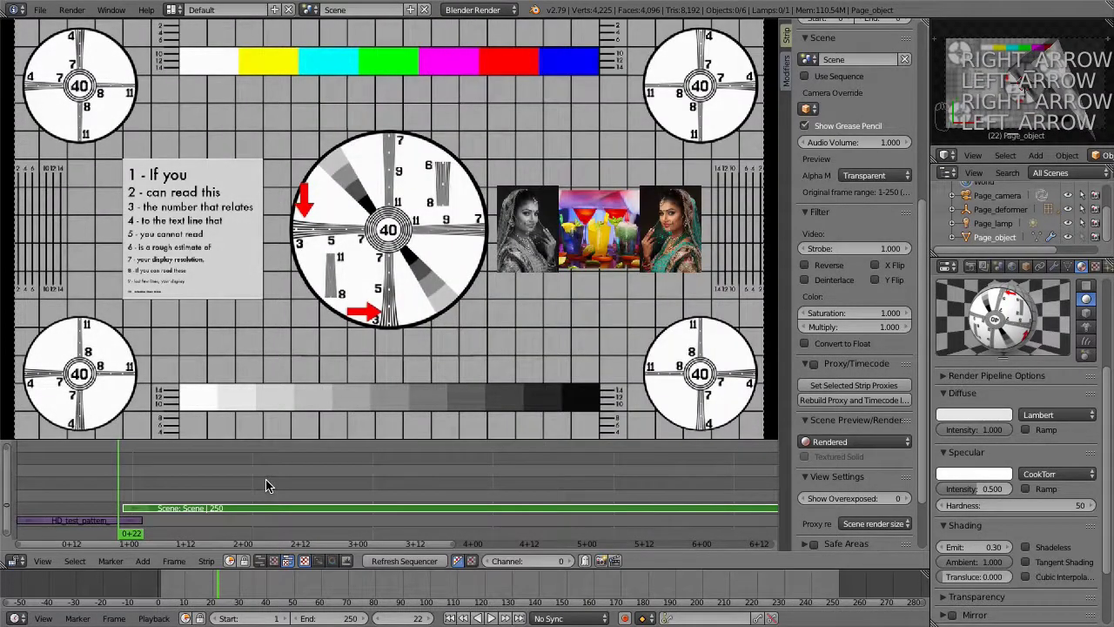
pyautogui.press('Right')
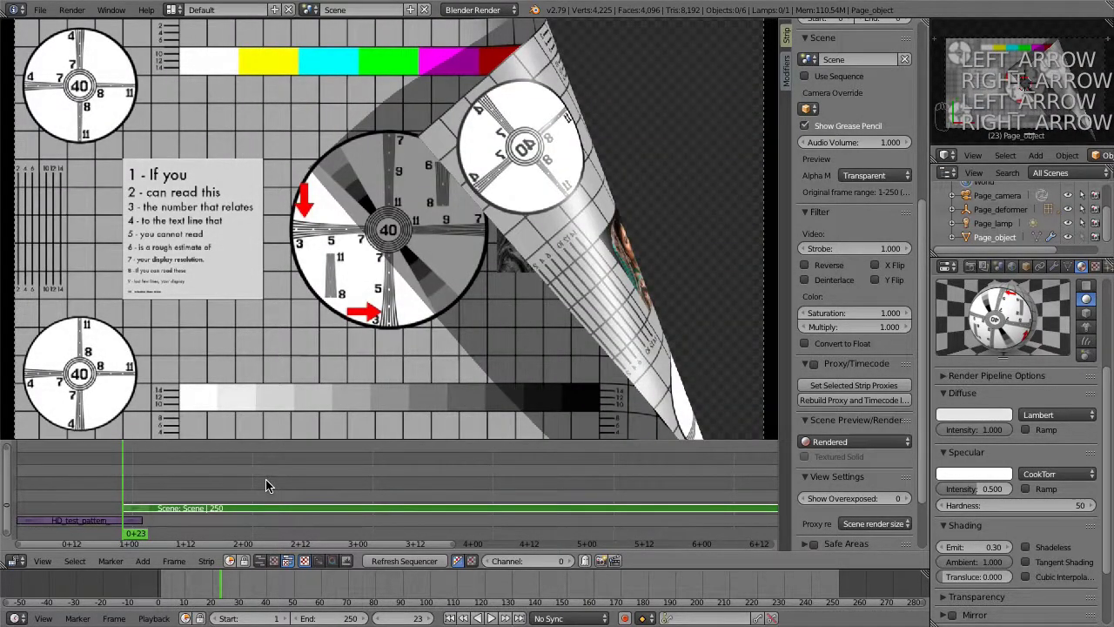
pyautogui.press('Left')
pyautogui.press('Right')
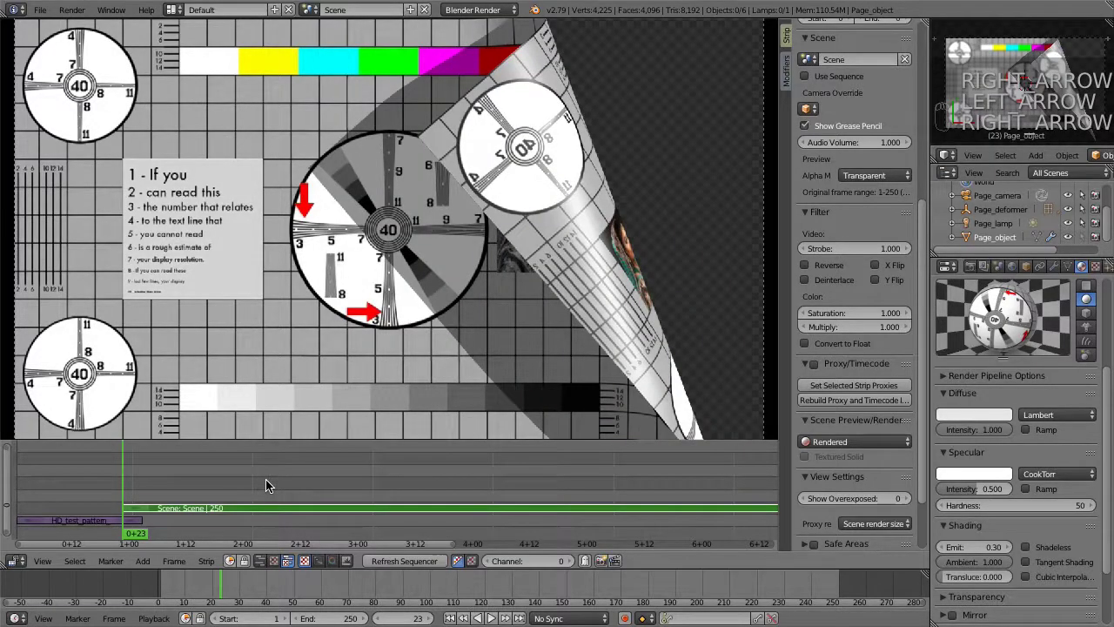
pyautogui.press('Left')
pyautogui.press('Right')
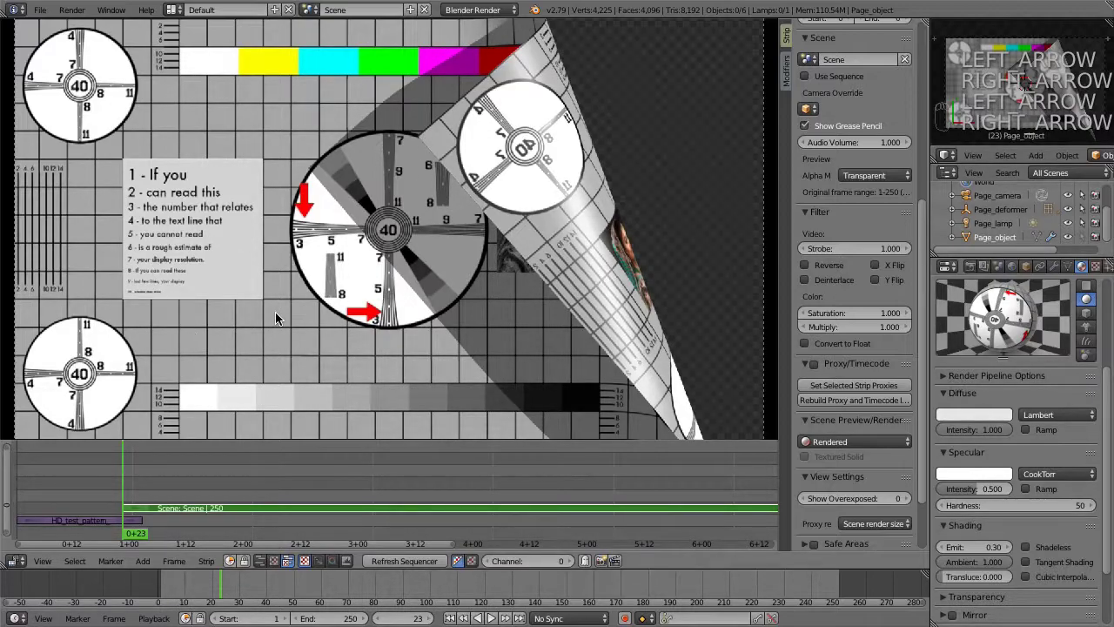
pyautogui.press('Left')
pyautogui.press('Right')
pyautogui.press('Left')
pyautogui.press('Right')
pyautogui.press('Left')
pyautogui.press('Right')
pyautogui.press('Left')
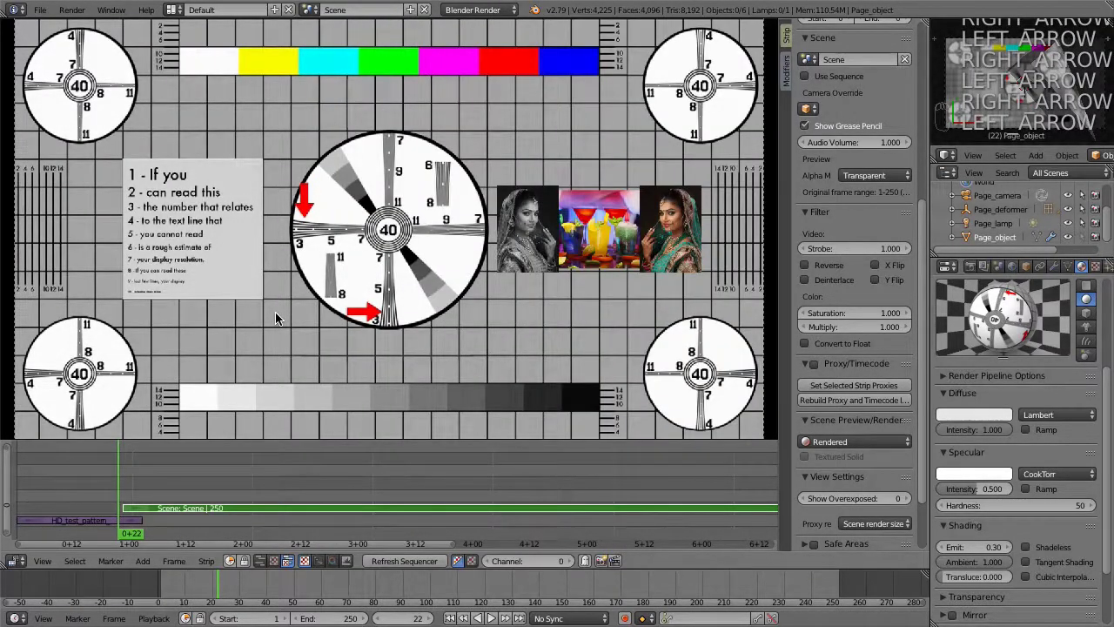
pyautogui.press('Right')
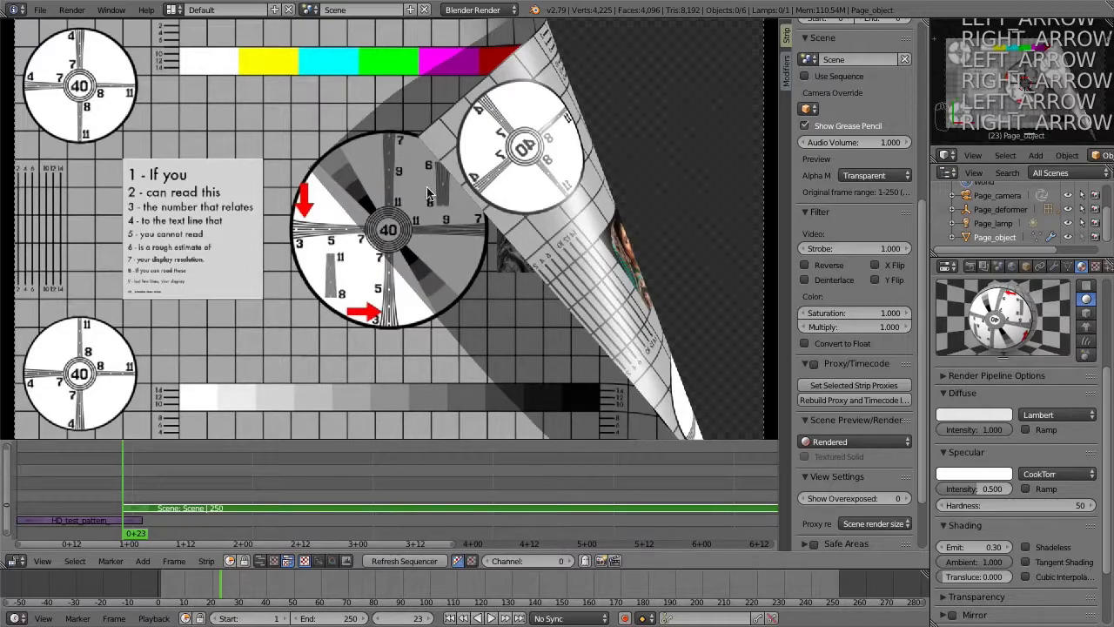
# Open the Emit value in the page material's shading settings for editing
pyautogui.click(976, 549)
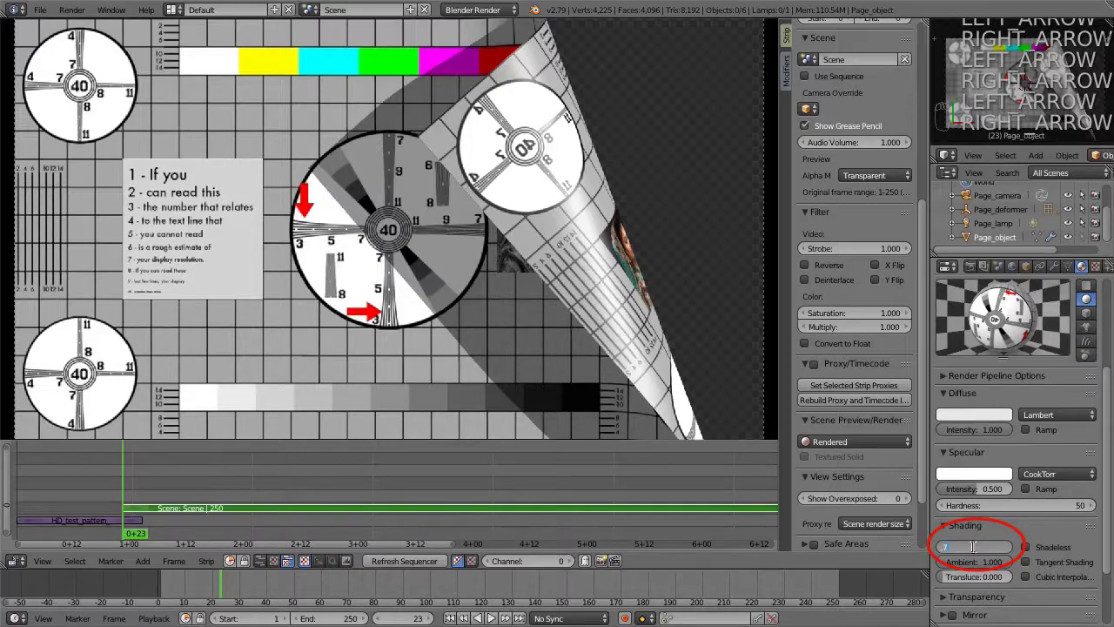
# Set the page material's emit to 0.70 and move to frame 24 to render the change
pyautogui.write('.7')
pyautogui.press('Return')
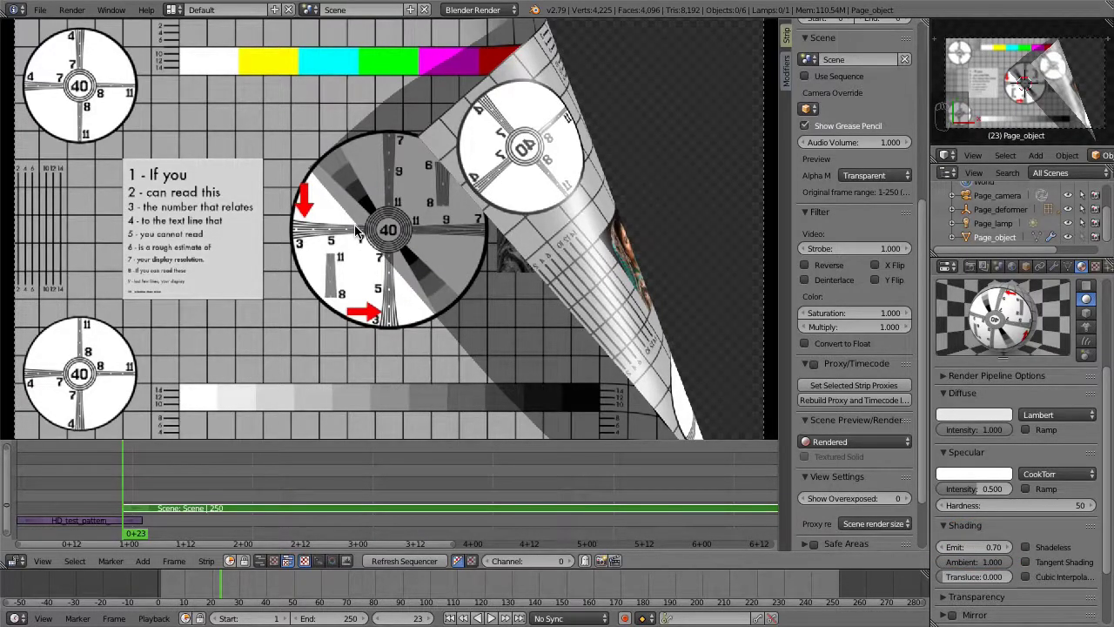
pyautogui.press('Right')
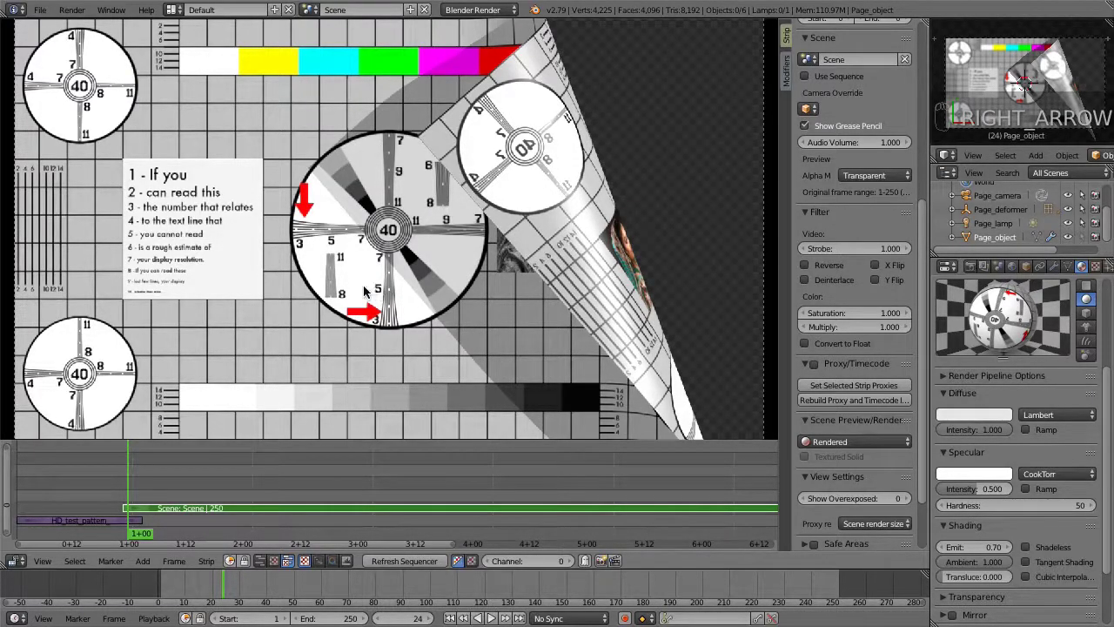
# Add a Wipe effect strip combining the HD test pattern image strip with the Scene strip
pyautogui.rightClick(109, 517)
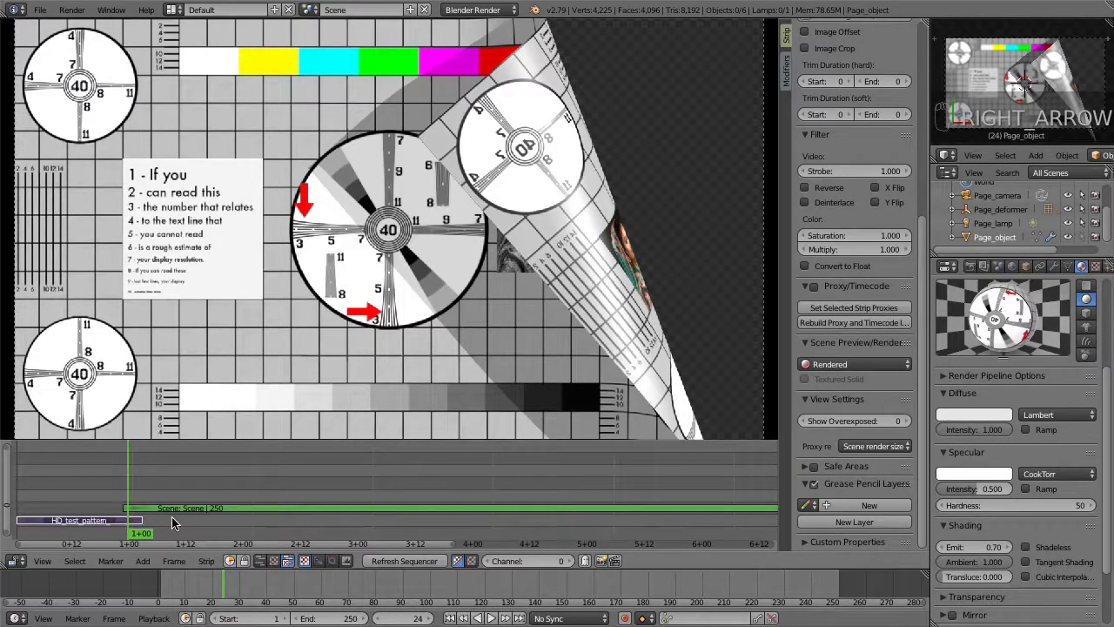
pyautogui.rightClick(265, 512)
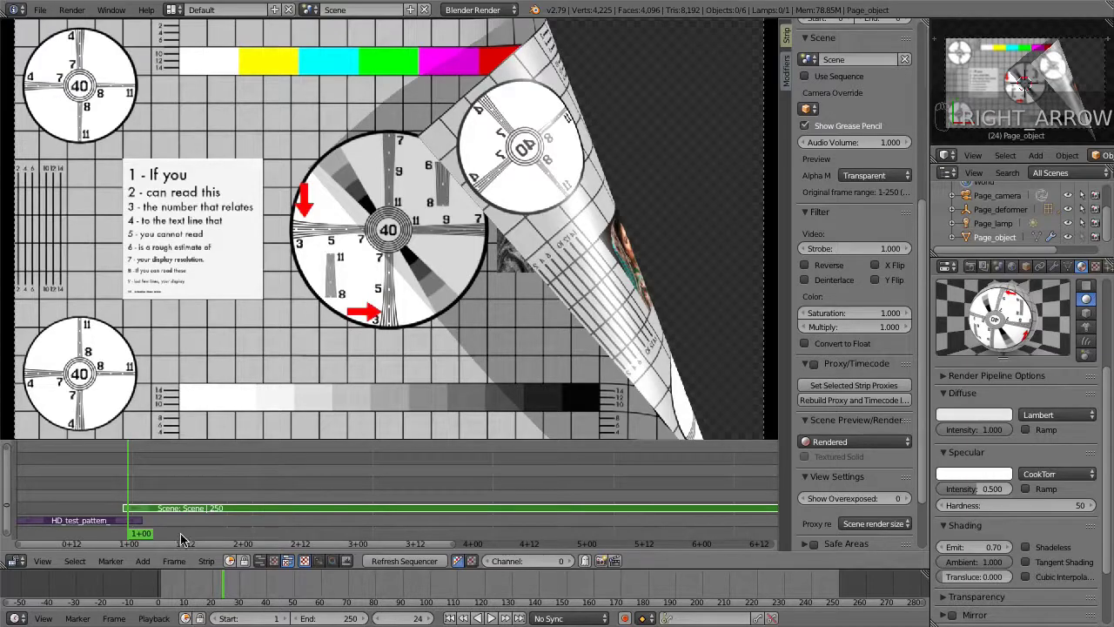
pyautogui.click(144, 561)
pyautogui.moveTo(174, 462)
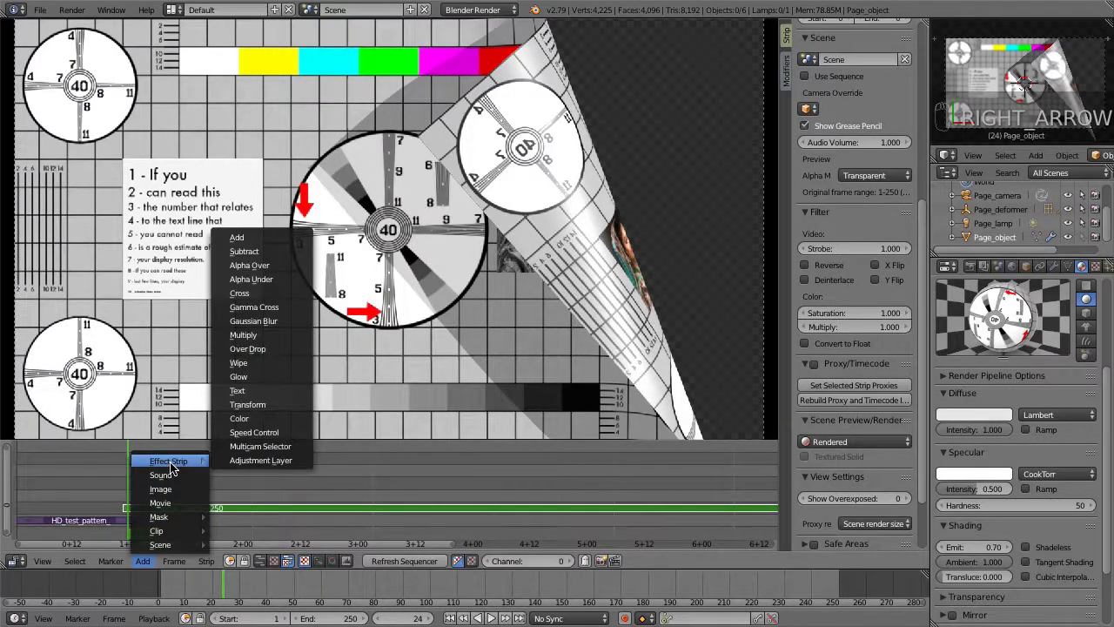
pyautogui.click(280, 364)
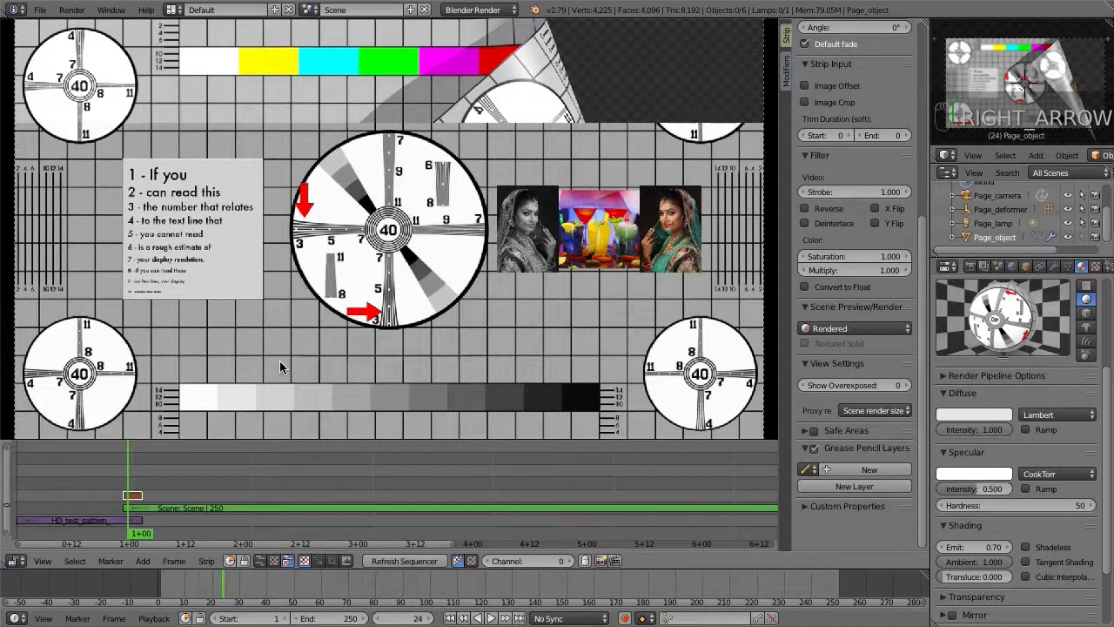
# Disable the wipe's default fade, then set its angle to -23.5° and effect fader to 0.578
pyautogui.scroll(8, 917, 103)
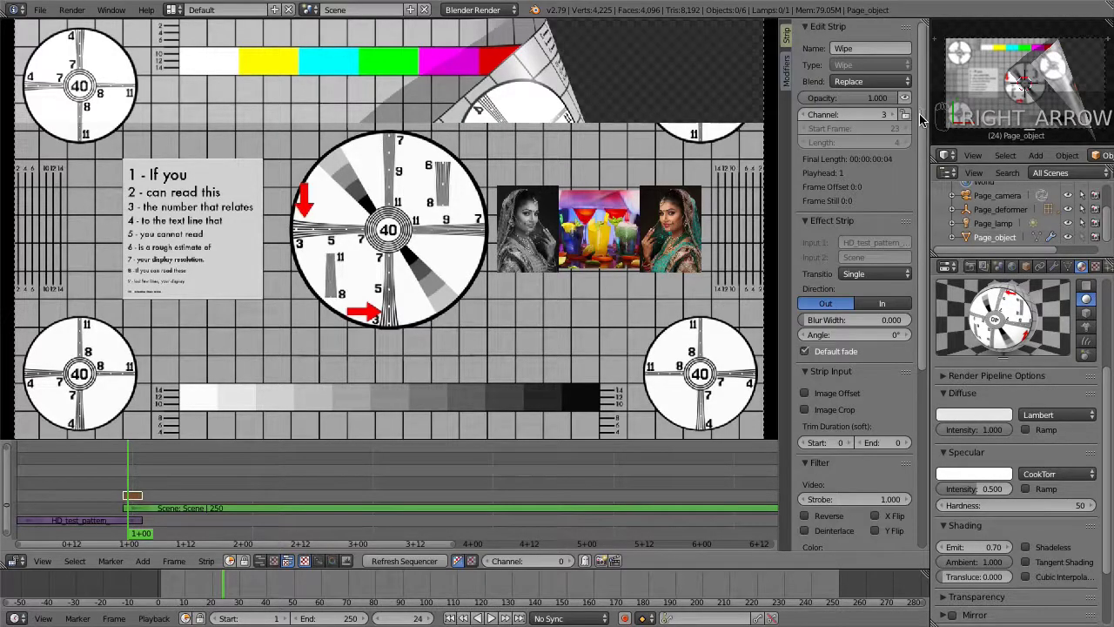
pyautogui.click(806, 350)
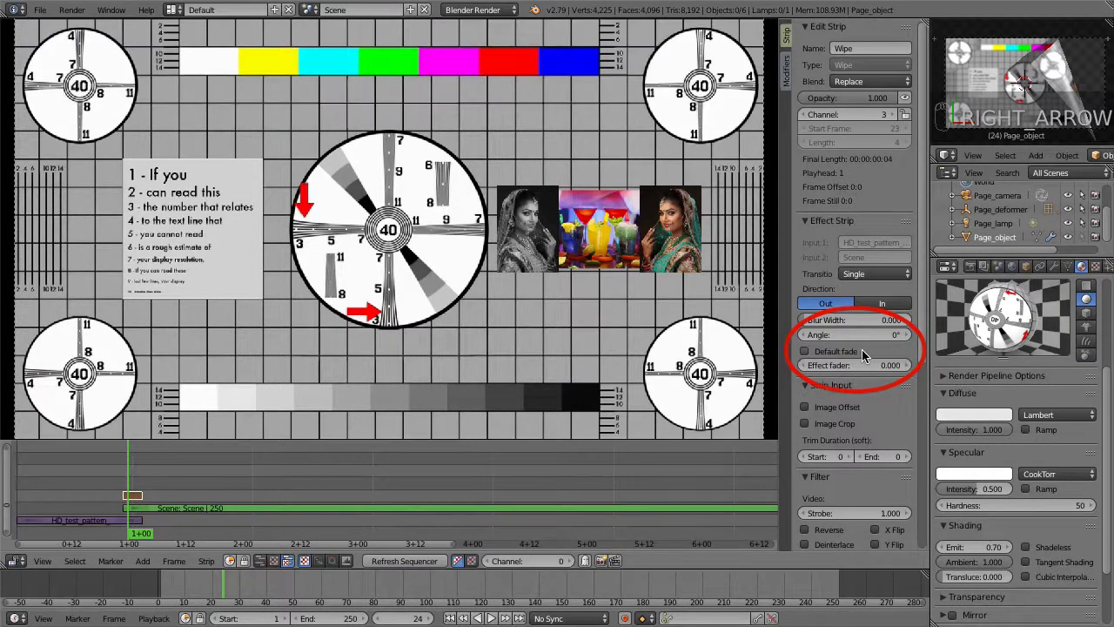
pyautogui.moveTo(857, 365); pyautogui.dragTo(924, 366)
pyautogui.moveTo(857, 335); pyautogui.dragTo(818, 335)
pyautogui.moveTo(870, 365)
pyautogui.mouseDown()
pyautogui.moveTo(849, 365)
pyautogui.moveTo(905, 365)
pyautogui.moveTo(870, 365)
pyautogui.mouseUp()
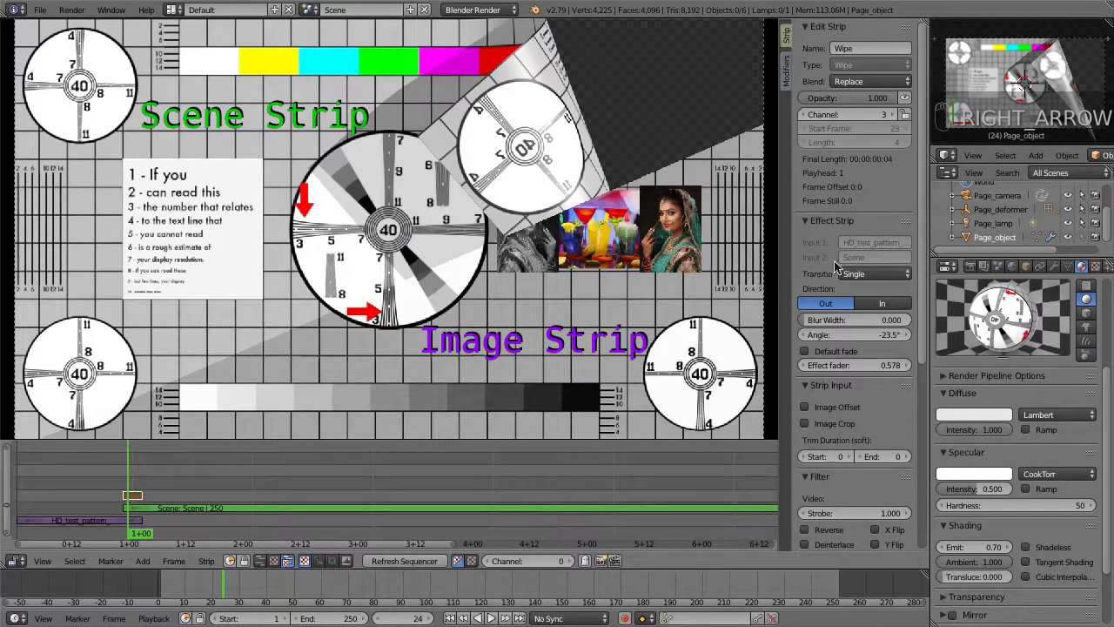
# Set the energy of Page_lamp to 0.210, then move to frame 25 and refresh the sequencer preview
pyautogui.click(964, 226)
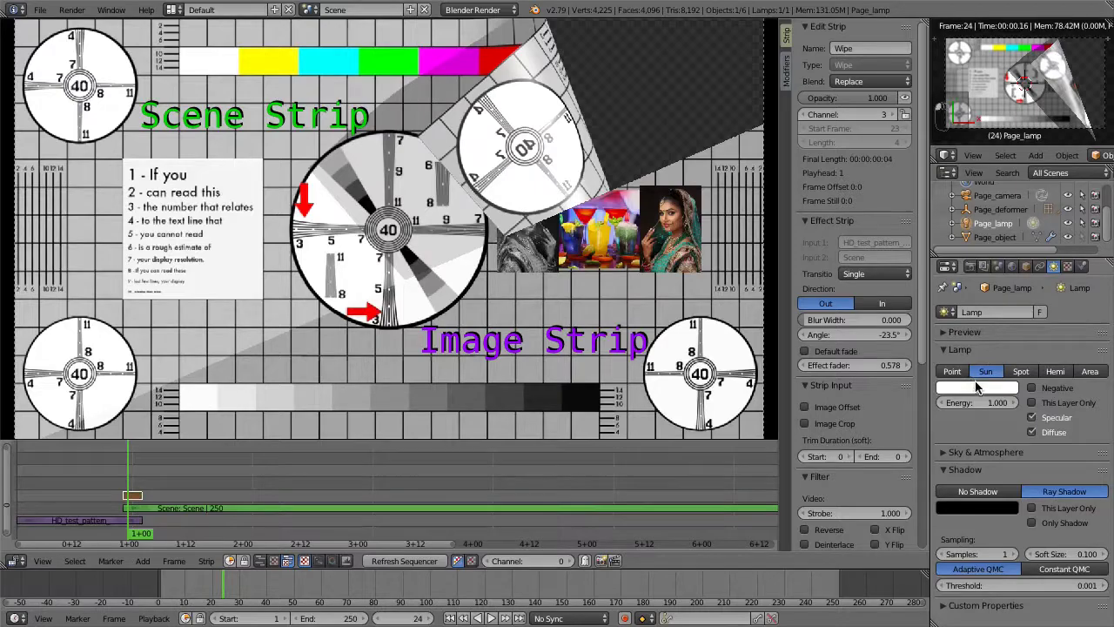
pyautogui.moveTo(976, 402)
pyautogui.mouseDown()
pyautogui.moveTo(948, 402)
pyautogui.moveTo(983, 402)
pyautogui.mouseUp()
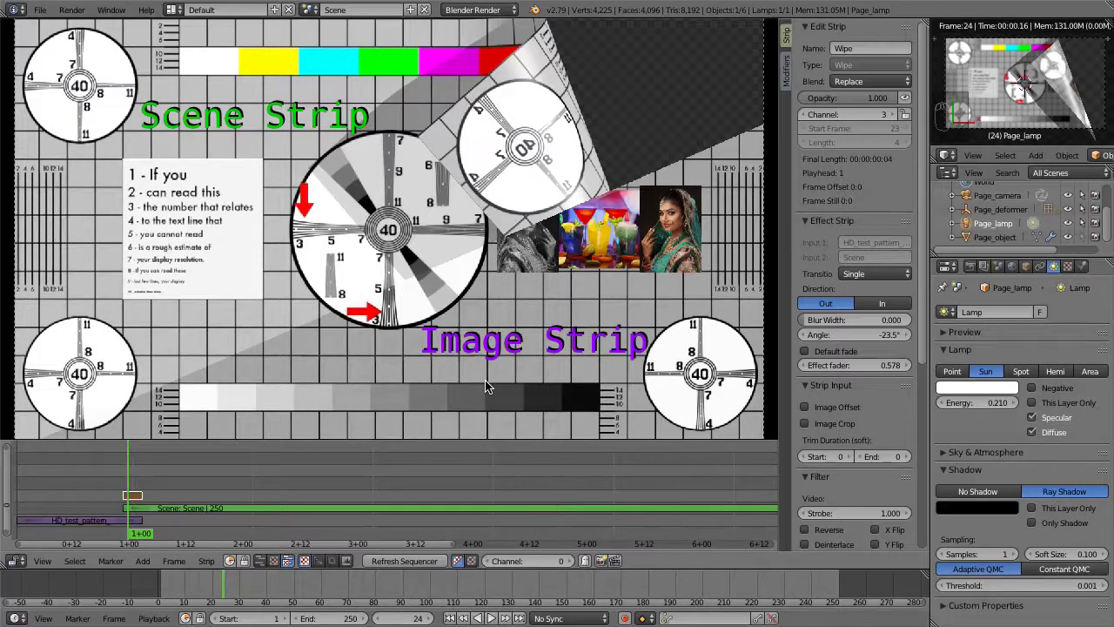
pyautogui.press('Right')
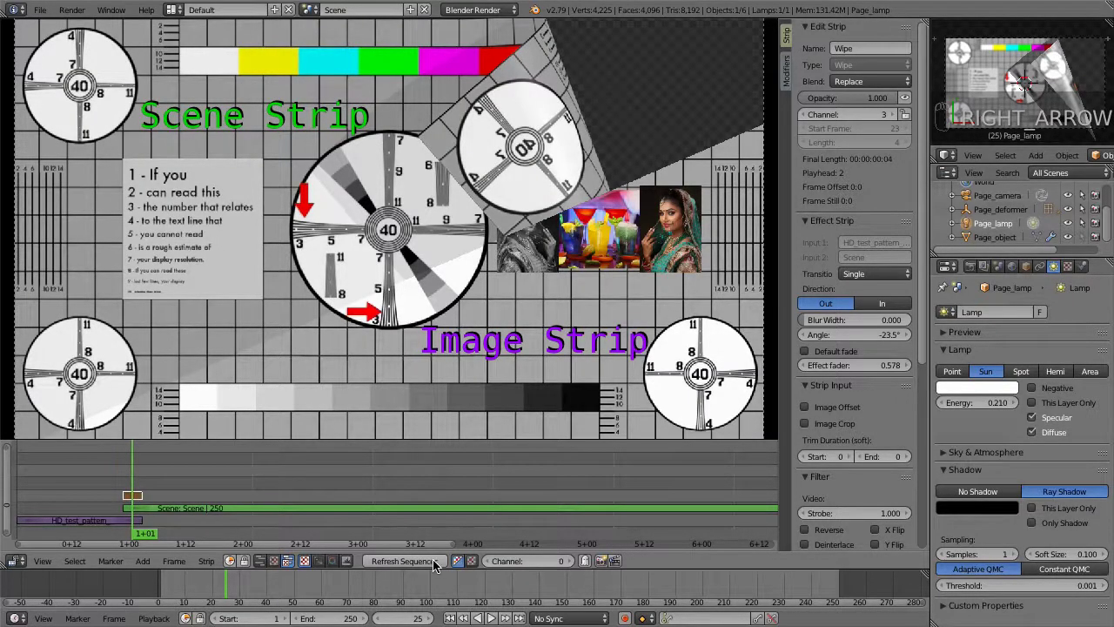
pyautogui.click(438, 562)
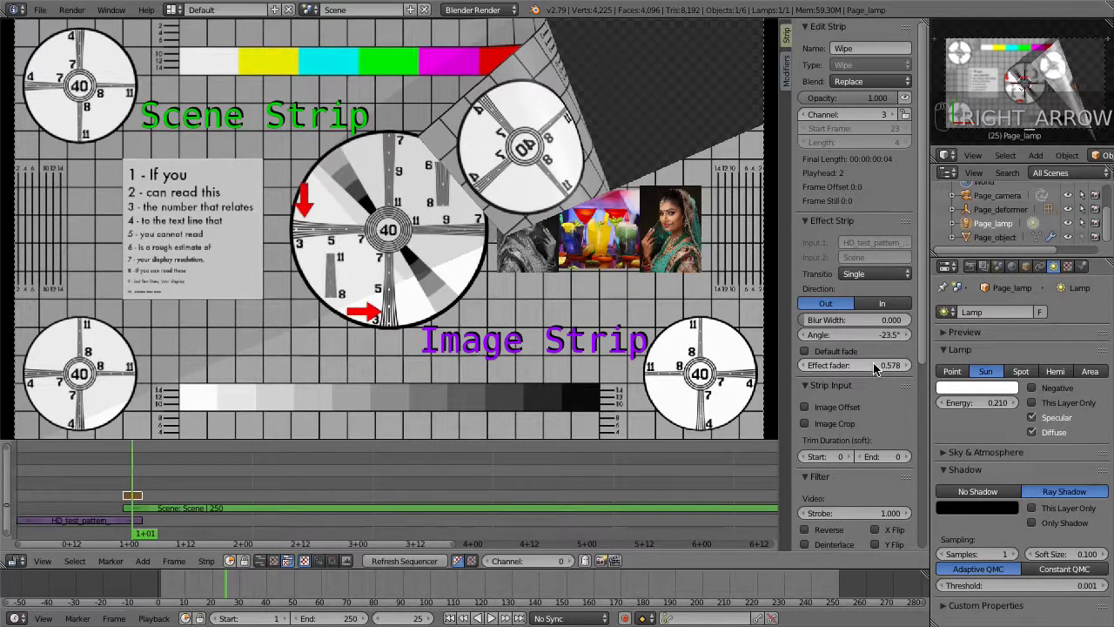
# Set the sun lamp's energy to 0.540 and, back at frame 24, the wipe's effect fader to 0.563
pyautogui.moveTo(872, 366); pyautogui.dragTo(866, 365)
pyautogui.moveTo(976, 402); pyautogui.dragTo(985, 402)
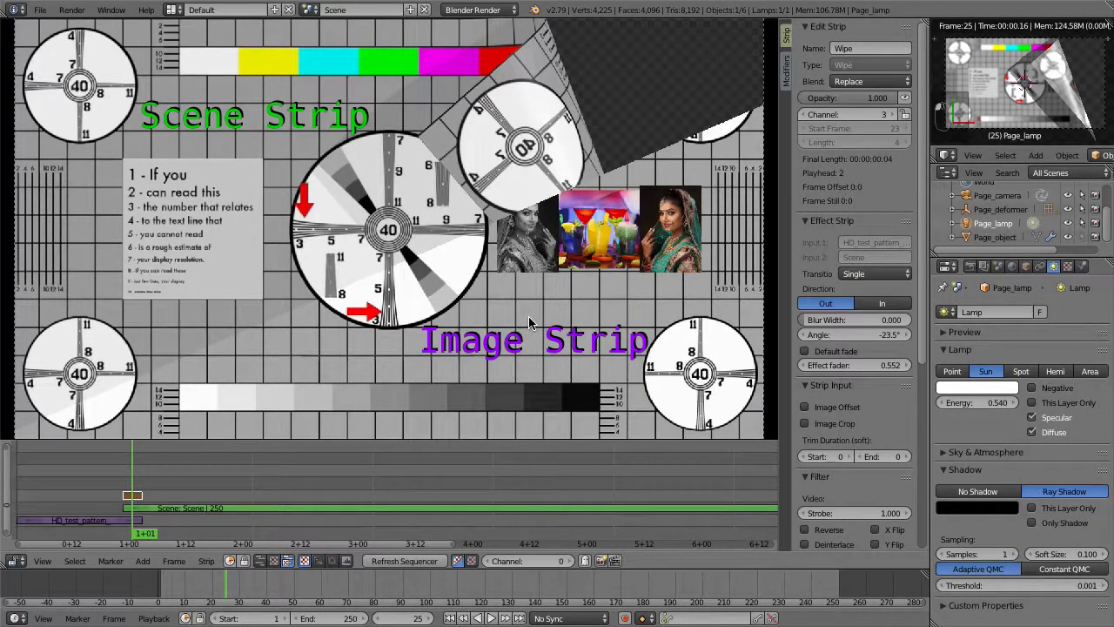
pyautogui.press('Left')
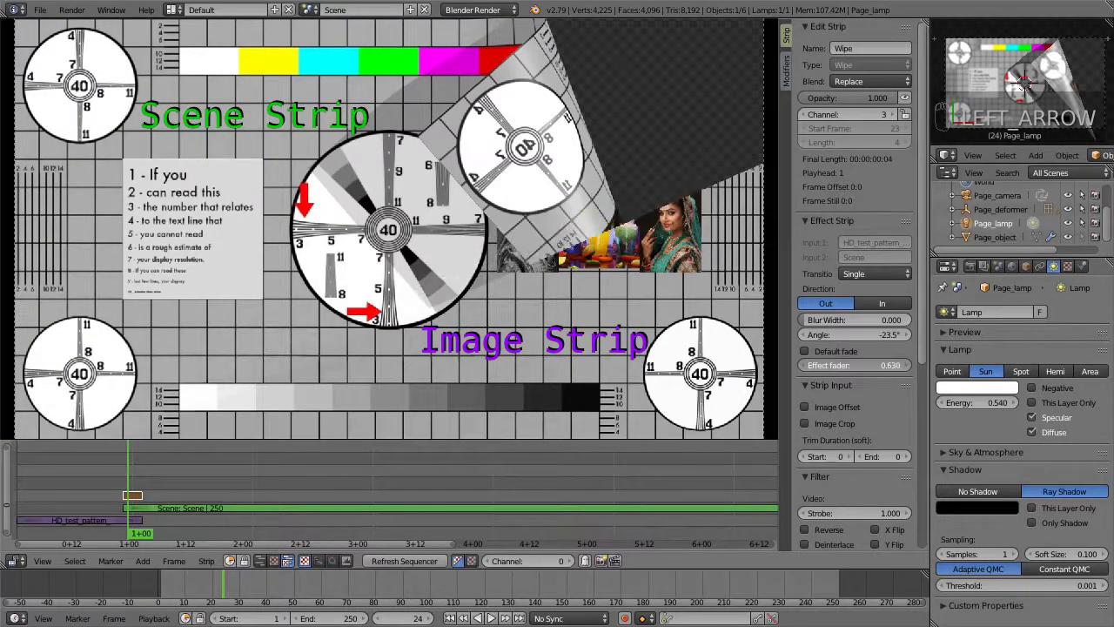
pyautogui.moveTo(833, 366); pyautogui.dragTo(833, 367)
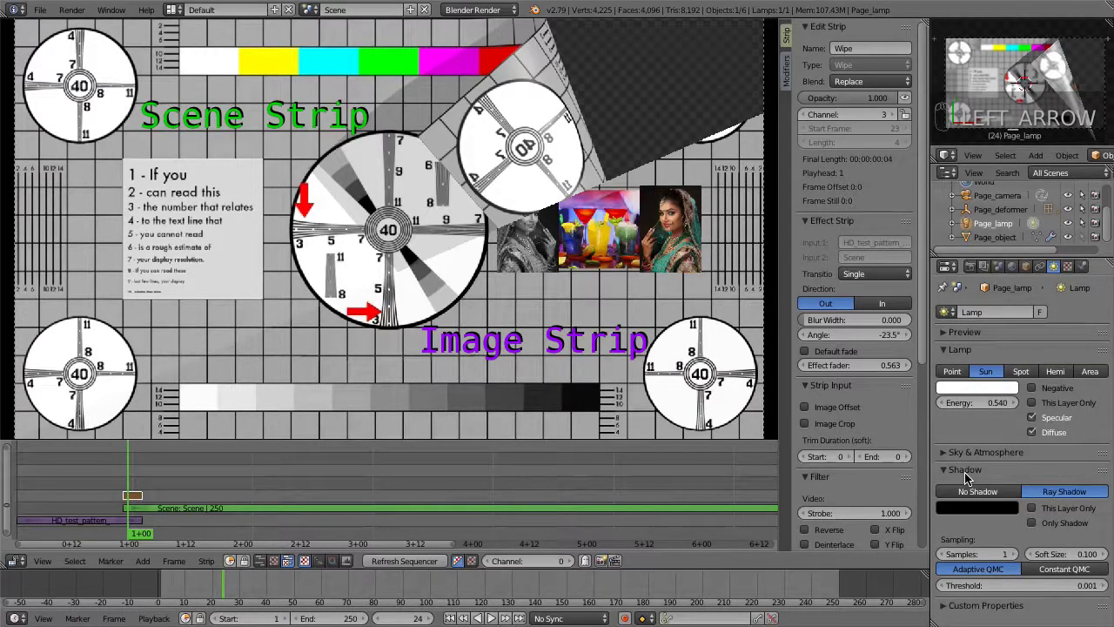
# Sample the background grey of the image strip and scene strip with the shadow colour's eyedropper and compare their HSV values
pyautogui.click(986, 513)
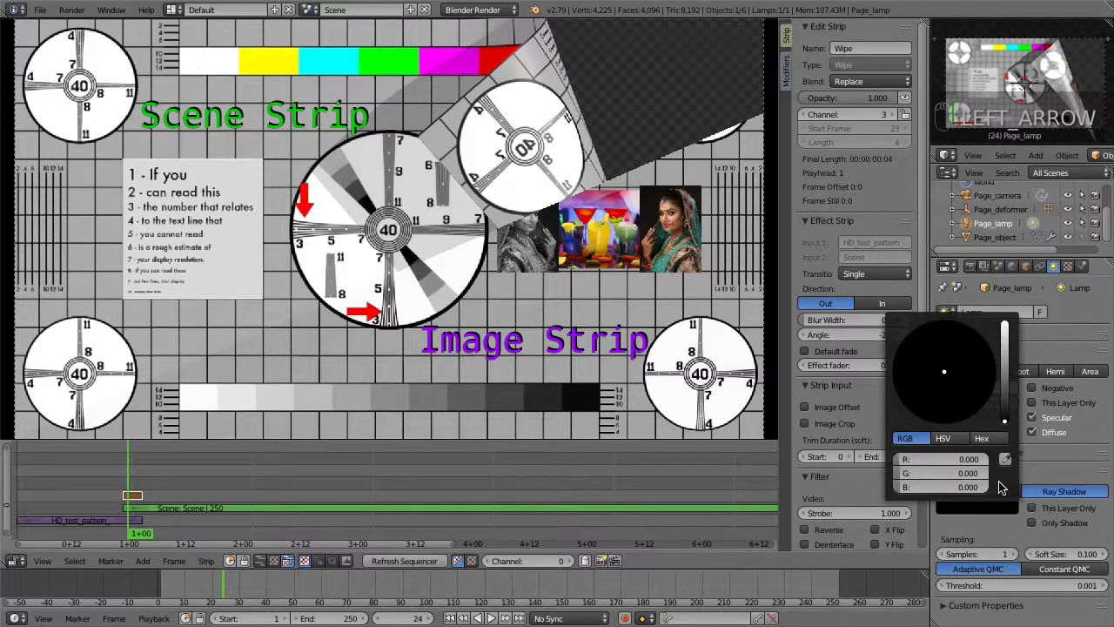
pyautogui.click(954, 441)
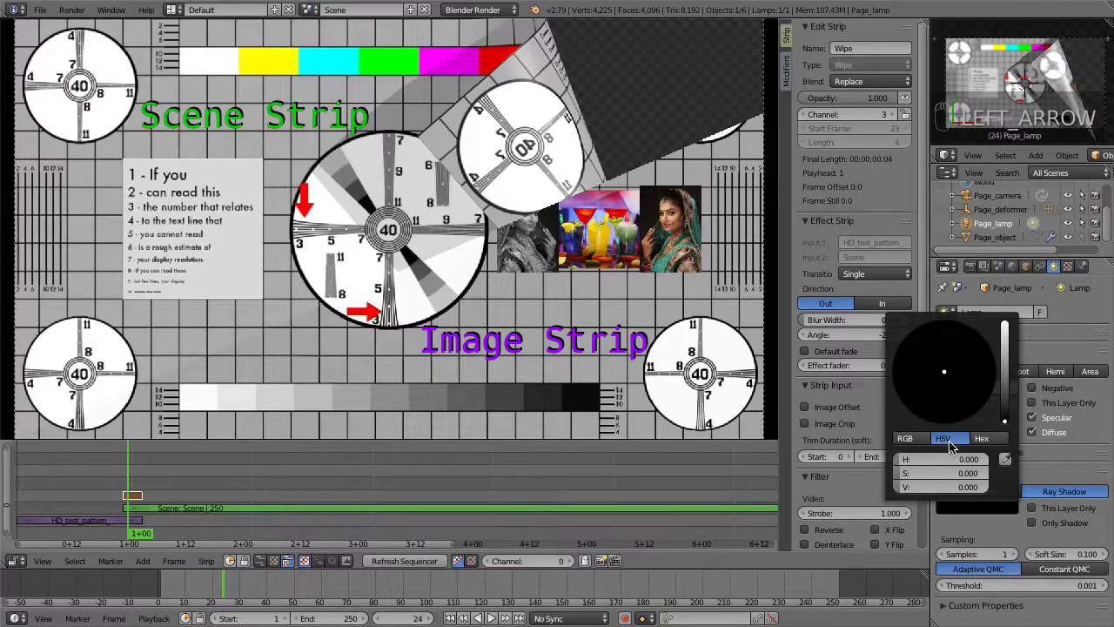
pyautogui.click(1005, 459)
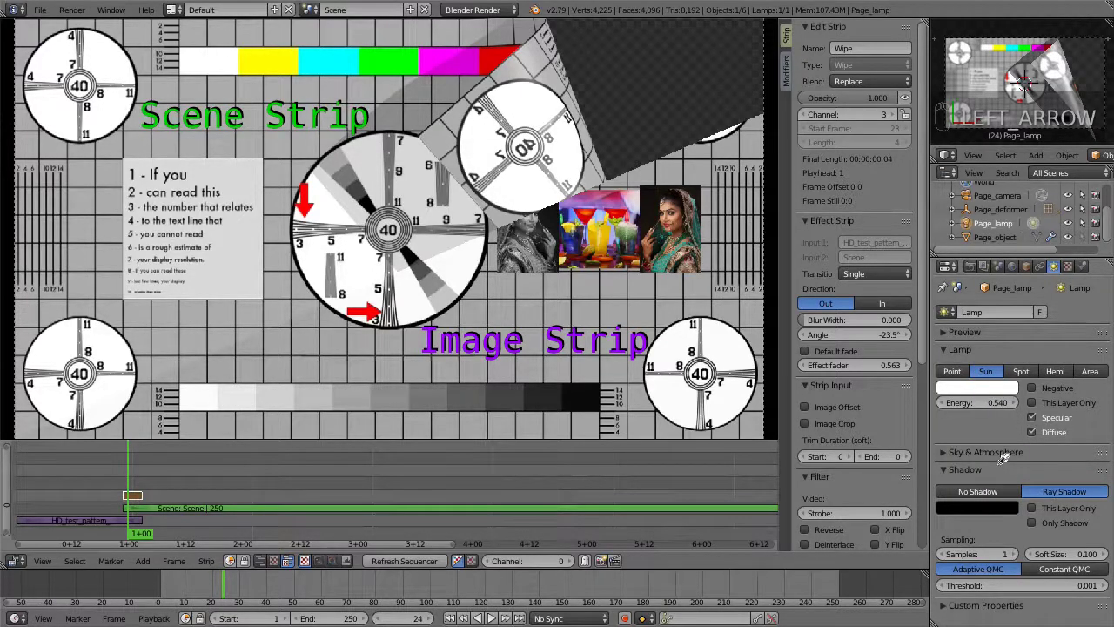
pyautogui.click(298, 340)
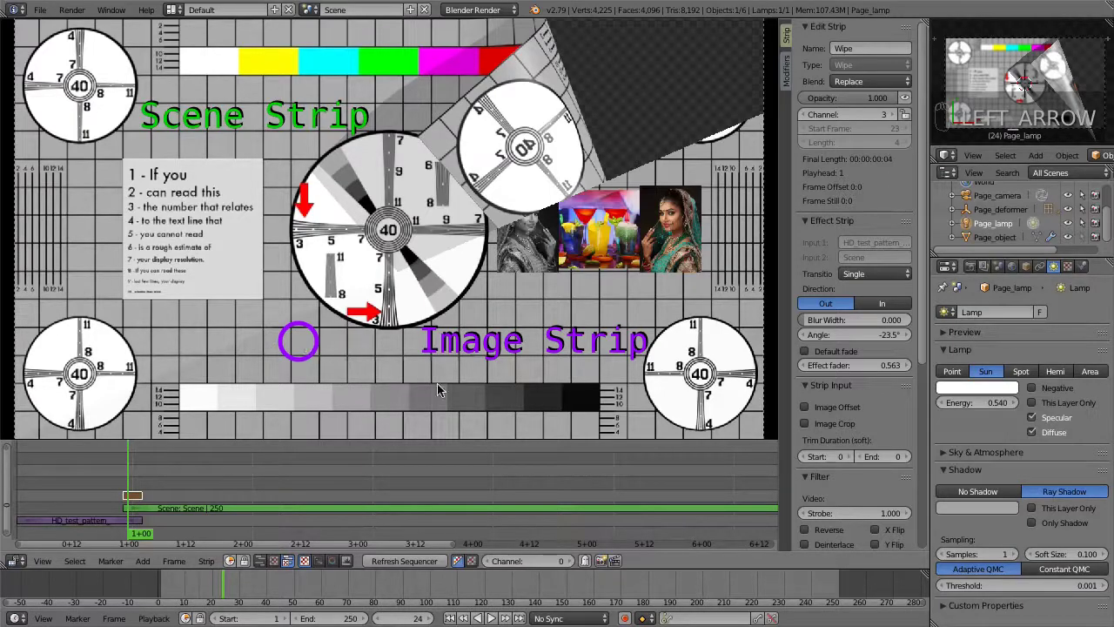
pyautogui.click(989, 513)
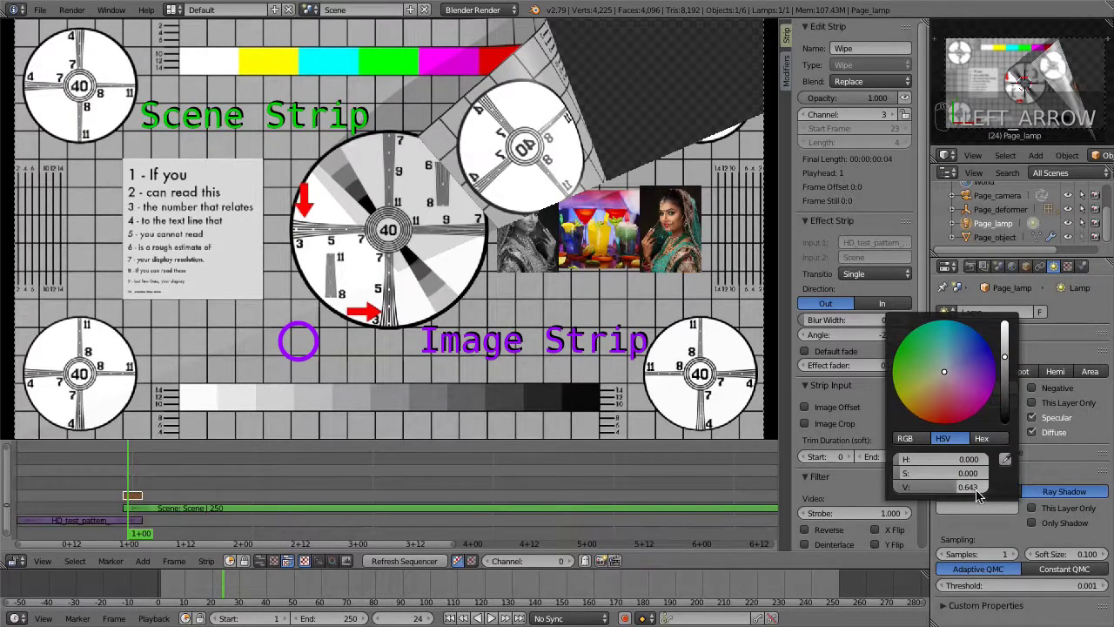
pyautogui.hotkey('ctrl', 'c')
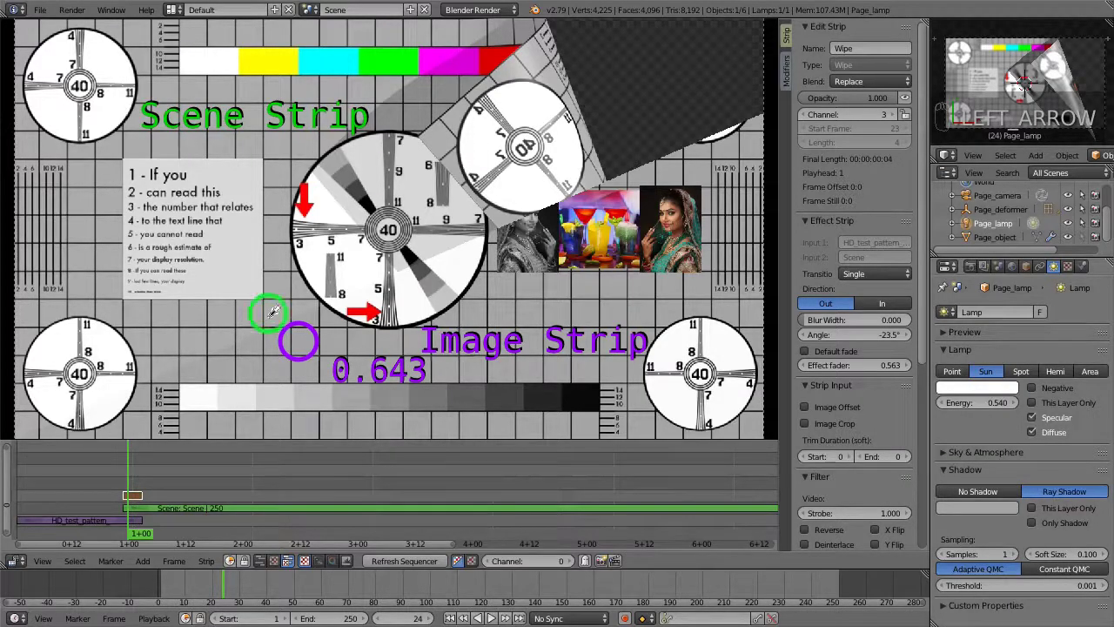
pyautogui.click(976, 509)
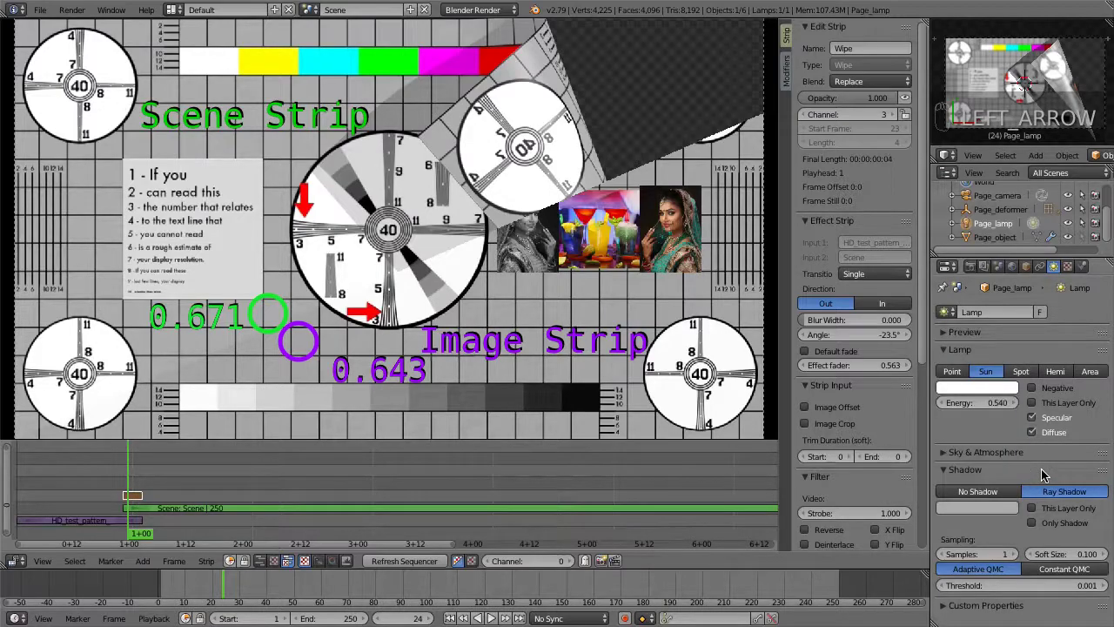
# Set the sun lamp's energy to 0.400 and move to frame 25 to render the change
pyautogui.click(995, 401)
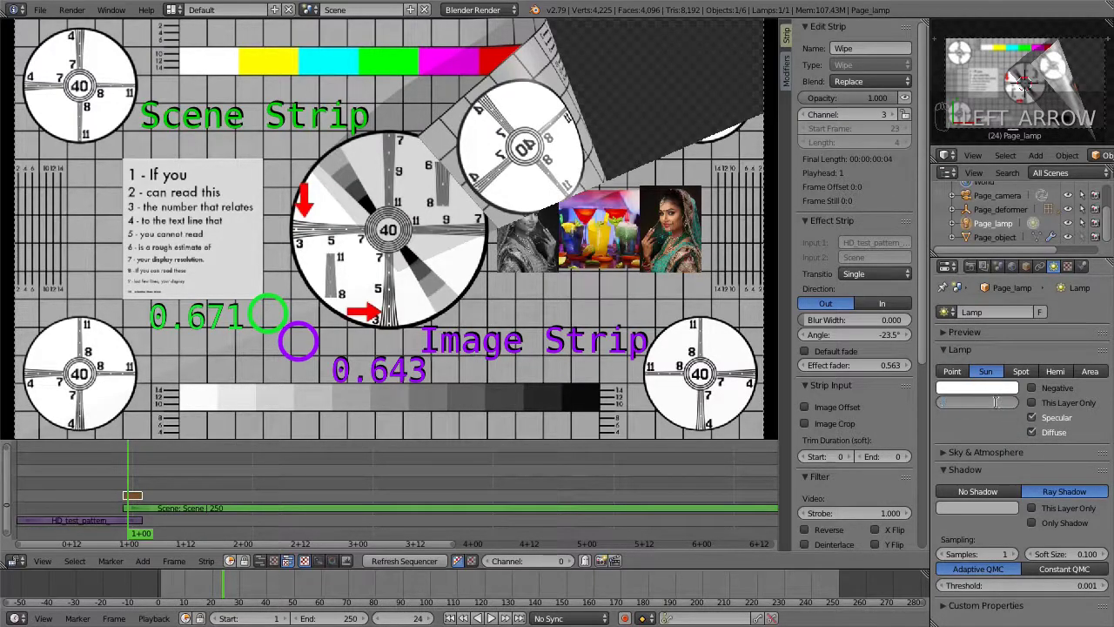
pyautogui.press('Return')
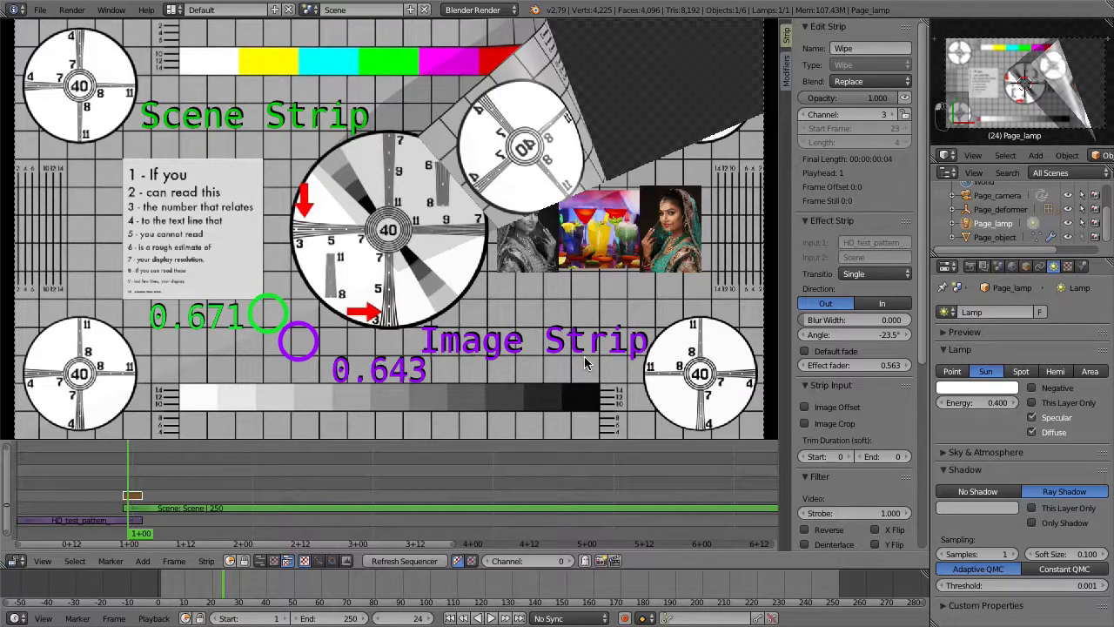
pyautogui.press('Right')
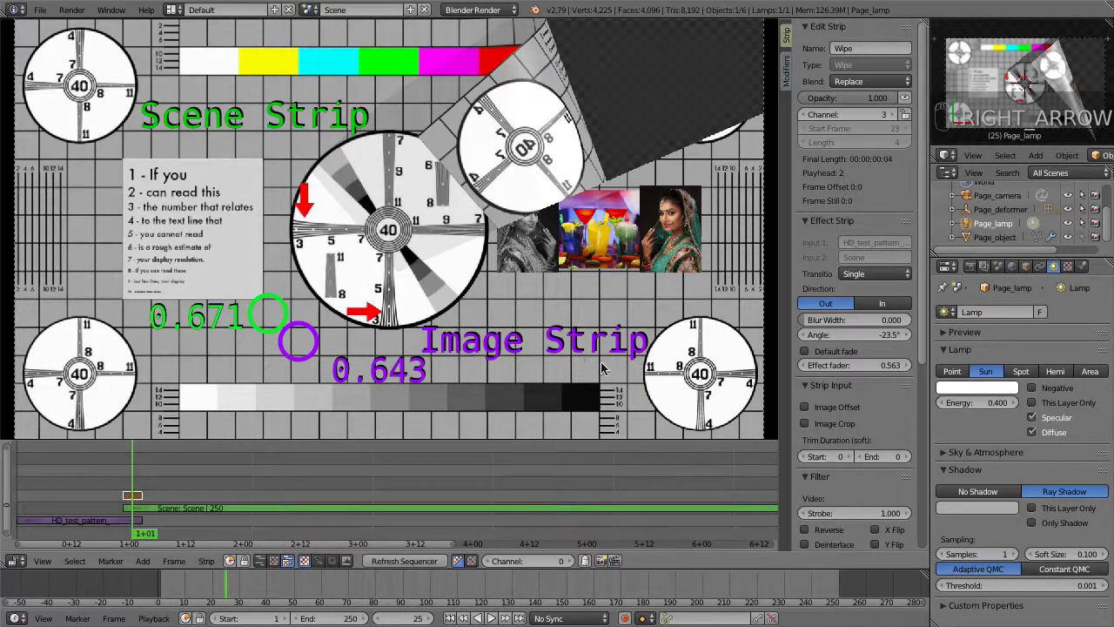
# Sample the scene strip's grey again with the eyedropper, then restore the lamp's shadow colour to black
pyautogui.click(994, 514)
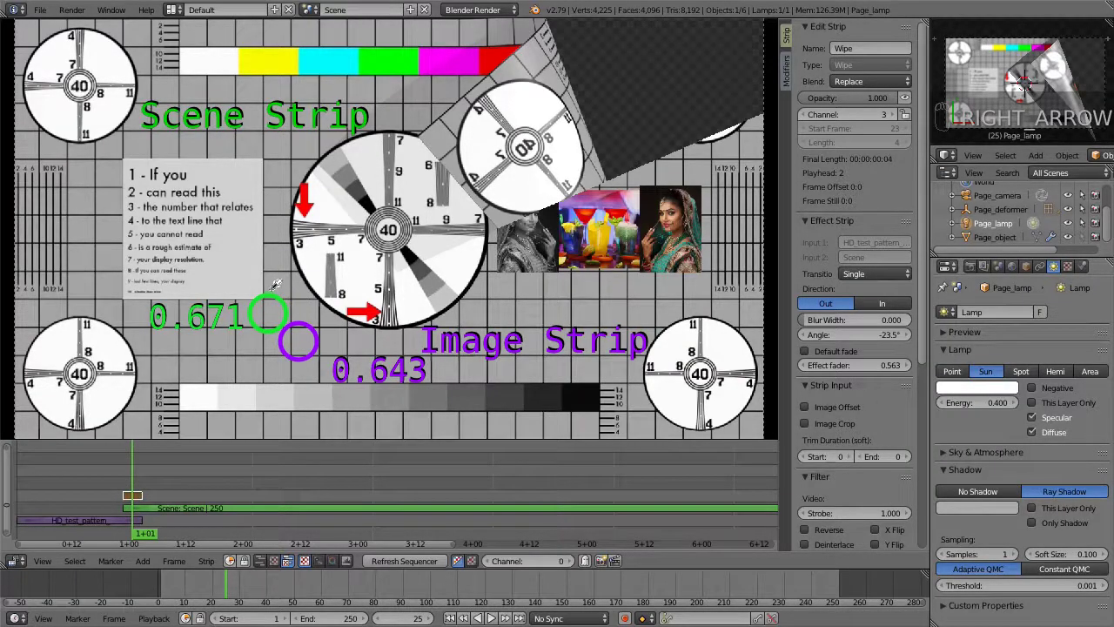
pyautogui.click(957, 508)
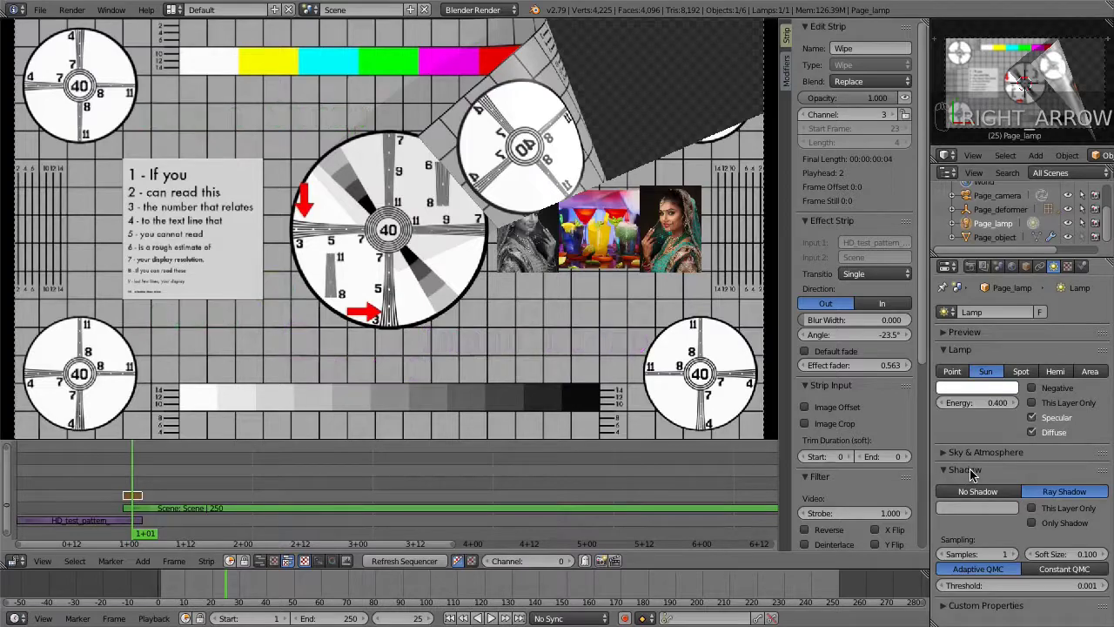
pyautogui.click(979, 510)
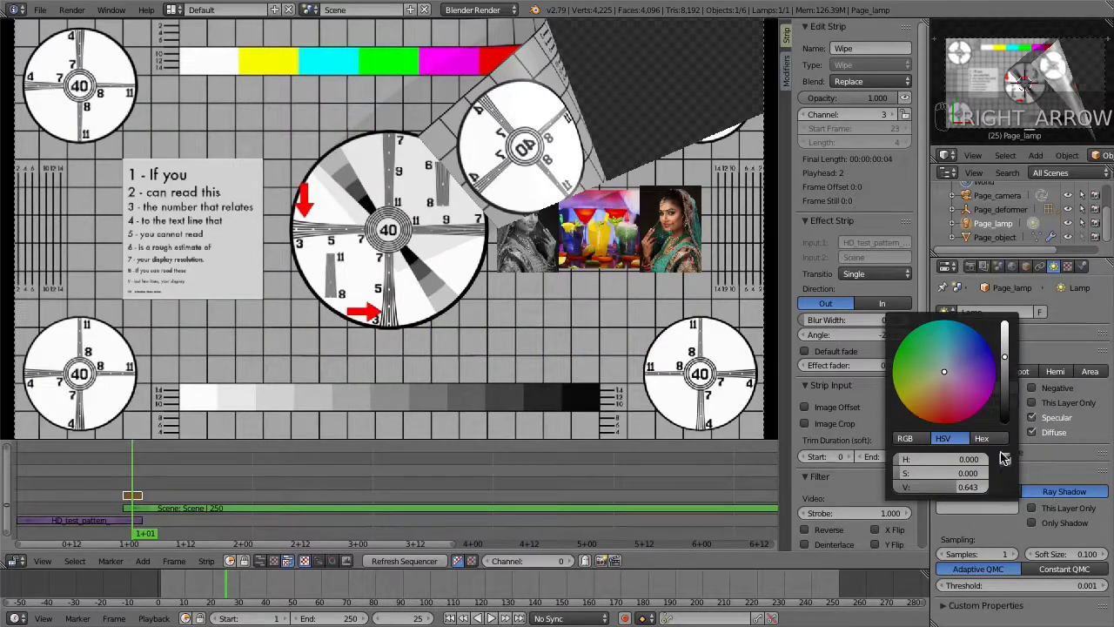
pyautogui.moveTo(1006, 360); pyautogui.dragTo(1012, 444)
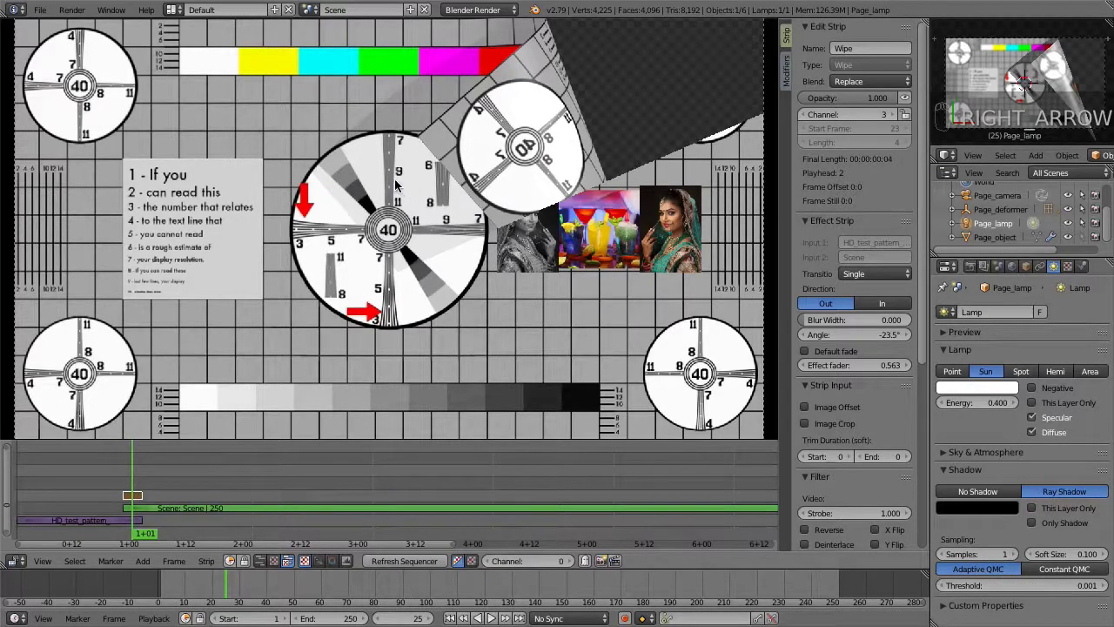
# Select Page_object, set its material's emit to 0.95, and move to frame 26 to render the change
pyautogui.click(968, 238)
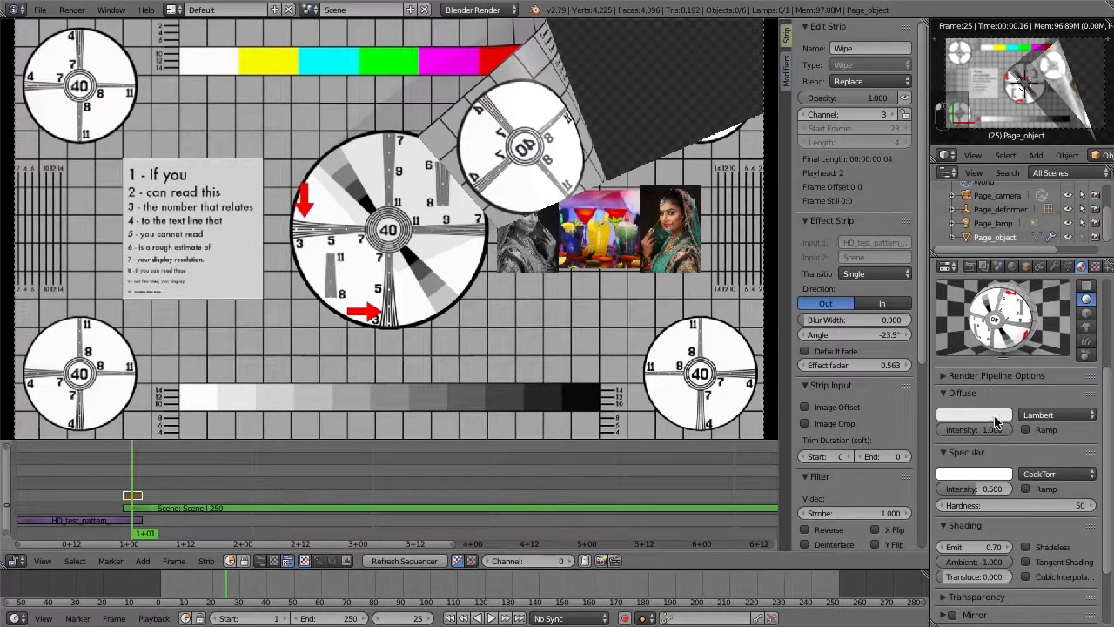
pyautogui.moveTo(970, 546); pyautogui.dragTo(988, 547)
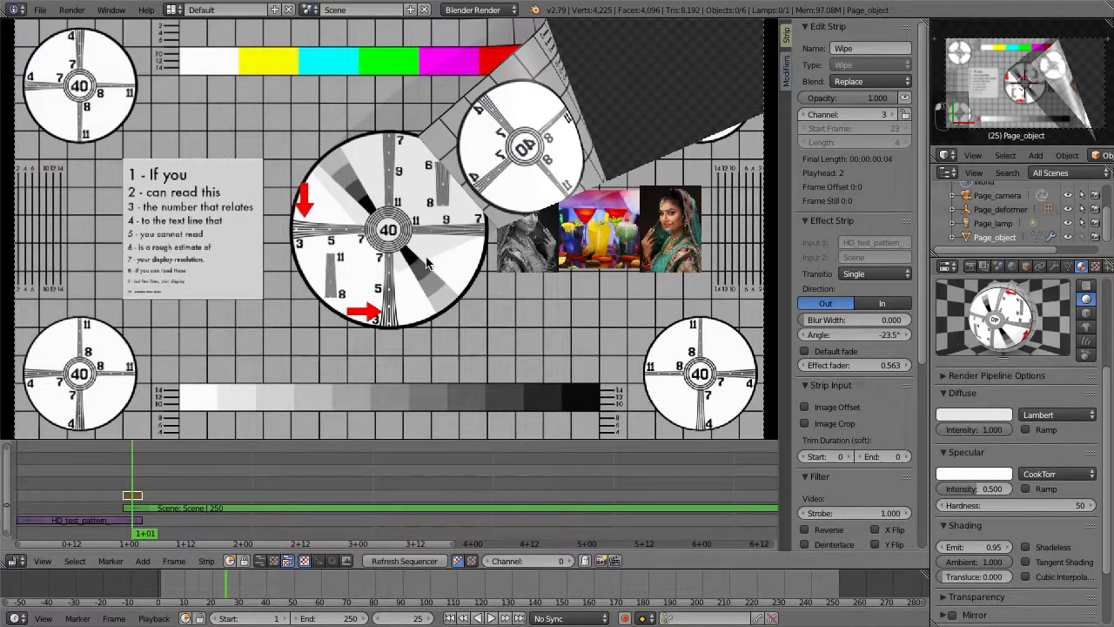
pyautogui.press('Right')
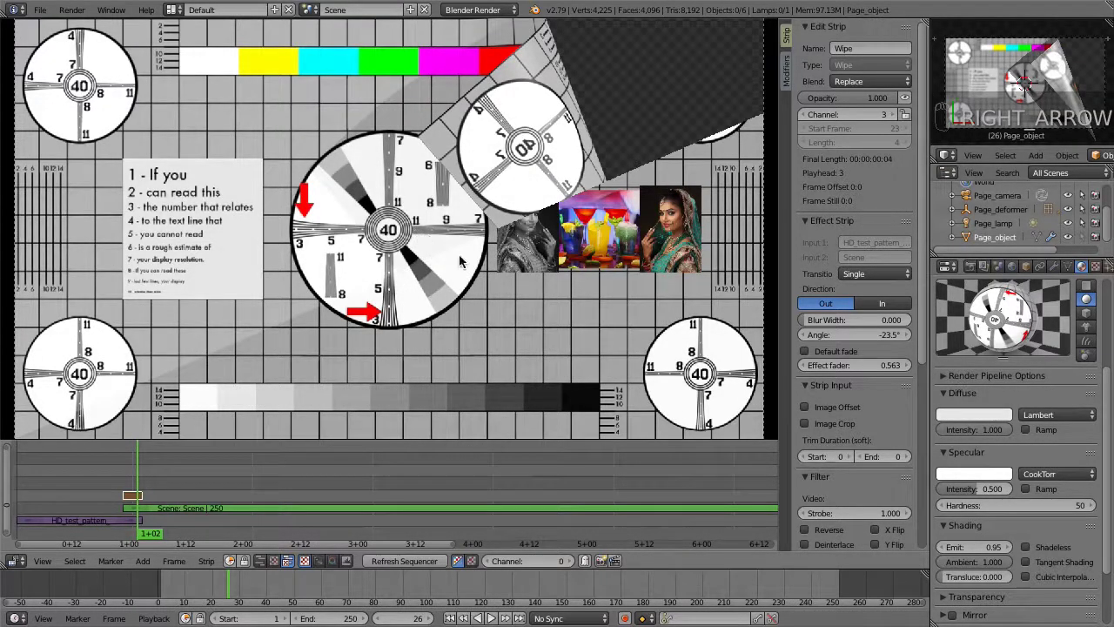
# Set the page material's emit to 0.30
pyautogui.click(985, 547)
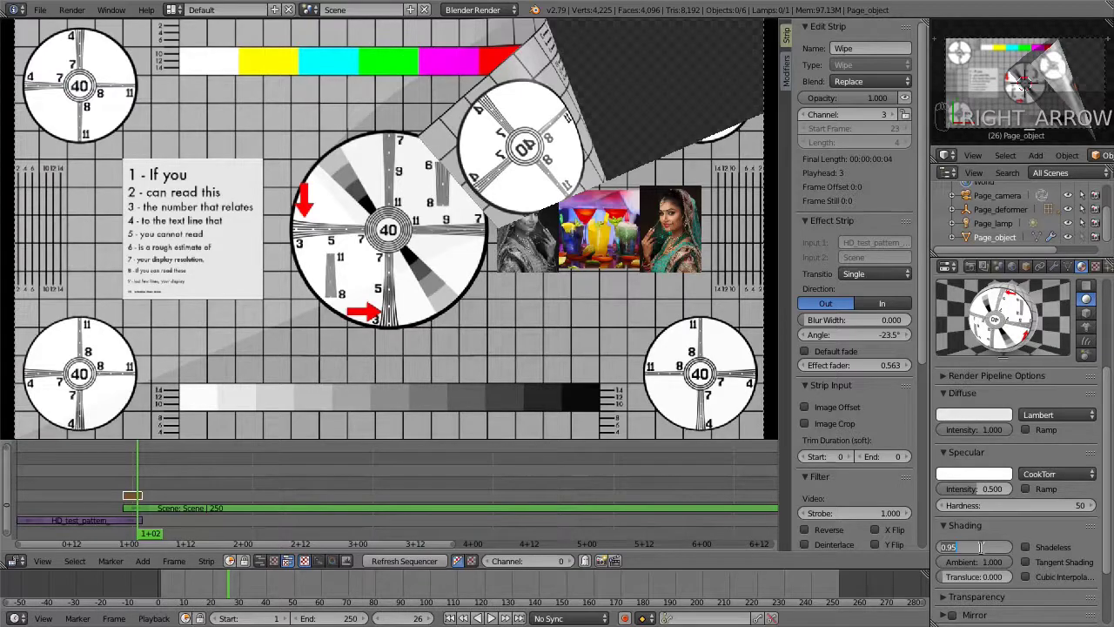
pyautogui.write('.3')
pyautogui.press('Return')
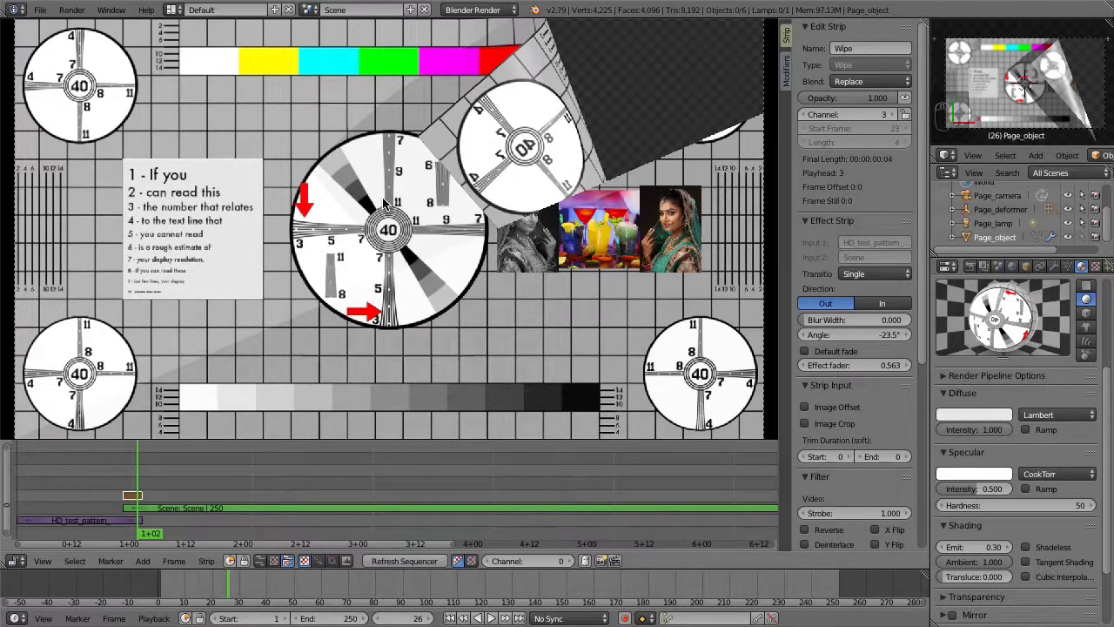
# Set Page_lamp's energy to 0.950 and compare the strips at frame 24 by moving the wipe's effect fader to 0.607
pyautogui.press('Left')
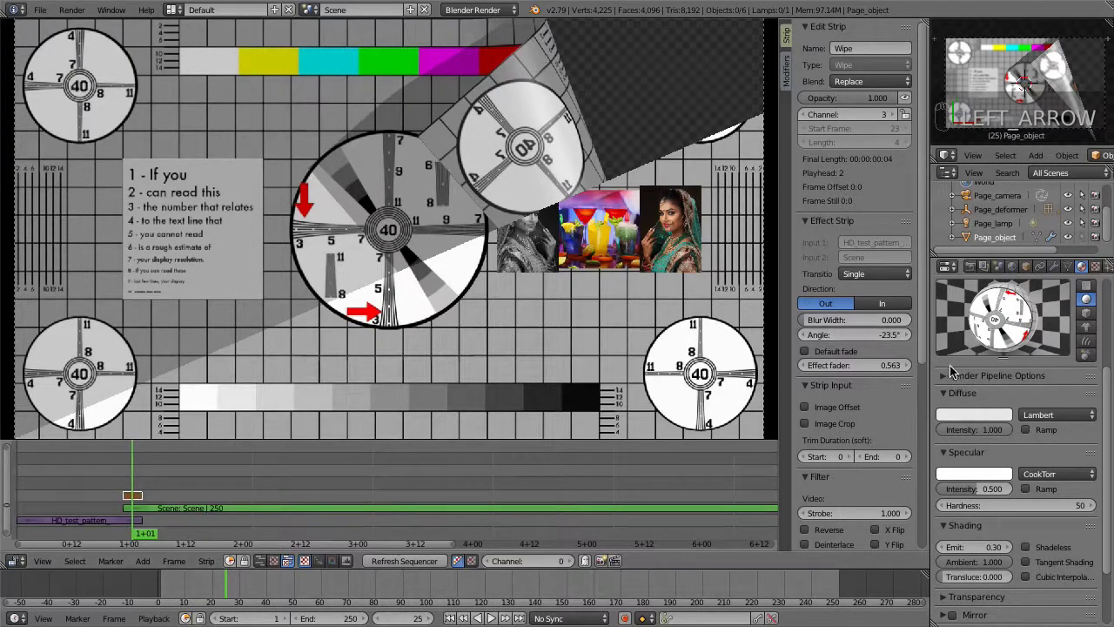
pyautogui.click(968, 225)
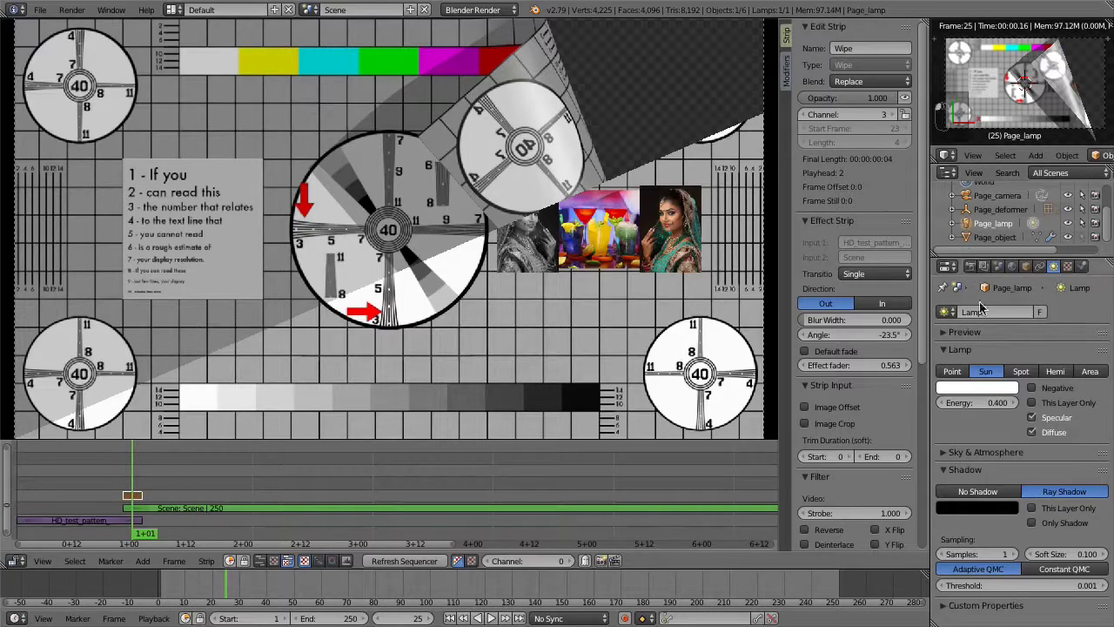
pyautogui.click(991, 403)
pyautogui.write('0')
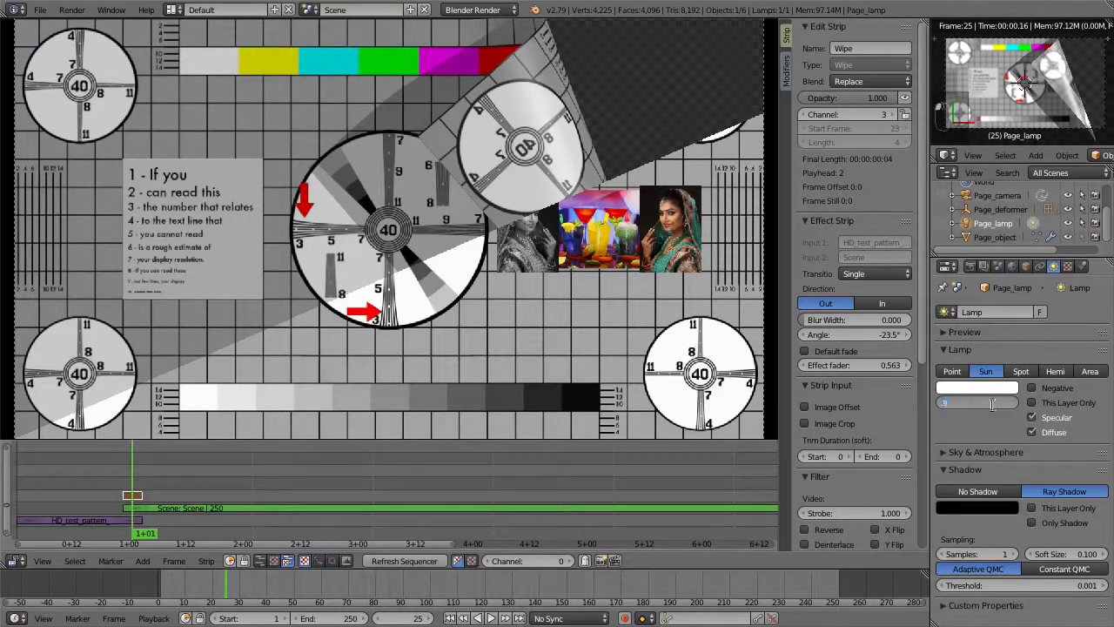
pyautogui.write('.95')
pyautogui.press('Return')
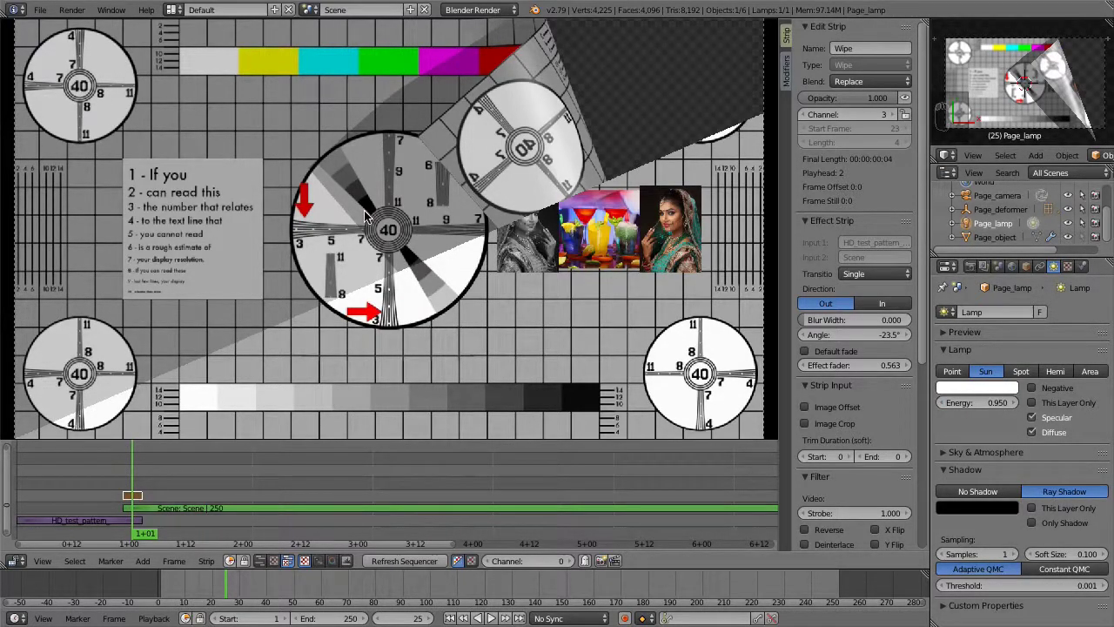
pyautogui.press('Left')
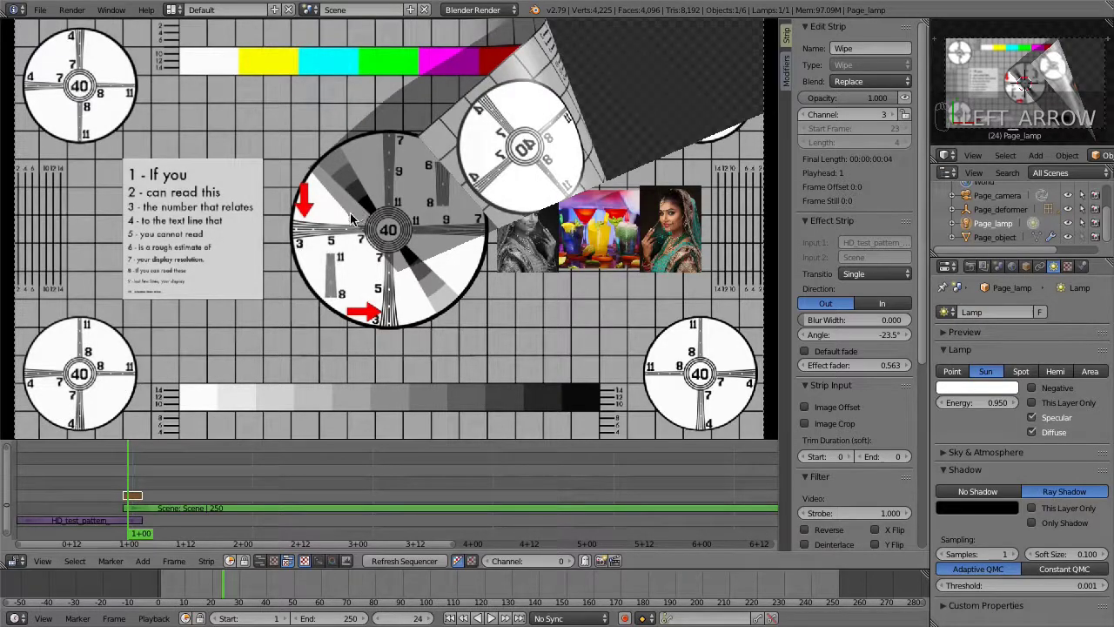
pyautogui.moveTo(856, 367)
pyautogui.mouseDown()
pyautogui.moveTo(825, 367)
pyautogui.moveTo(866, 367)
pyautogui.mouseUp()
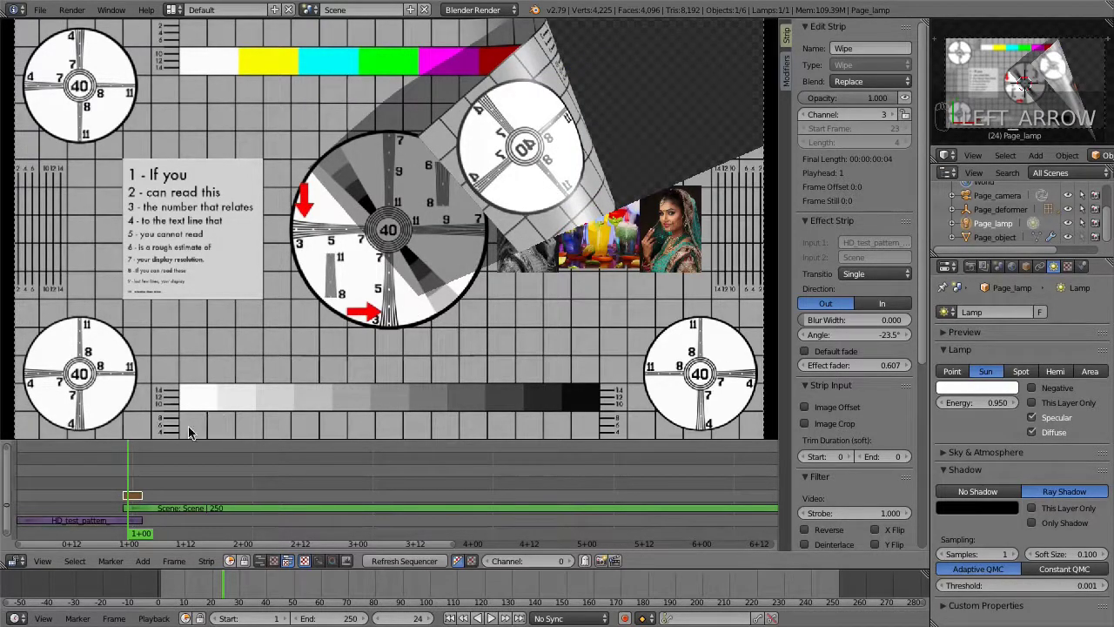
# Delete the Wipe effect strip and the HD_test_pattern image strip from the sequencer
pyautogui.press('x')
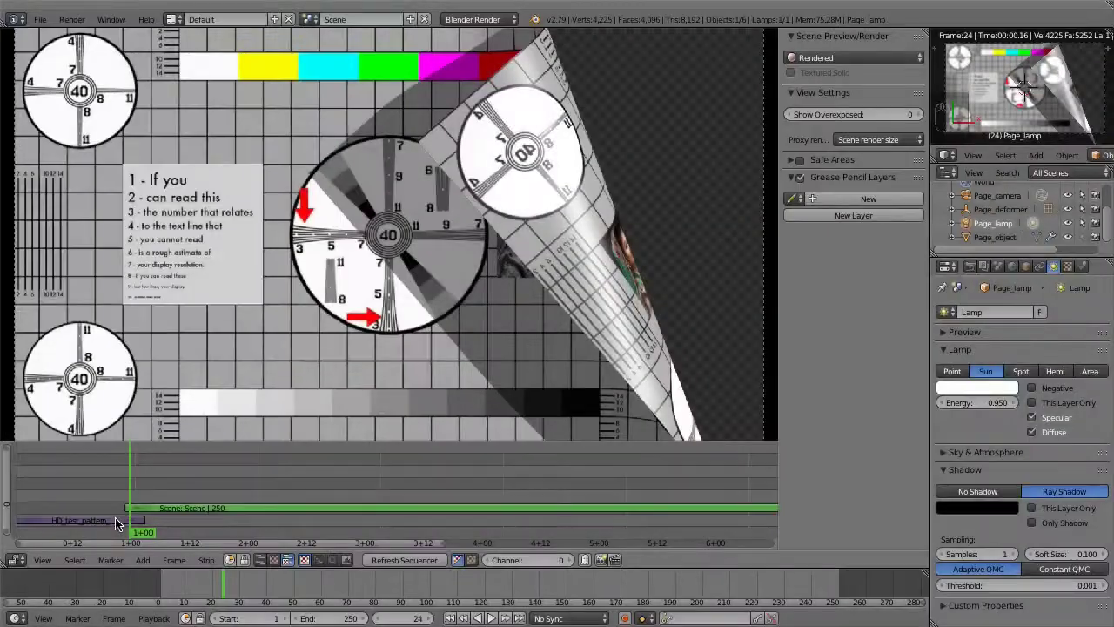
pyautogui.click(115, 521)
pyautogui.press('x')
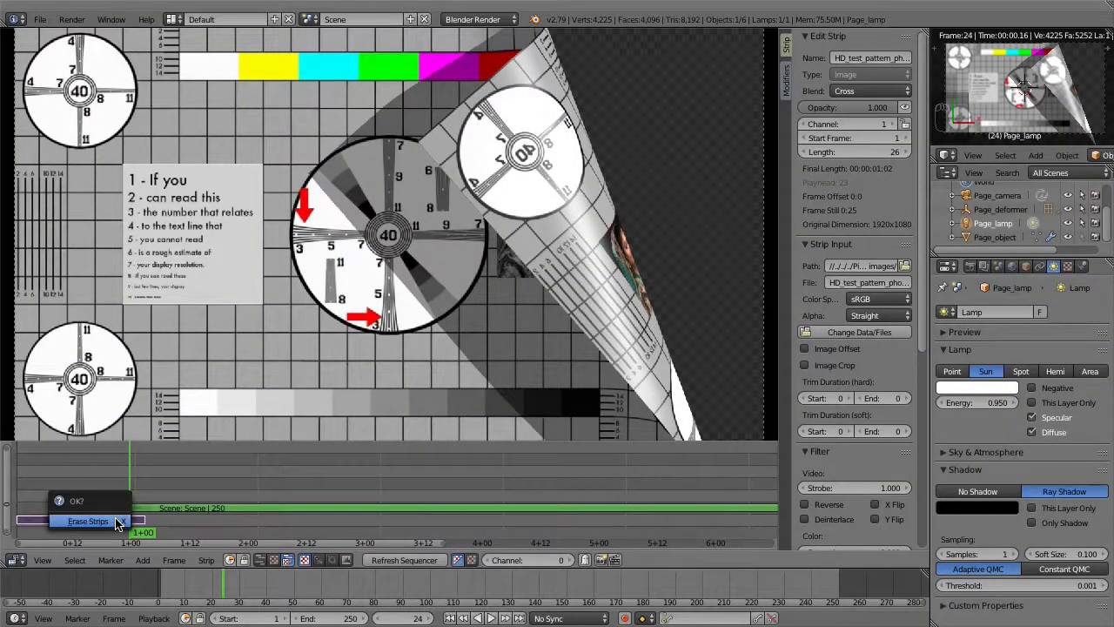
pyautogui.click(119, 522)
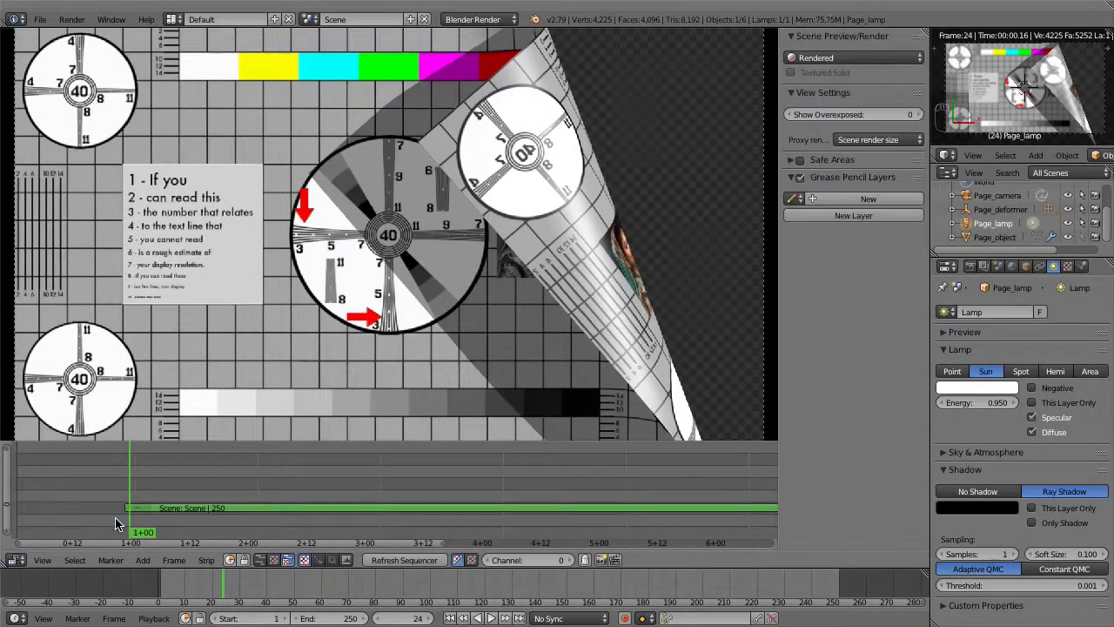
# Add Bee_on_flower_1080p.mp4 from the video editing clips folder as a movie strip and move it to start at frame 1 in channel 1
pyautogui.click(143, 559)
pyautogui.click(196, 505)
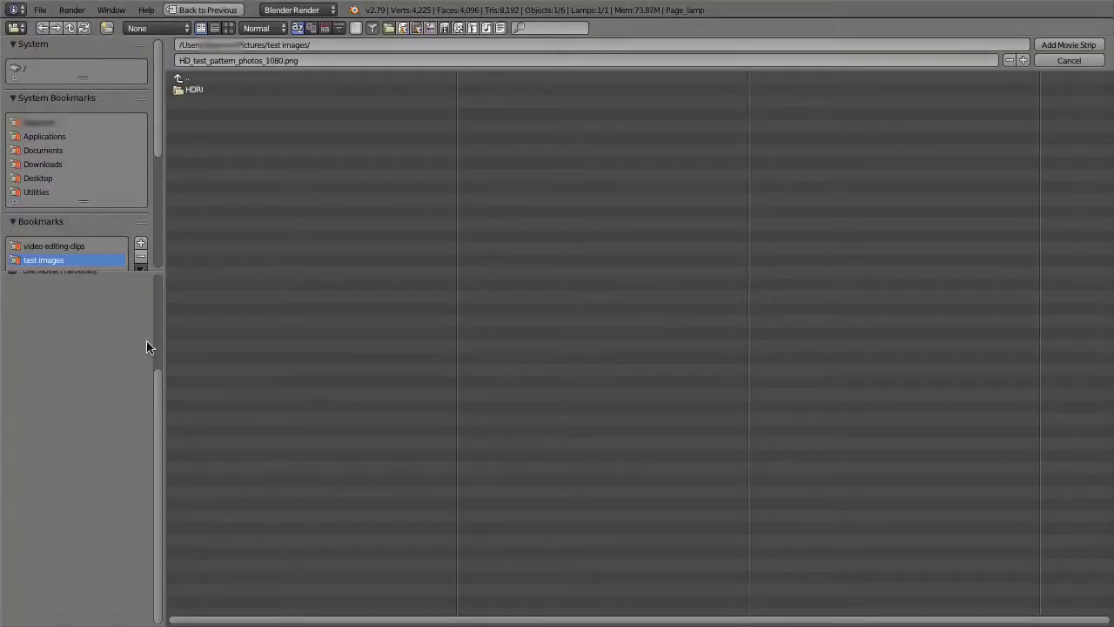
pyautogui.click(111, 245)
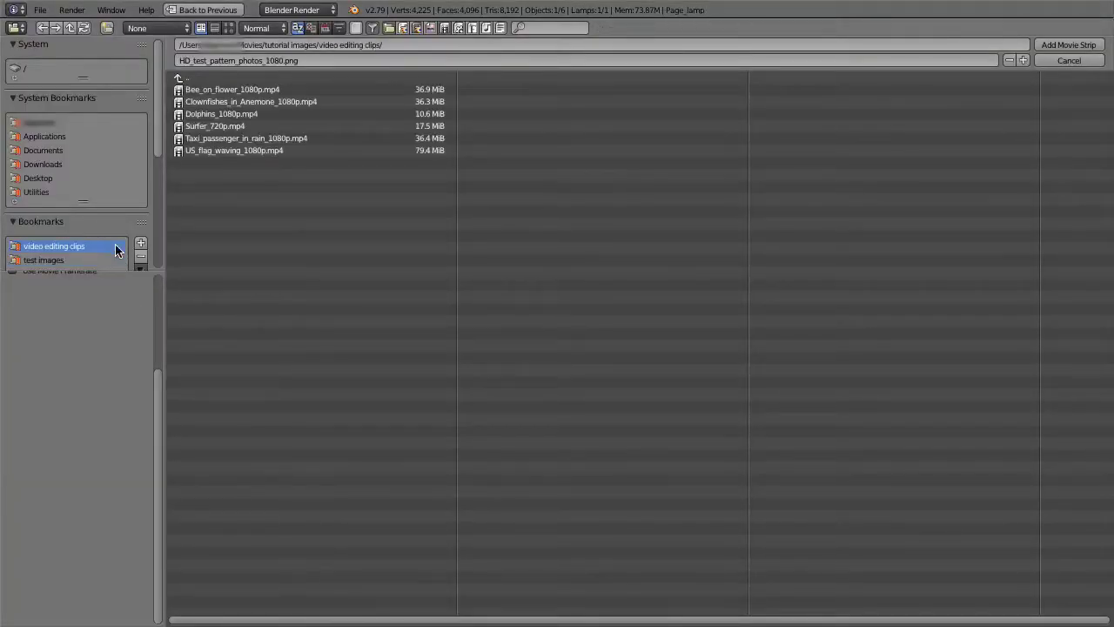
pyautogui.doubleClick(289, 88)
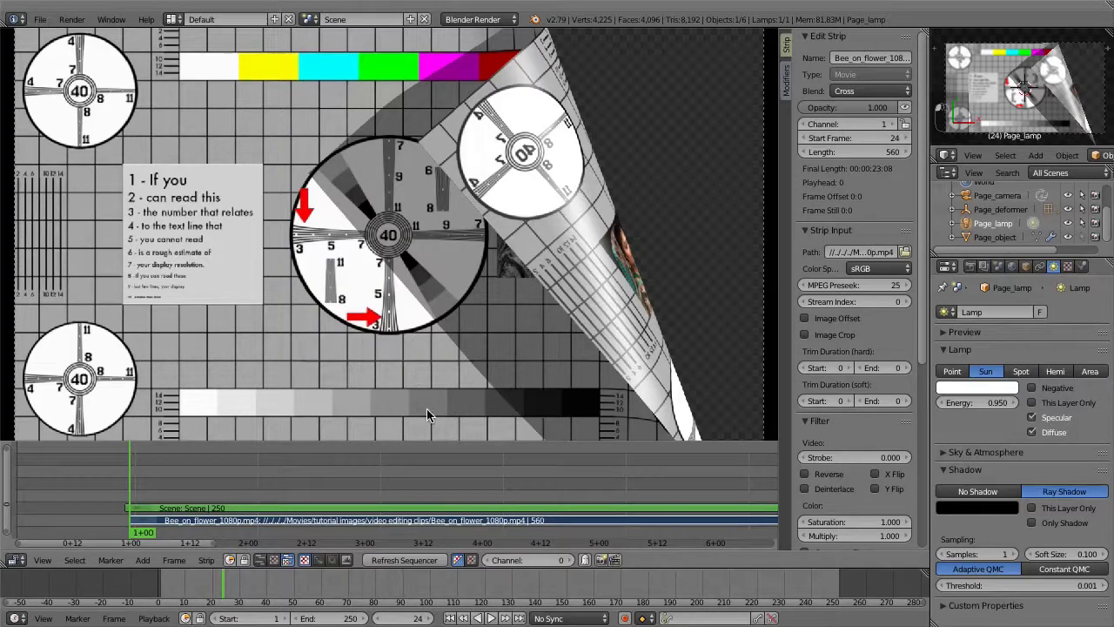
pyautogui.moveTo(445, 522); pyautogui.dragTo(335, 526, button='right')
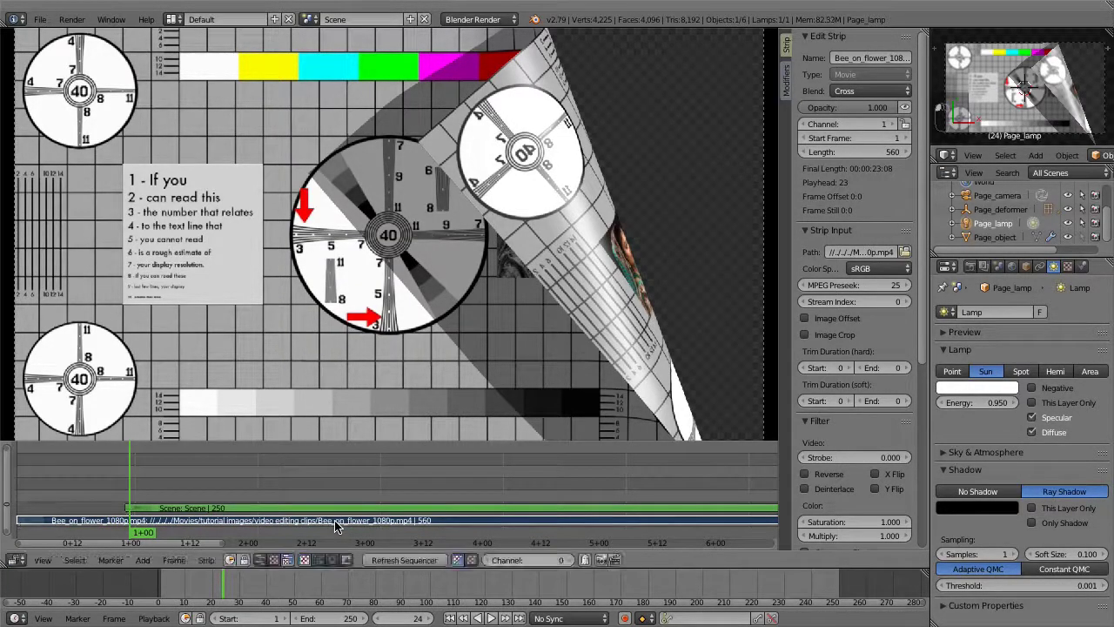
# Set the Bee_on_flower strip's length to 30 frames
pyautogui.click(861, 152)
pyautogui.write('30')
pyautogui.press('Return')
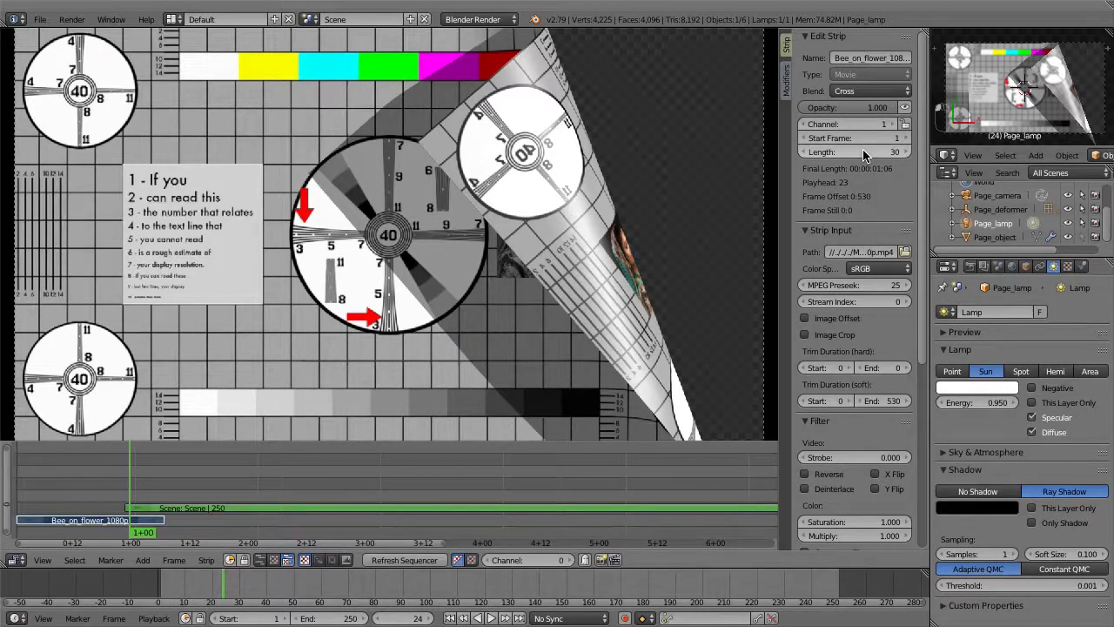
# Move the Scene strip to start at frame 31, right after the bee clip, and advance the playhead to frame 30
pyautogui.rightClick(342, 509)
pyautogui.press('g')
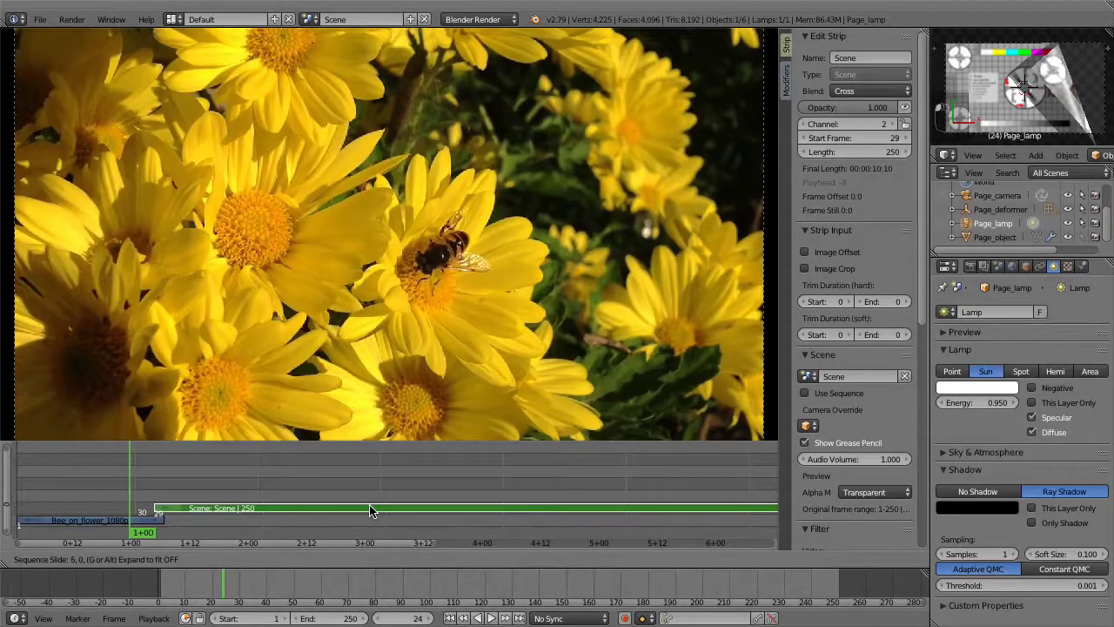
pyautogui.click(380, 510)
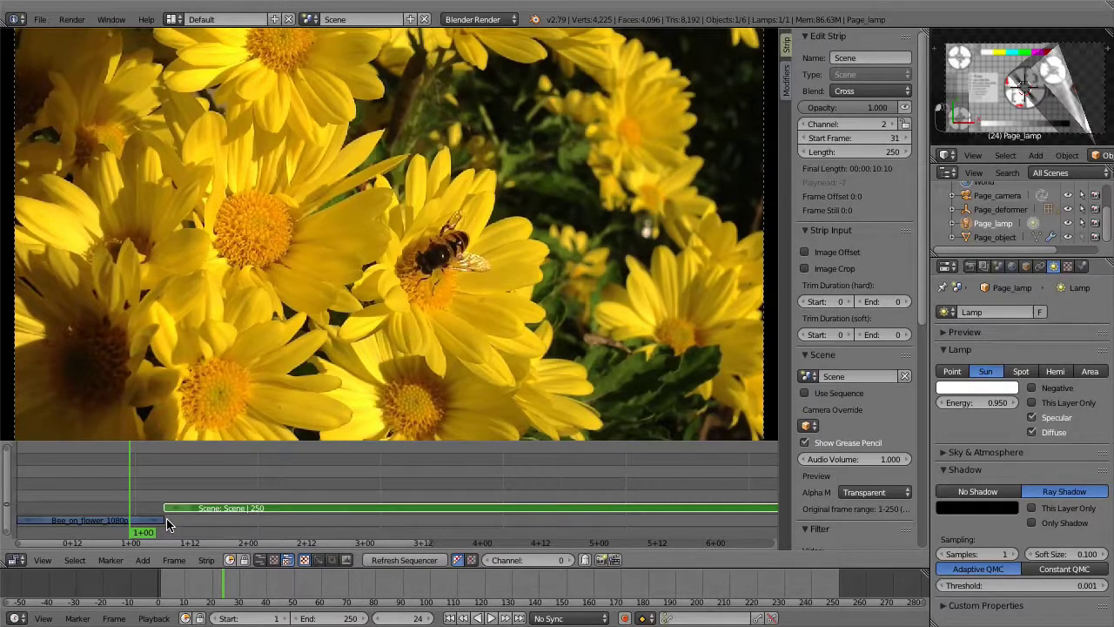
pyautogui.press('Right')
pyautogui.press('Right')
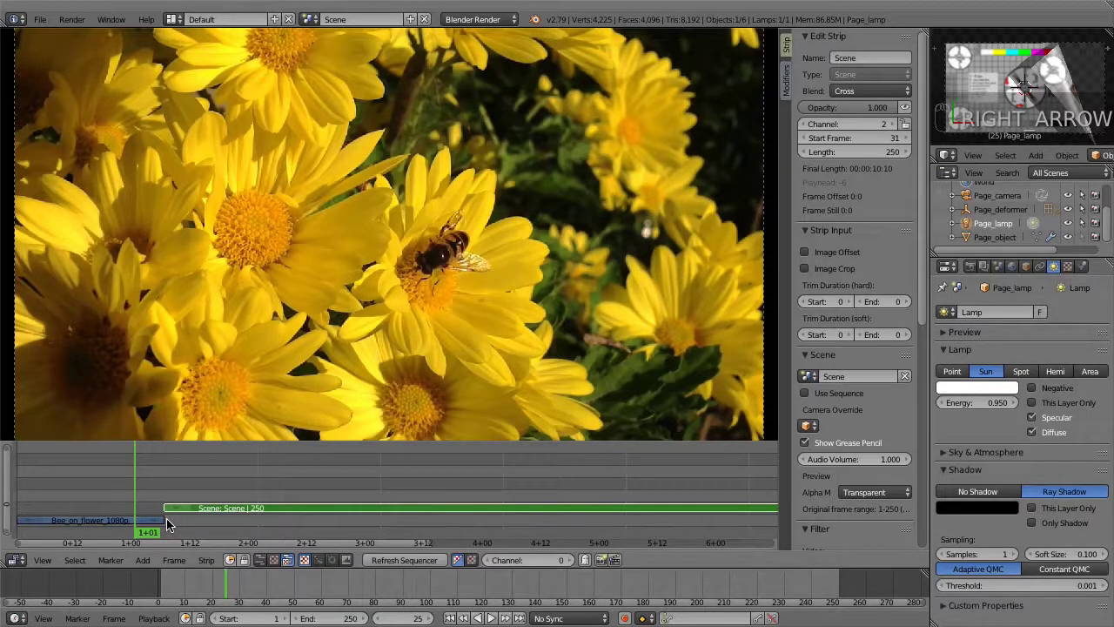
pyautogui.press('Right')
pyautogui.press('Right')
pyautogui.press('Right')
pyautogui.press('Right')
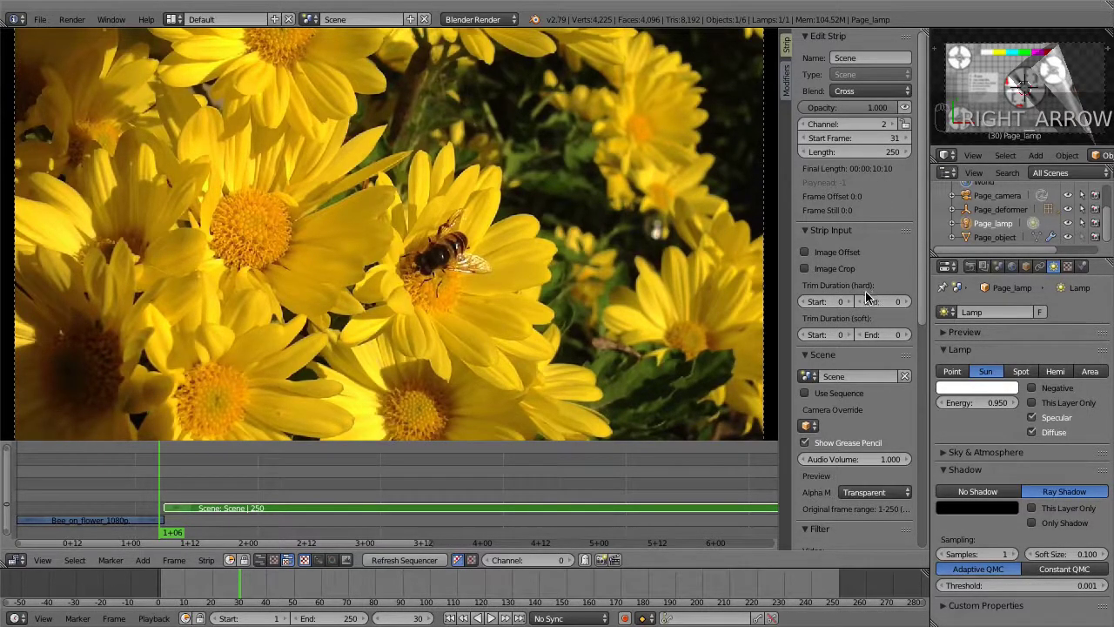
# Set the Scene strip's hard trim start to 30 and its length to 90 frames
pyautogui.click(826, 304)
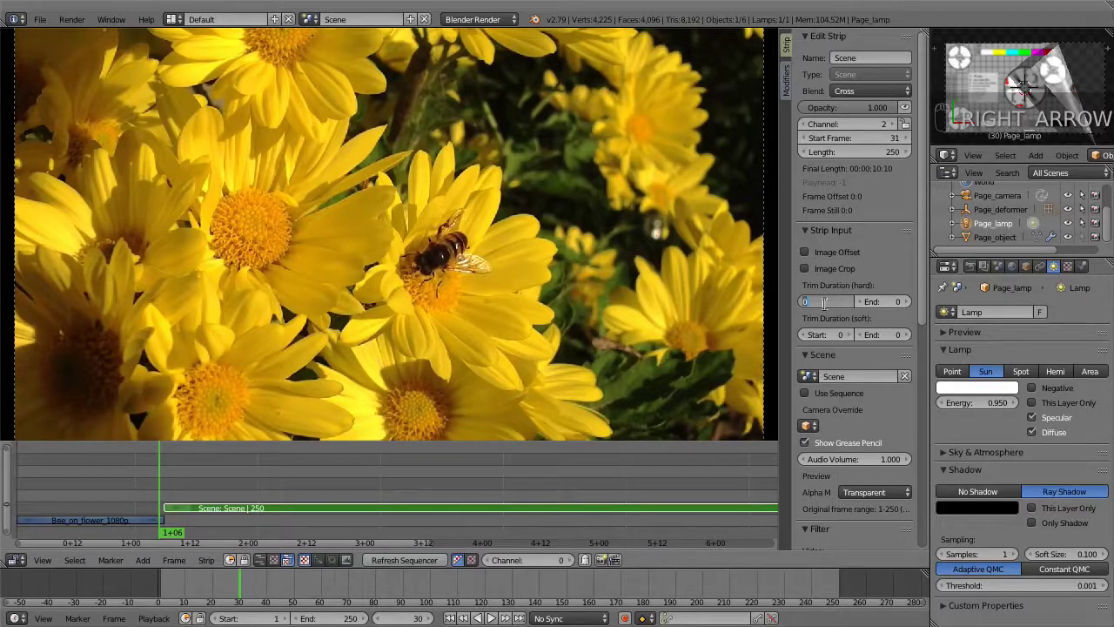
pyautogui.press('Return')
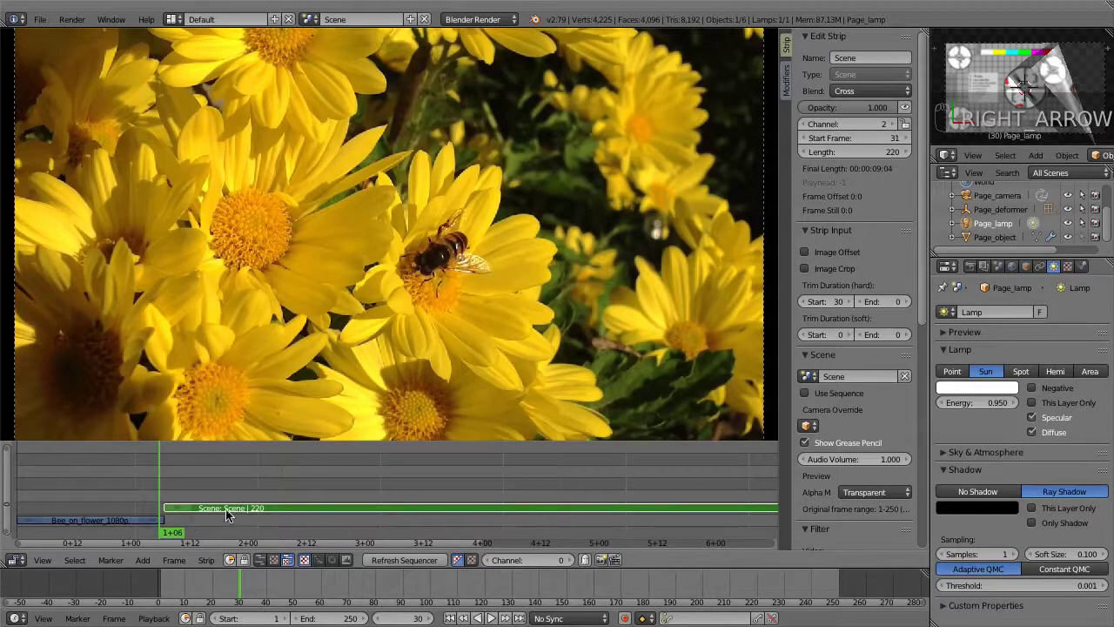
pyautogui.moveTo(870, 157); pyautogui.dragTo(762, 158)
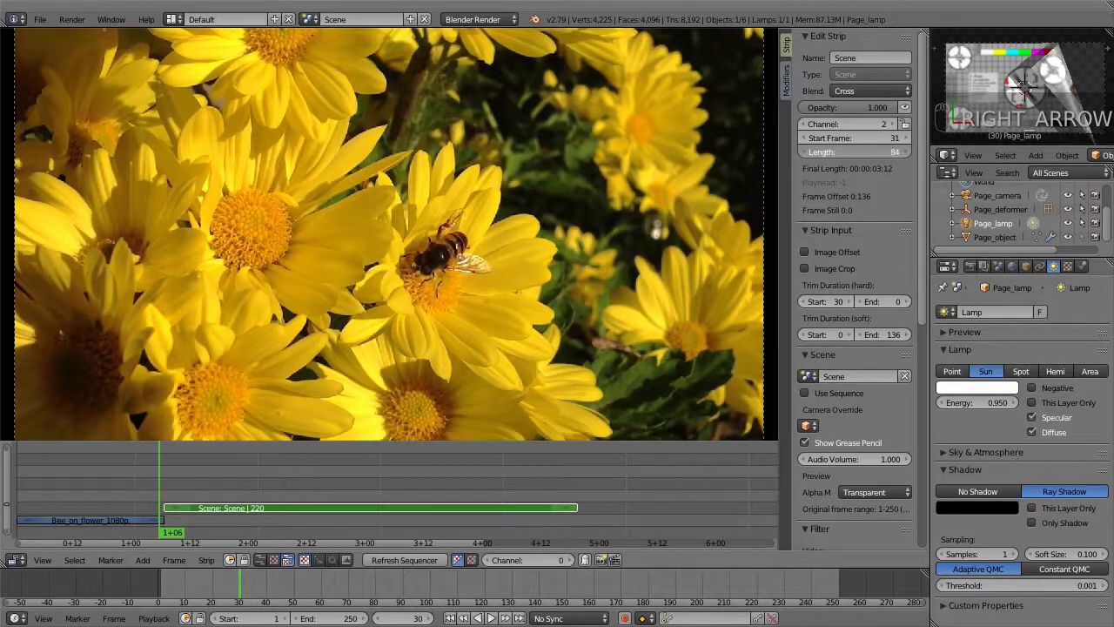
pyautogui.click(866, 151)
pyautogui.press('Return')
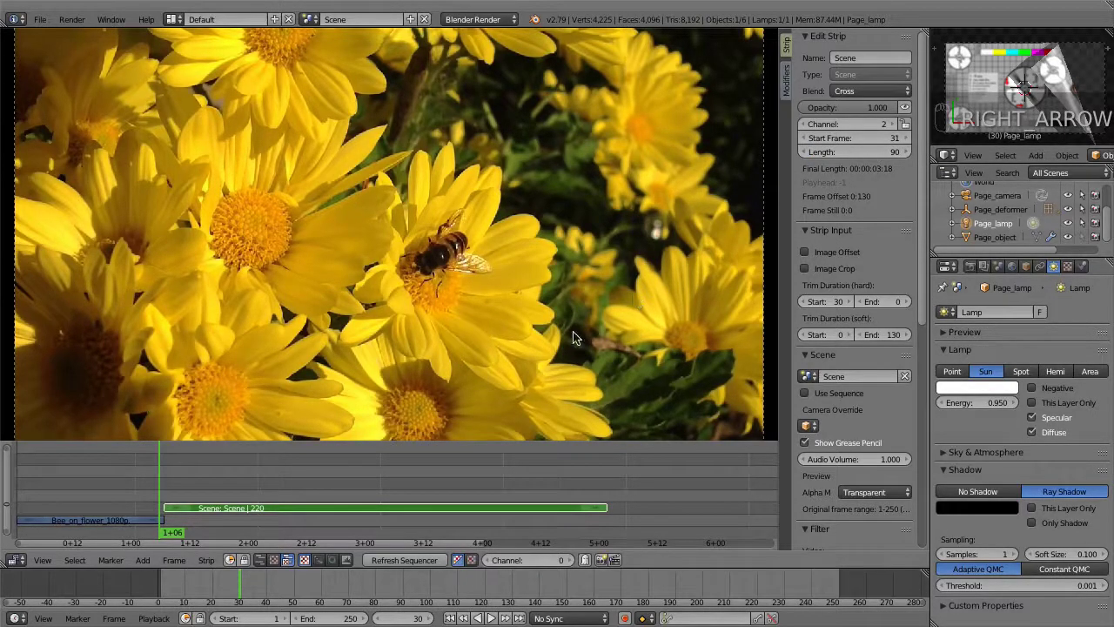
# Add Clownfishes_in_Anemone_1080p.mp4 as a movie strip at frame 30 and delete its sound strip
pyautogui.click(145, 559)
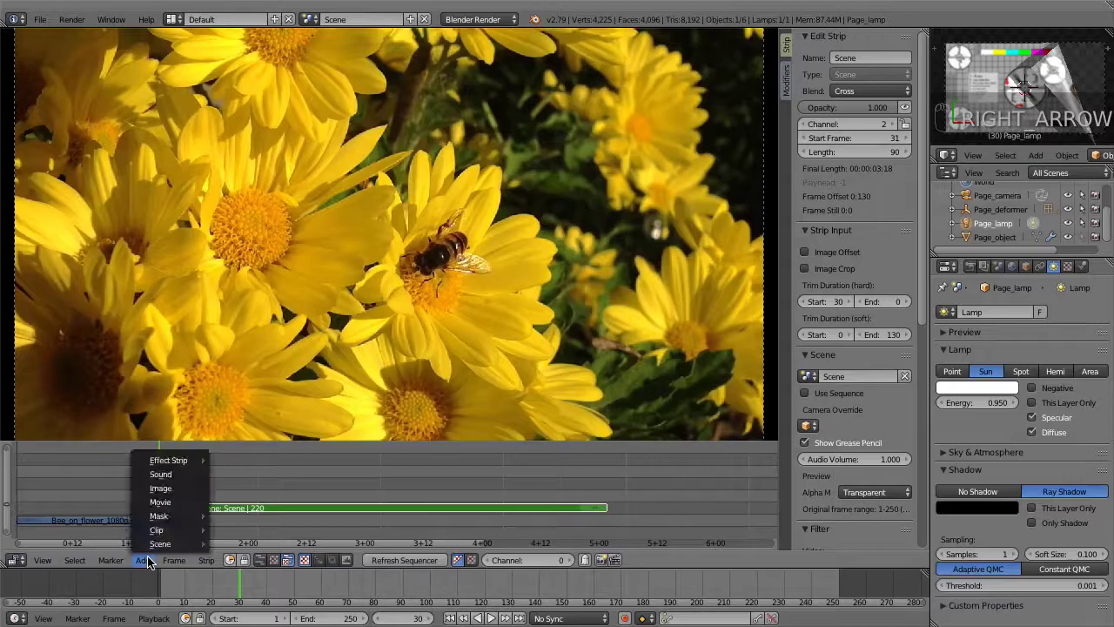
pyautogui.click(191, 502)
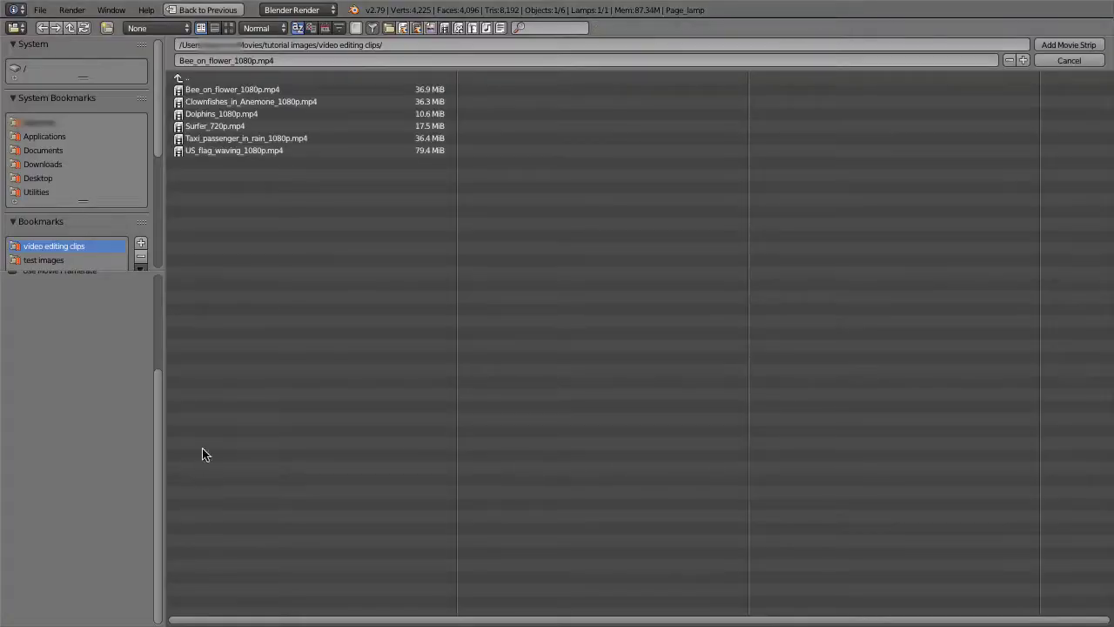
pyautogui.doubleClick(323, 102)
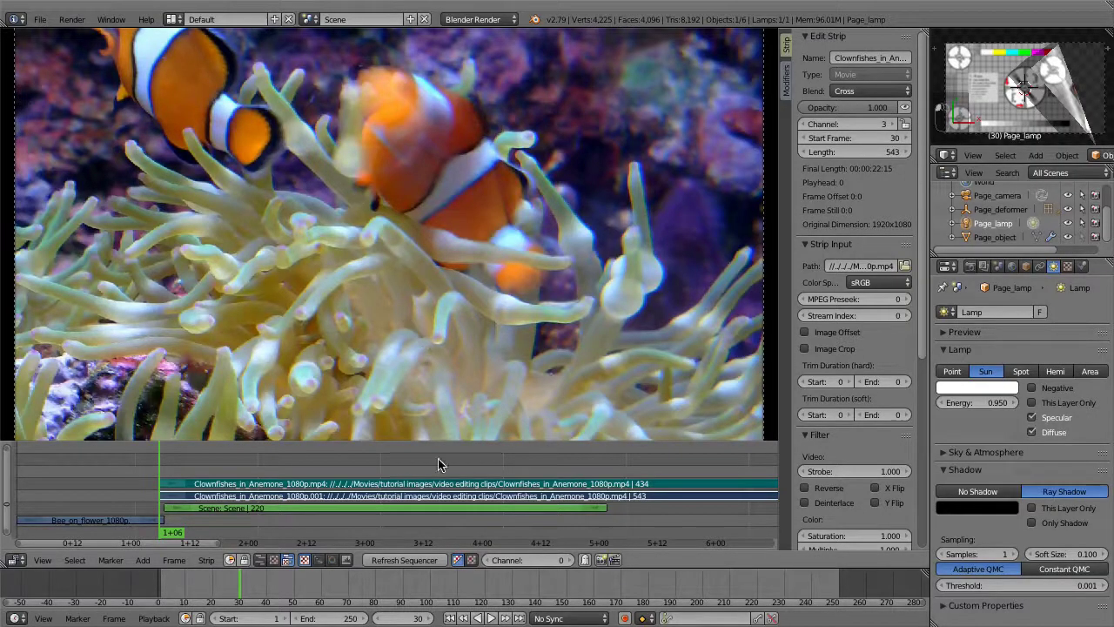
pyautogui.rightClick(444, 484)
pyautogui.press('x')
pyautogui.click(442, 484)
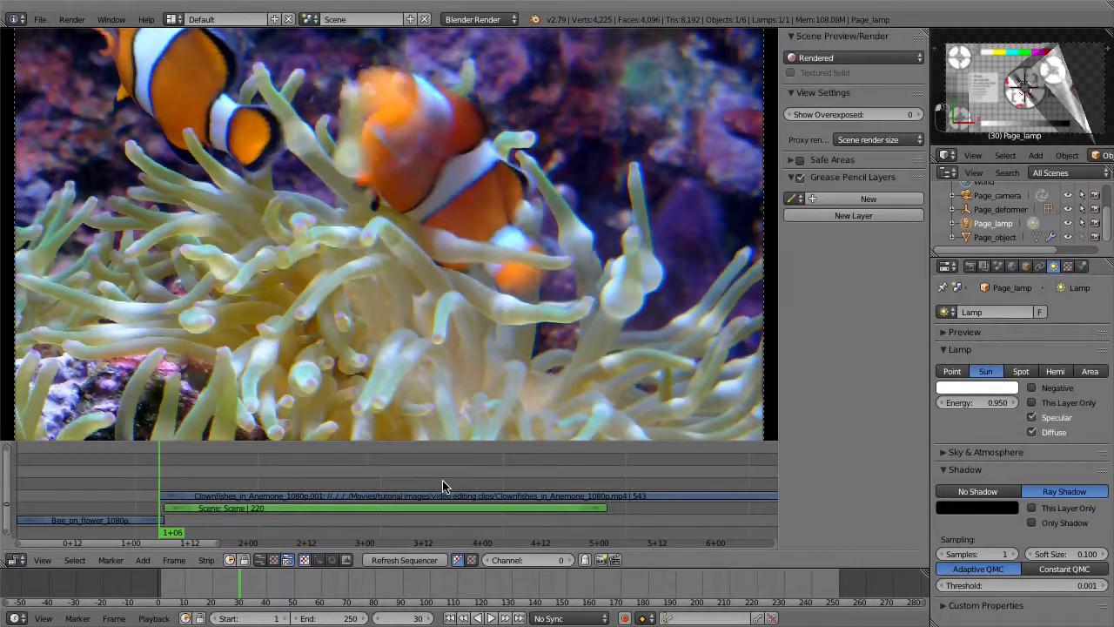
# Move the Clownfishes movie strip down to channel 1, starting at frame 31 beneath the Scene strip
pyautogui.rightClick(440, 496)
pyautogui.press('g')
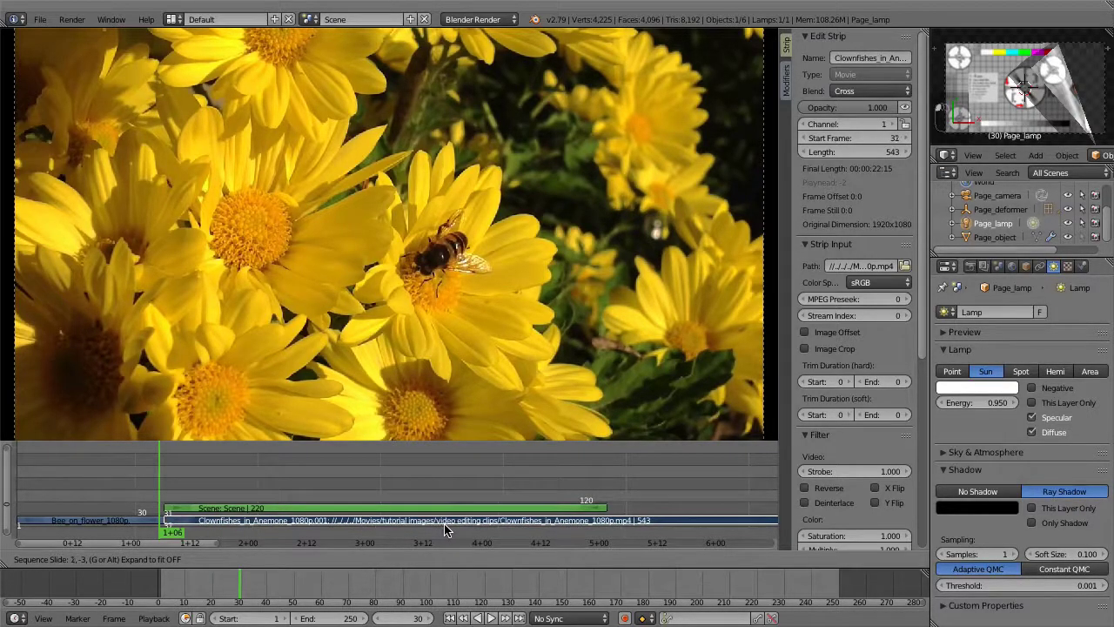
pyautogui.click(447, 528)
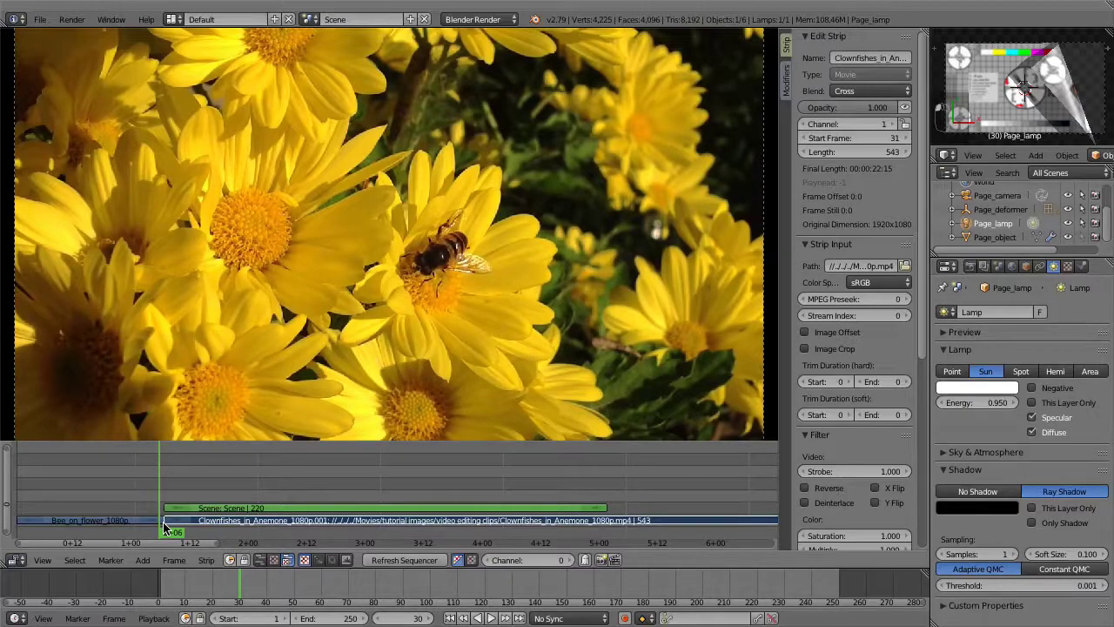
# Go to frame 49 and set the Scene strip's blend mode to Over Drop
pyautogui.click(254, 484)
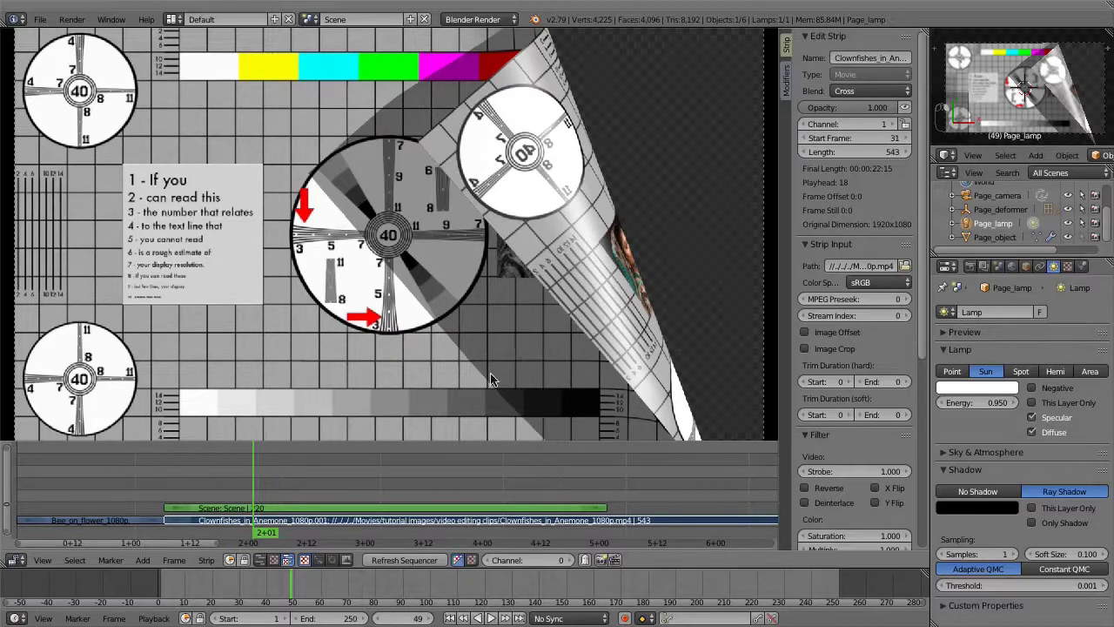
pyautogui.rightClick(397, 508)
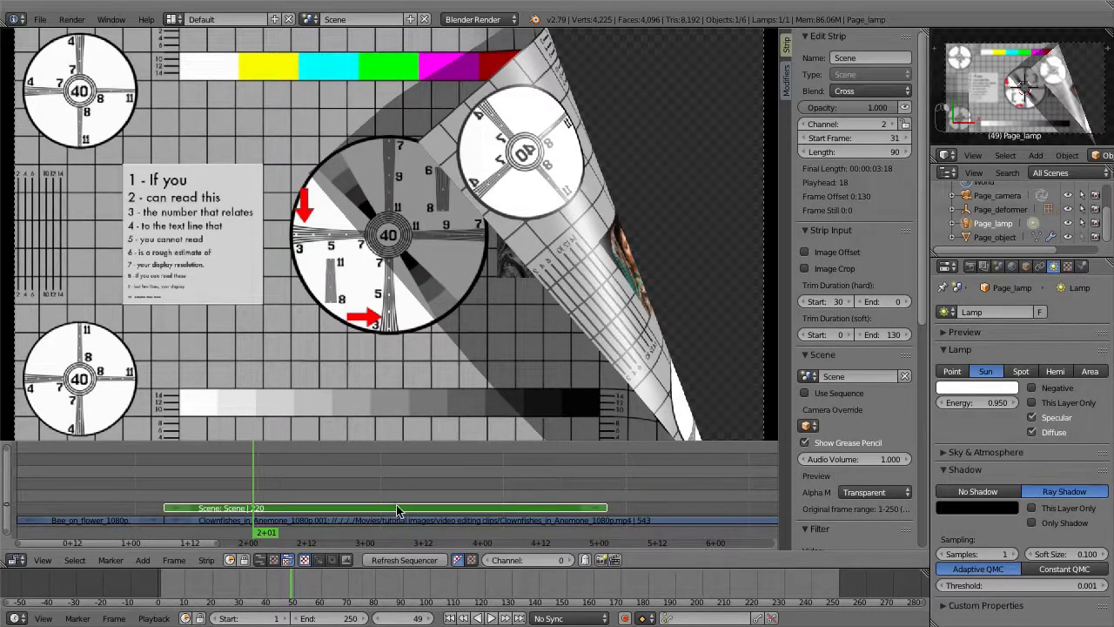
pyautogui.click(873, 94)
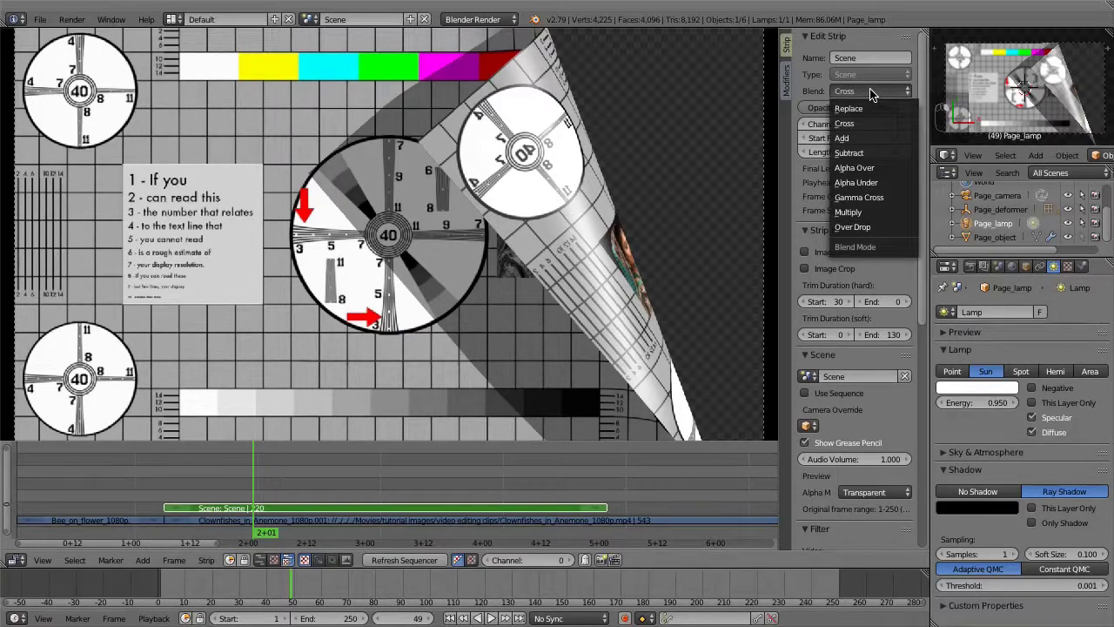
pyautogui.click(881, 226)
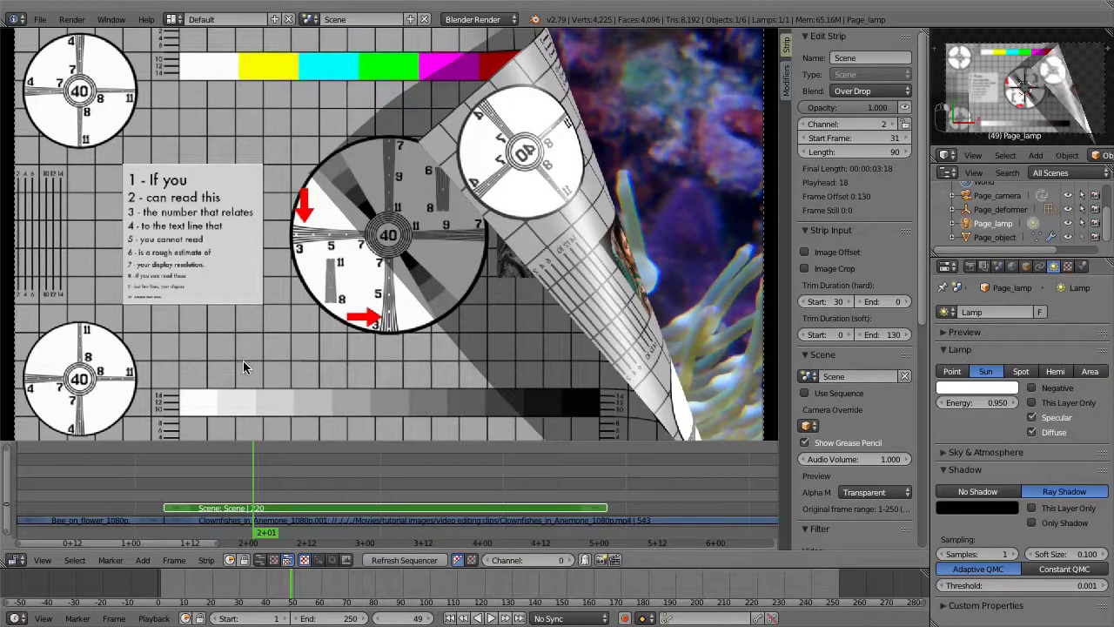
# Step back and forth between frames 30 and 31 to compare the bee clip with the start of the page-turn scene
pyautogui.click(156, 495)
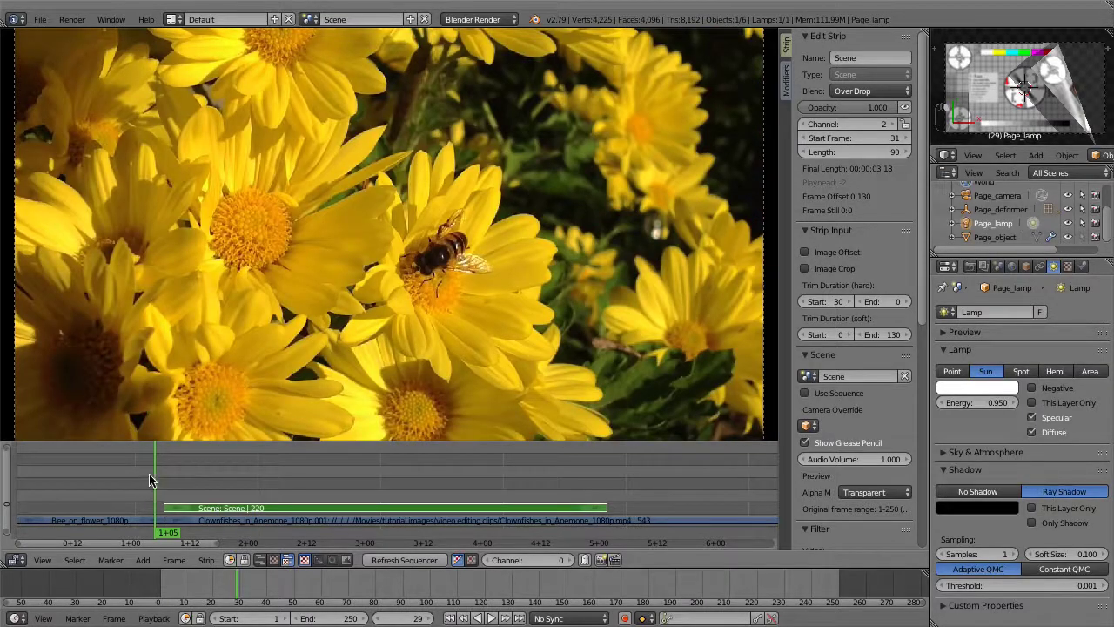
pyautogui.press('Right')
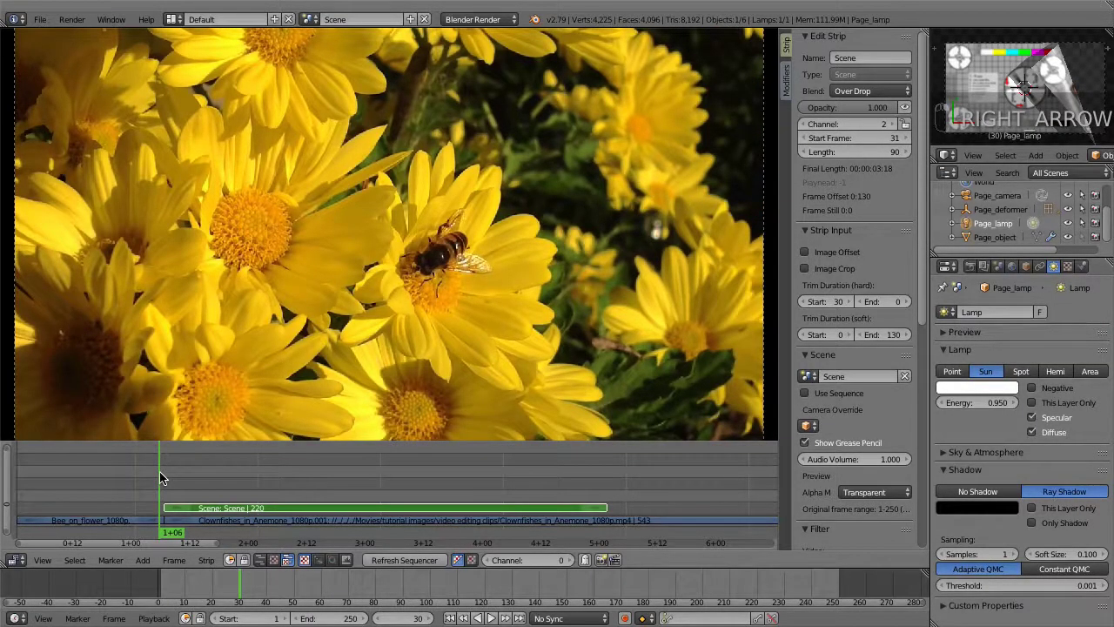
pyautogui.press('Right')
pyautogui.press('Left')
pyautogui.press('Right')
pyautogui.press('Left')
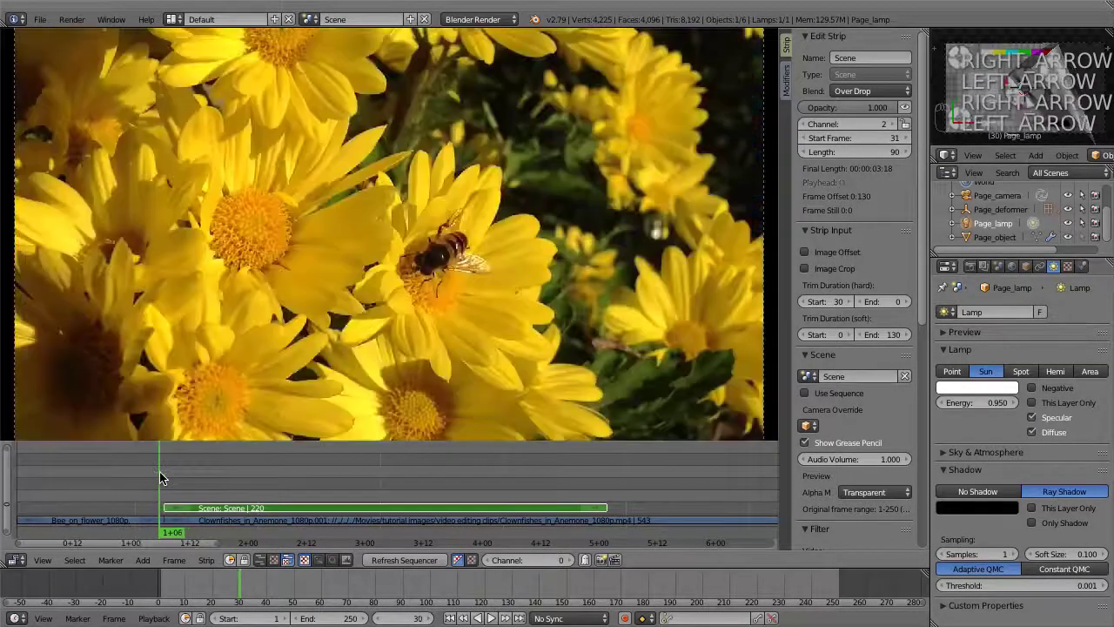
# Replace the test-pattern image in Page_object's texture with the movie Bee_on_flower_1080p.mp4 from the video editing clips folder
pyautogui.press('Right')
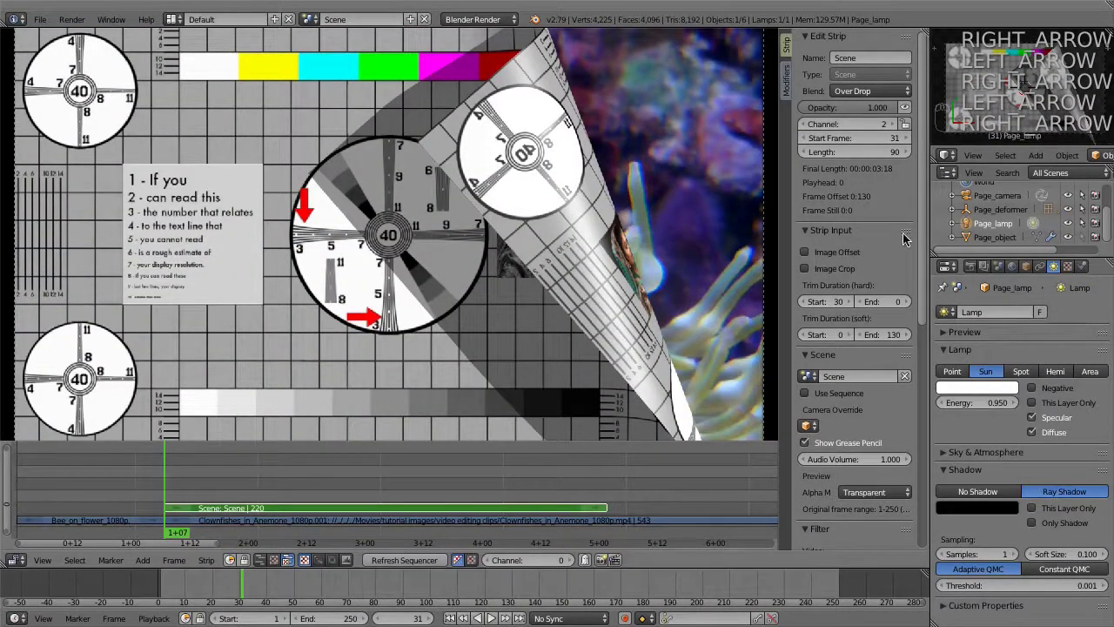
pyautogui.click(994, 237)
pyautogui.click(1095, 266)
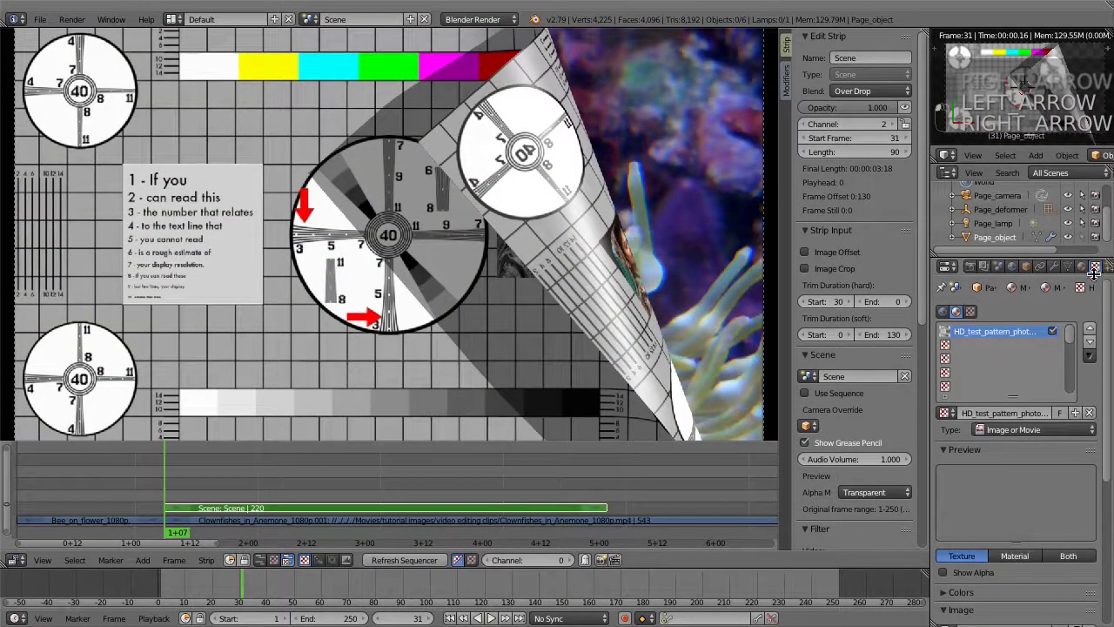
pyautogui.scroll(-2, 1098, 365)
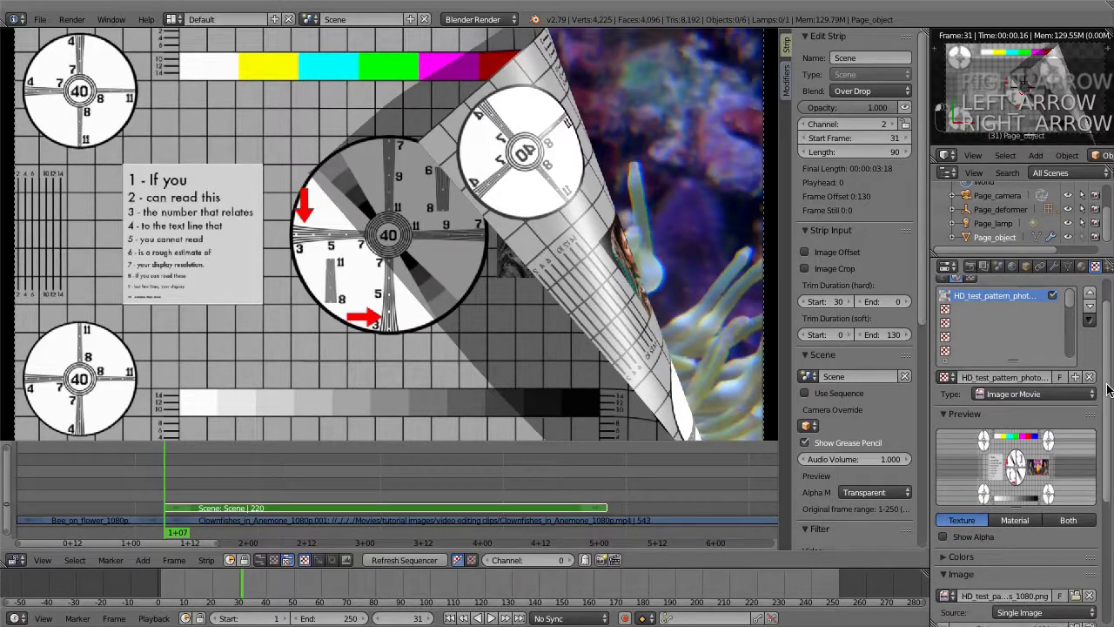
pyautogui.click(1077, 592)
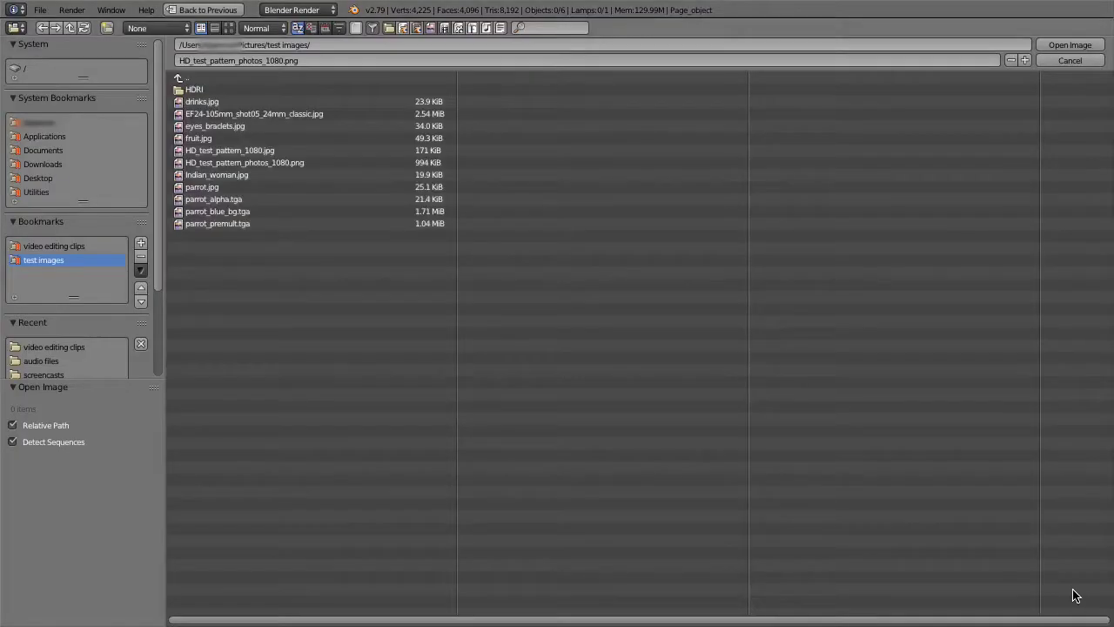
pyautogui.click(75, 248)
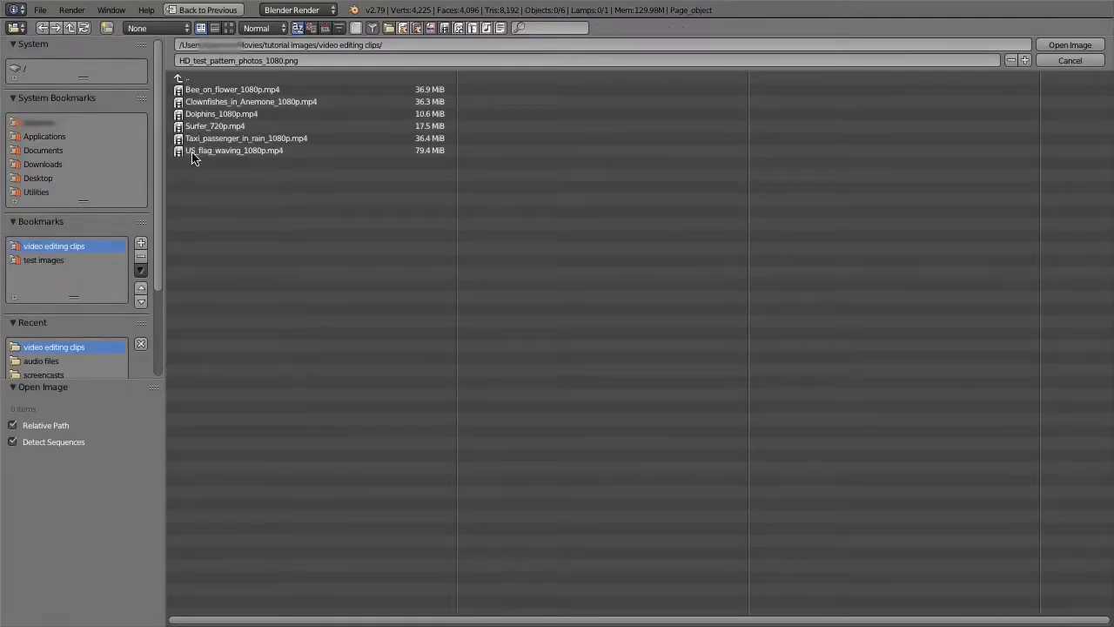
pyautogui.click(292, 91)
pyautogui.doubleClick(293, 91)
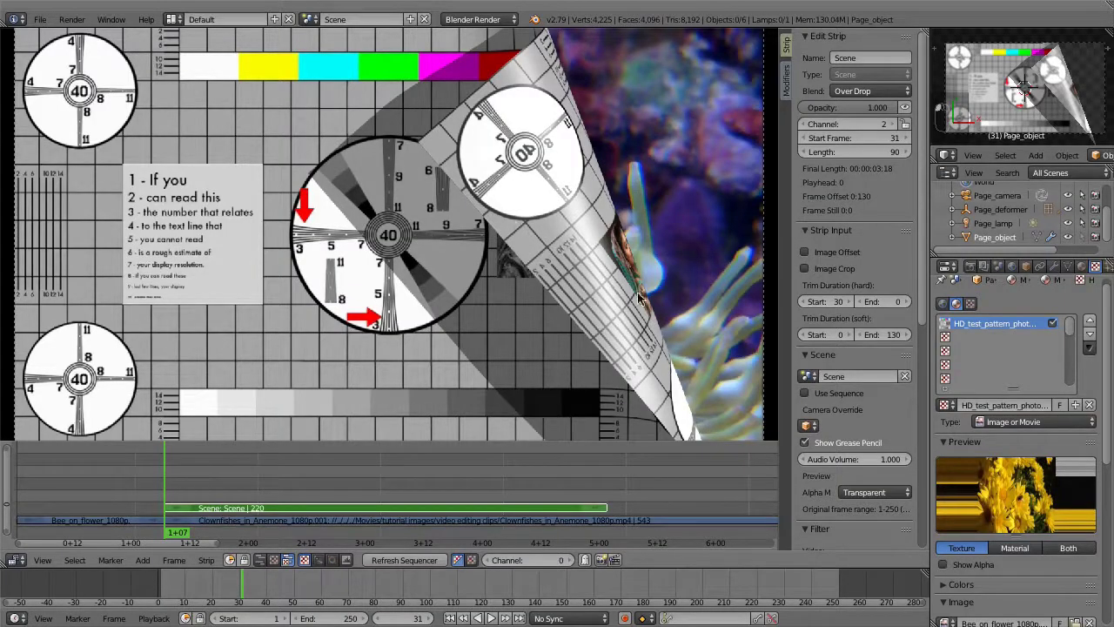
# Rename Page_object's texture as "Bee flower"
pyautogui.click(1018, 407)
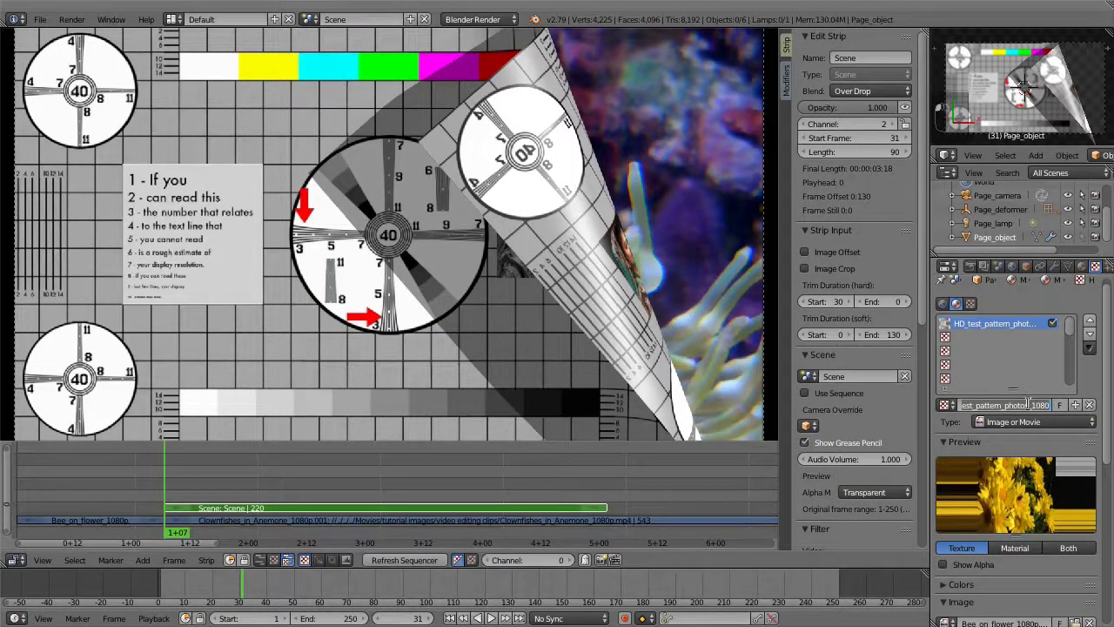
pyautogui.write('Bee f')
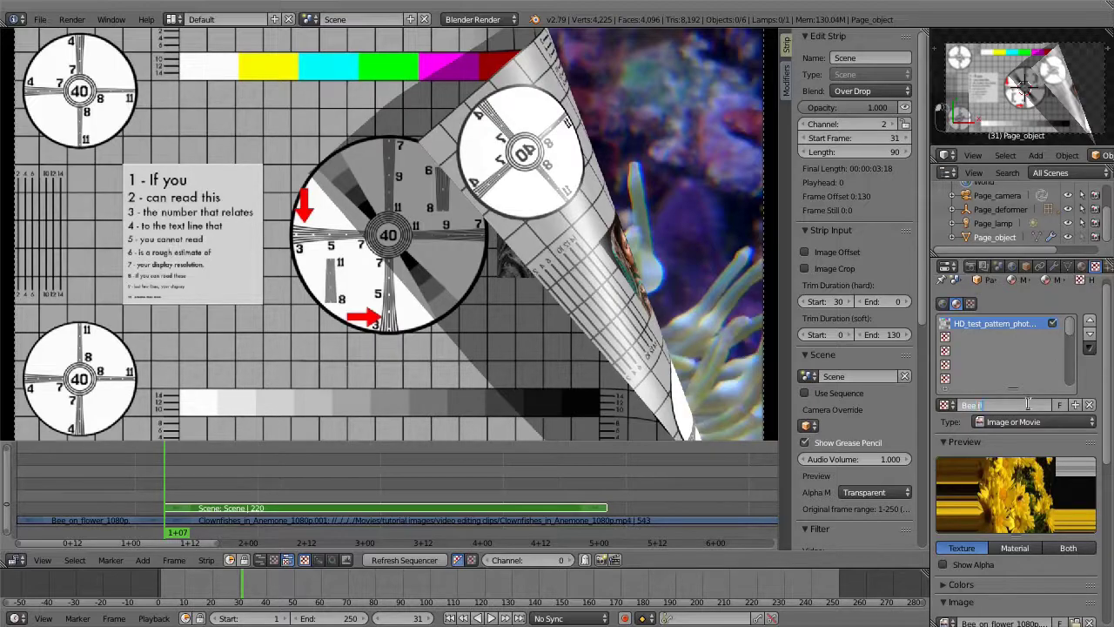
pyautogui.write('lower')
pyautogui.press('Return')
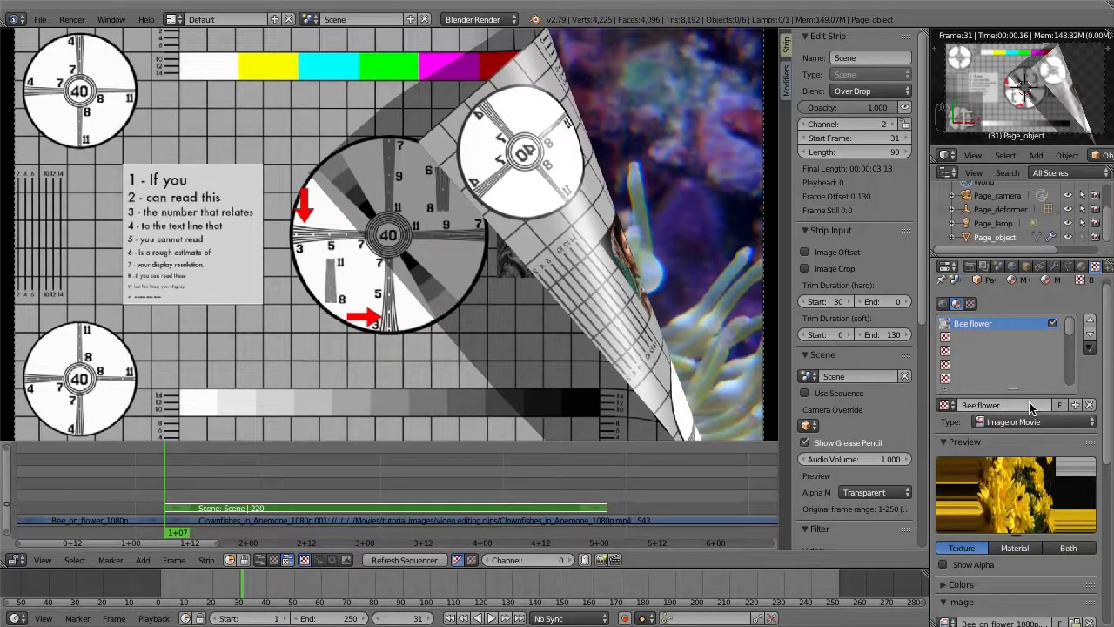
# Refresh the sequencer and step through the frames up to 40 to check how the bee texture plays on the page
pyautogui.click(440, 563)
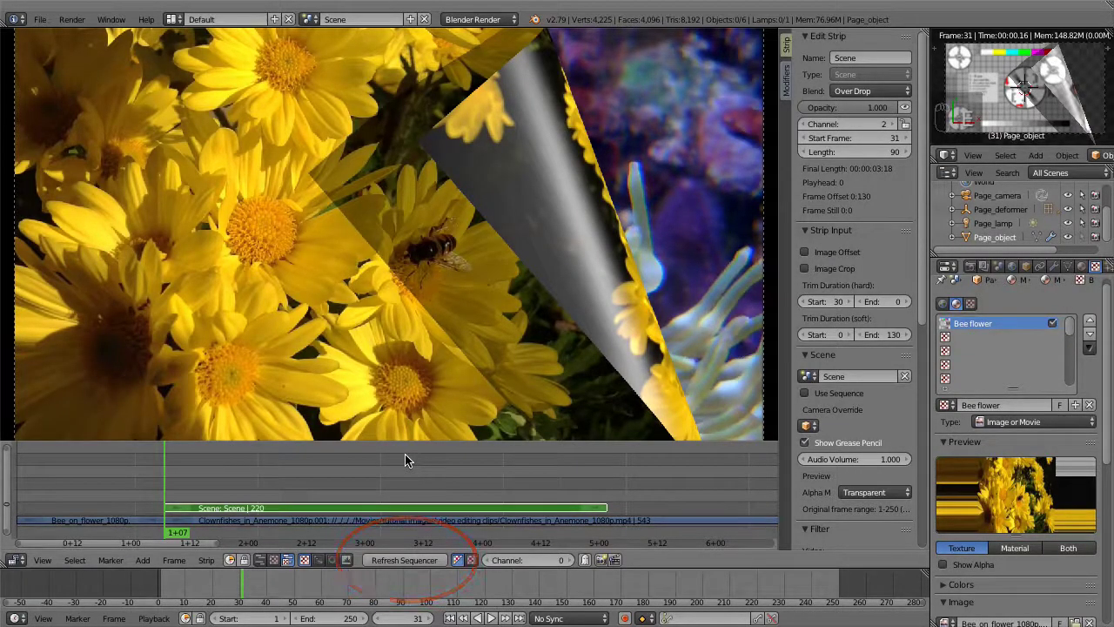
pyautogui.press('Left')
pyautogui.press('Right')
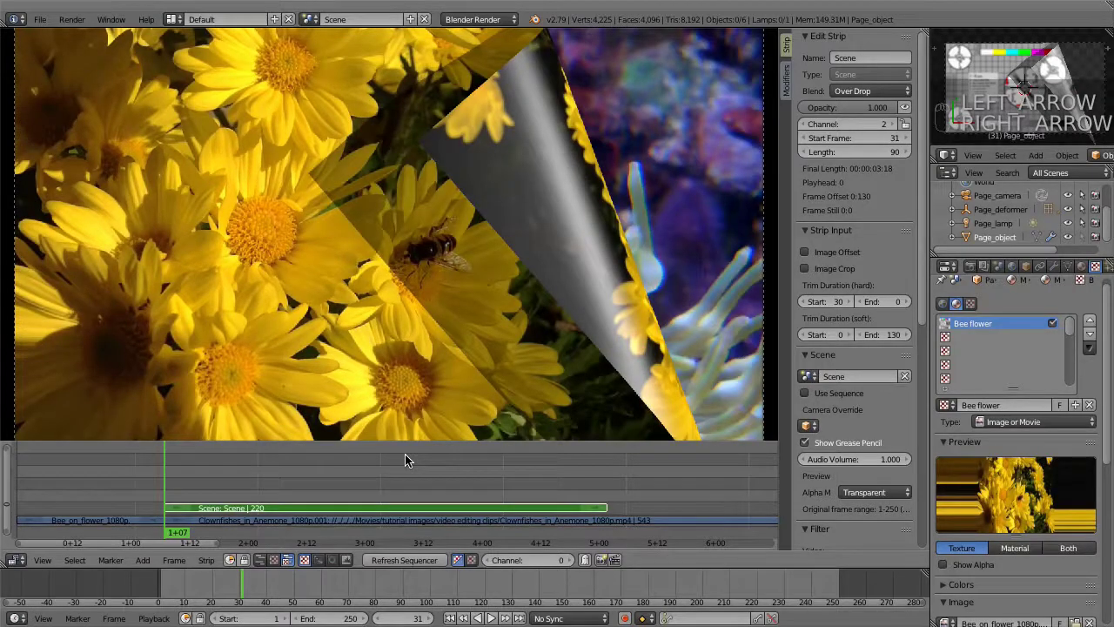
pyautogui.press('Right')
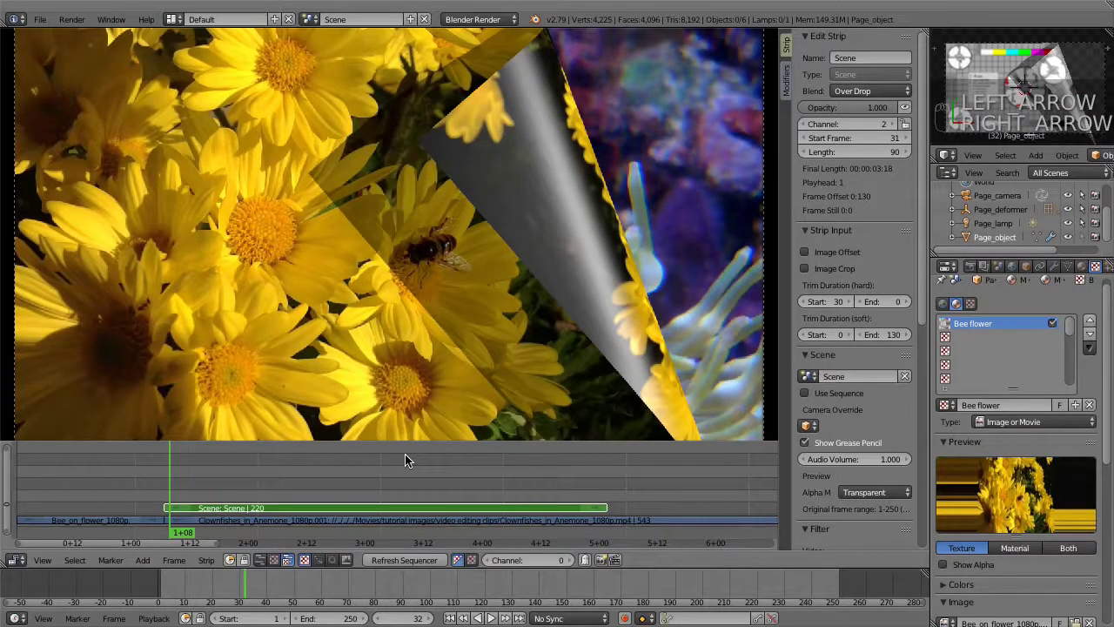
pyautogui.press('Right')
pyautogui.press('Right')
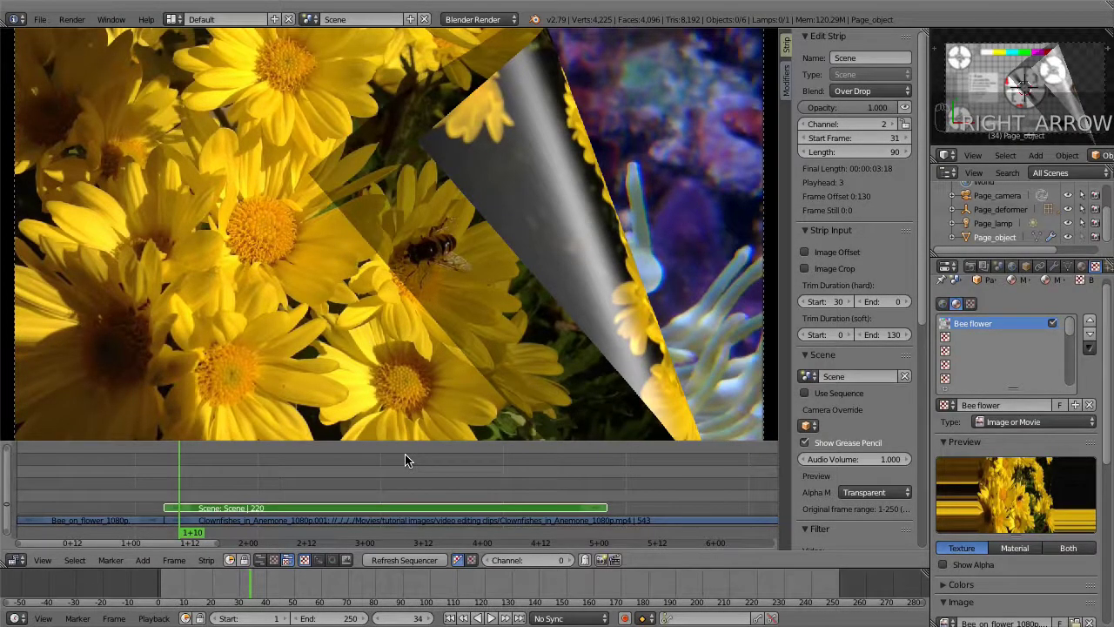
pyautogui.press('Right')
pyautogui.press('Right')
pyautogui.press('Right')
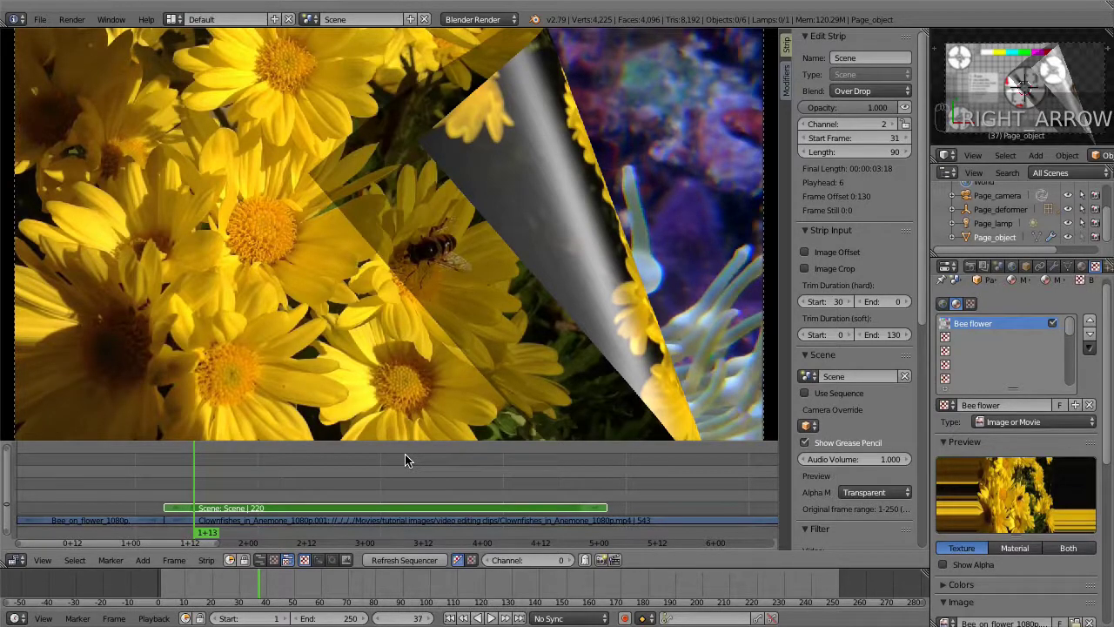
pyautogui.press('Right')
pyautogui.press('Right')
pyautogui.press('Right')
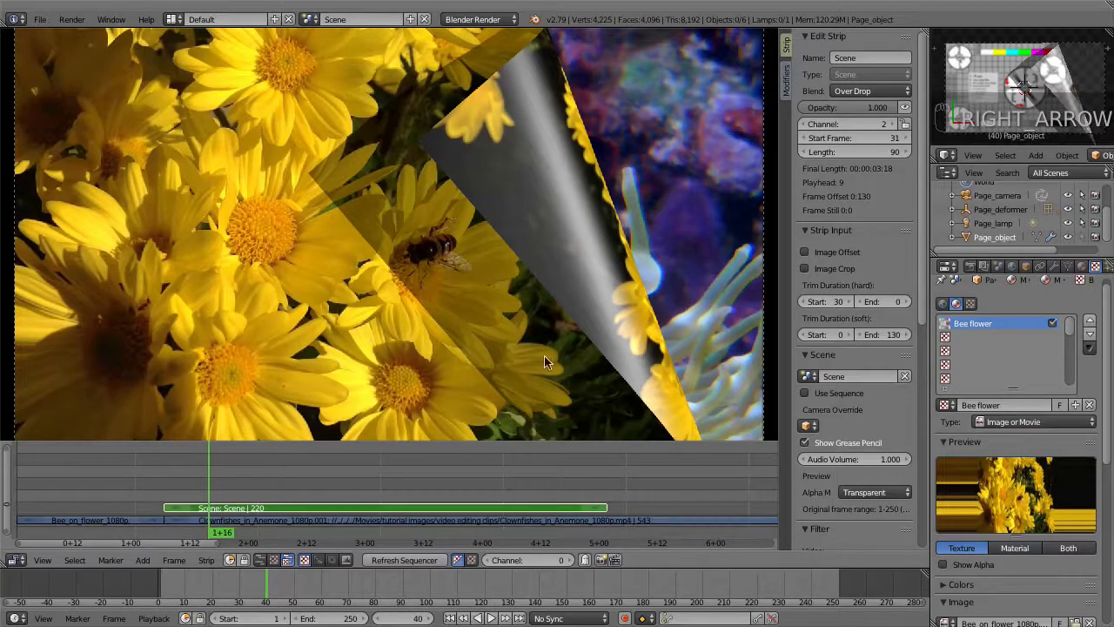
# Go to the Scene strip's last frame, 120, and set the bee movie texture's frame count to 120
pyautogui.scroll(-5, 1045, 391)
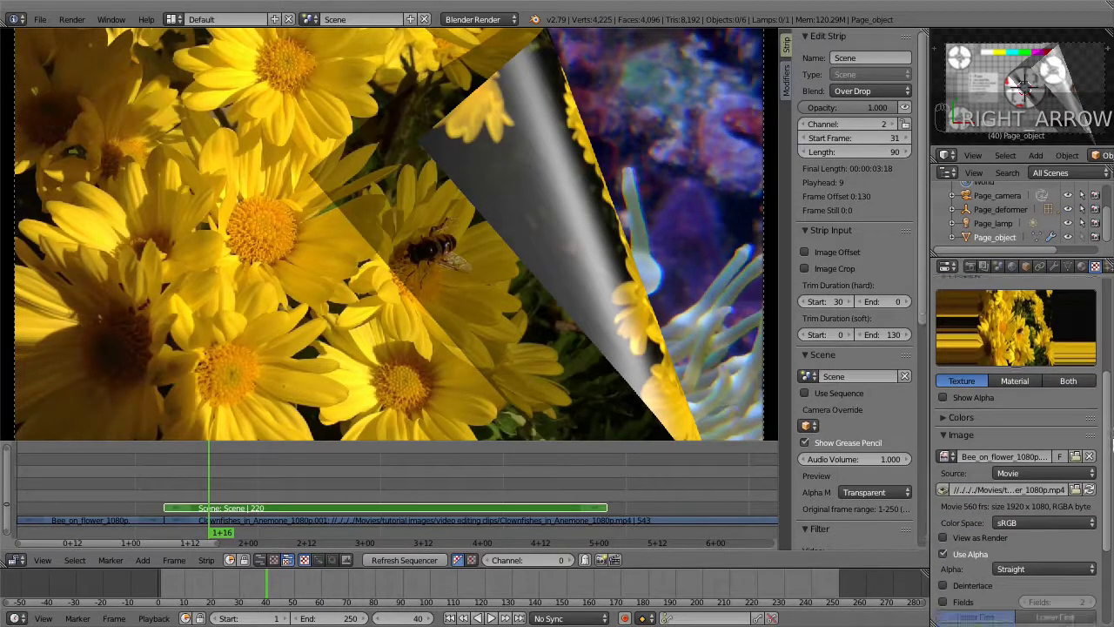
pyautogui.scroll(-4, 1010, 435)
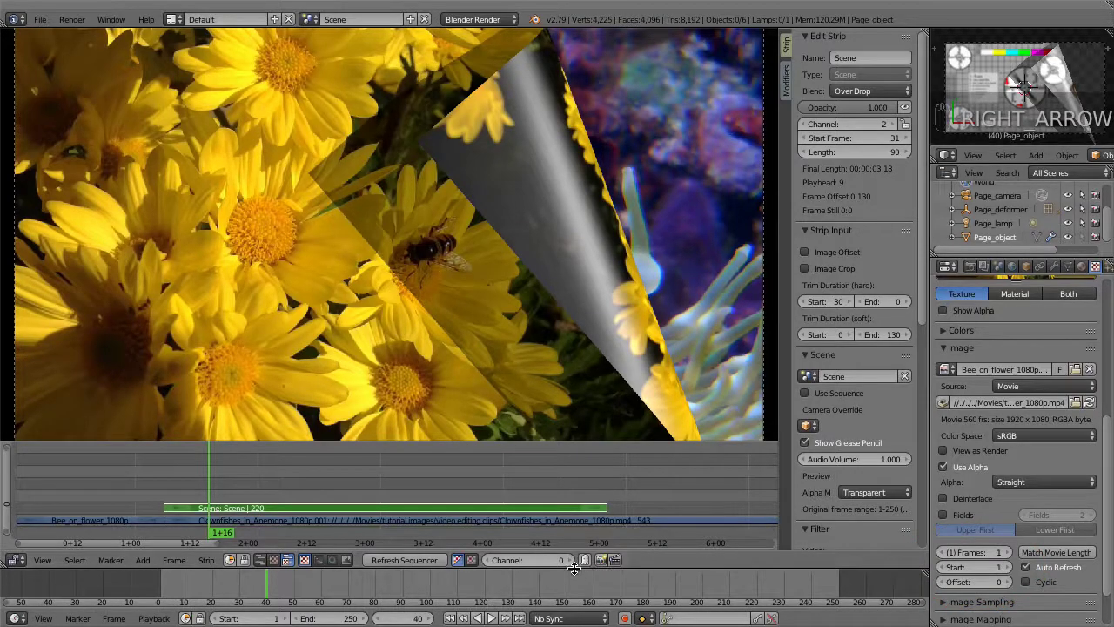
pyautogui.press('pageup')
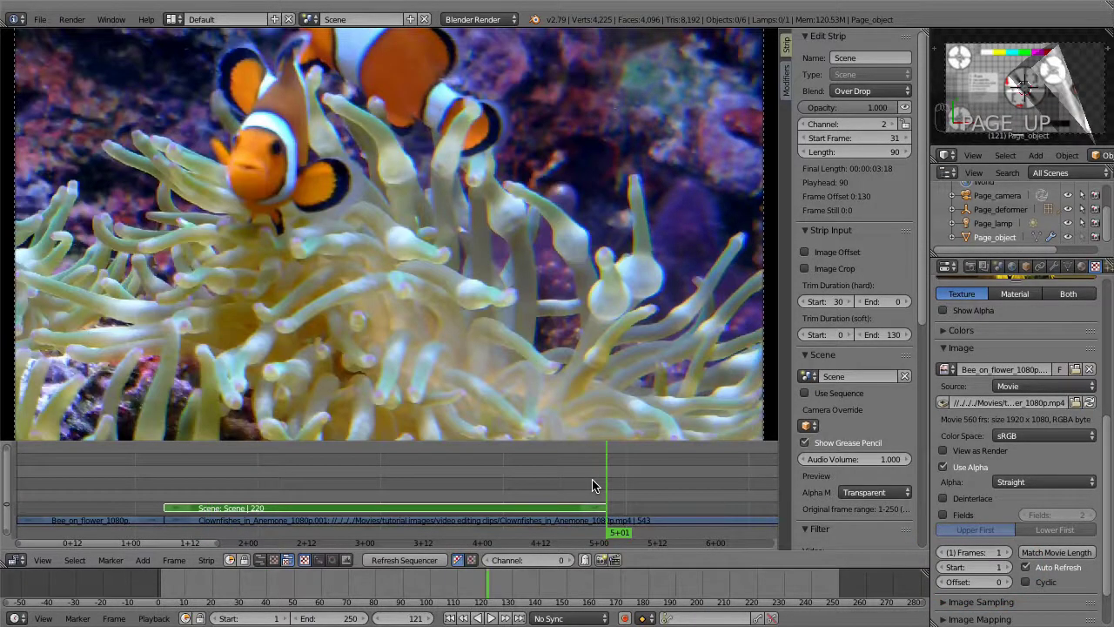
pyautogui.press('Left')
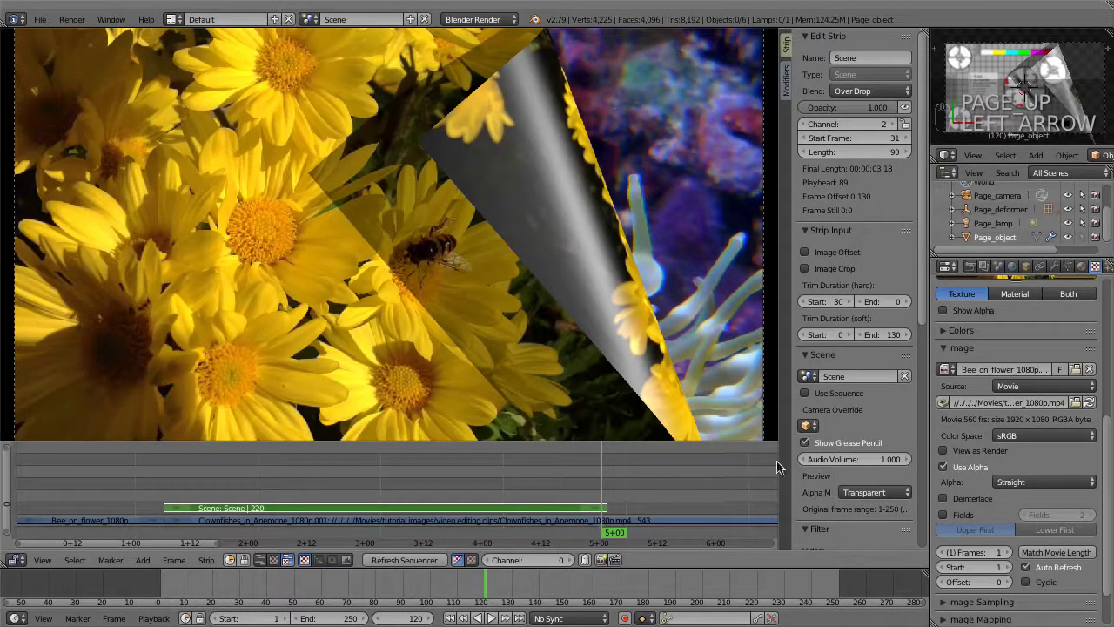
pyautogui.click(973, 552)
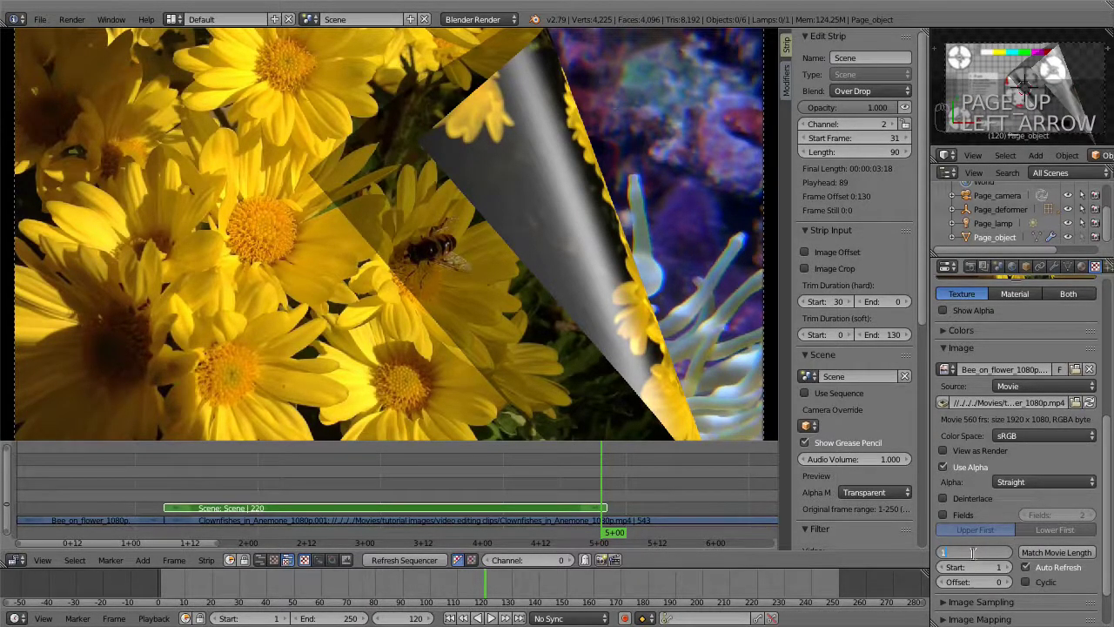
pyautogui.write('120) Fram: 120')
pyautogui.press('Return')
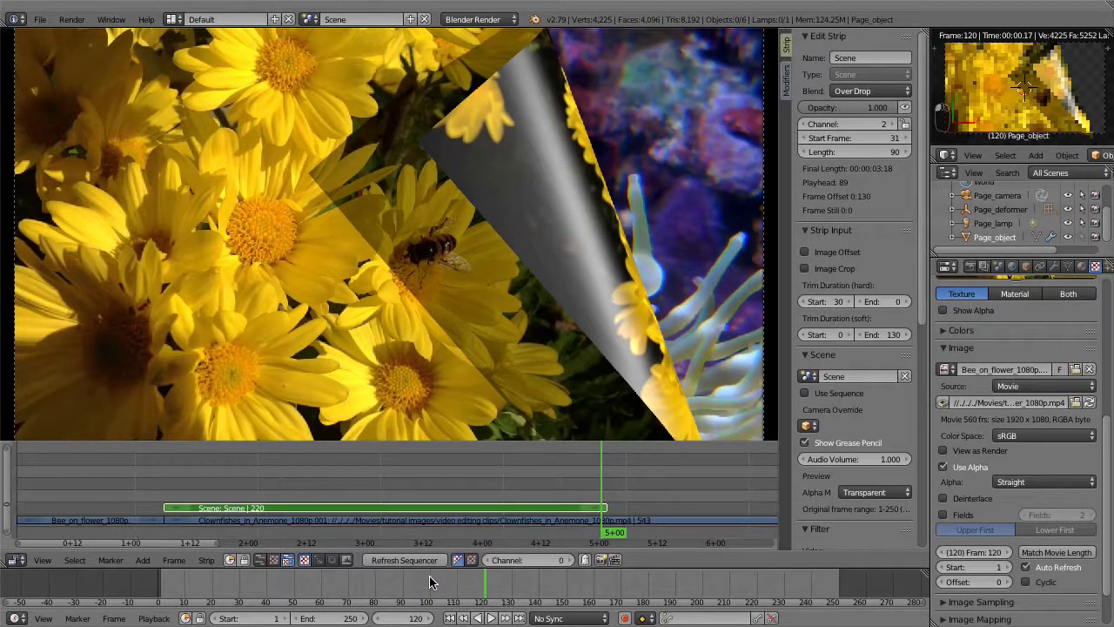
# Step back to frame 117 to check the bee movie's motion on the turning page
pyautogui.press('Left')
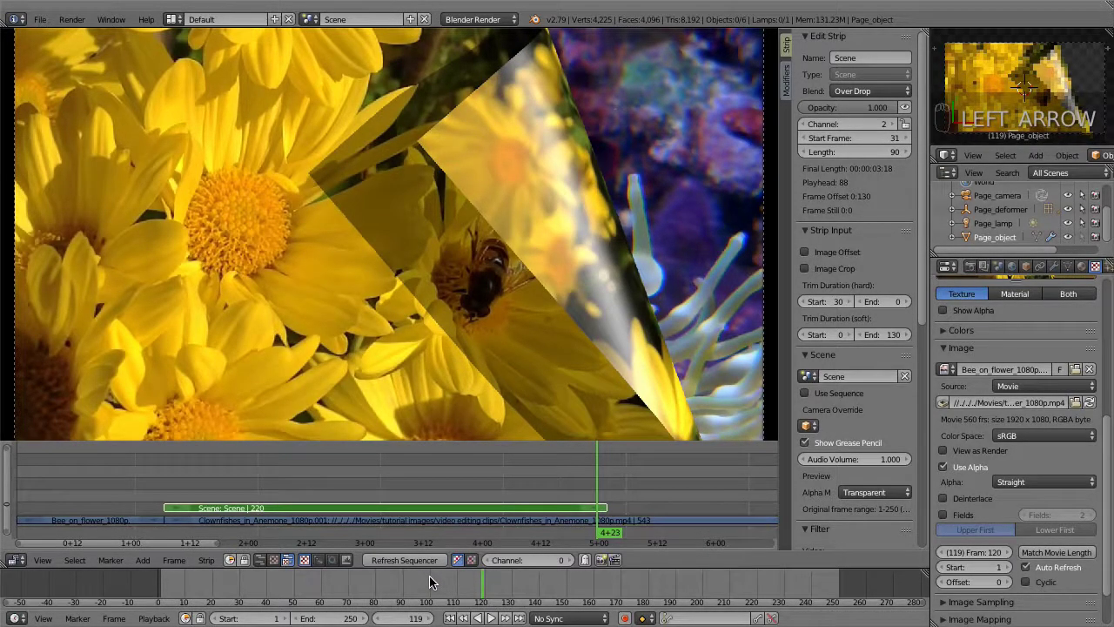
pyautogui.press('Left')
pyautogui.press('Left')
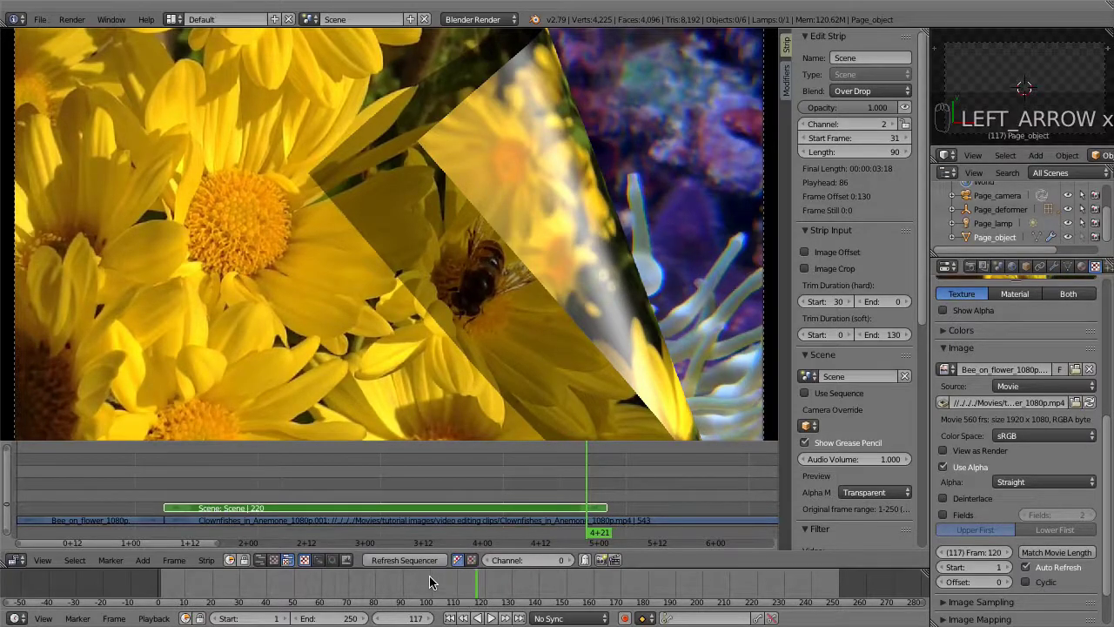
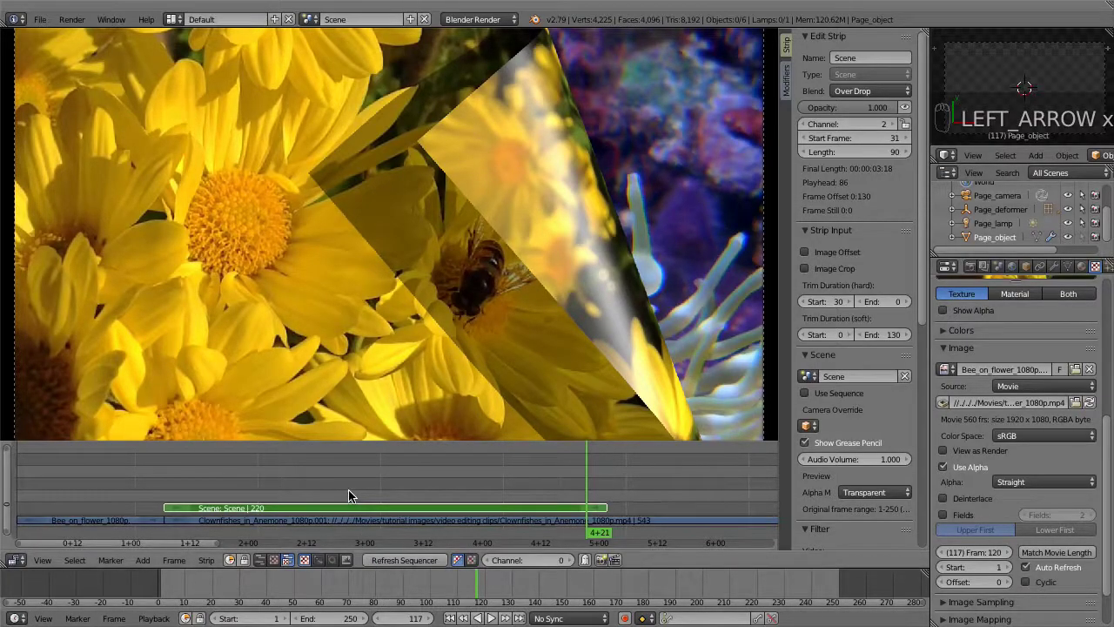
# Return to the Scene strip's start at frame 31 and switch from the sequencer to the 3D View with Material shading
pyautogui.press('pagedown')
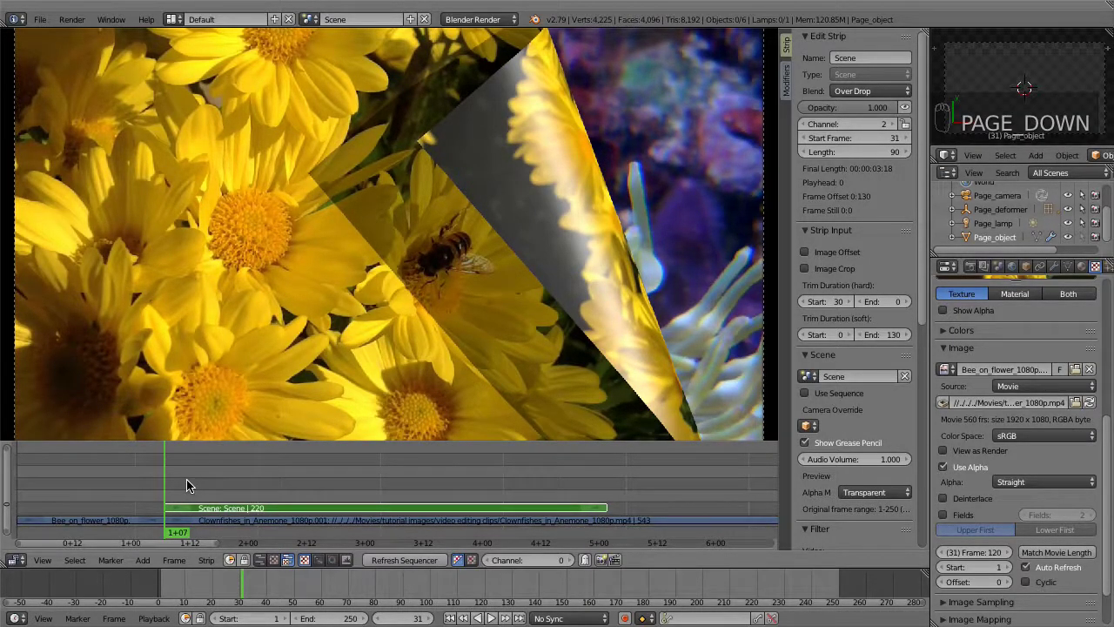
pyautogui.hotkey('shift', 'F5')
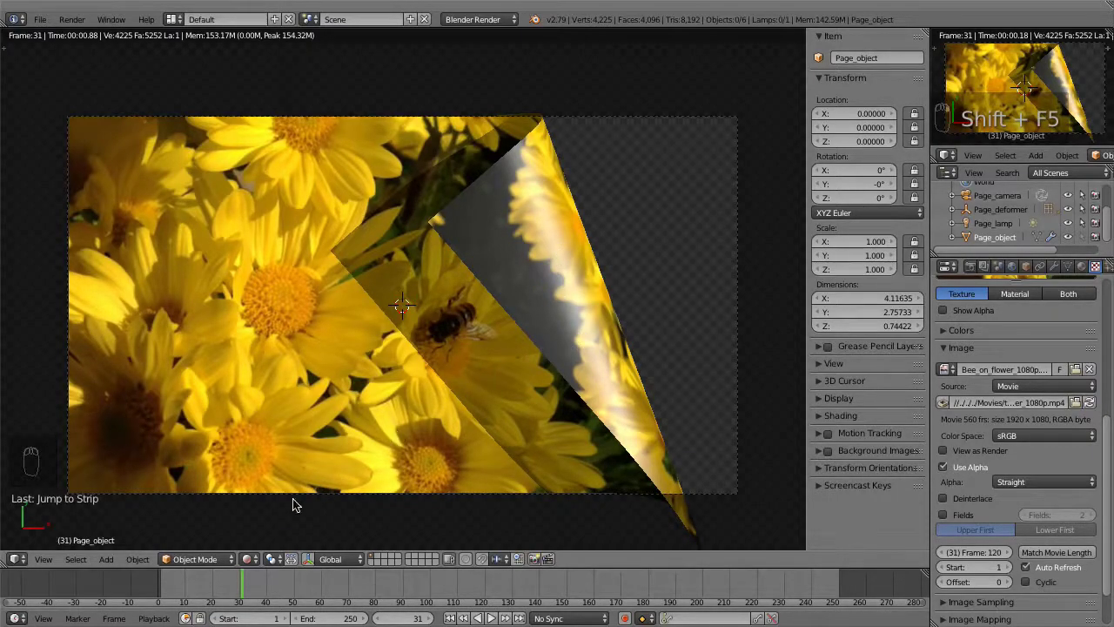
pyautogui.click(251, 559)
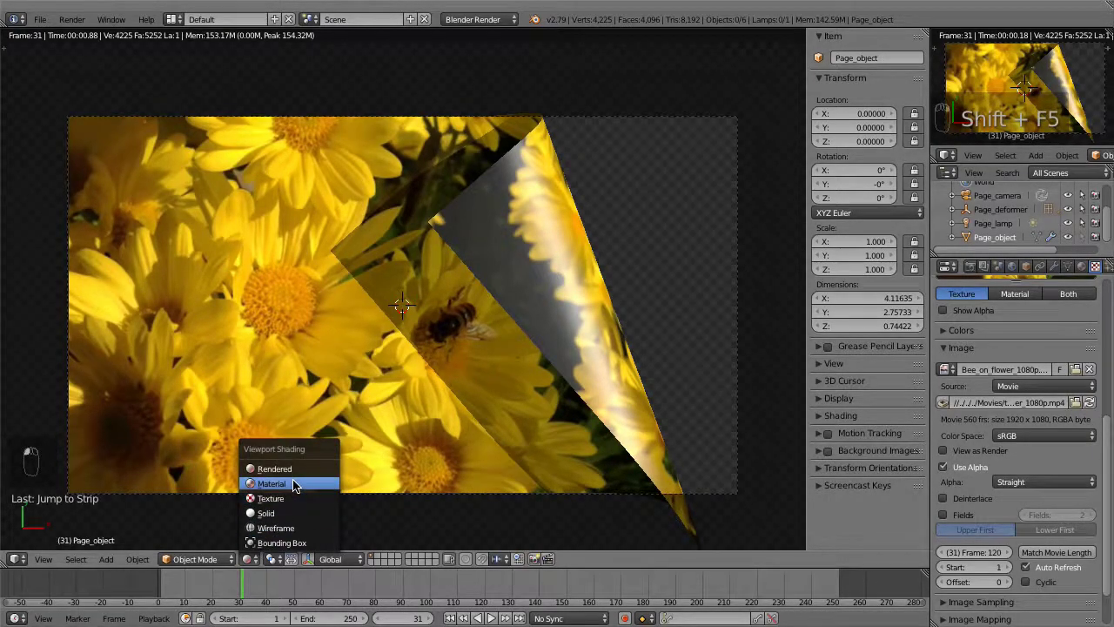
pyautogui.click(294, 485)
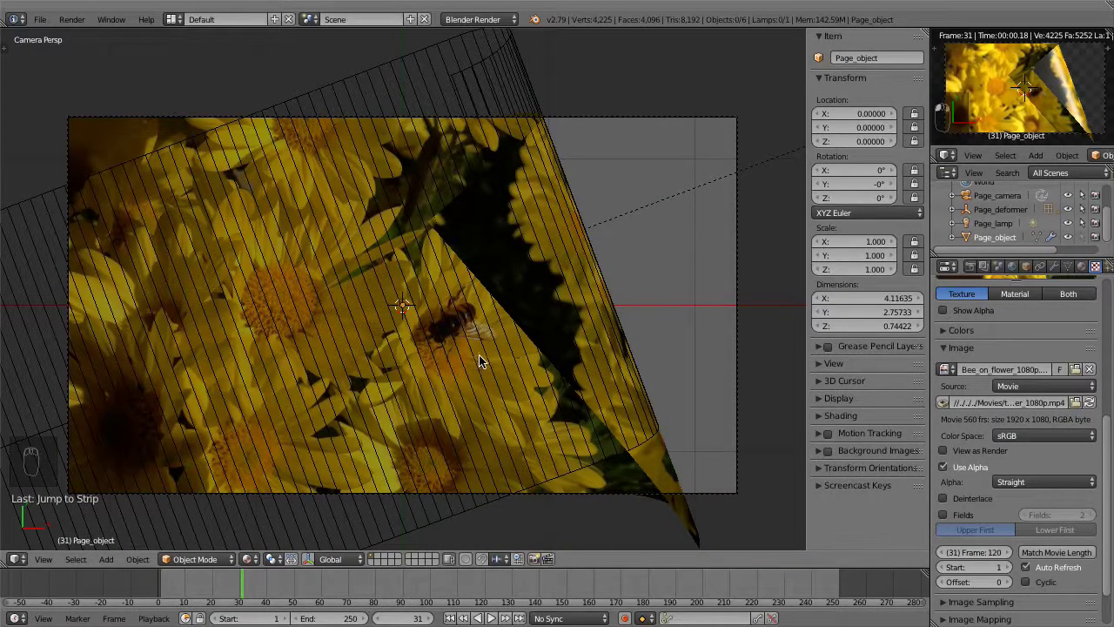
# Rotate Page_deformer in the camera view to an X rotation of about -342°
pyautogui.click(970, 211)
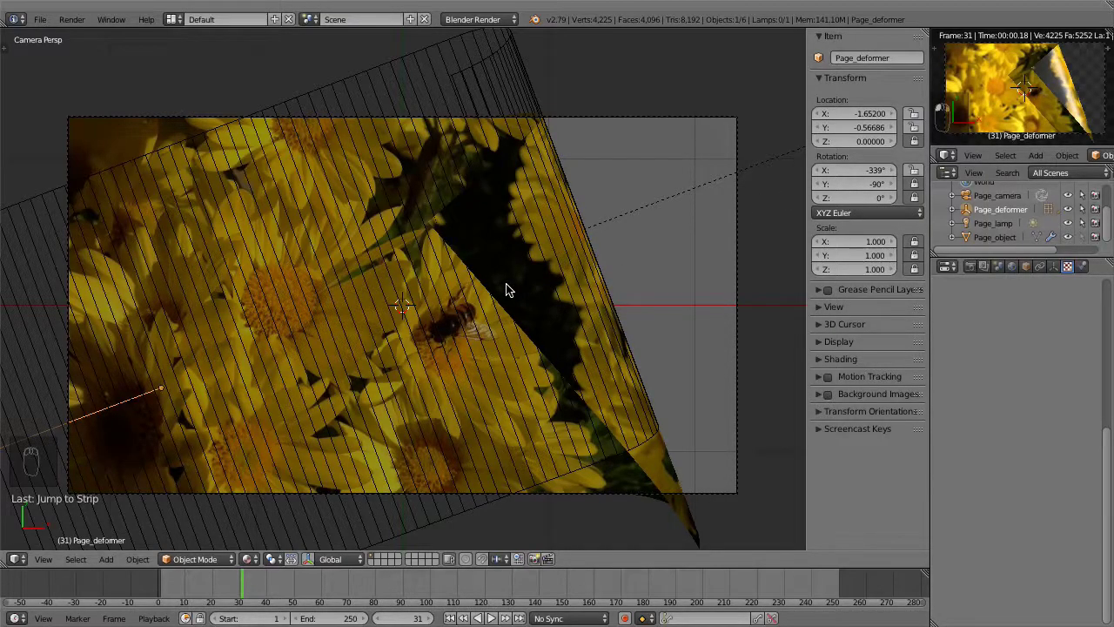
pyautogui.press('r')
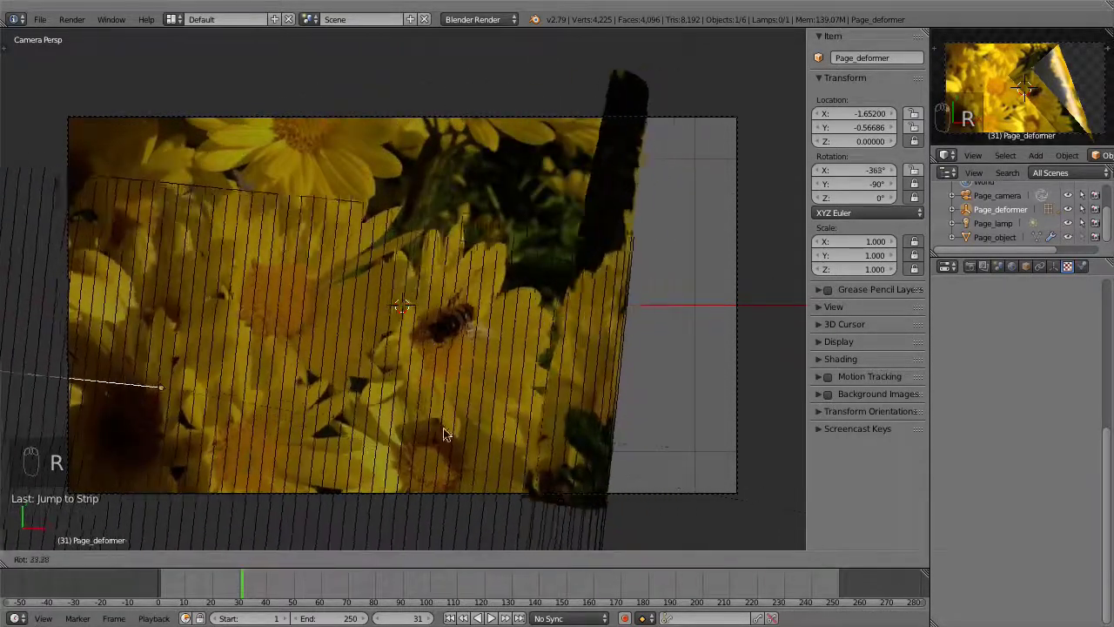
pyautogui.click(525, 300)
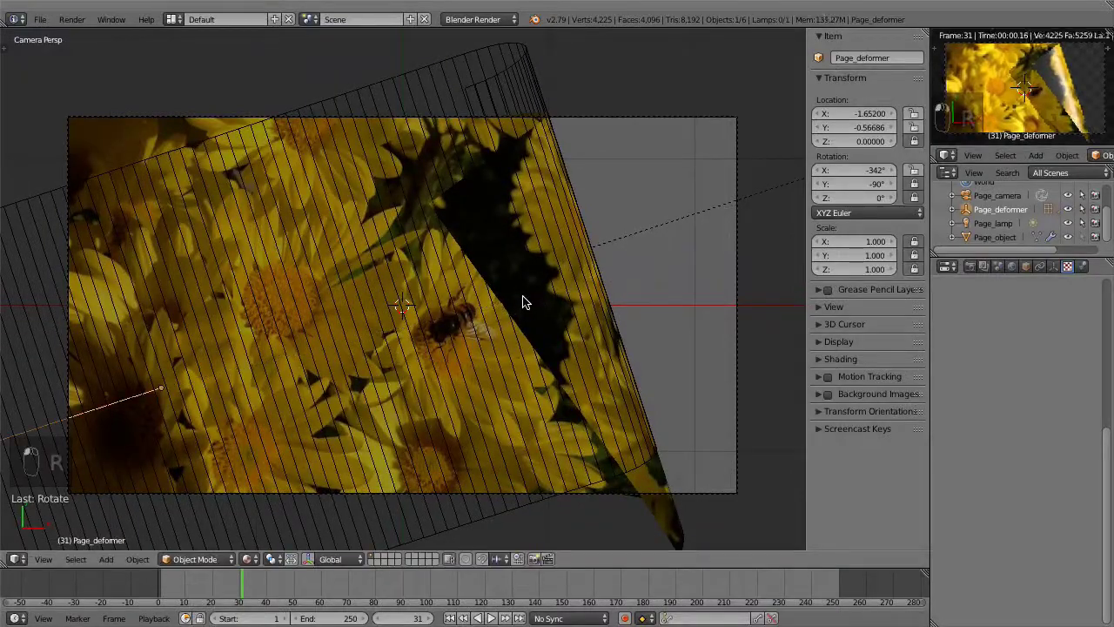
# Set Page_deformer's X and Y location to 0
pyautogui.click(848, 114)
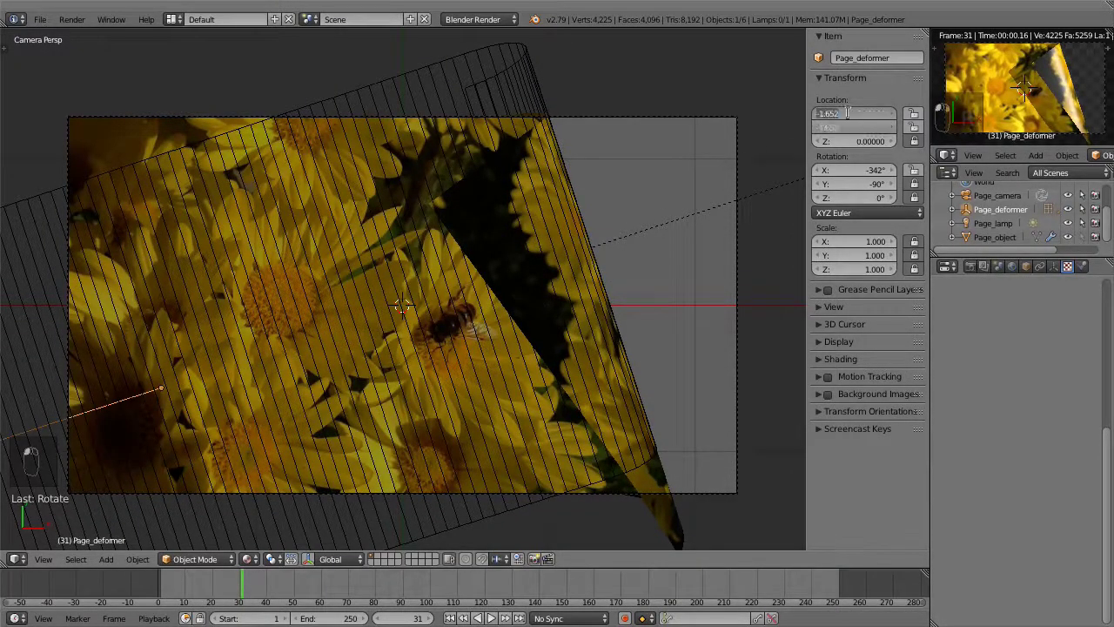
pyautogui.write('0')
pyautogui.press('Return')
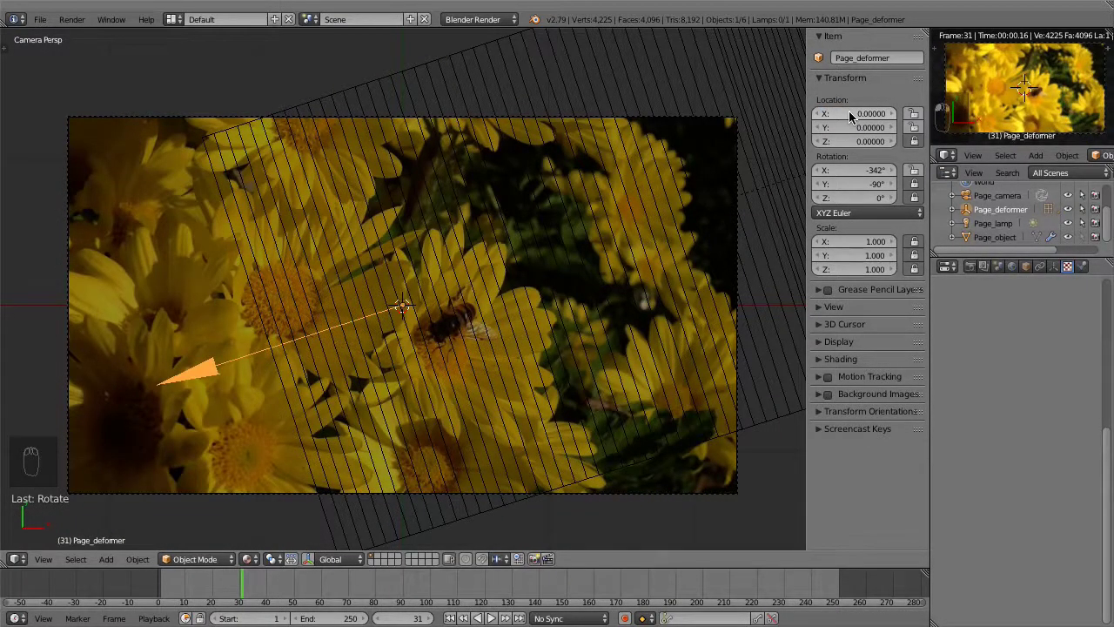
# Insert single keyframes at frame 31 for Page_deformer's X location, Y location and X rotation
pyautogui.rightClick(848, 114)
pyautogui.click(848, 115)
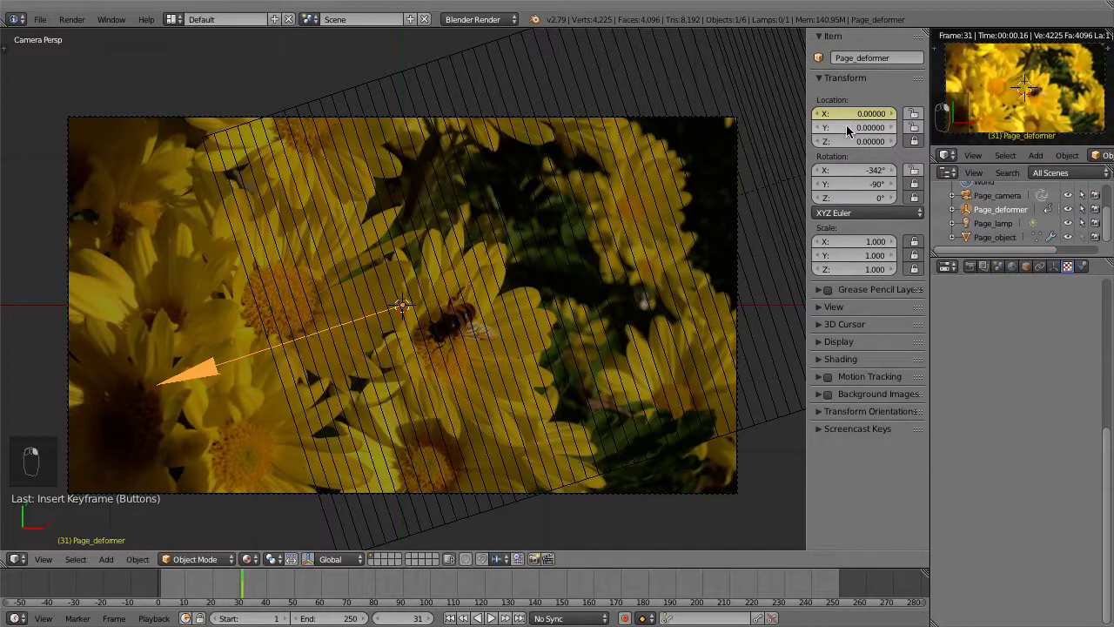
pyautogui.rightClick(845, 124)
pyautogui.click(845, 124)
pyautogui.rightClick(842, 172)
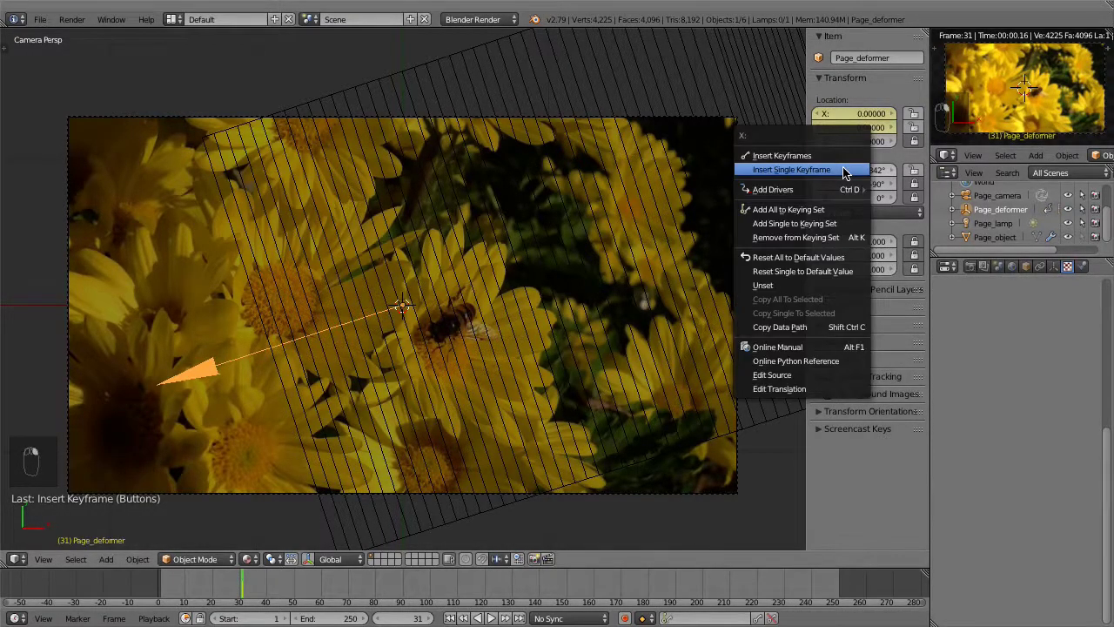
pyautogui.click(842, 170)
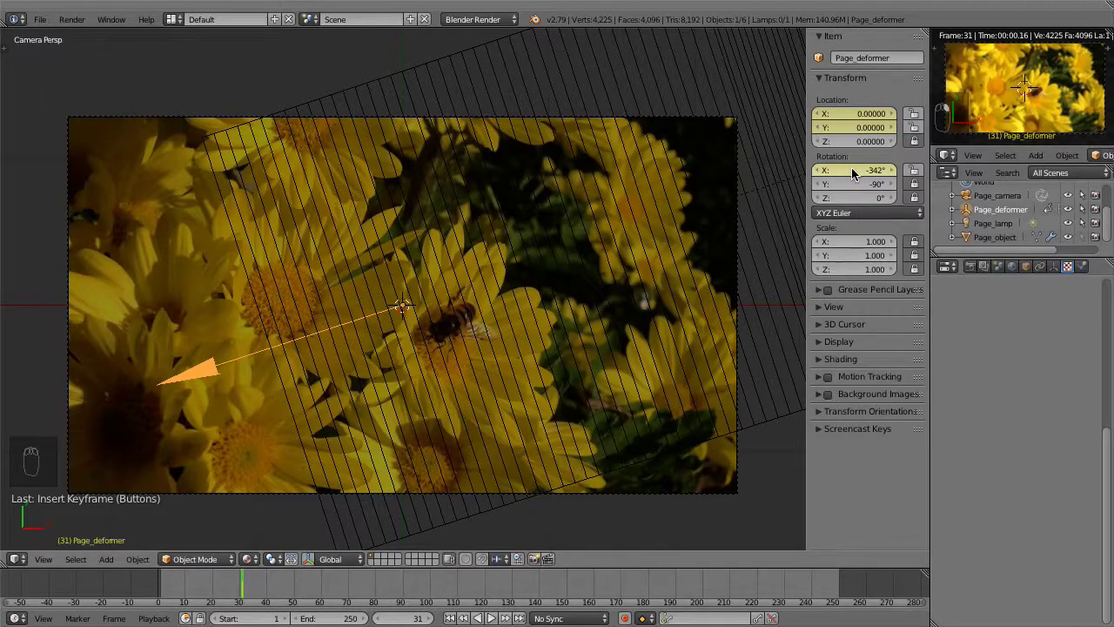
# Go to frame 121 and move Page_deformer to about X -5.03, Y -2.11 so the page leaves the camera view
pyautogui.click(400, 618)
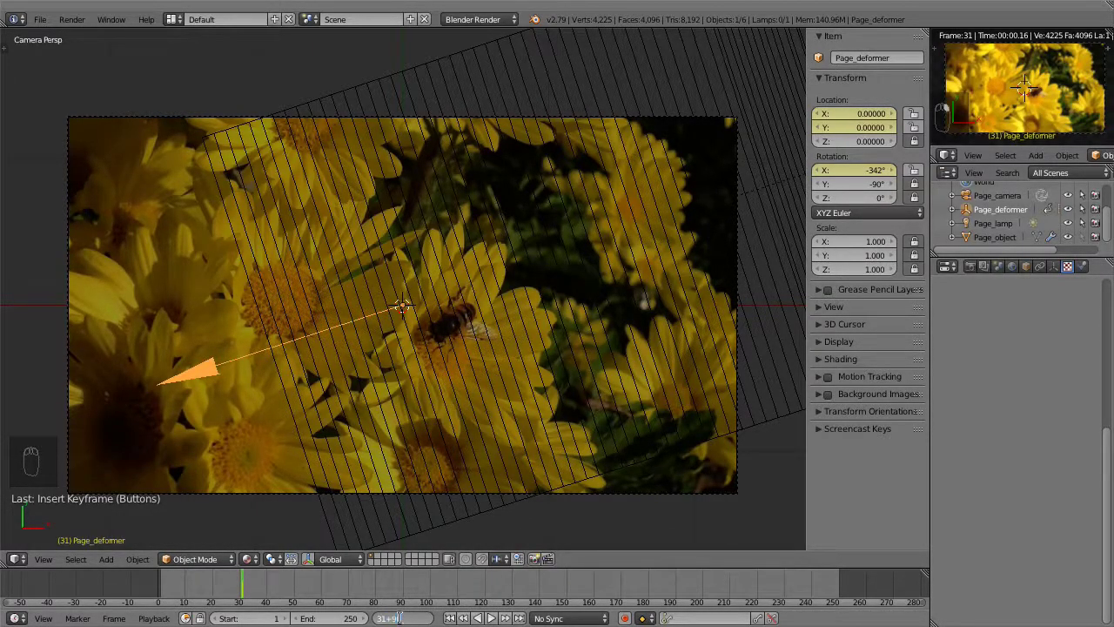
pyautogui.press('Return')
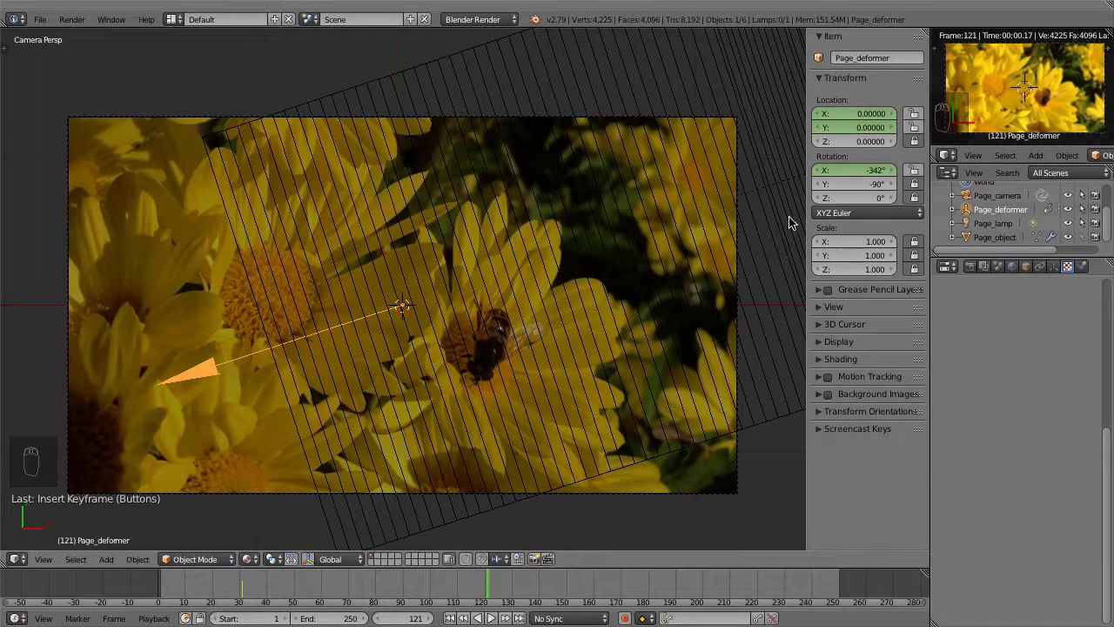
pyautogui.rightClick(224, 366)
pyautogui.press('g')
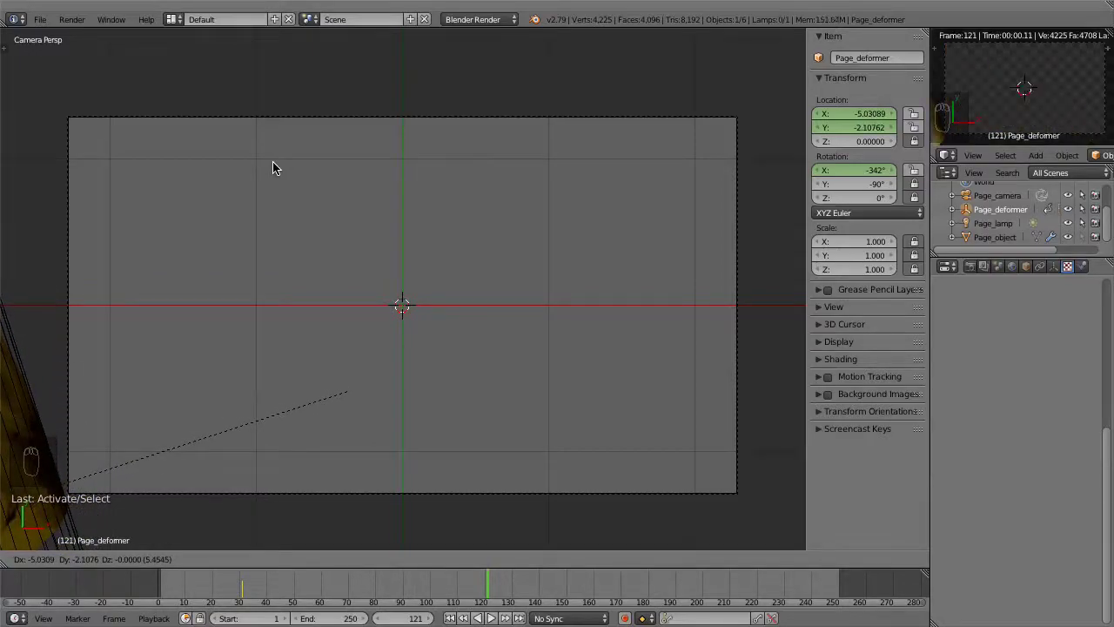
pyautogui.click(273, 168)
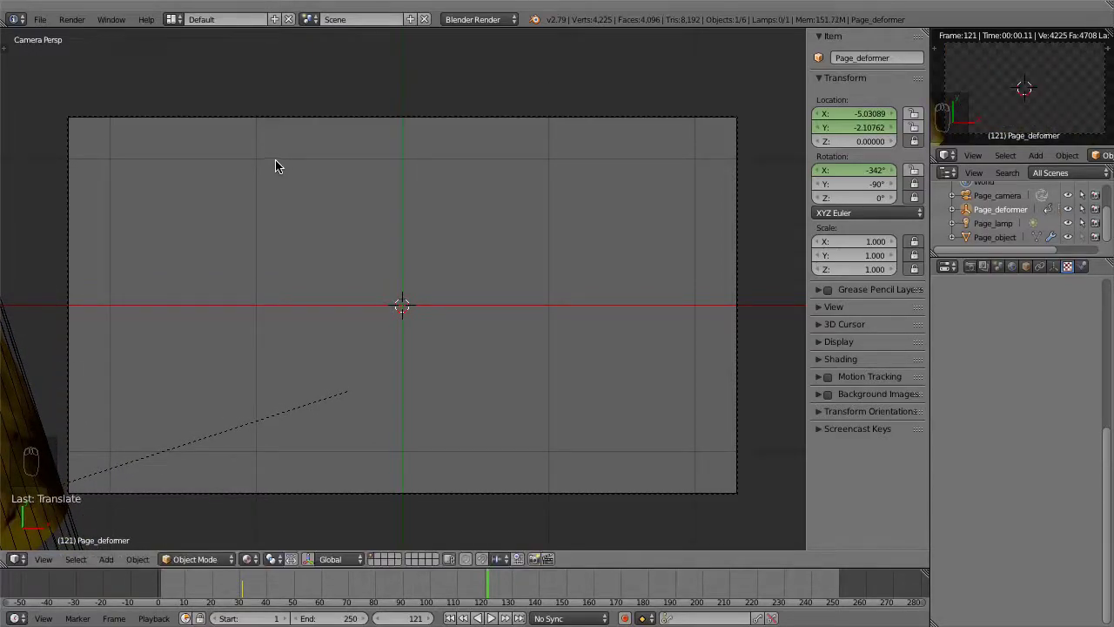
# Insert single keyframes at frame 121 for Page_deformer's X location, Y location and X rotation
pyautogui.rightClick(853, 114)
pyautogui.click(853, 114)
pyautogui.rightClick(851, 129)
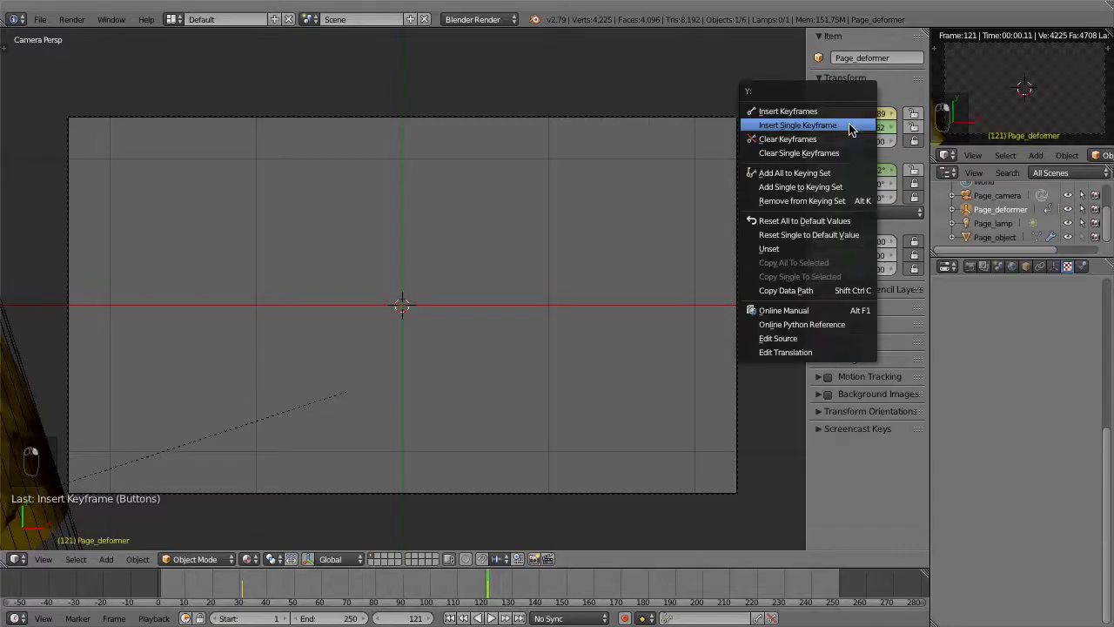
pyautogui.click(851, 125)
pyautogui.rightClick(848, 168)
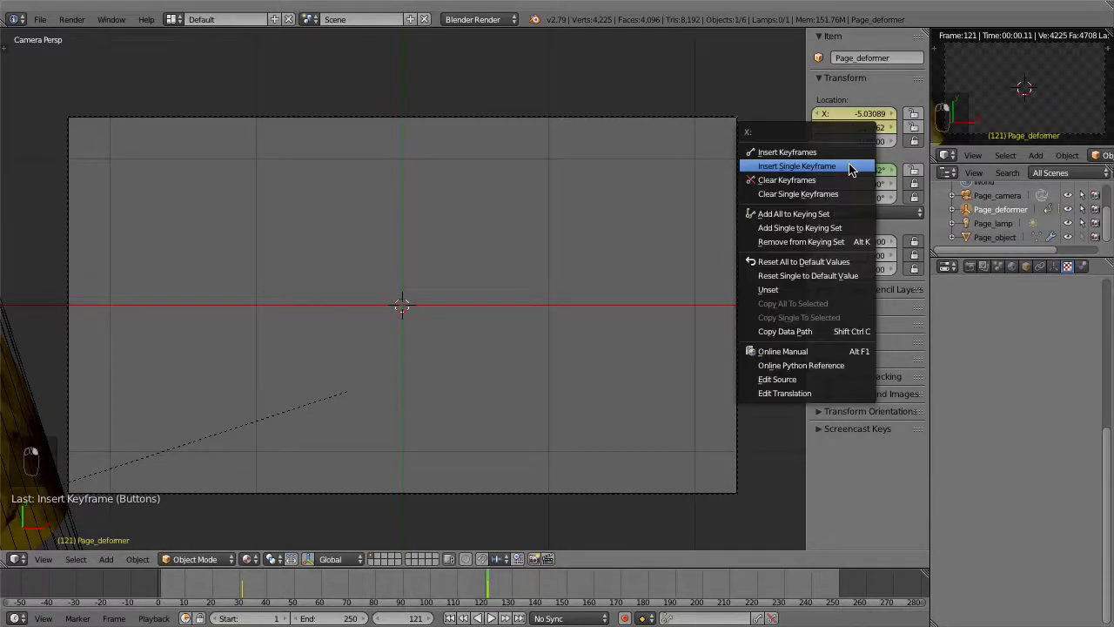
pyautogui.click(846, 166)
# Return to frame 1 and switch back to the sequencer with an enlarged preview area
pyautogui.moveTo(487, 576); pyautogui.dragTo(454, 583)
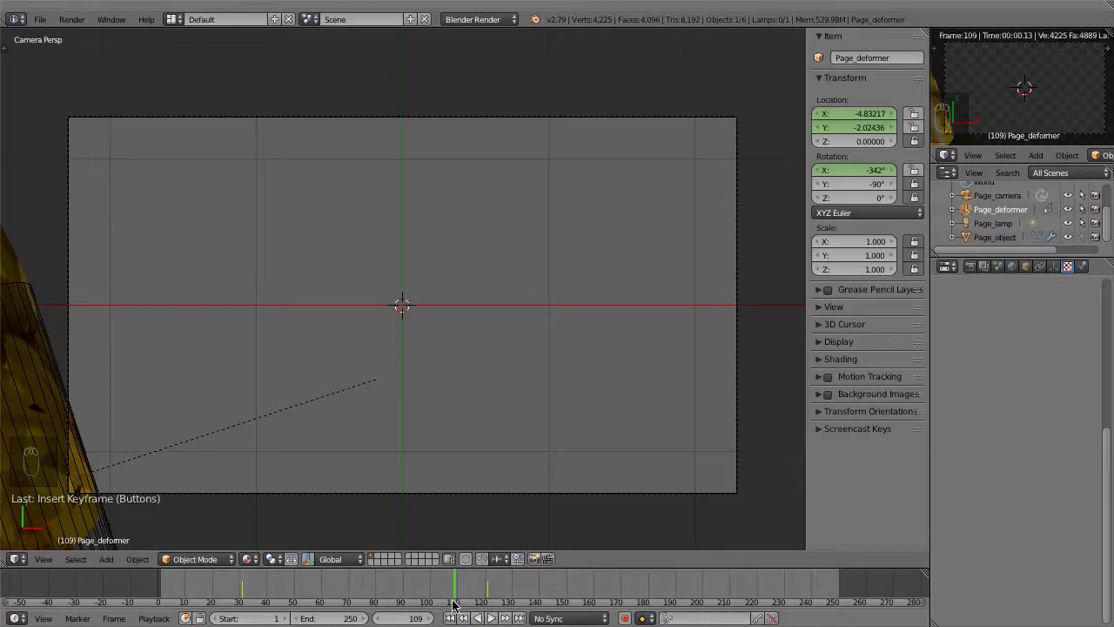
pyautogui.hotkey('shift', 'Left')
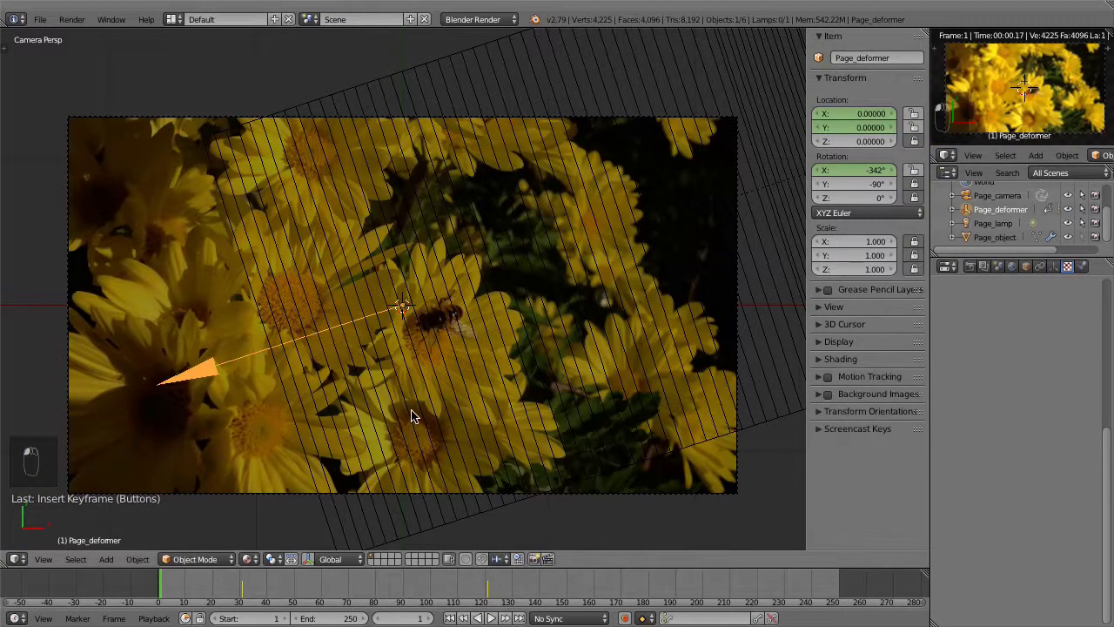
pyautogui.hotkey('shift', 'F8')
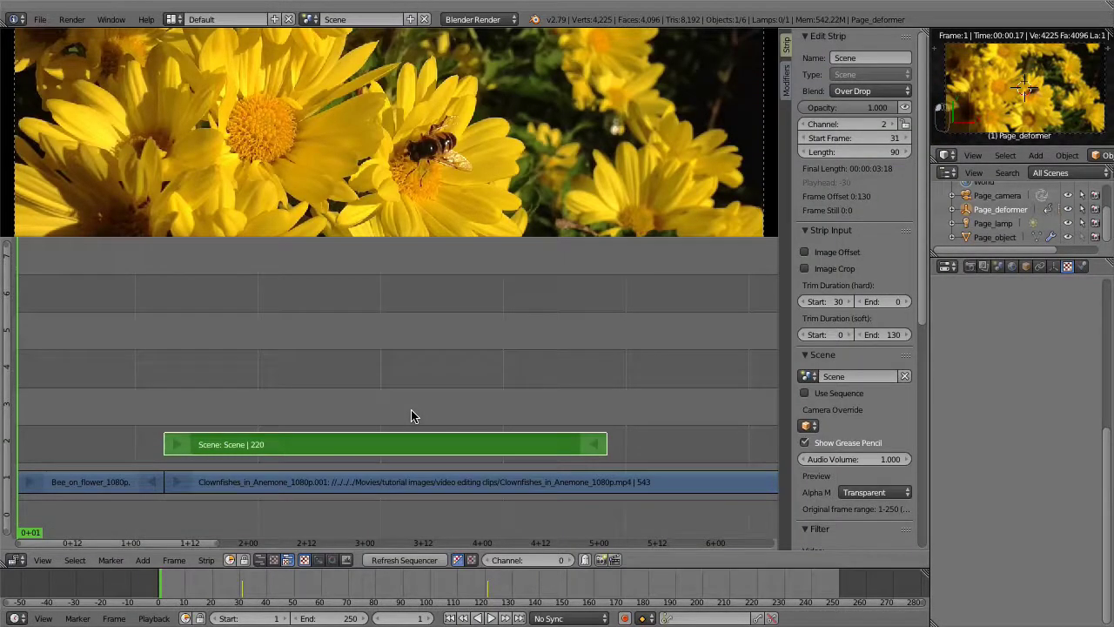
pyautogui.moveTo(448, 237); pyautogui.dragTo(442, 484)
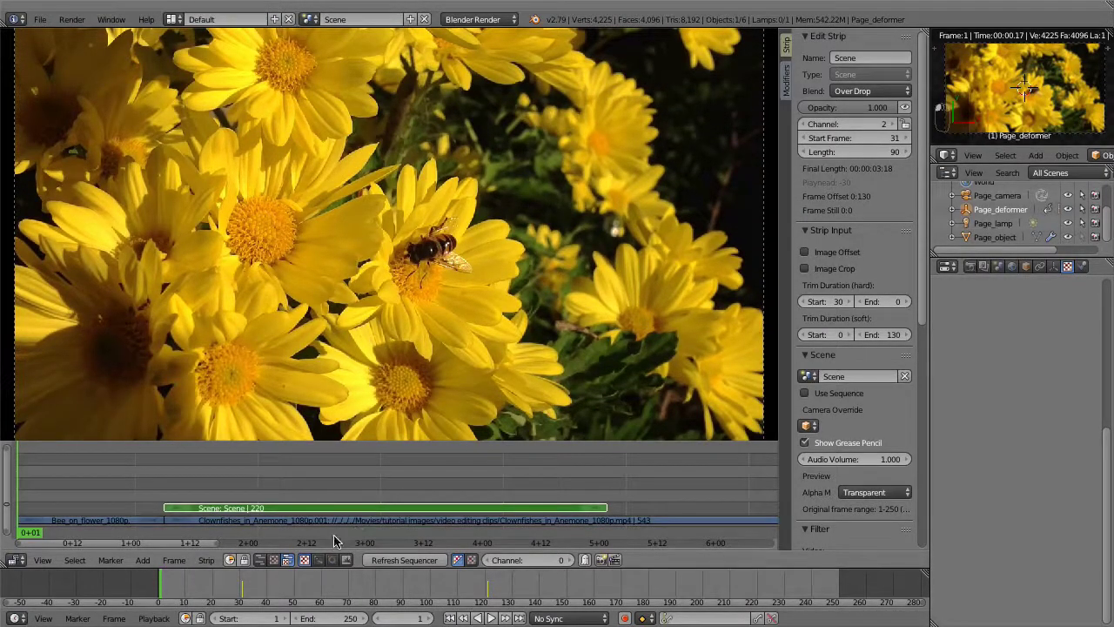
# Set the sequencer's scene preview to Material shading and play the page-turn transition
pyautogui.scroll(-10, 922, 426)
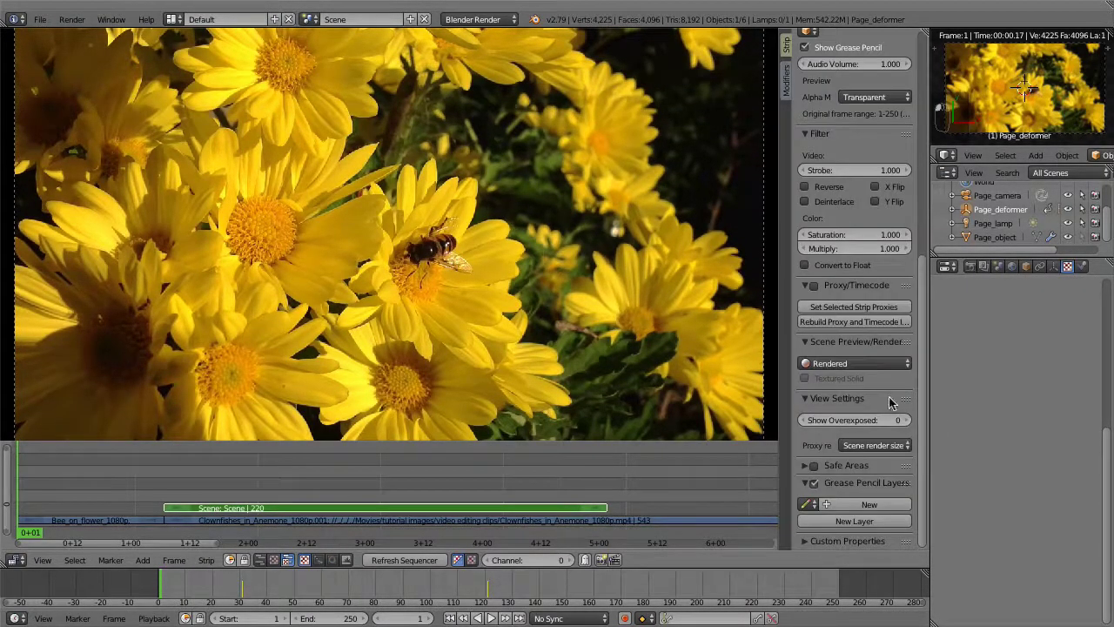
pyautogui.click(853, 363)
pyautogui.click(844, 286)
pyautogui.click(148, 488)
pyautogui.hotkey('alt', 'a')
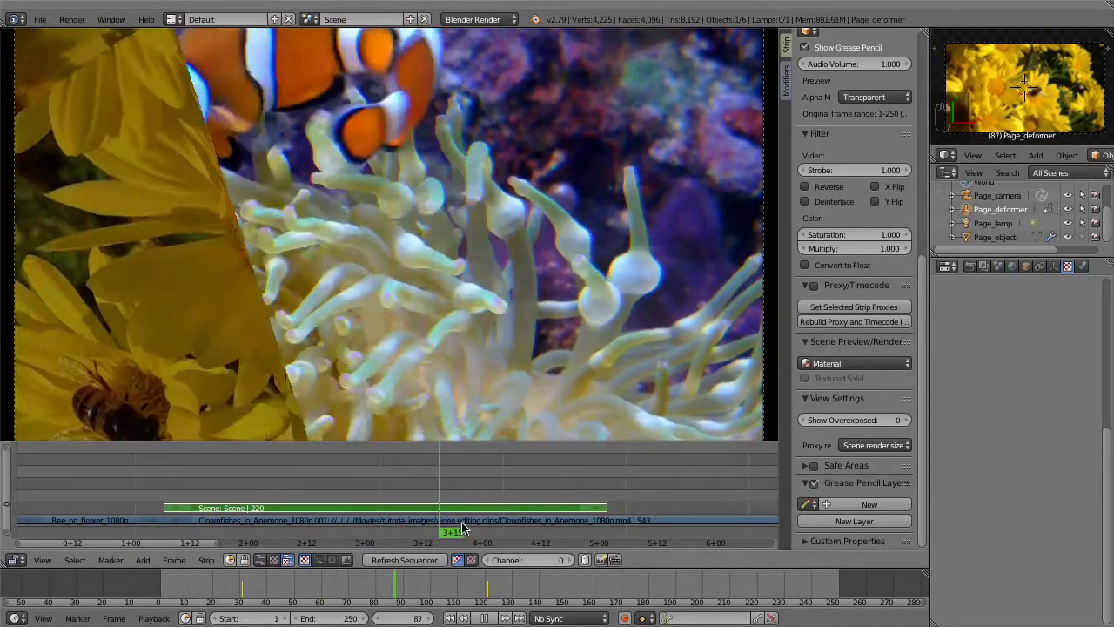
# Compare frames 30 and 31 at the Scene strip's start, and scrub to frame 56 to check the page's initial motion
pyautogui.moveTo(575, 529); pyautogui.dragTo(159, 480)
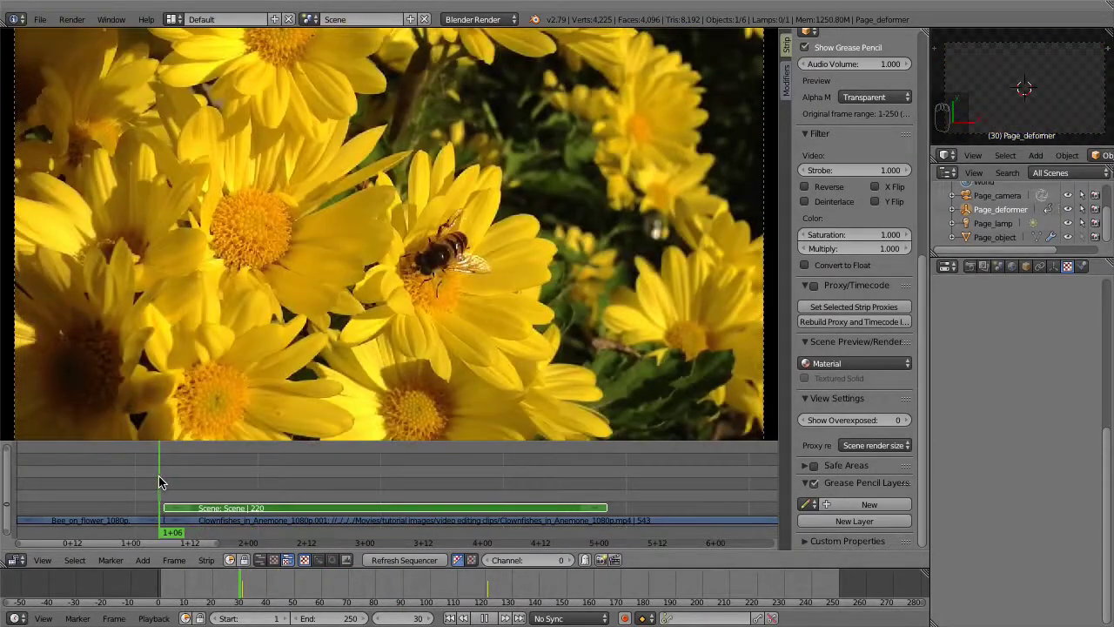
pyautogui.press('Right')
pyautogui.press('Left')
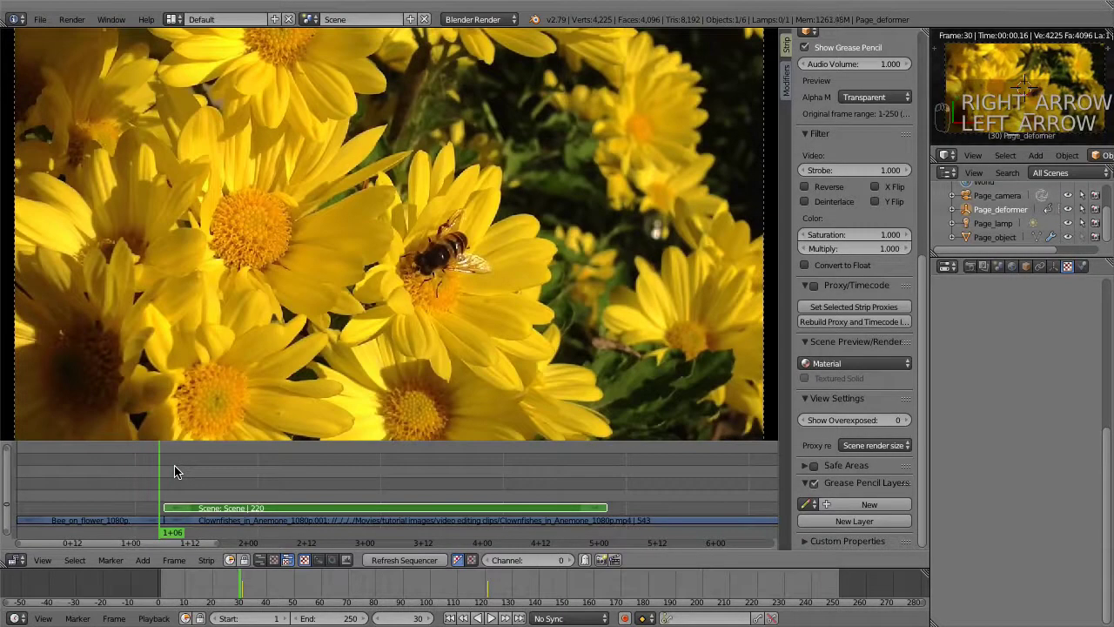
pyautogui.press('Right')
pyautogui.press('Left')
pyautogui.press('Right')
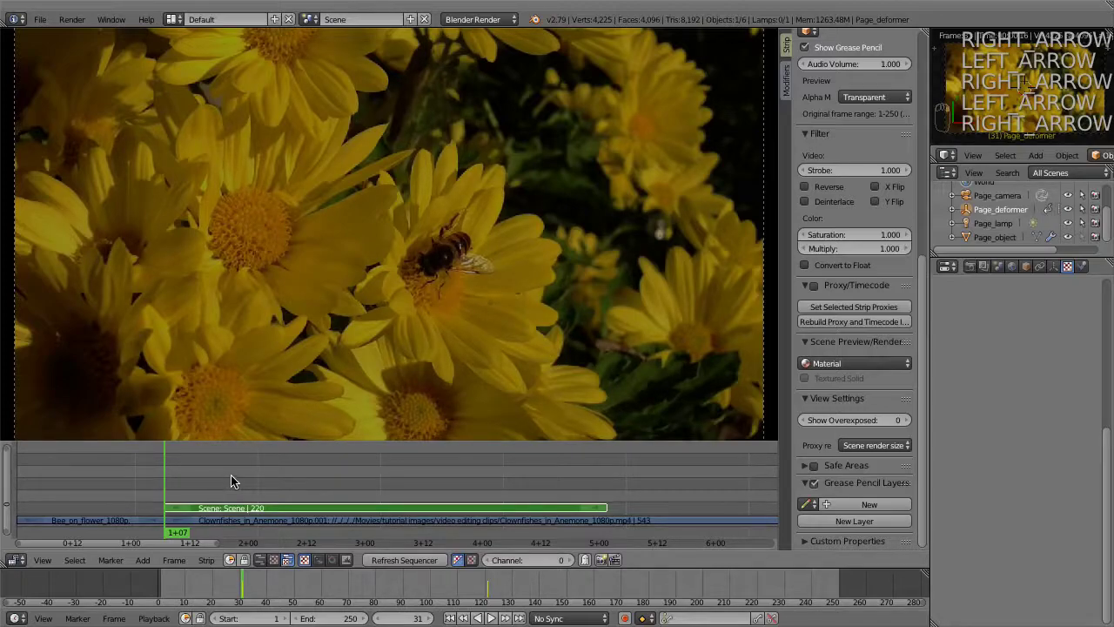
pyautogui.moveTo(231, 481); pyautogui.dragTo(288, 486)
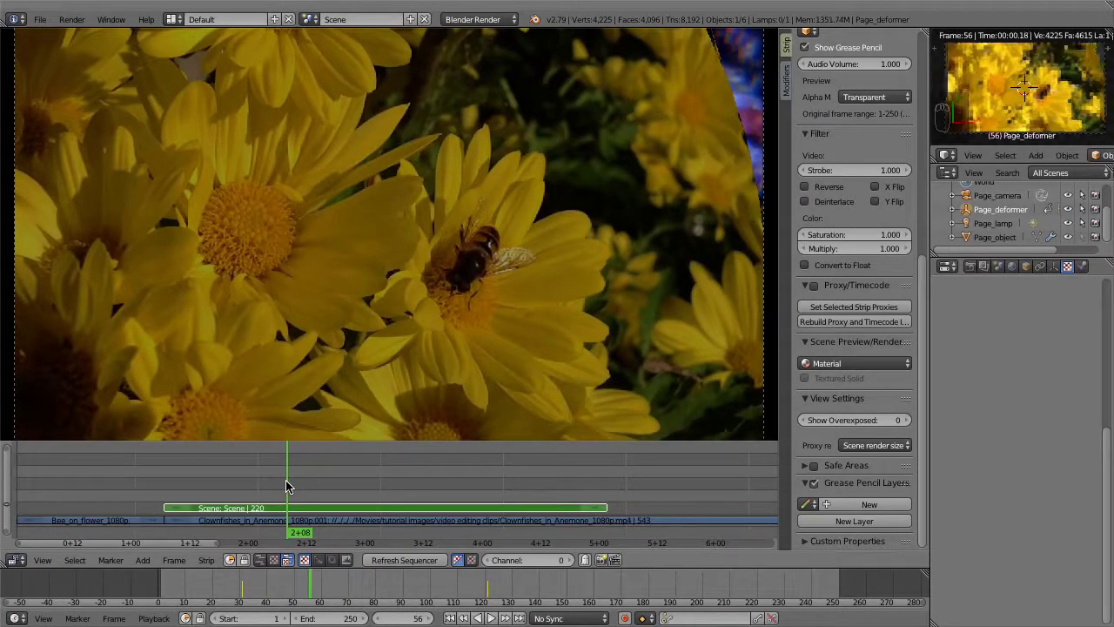
# Split off a Graph Editor below the sequencer and show only Page_deformer's X Location curve
pyautogui.moveTo(5, 562); pyautogui.dragTo(21, 499)
pyautogui.click(16, 560)
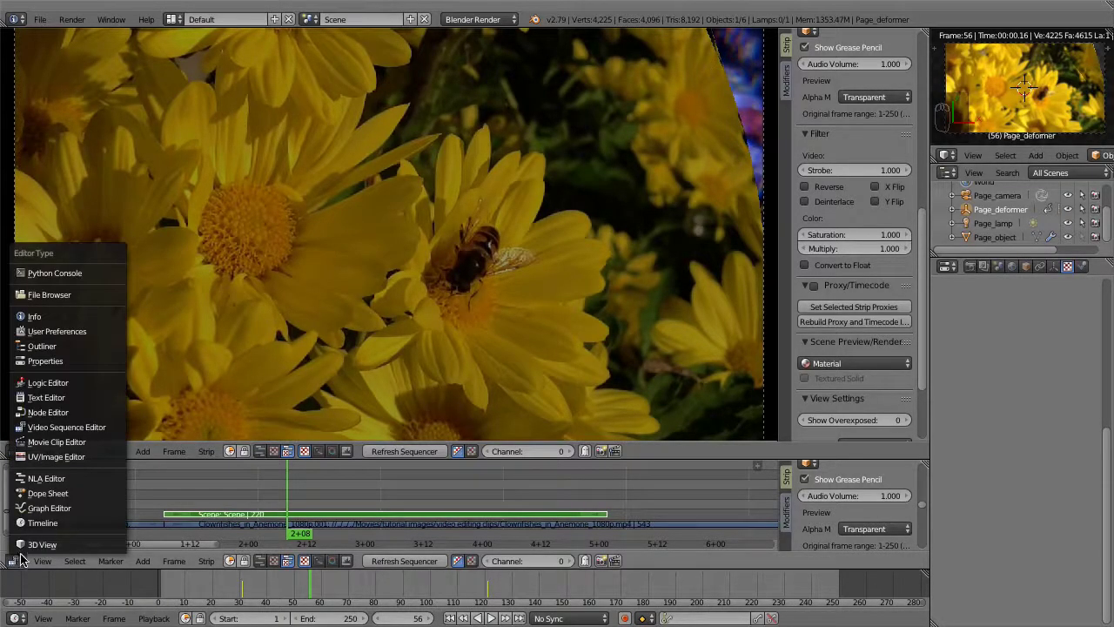
pyautogui.click(61, 507)
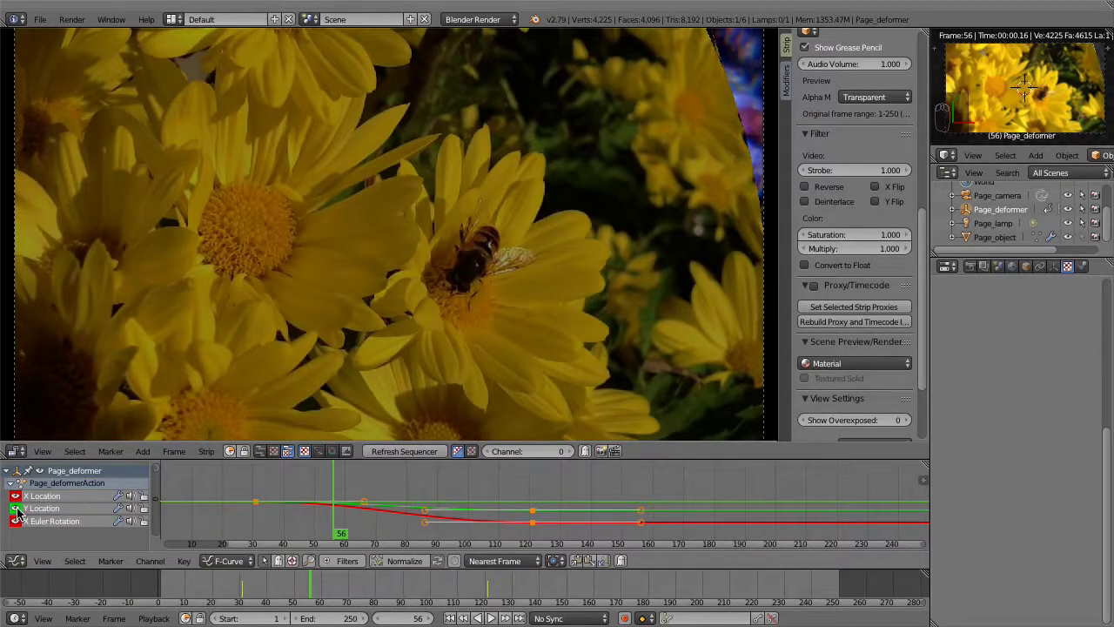
pyautogui.click(15, 508)
pyautogui.click(43, 503)
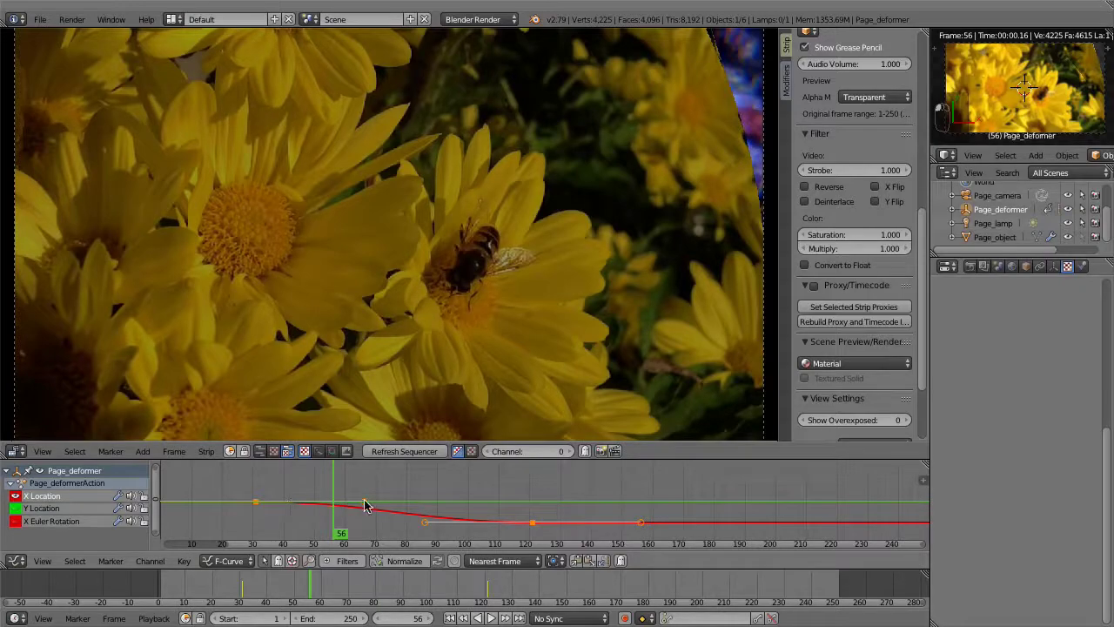
# Lower the right handle of the X Location curve's frame 31 keyframe so the page starts turning faster
pyautogui.press('Home')
pyautogui.click(490, 476)
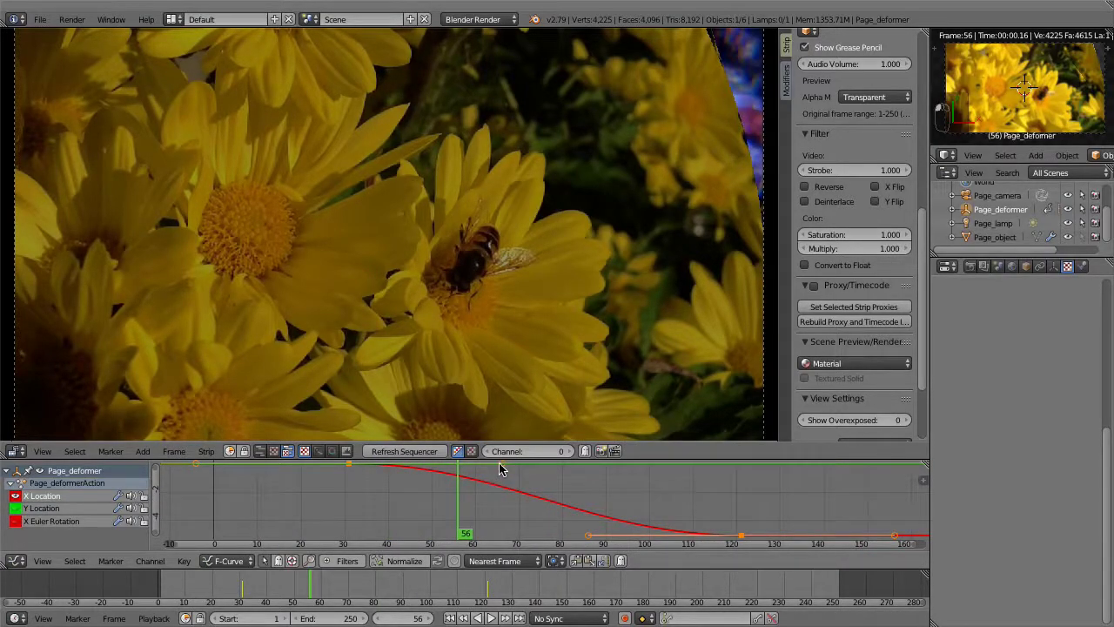
pyautogui.press('g')
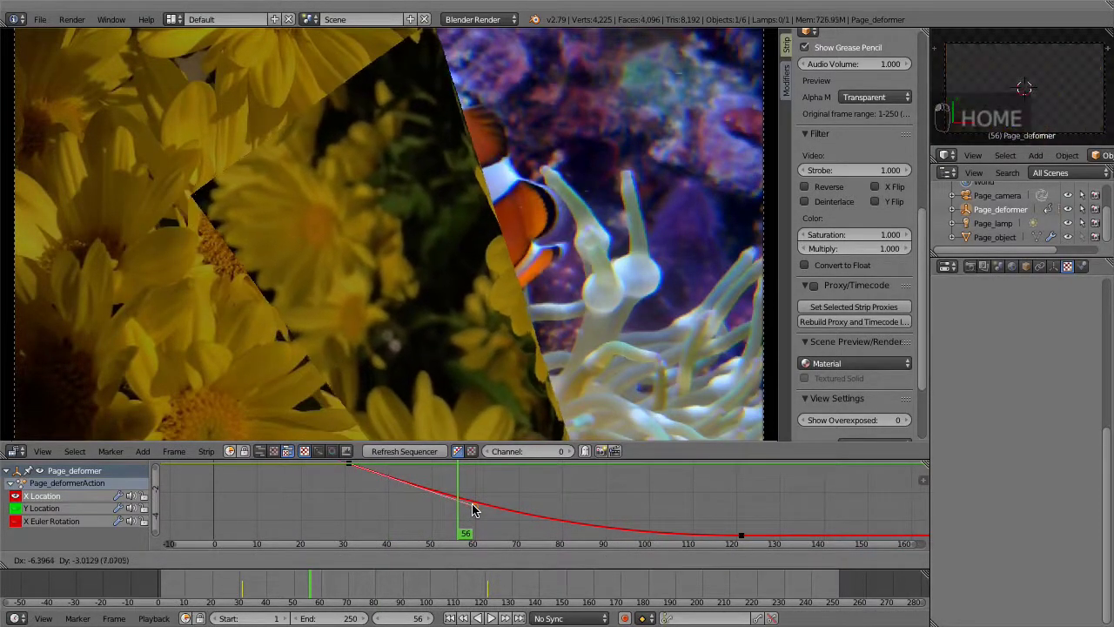
pyautogui.click(484, 511)
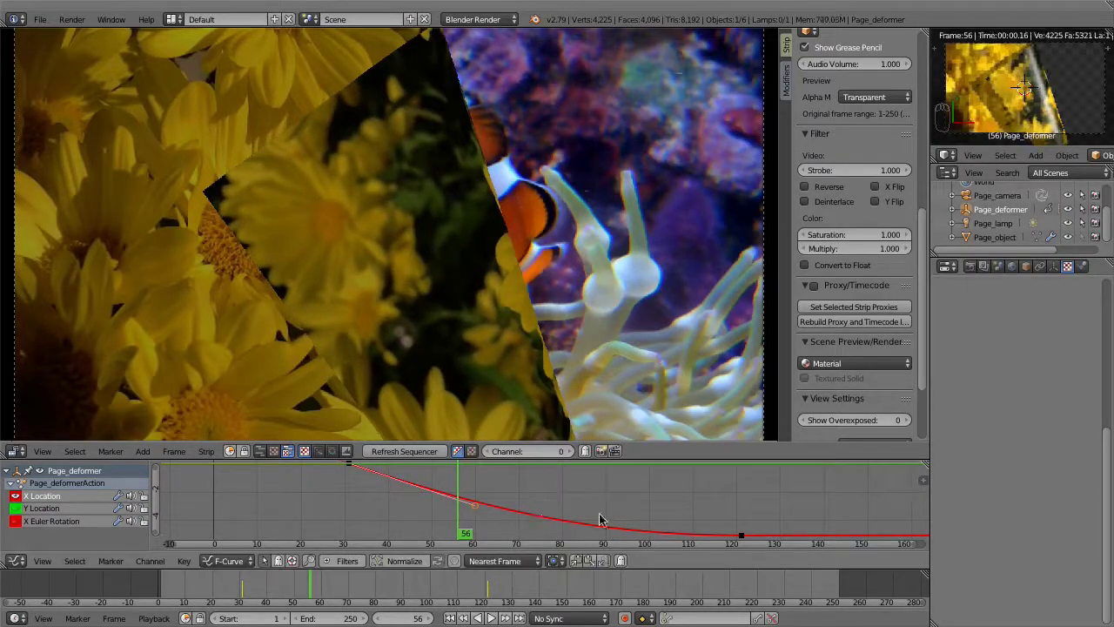
# Raise the left handle of the X Location curve's frame 121 keyframe and check the page turn at frame 51
pyautogui.click(738, 533)
pyautogui.moveTo(589, 534)
pyautogui.mouseDown()
pyautogui.moveTo(587, 516)
pyautogui.moveTo(583, 526)
pyautogui.mouseUp()
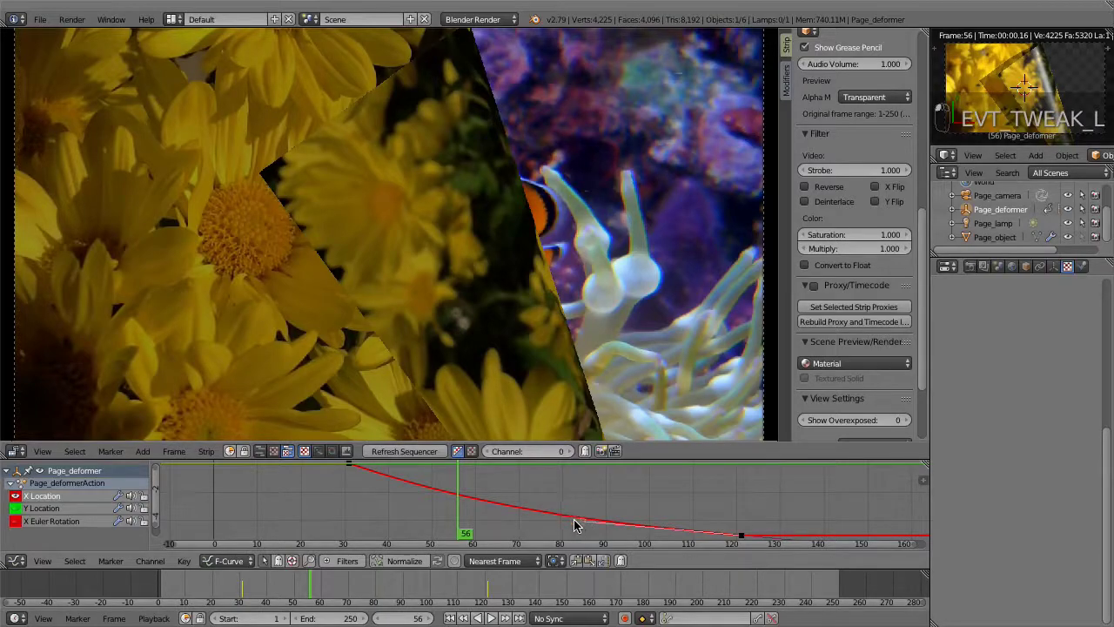
pyautogui.moveTo(514, 461); pyautogui.dragTo(517, 550)
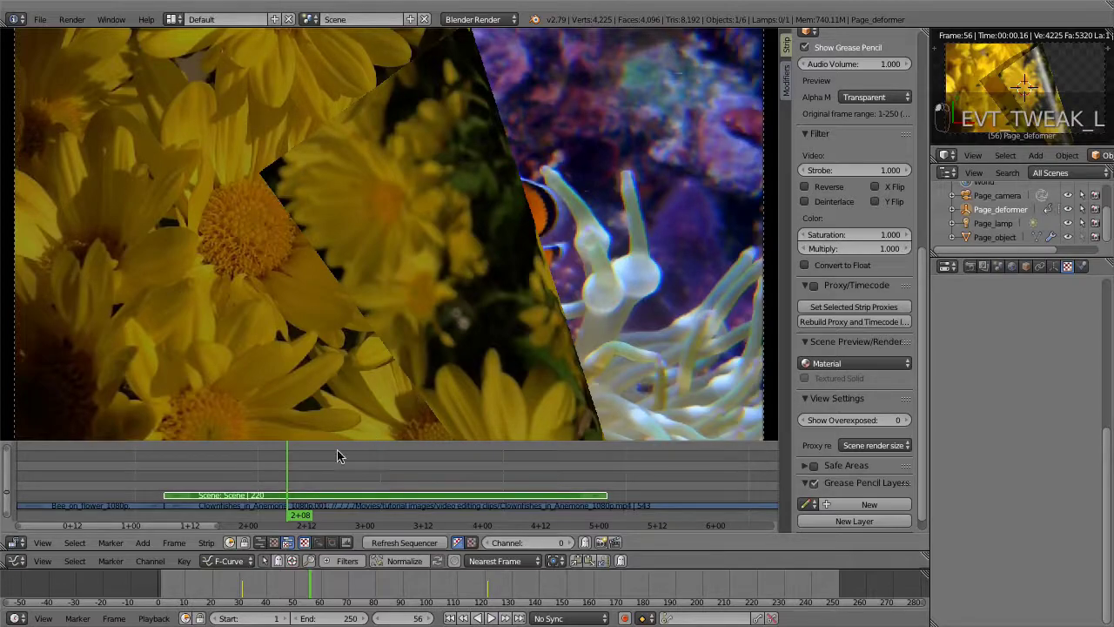
pyautogui.moveTo(286, 472)
pyautogui.mouseDown()
pyautogui.moveTo(218, 473)
pyautogui.moveTo(263, 470)
pyautogui.mouseUp()
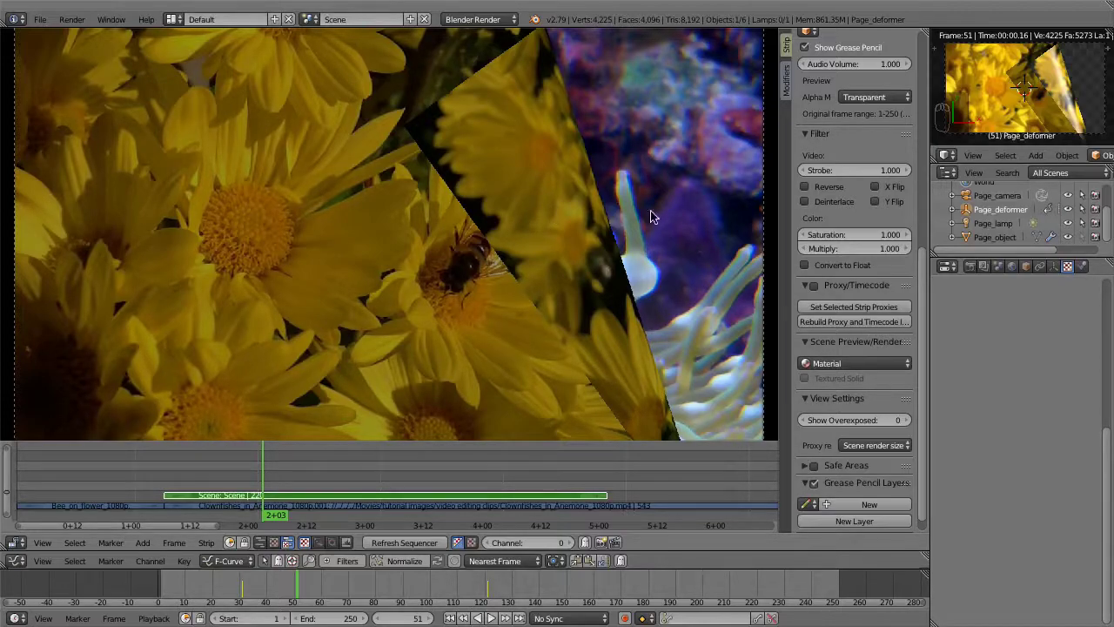
# Select Page_object and display its Material A nodes in the Node Editor
pyautogui.click(971, 239)
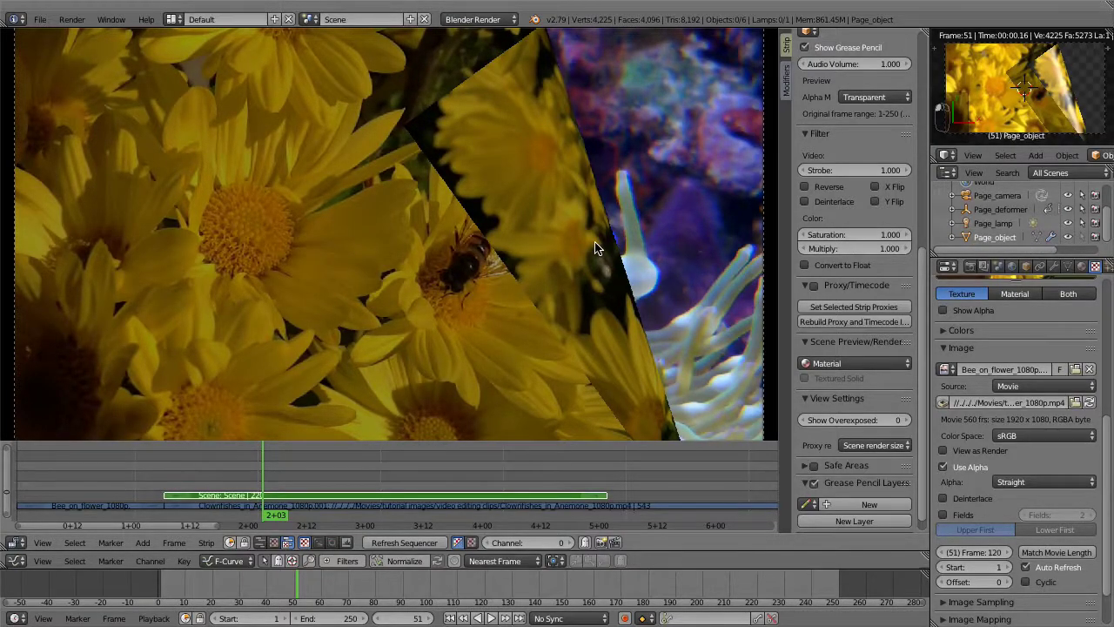
pyautogui.hotkey('shift', 'F3')
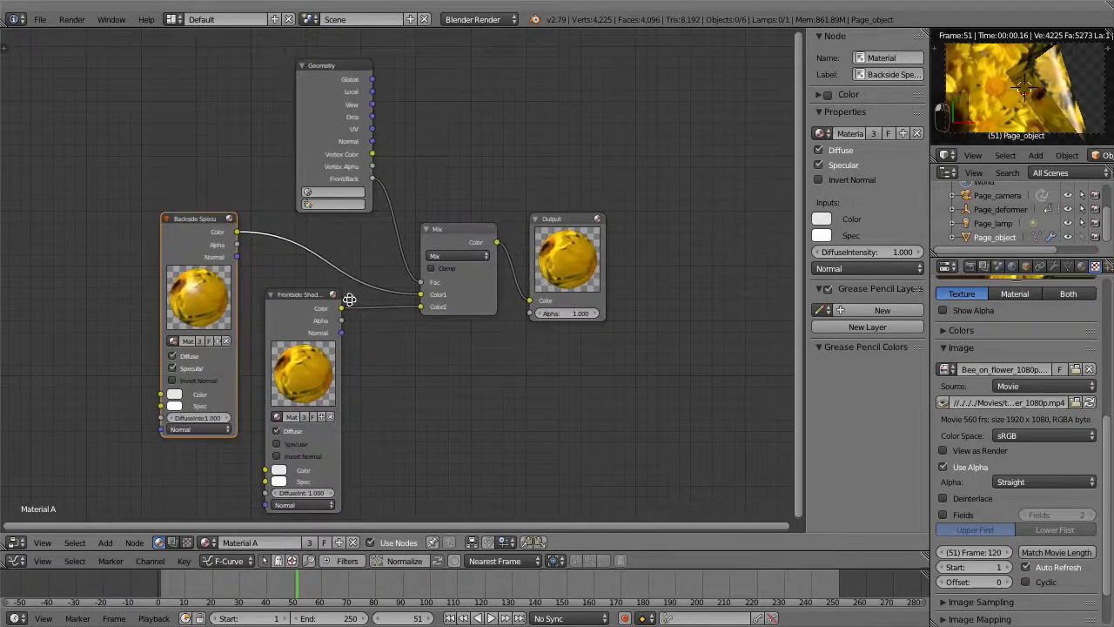
pyautogui.scroll(4, 349, 299)
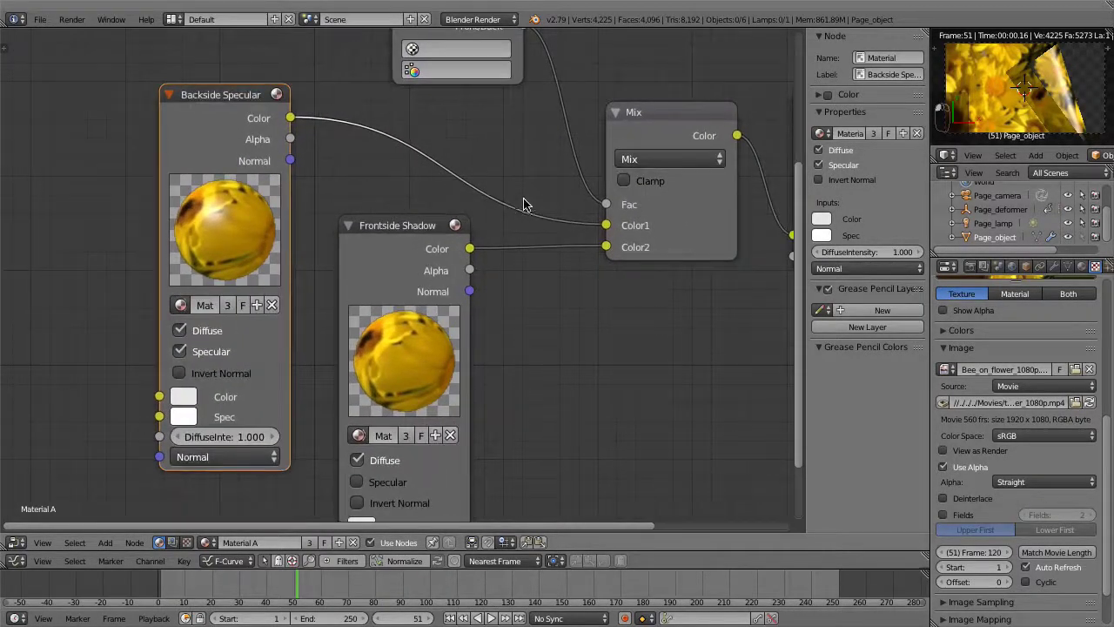
# Make a separate copy of Page_object's Material A and name it Material B
pyautogui.click(1078, 267)
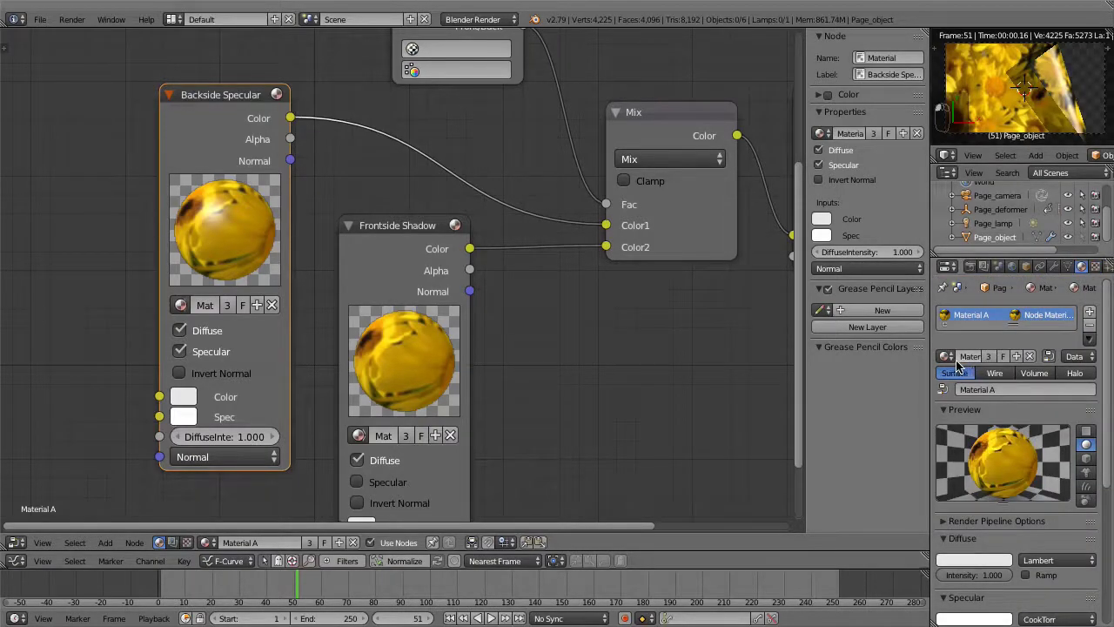
pyautogui.click(1018, 358)
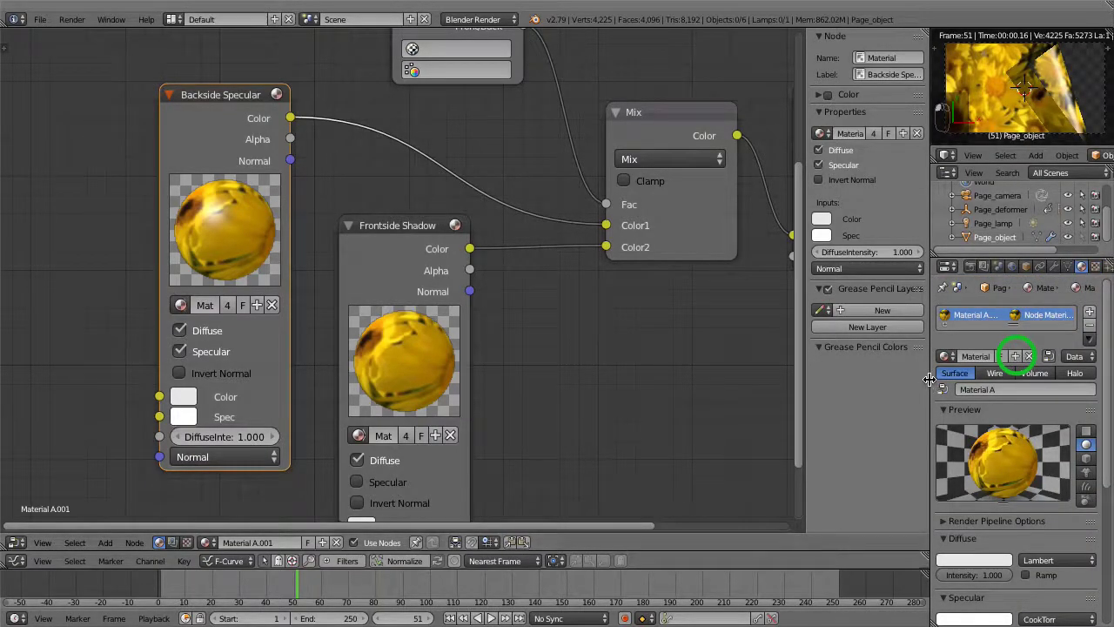
pyautogui.moveTo(929, 390); pyautogui.dragTo(884, 392)
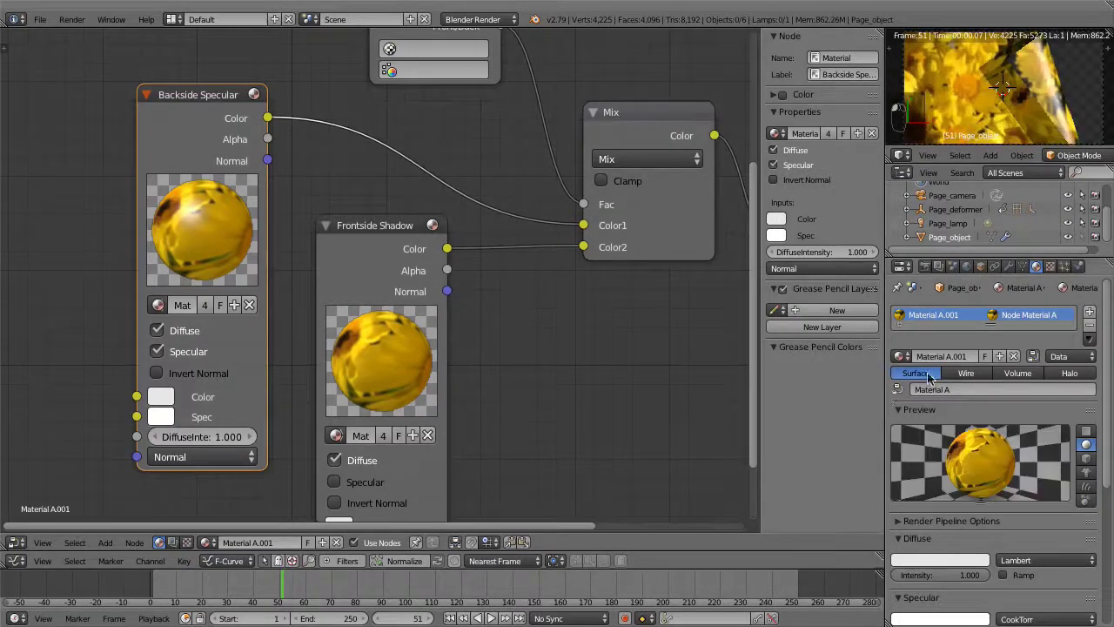
pyautogui.click(971, 356)
pyautogui.write('B')
pyautogui.press('Return')
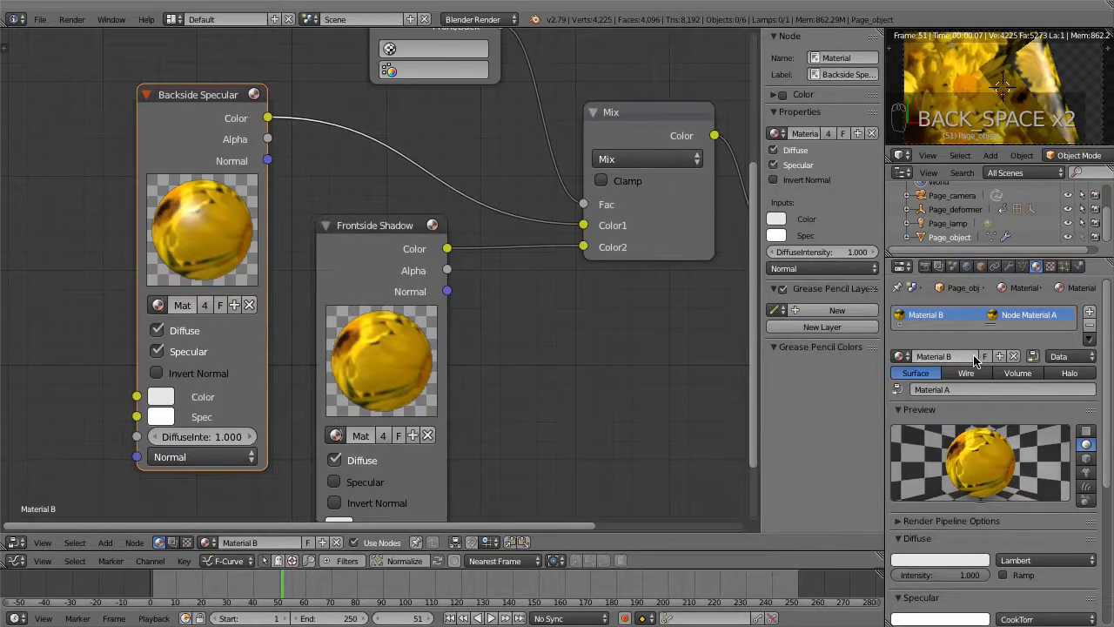
# Turn off nodes for Material B and make its Bee flower texture a separate copy
pyautogui.click(1034, 356)
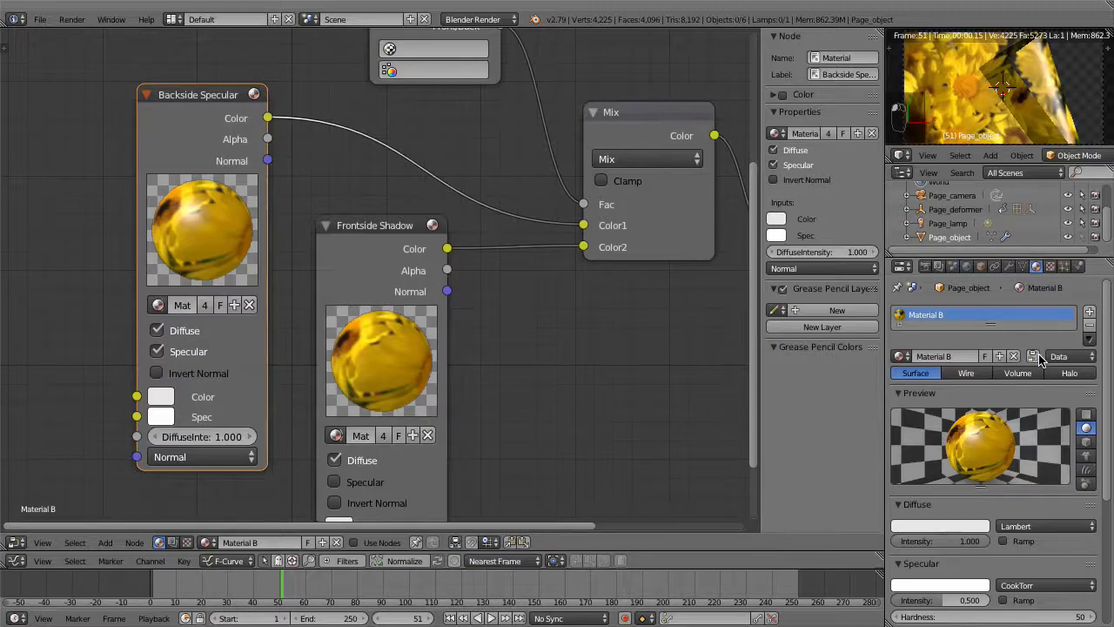
pyautogui.click(1050, 267)
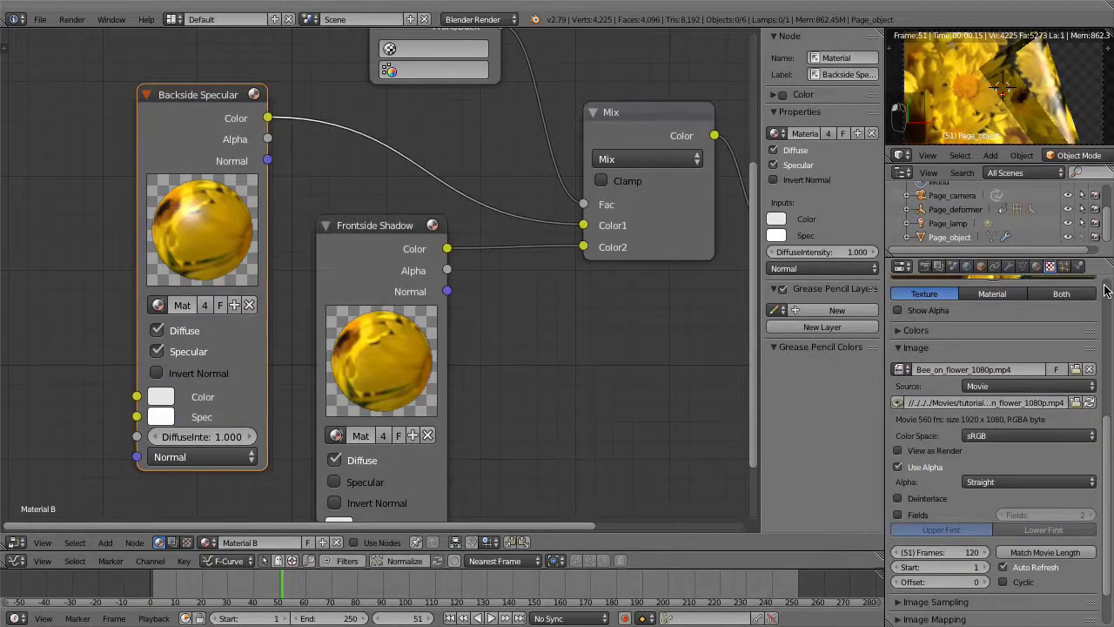
pyautogui.scroll(6, 1104, 289)
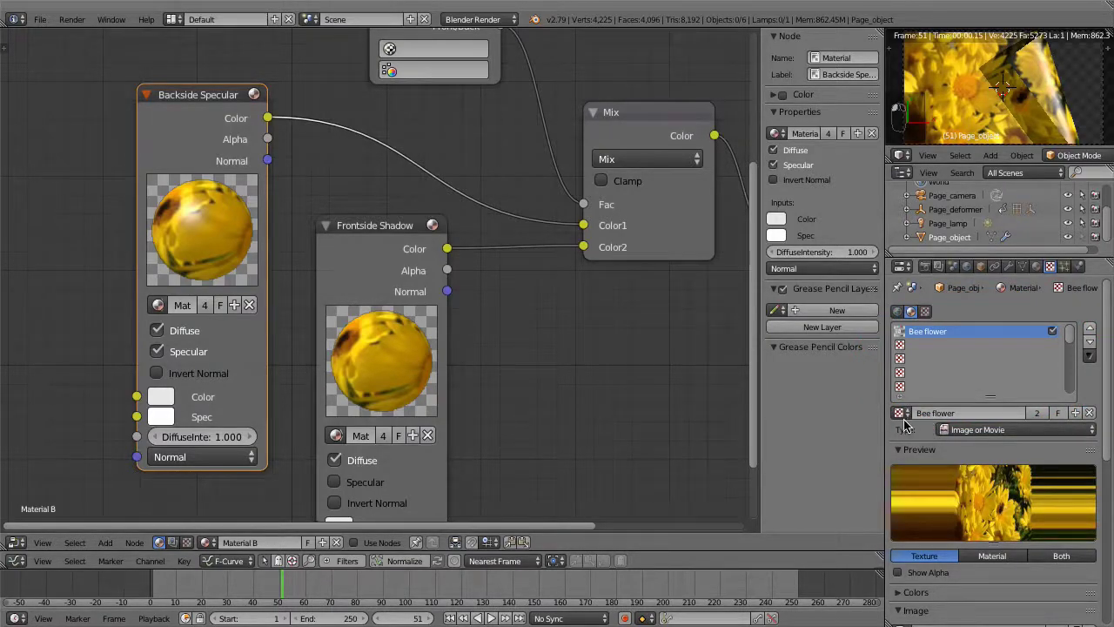
pyautogui.click(1074, 415)
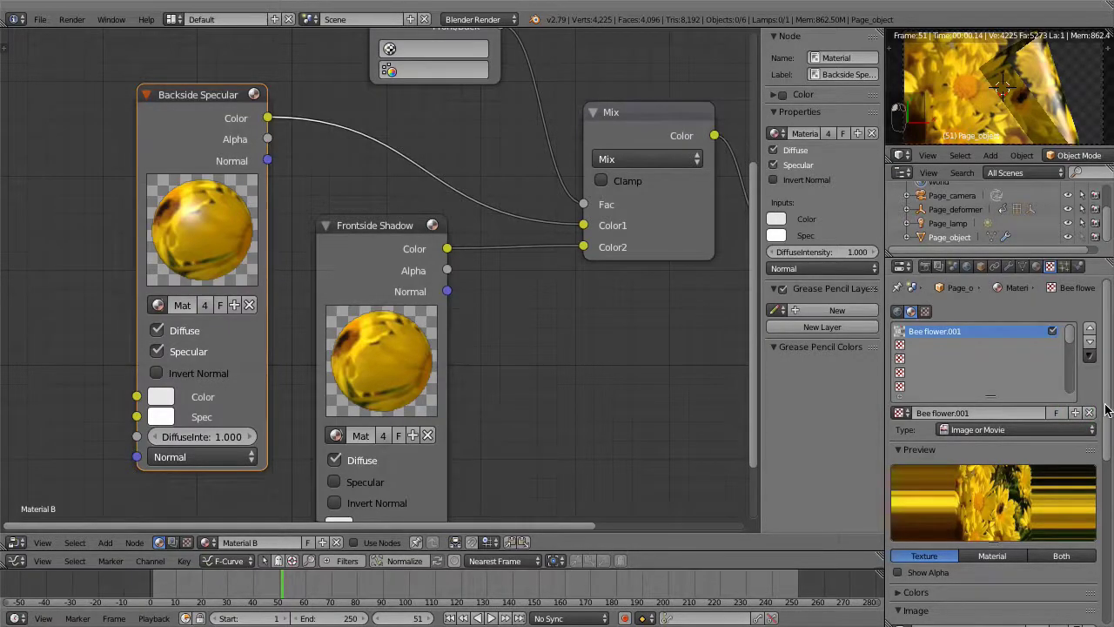
# Load Dolphins_1080p.mp4 into Material B's copied texture and rename the texture Dolphins
pyautogui.scroll(-3, 1105, 411)
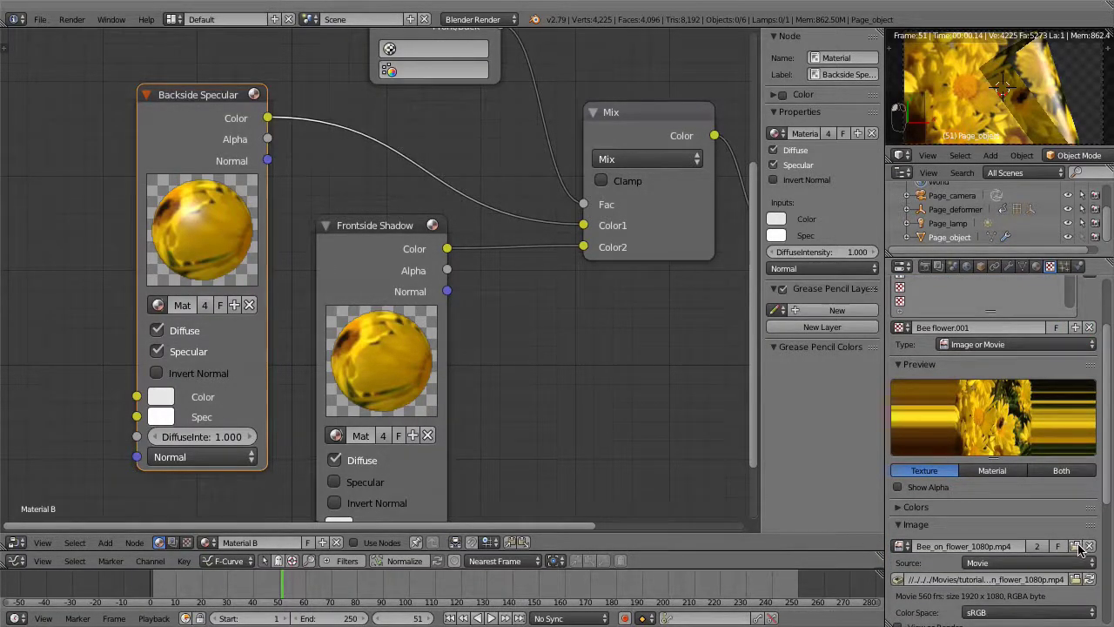
pyautogui.click(1076, 546)
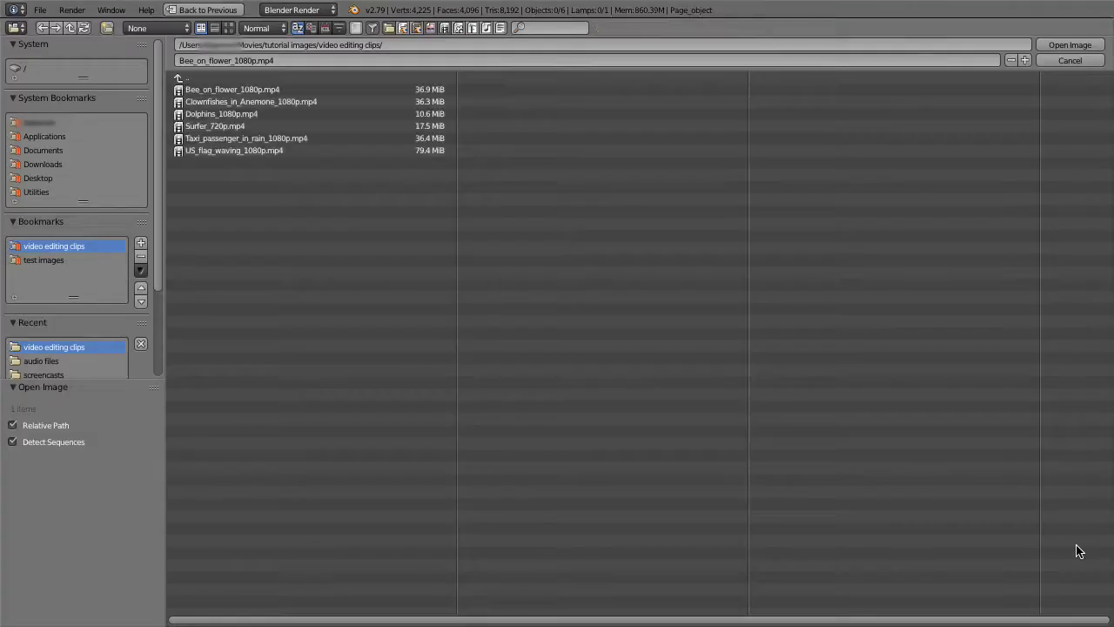
pyautogui.click(228, 116)
pyautogui.doubleClick(228, 116)
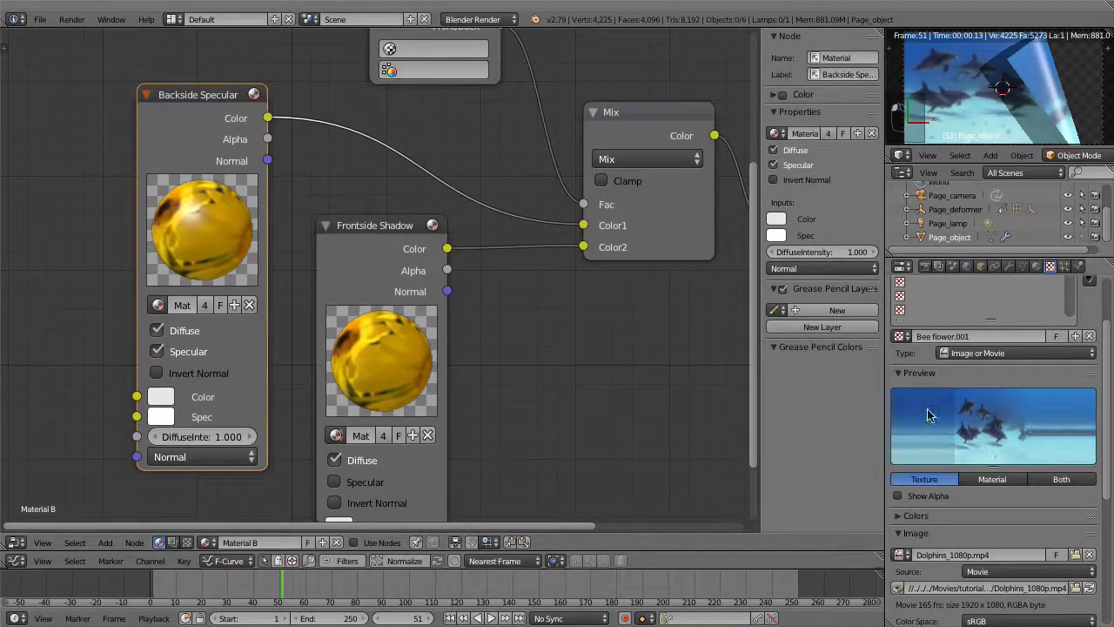
pyautogui.click(980, 336)
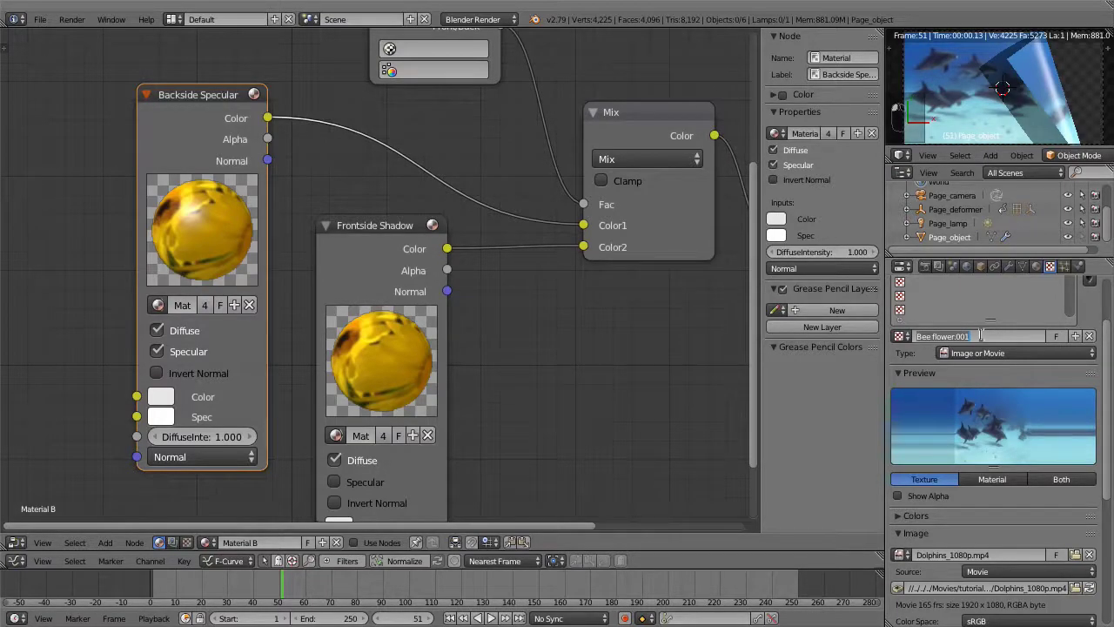
pyautogui.write('Dolphins')
pyautogui.press('Return')
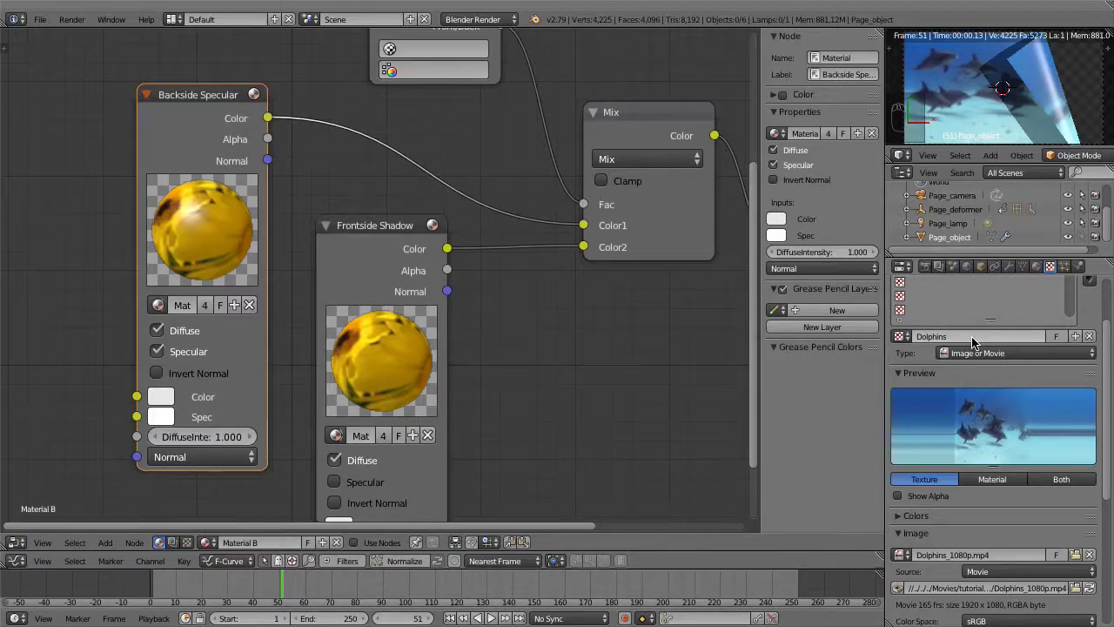
# Assign Material A to Page_object in place of Material B
pyautogui.click(1036, 267)
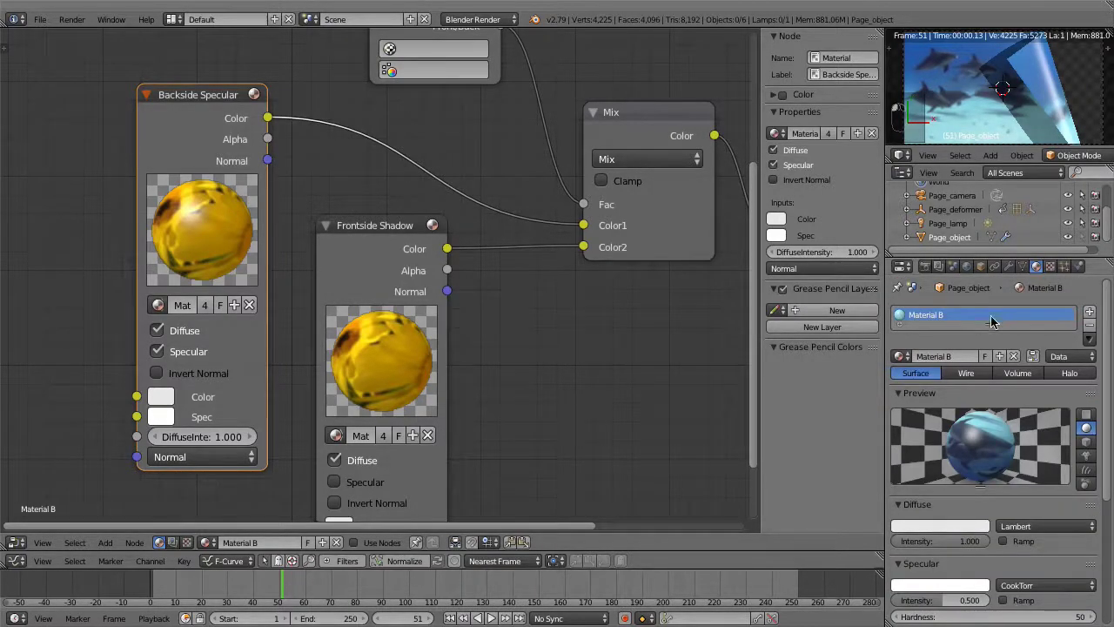
pyautogui.click(901, 356)
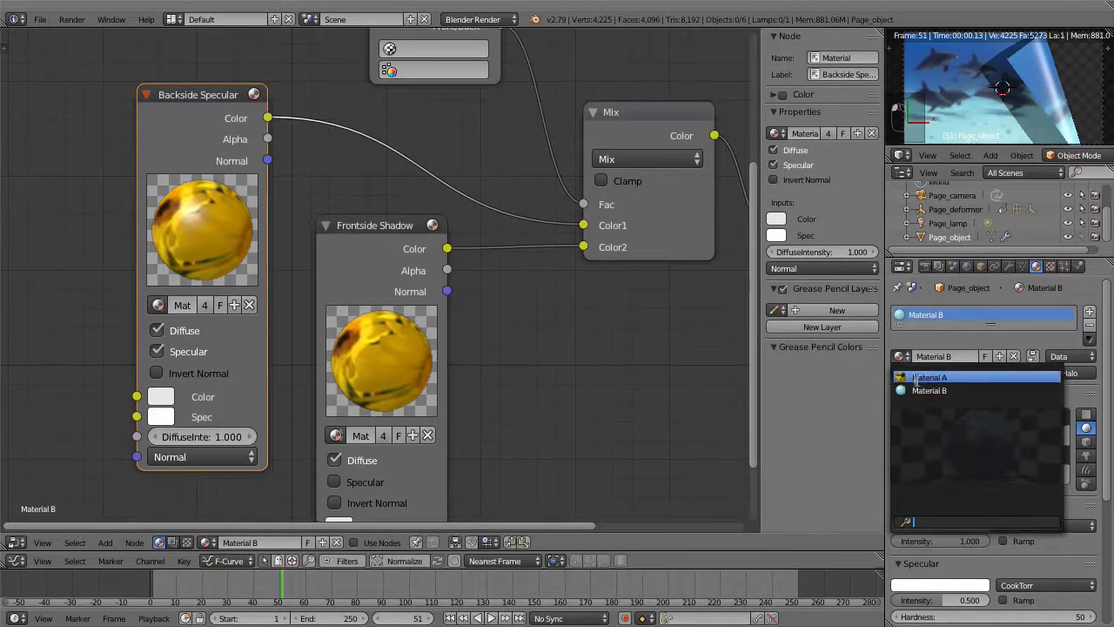
pyautogui.click(927, 376)
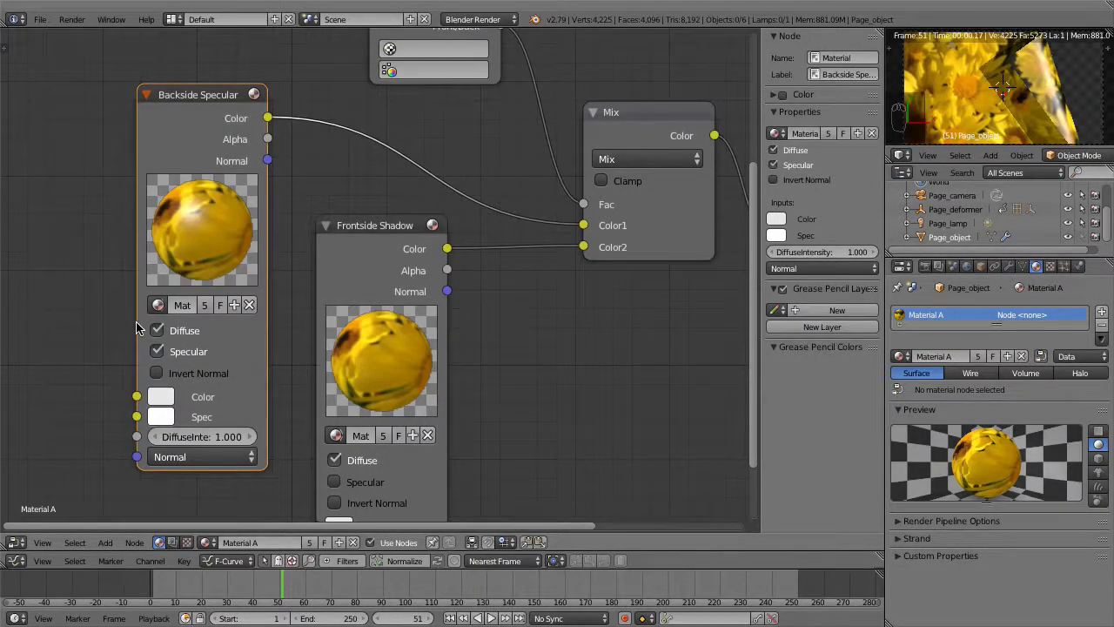
# Set the Backside Specular node's material to Material B, and widen both material nodes, moving Frontside Shadow slightly up
pyautogui.moveTo(138, 322); pyautogui.dragTo(64, 321)
pyautogui.click(83, 377)
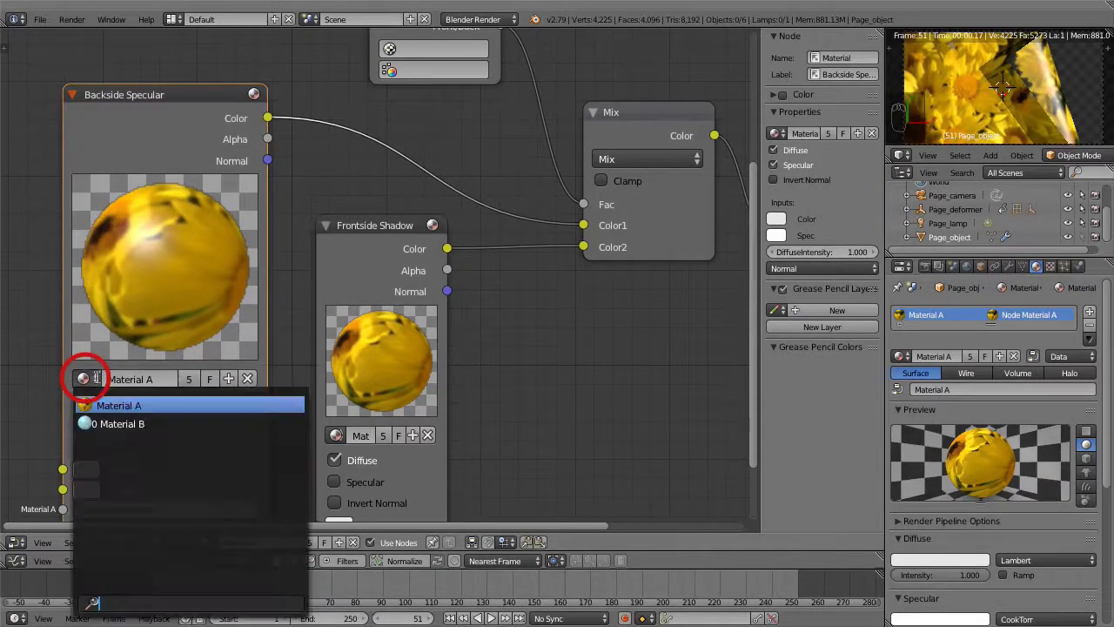
pyautogui.click(122, 423)
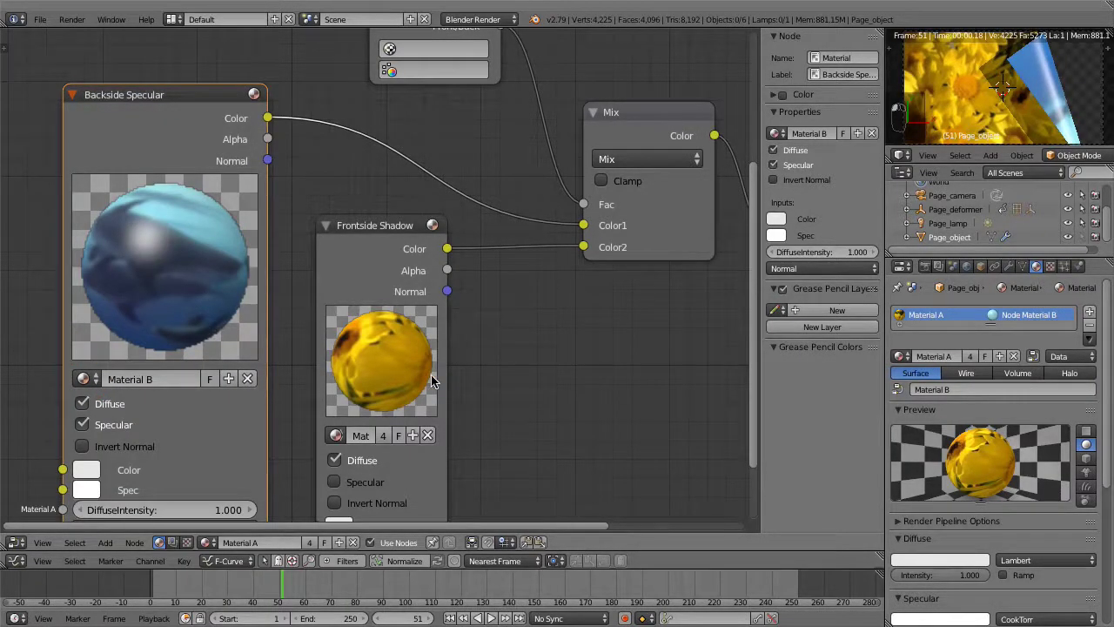
pyautogui.moveTo(446, 379); pyautogui.dragTo(557, 383)
pyautogui.moveTo(453, 288); pyautogui.dragTo(445, 224)
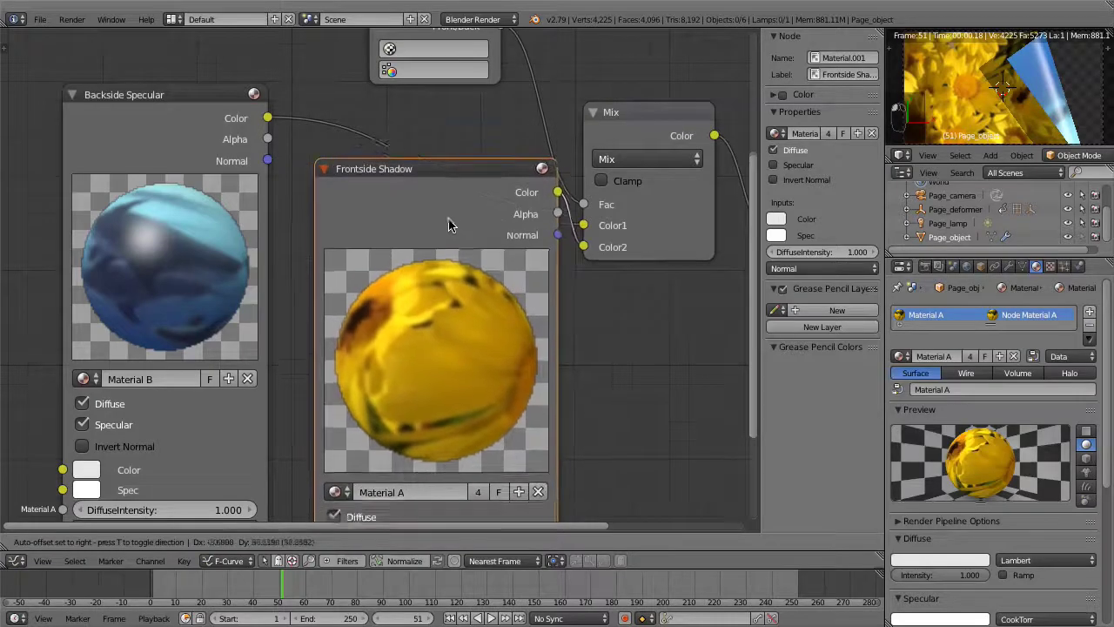
# Try Material B in the Frontside Shadow node and switch back to Material A, comparing the page's appearance
pyautogui.click(342, 485)
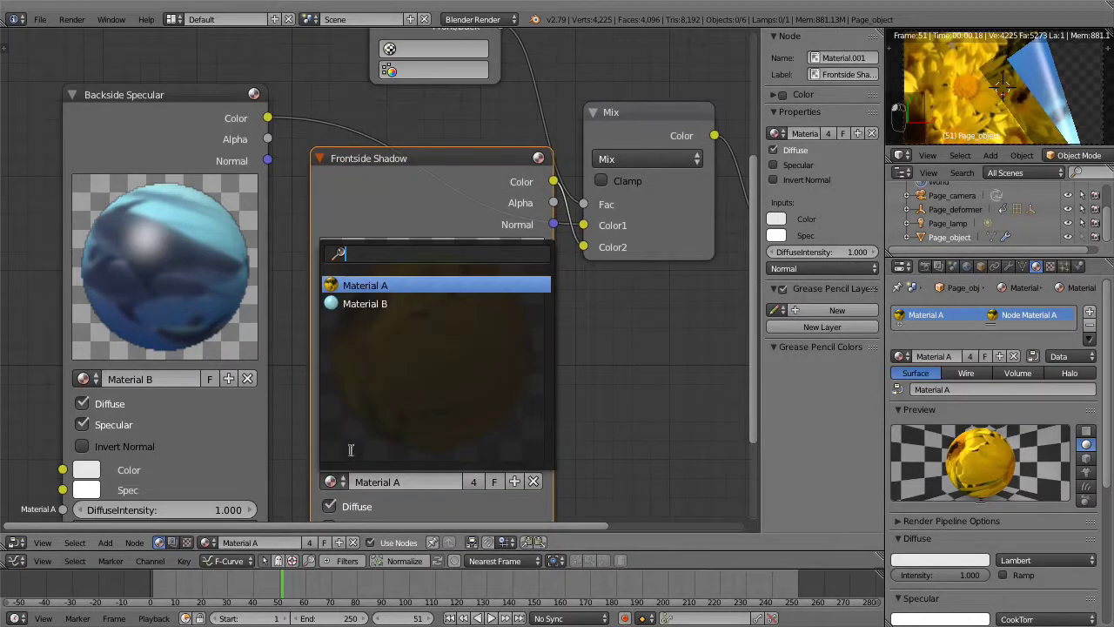
pyautogui.click(405, 301)
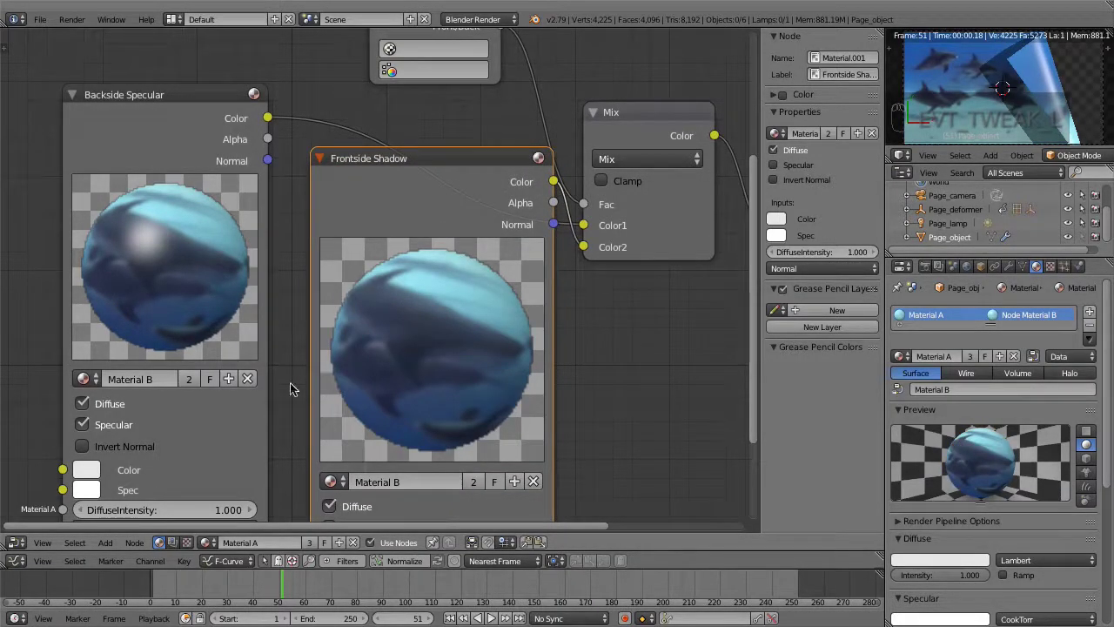
pyautogui.click(341, 483)
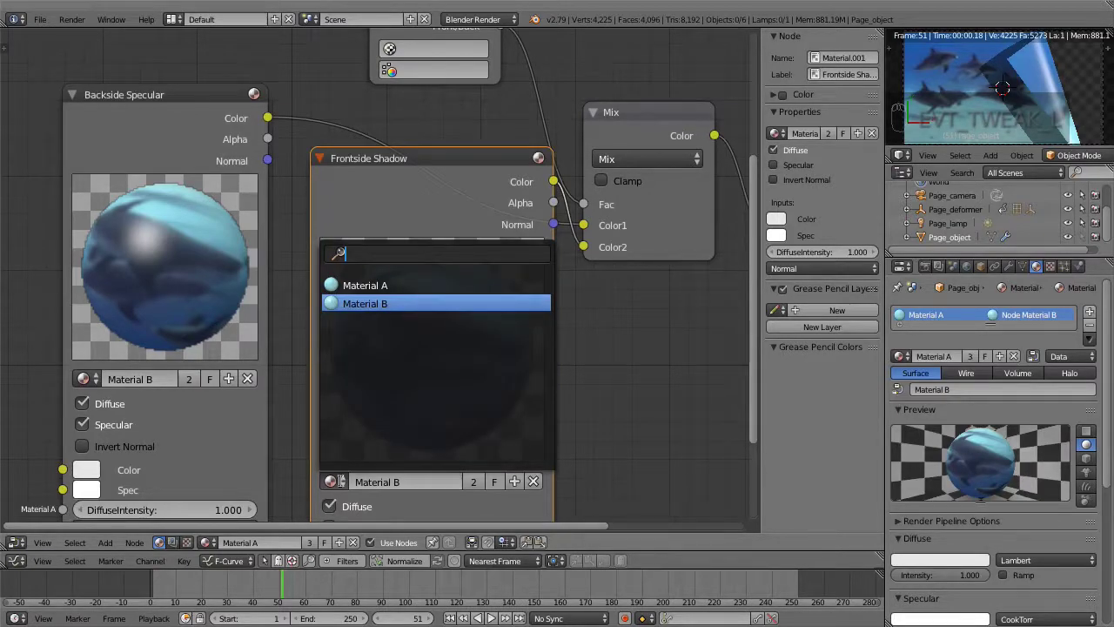
pyautogui.click(369, 286)
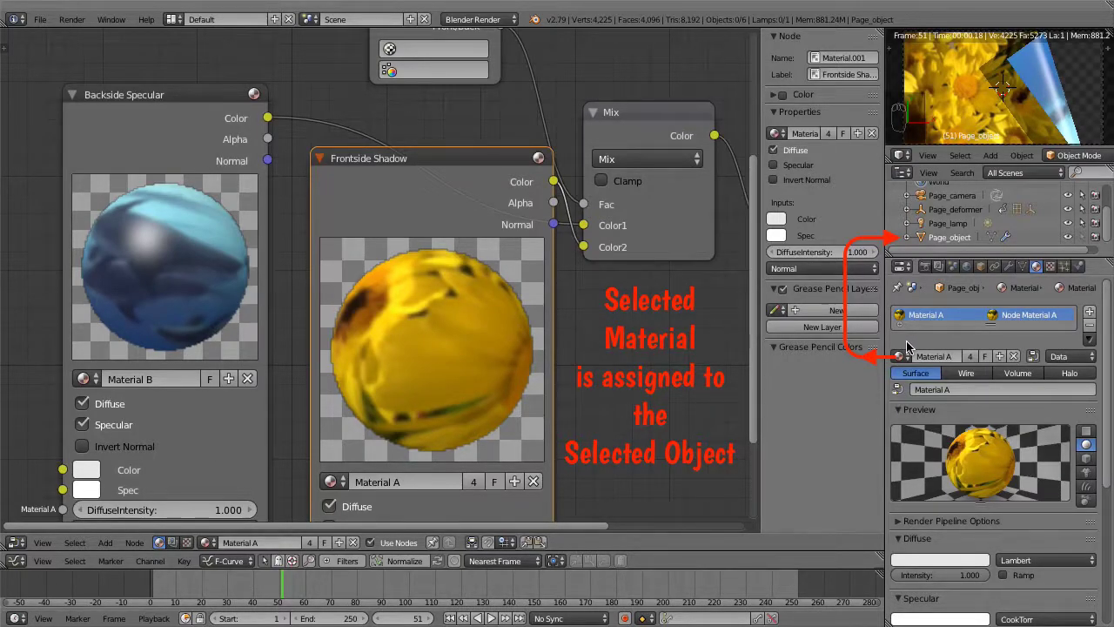
pyautogui.click(335, 485)
pyautogui.click(377, 303)
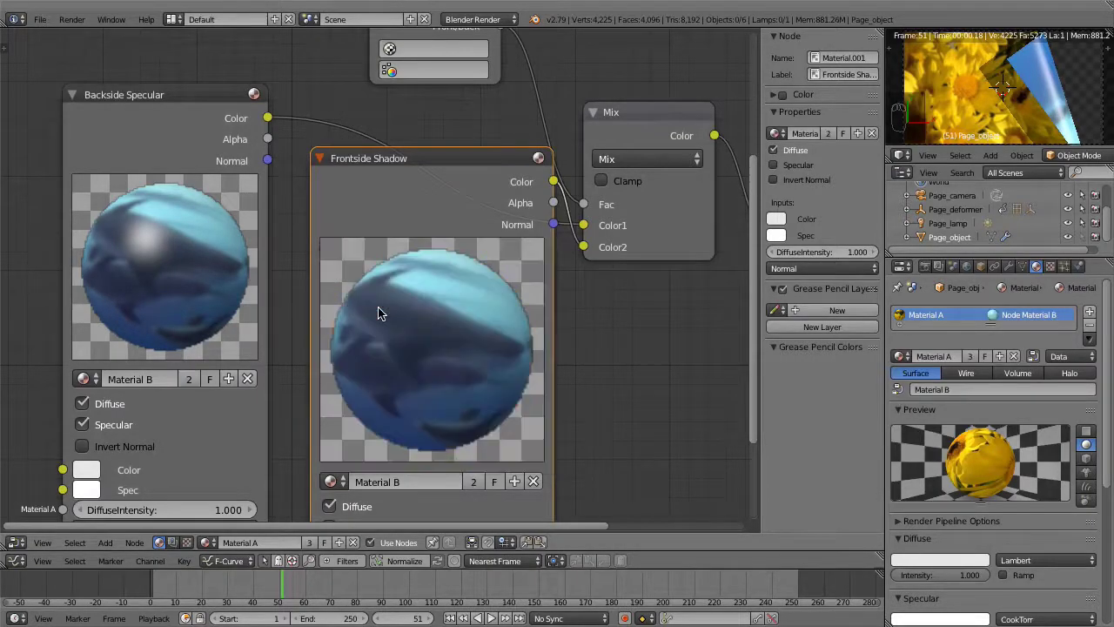
pyautogui.click(336, 481)
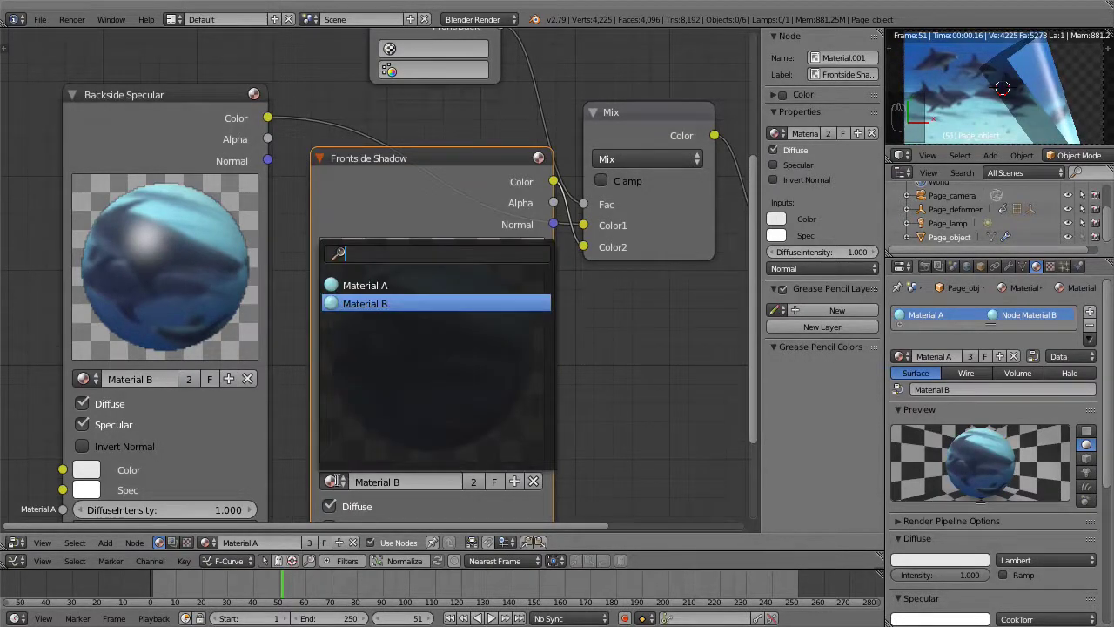
pyautogui.click(403, 287)
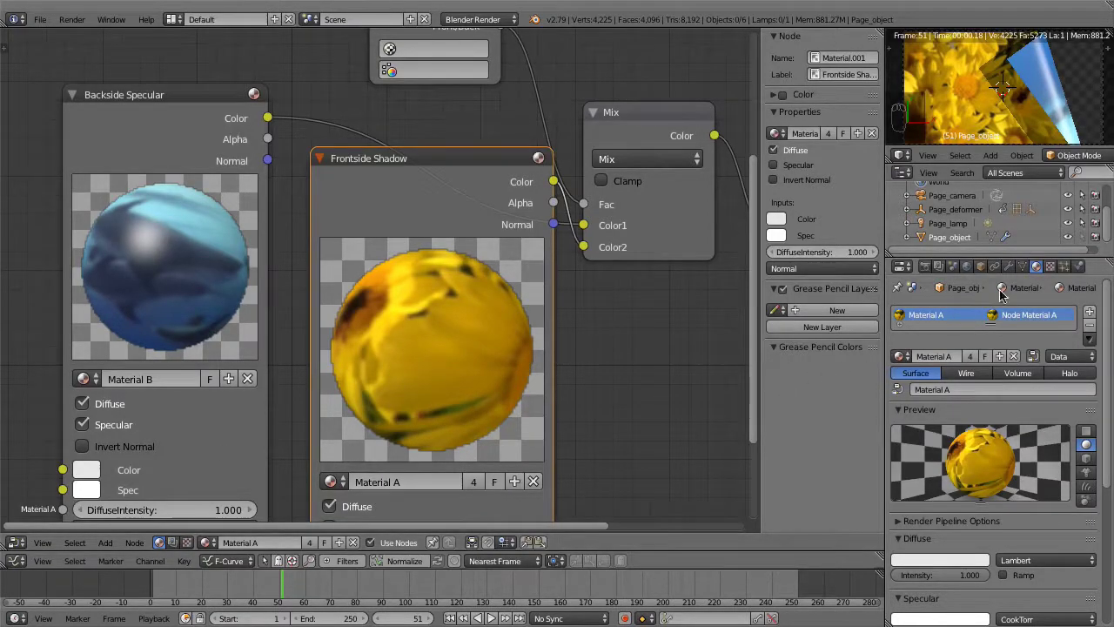
# Make a separate copy of the Bee flower texture used by the Frontside Shadow node's Material A
pyautogui.click(1050, 266)
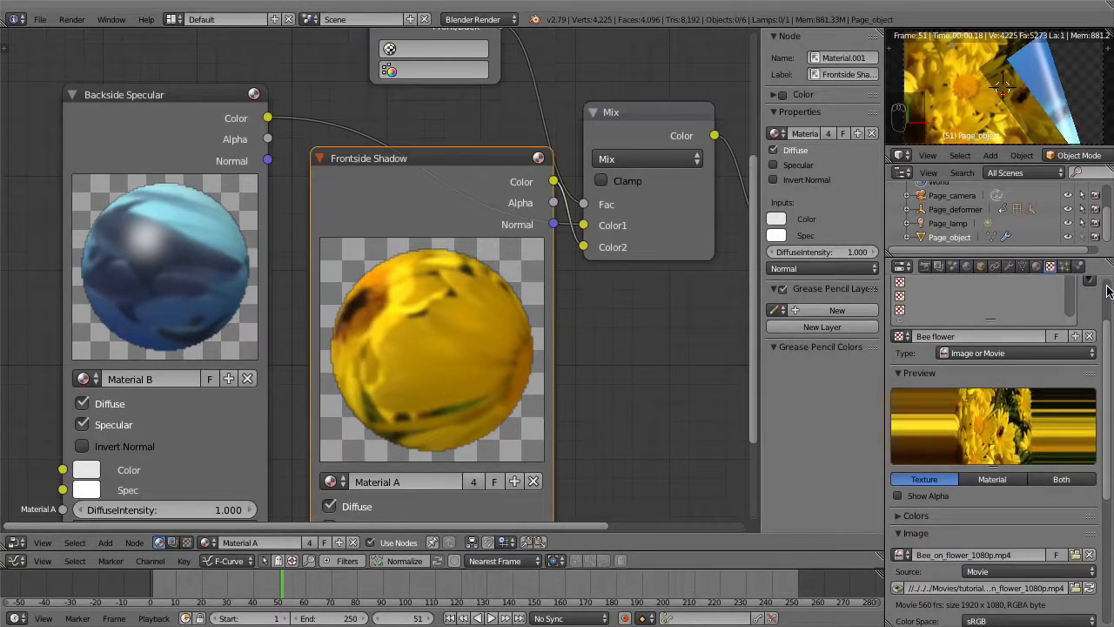
pyautogui.scroll(3, 1107, 290)
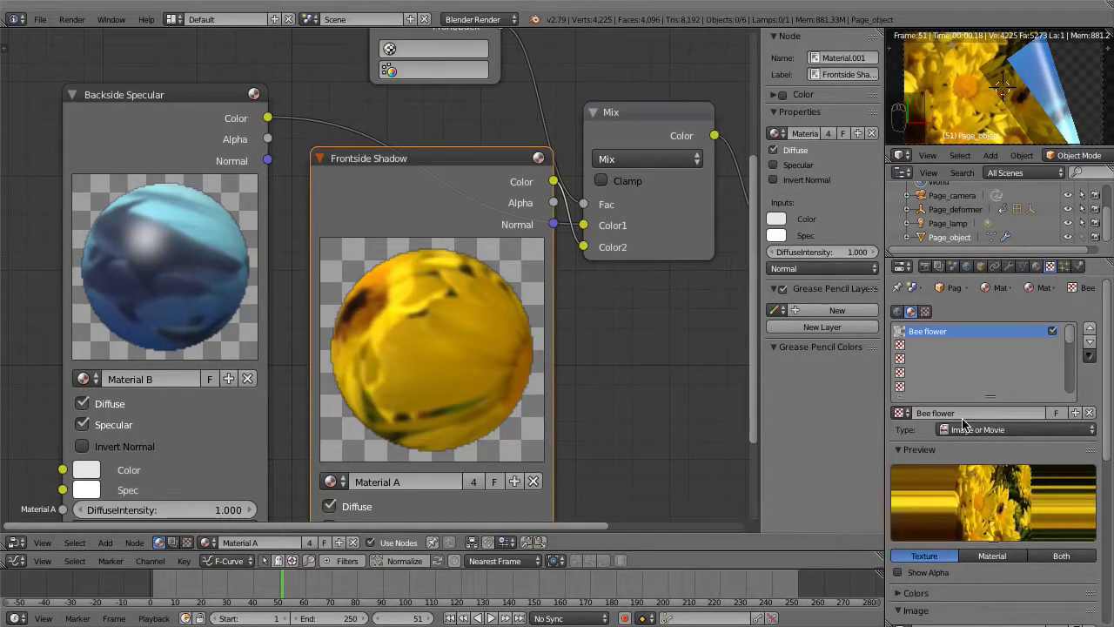
pyautogui.click(1076, 412)
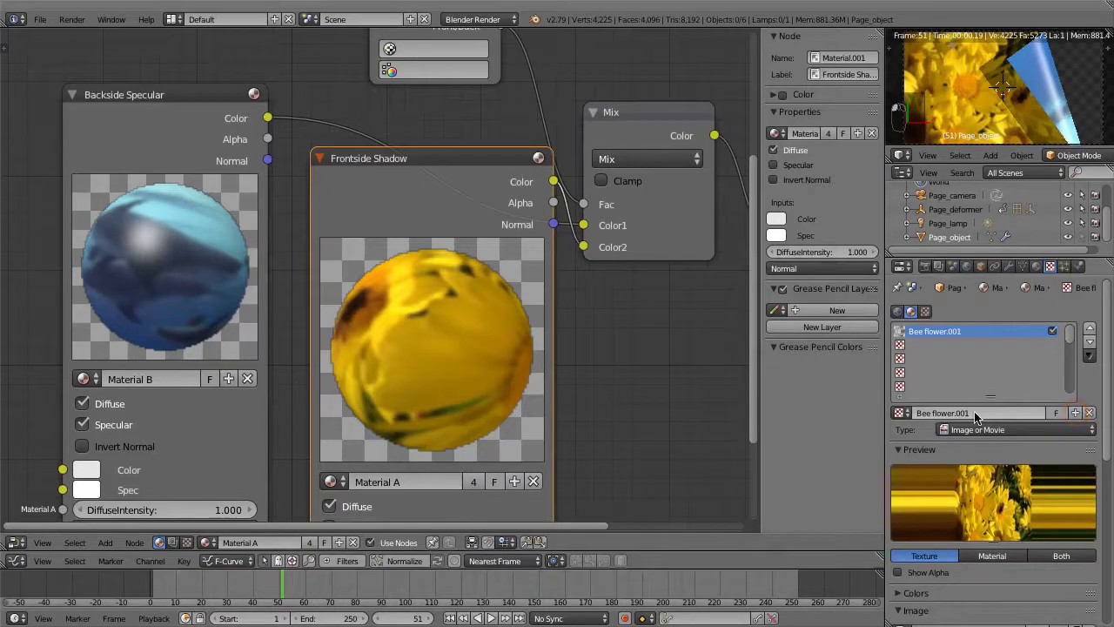
# Load US_flag_waving_1080p.mp4 into Material A's copied texture and rename the texture Flag
pyautogui.scroll(-1, 1108, 438)
pyautogui.scroll(-8, 1107, 438)
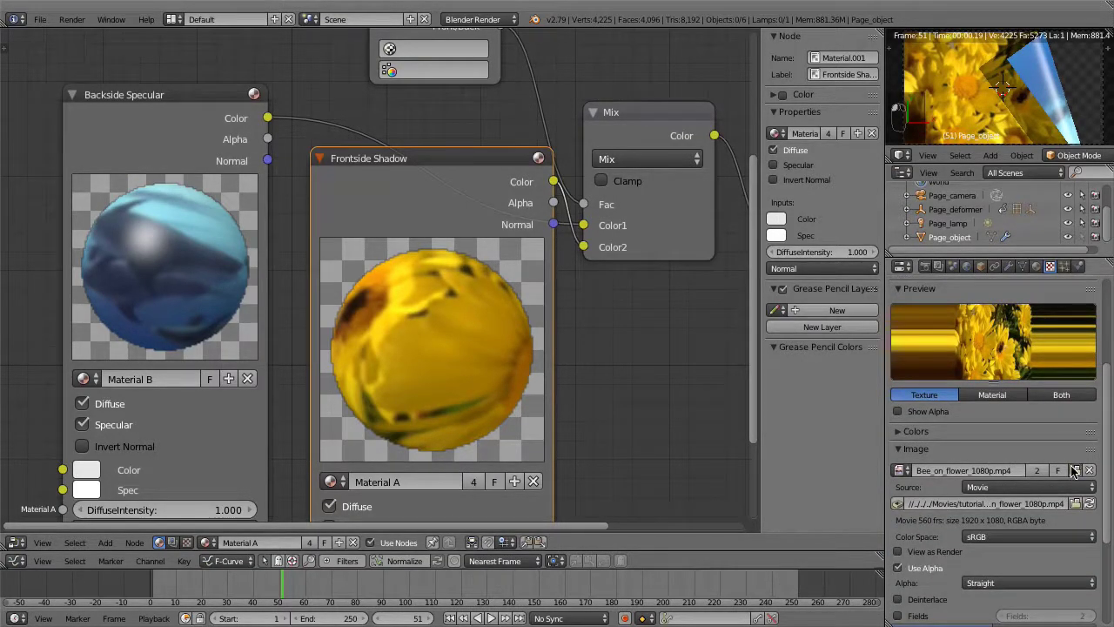
pyautogui.click(1076, 476)
pyautogui.doubleClick(258, 153)
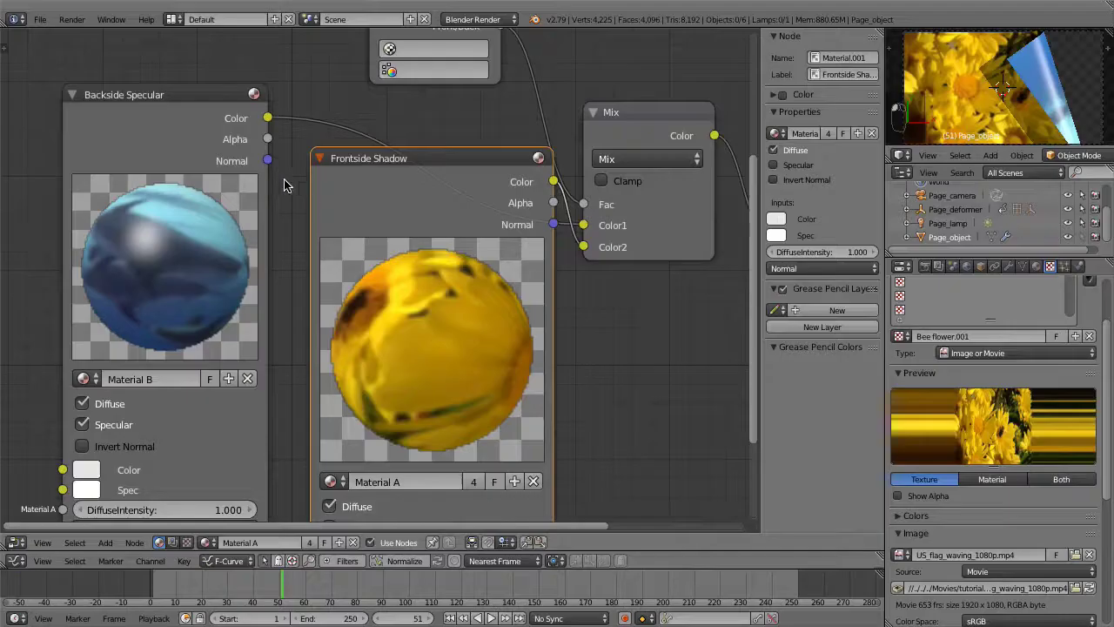
pyautogui.click(951, 335)
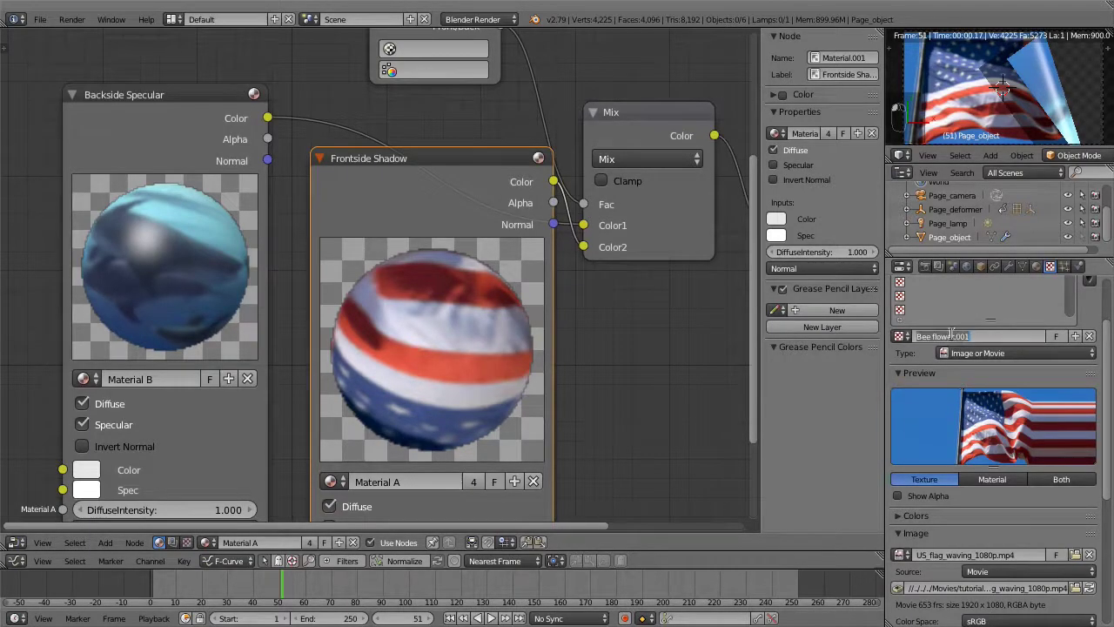
pyautogui.write('flag')
pyautogui.press('Return')
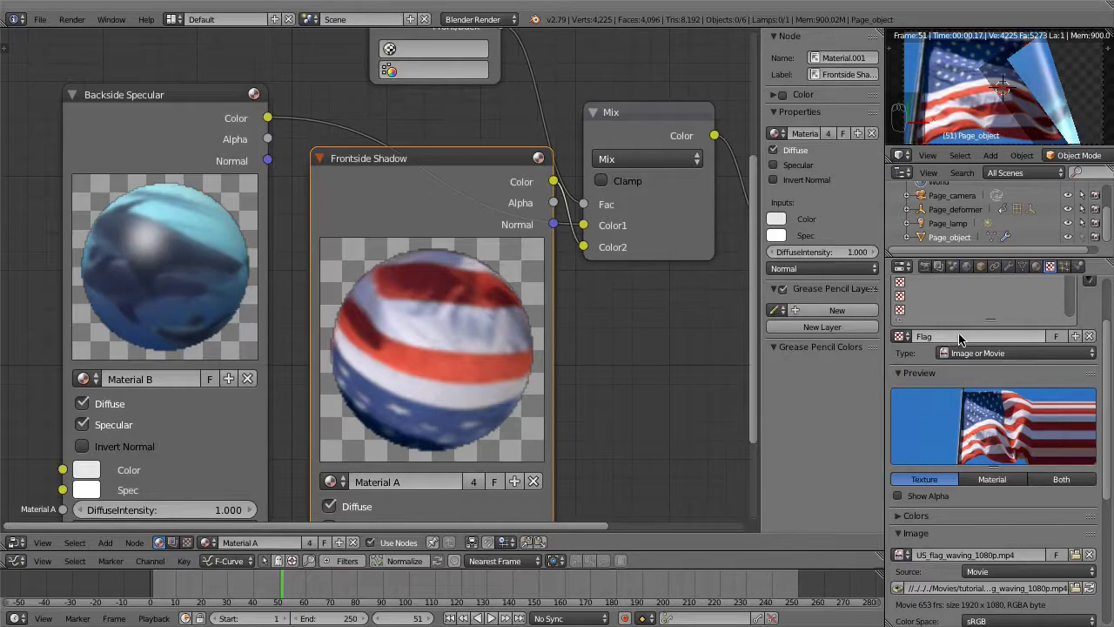
# Assign the Flag texture to Material A's second texture slot and Bee flower to its first slot
pyautogui.scroll(3, 1108, 294)
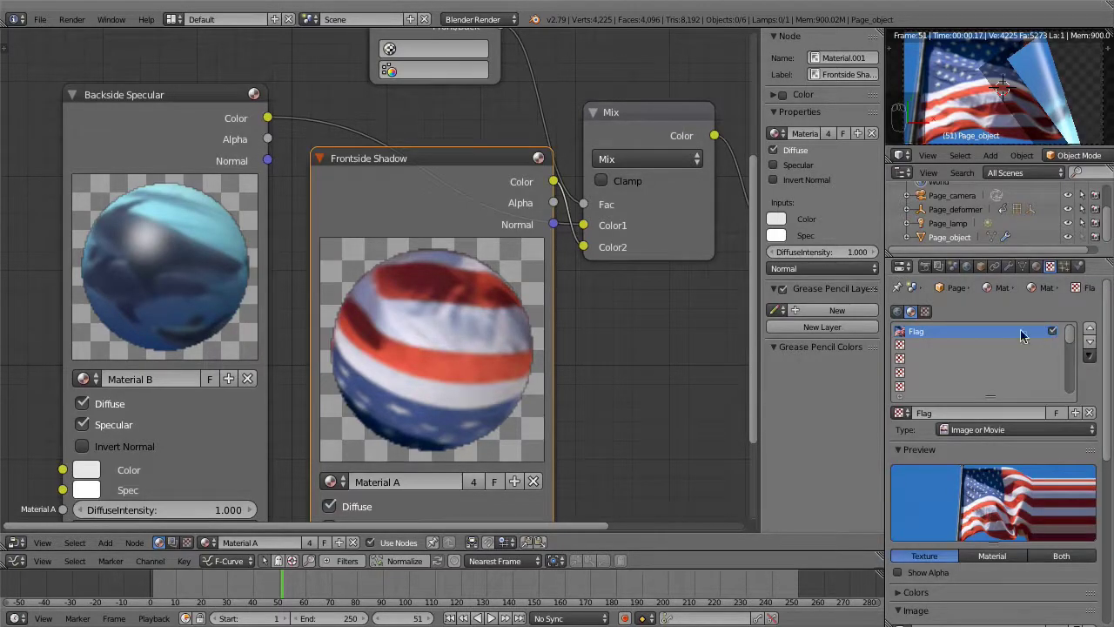
pyautogui.click(925, 347)
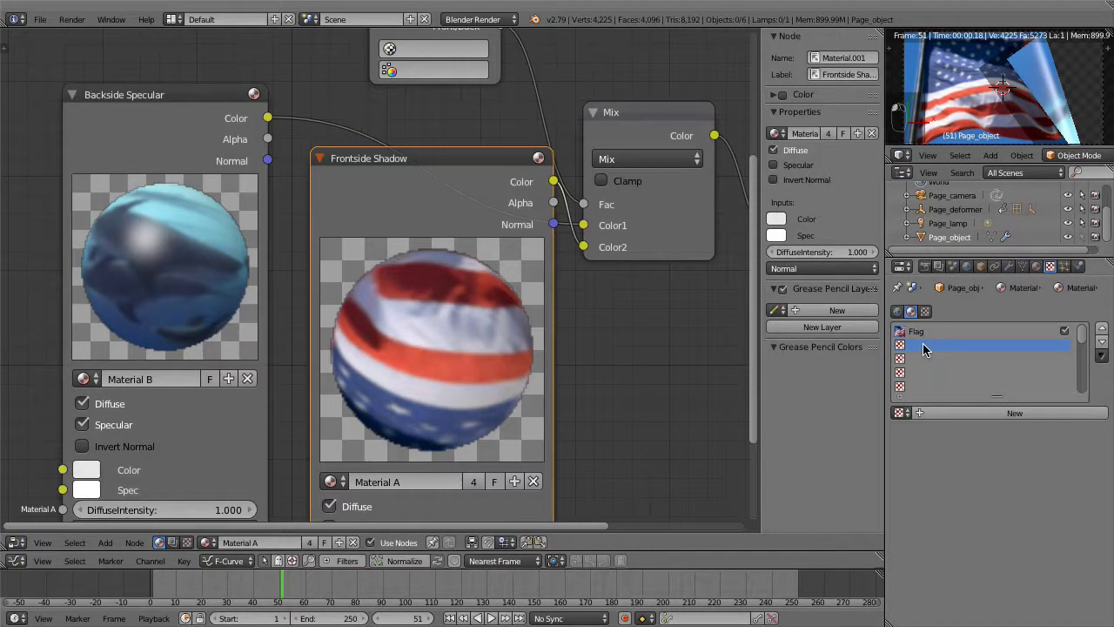
pyautogui.click(905, 414)
pyautogui.click(919, 459)
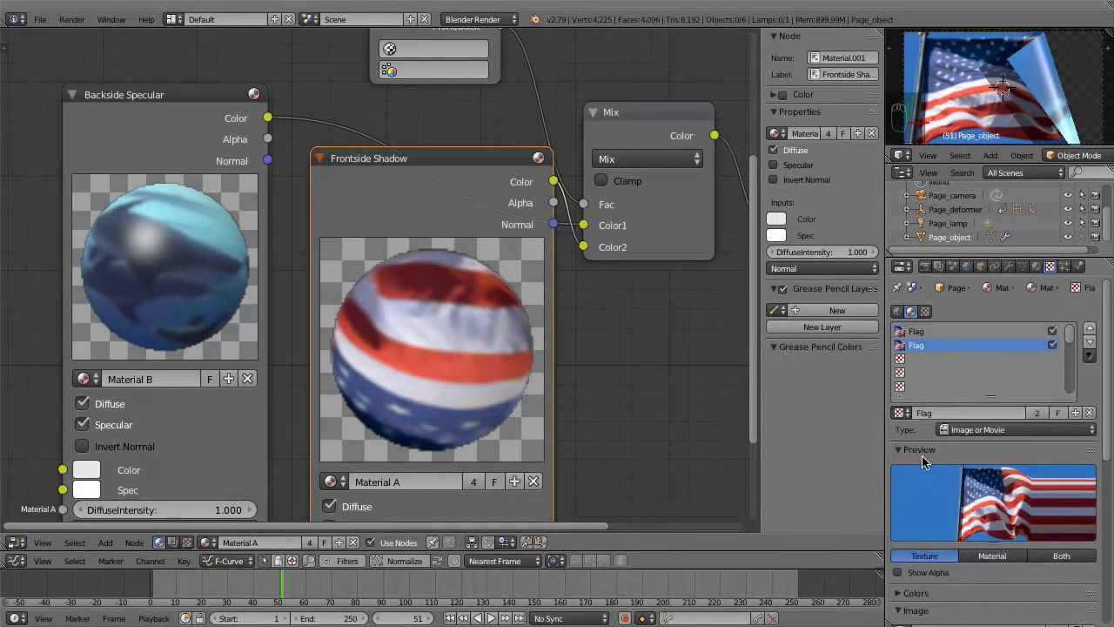
pyautogui.click(936, 333)
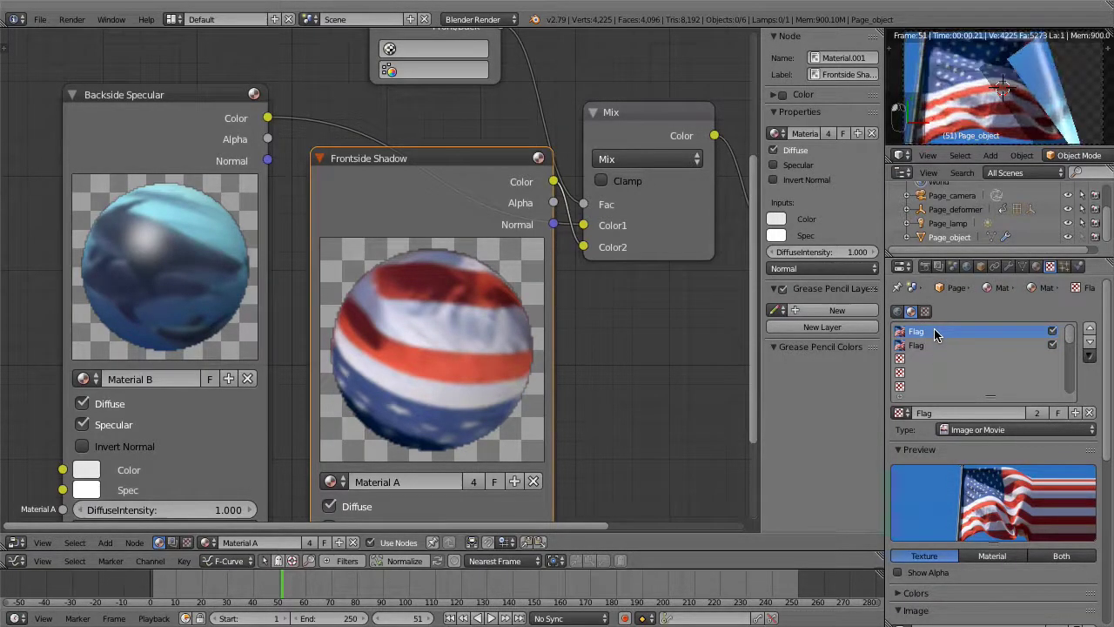
pyautogui.click(901, 413)
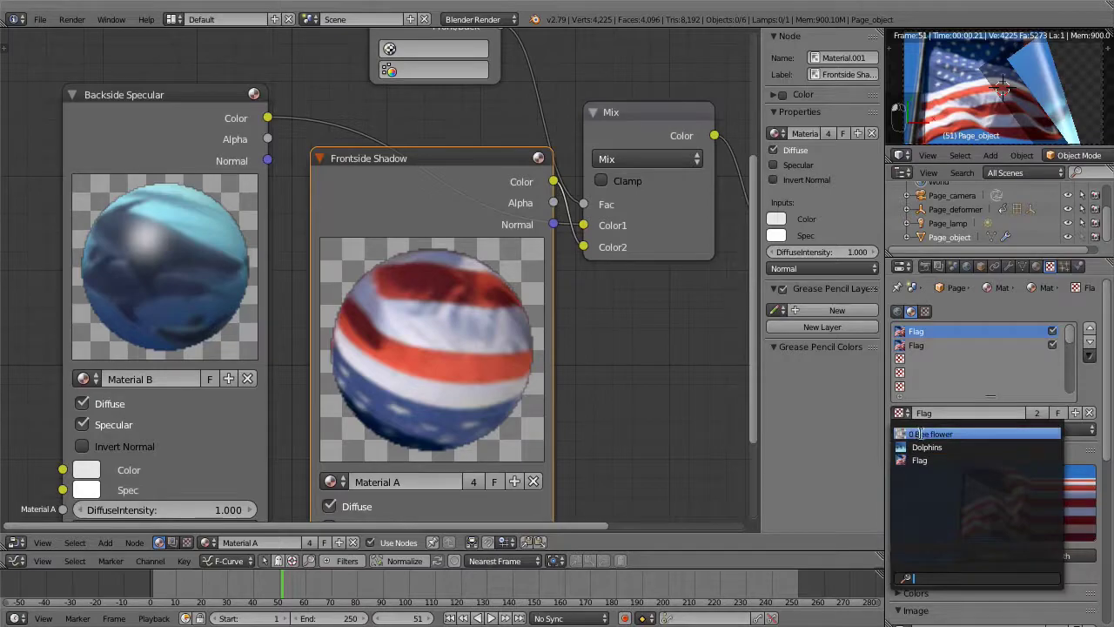
pyautogui.click(915, 433)
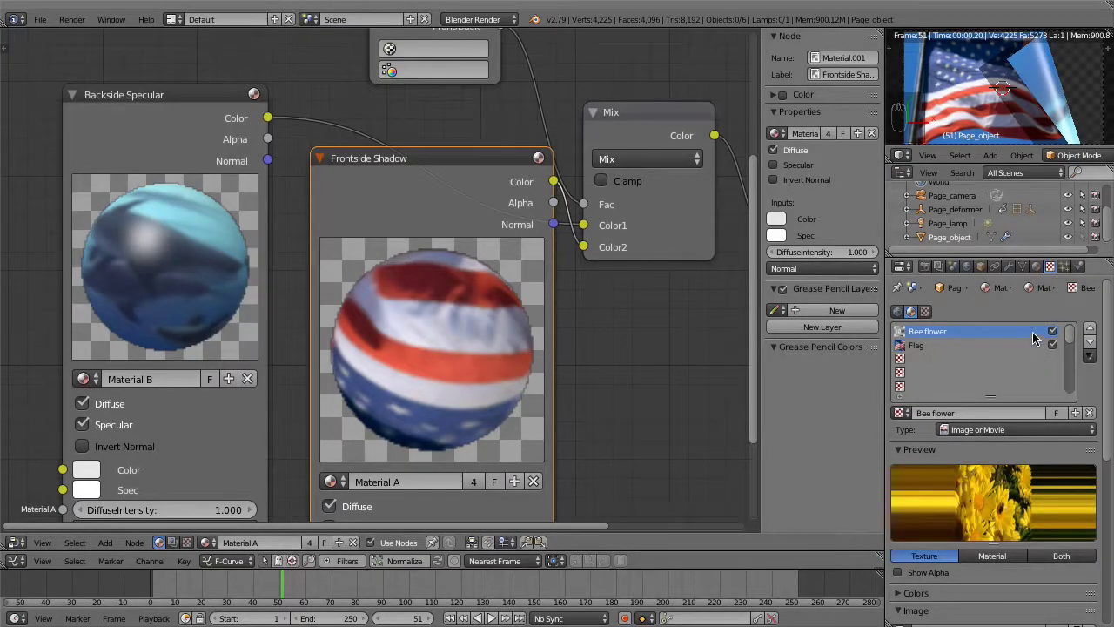
# Toggle Material A's Flag texture off and on and view the keyframe options available for its enable setting
pyautogui.click(960, 347)
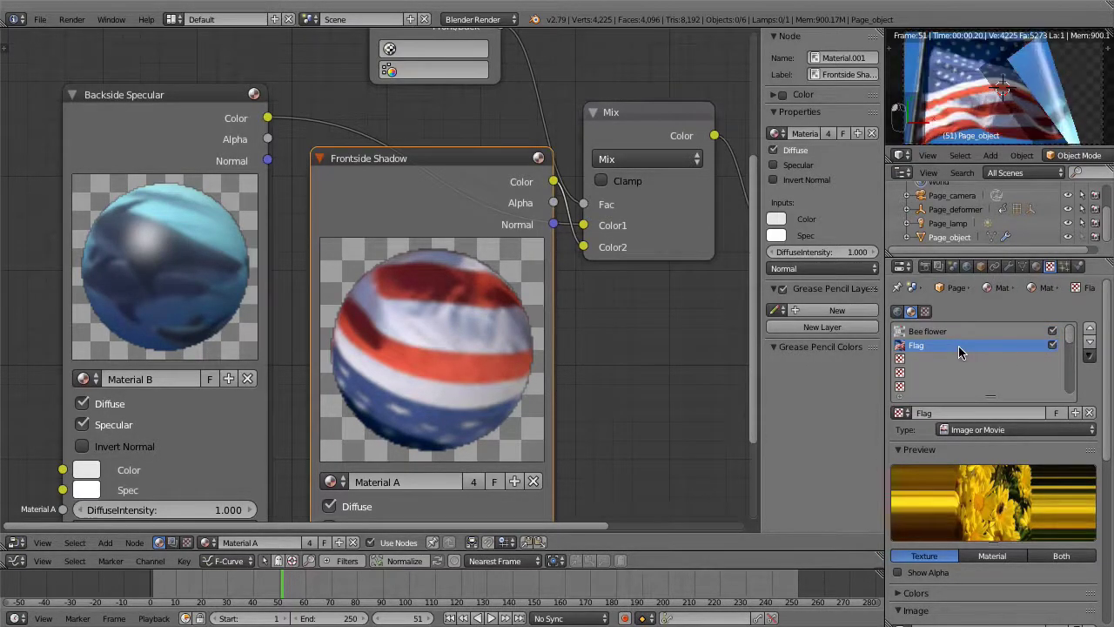
pyautogui.click(1052, 347)
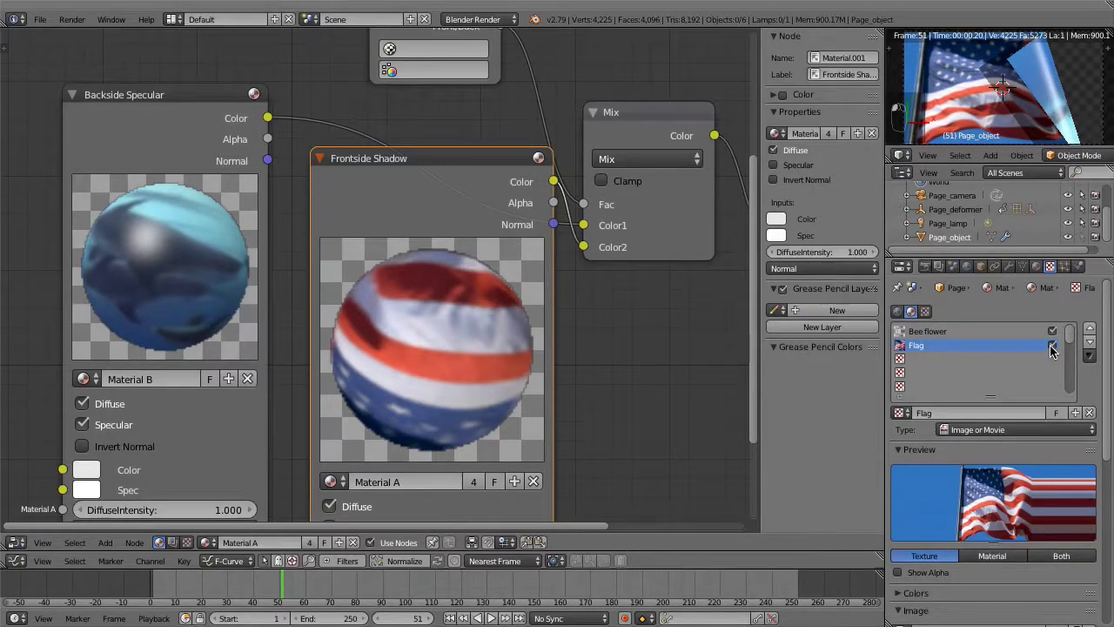
pyautogui.click(1052, 346)
pyautogui.click(1052, 347)
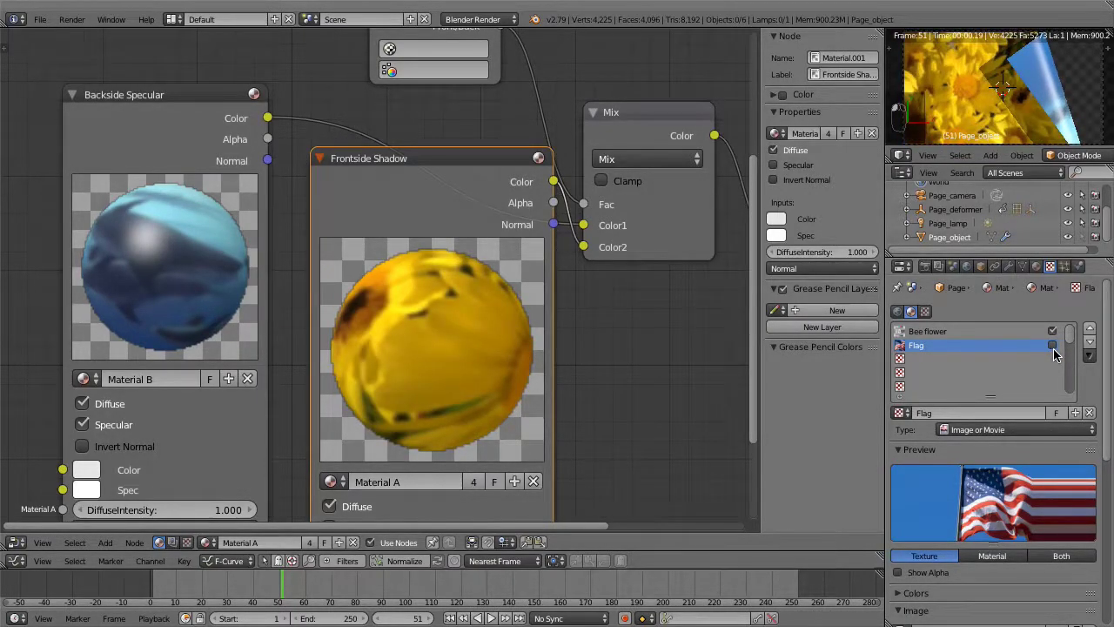
pyautogui.rightClick(1052, 347)
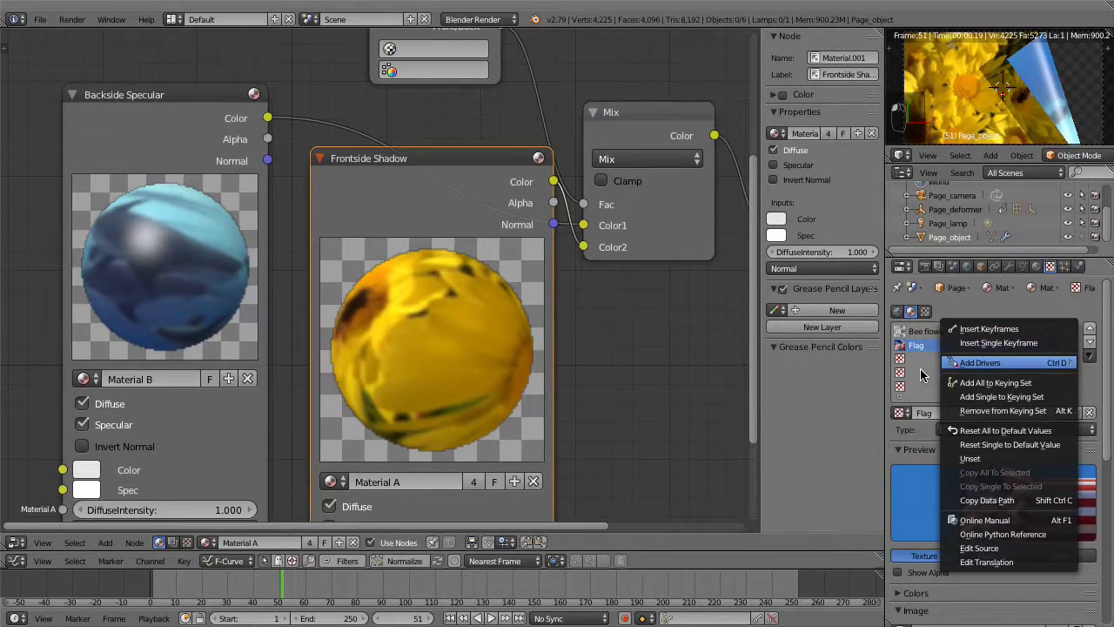
pyautogui.press('Escape')
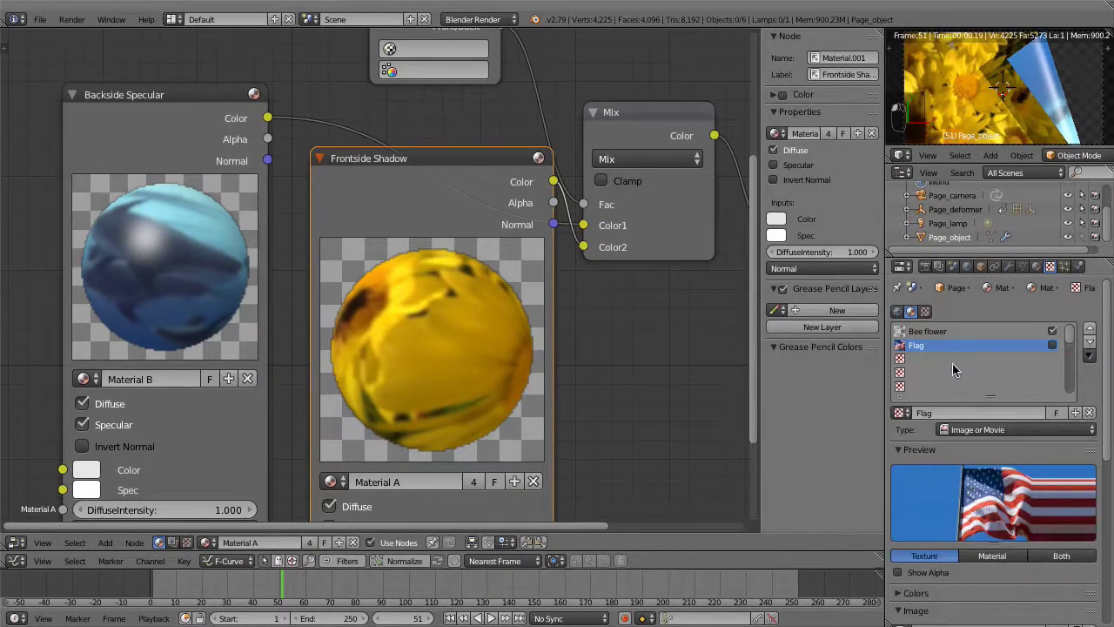
pyautogui.click(1052, 346)
pyautogui.click(1052, 346)
# Show the page in the rendered 3D camera view and enable Material A's Flag texture
pyautogui.hotkey('shift', 'F5')
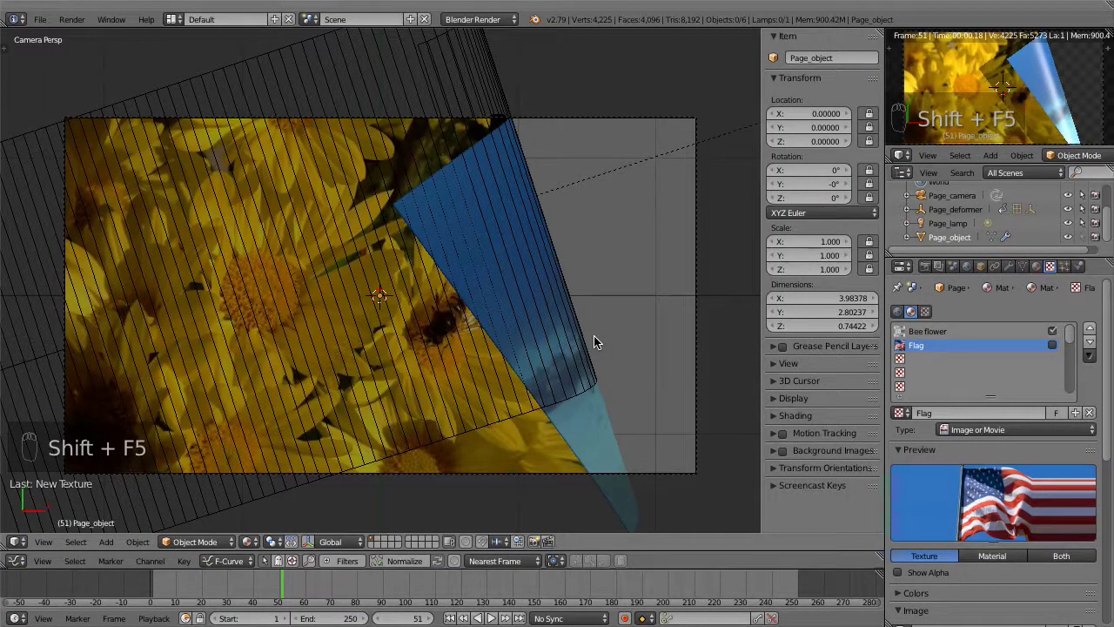
pyautogui.hotkey('shift', 'z')
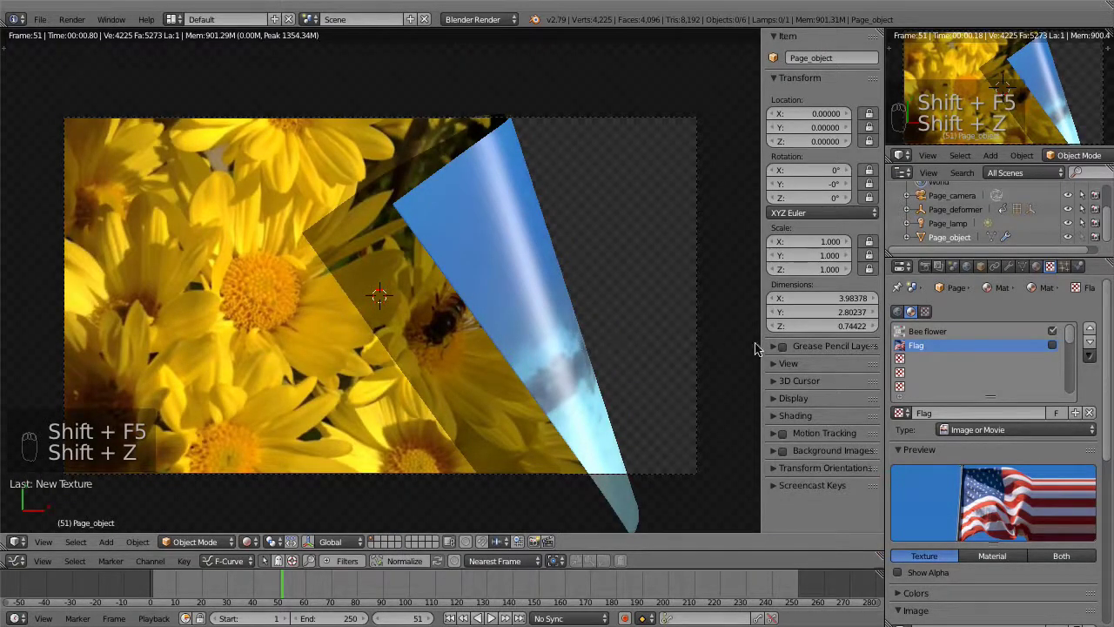
pyautogui.click(1052, 345)
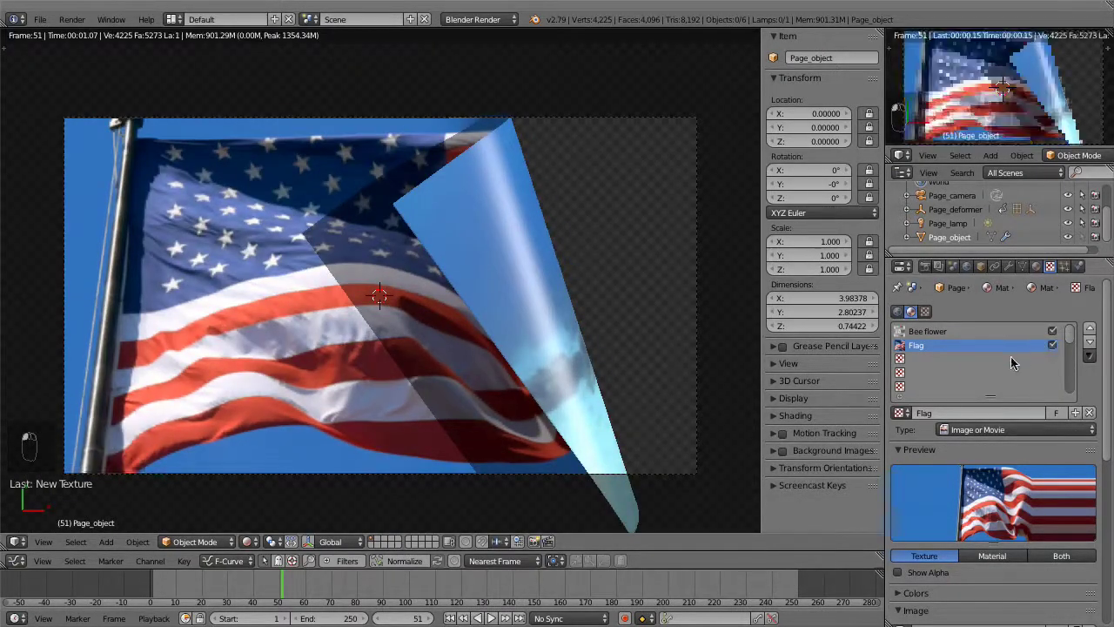
# Assign the Dolphins texture to Material A's second texture slot and Flag to the third slot
pyautogui.click(900, 413)
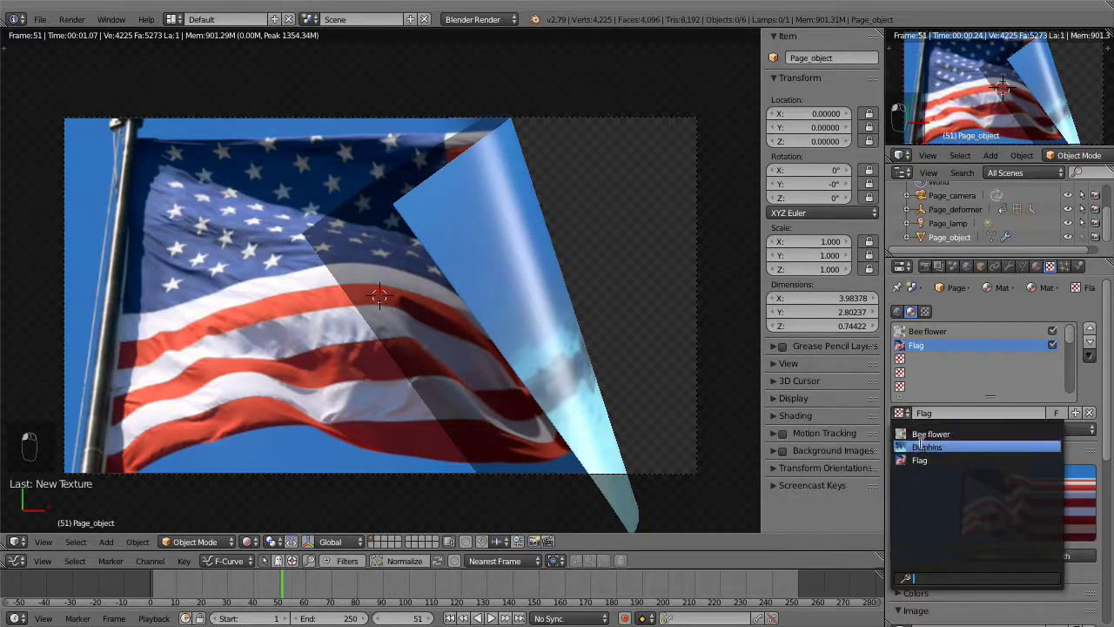
pyautogui.click(920, 446)
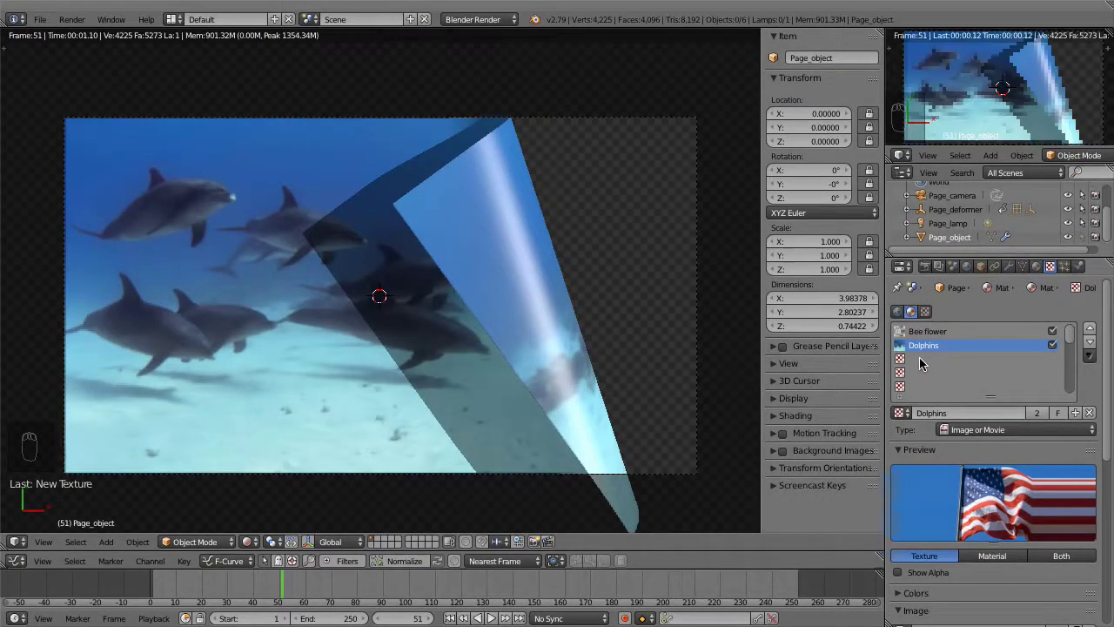
pyautogui.click(920, 360)
pyautogui.click(899, 412)
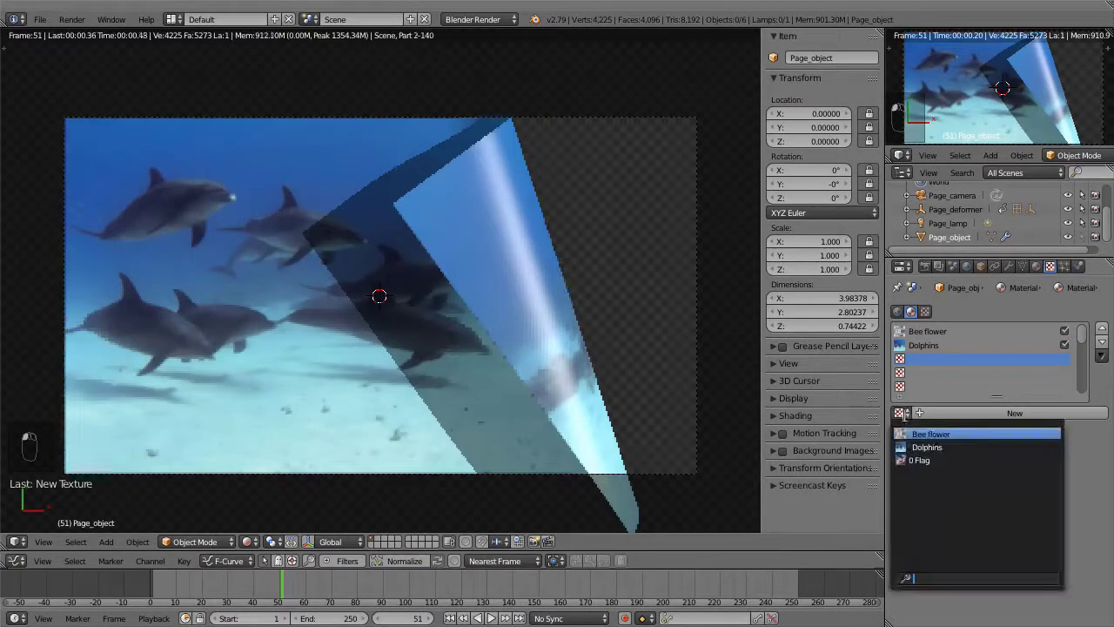
pyautogui.click(921, 461)
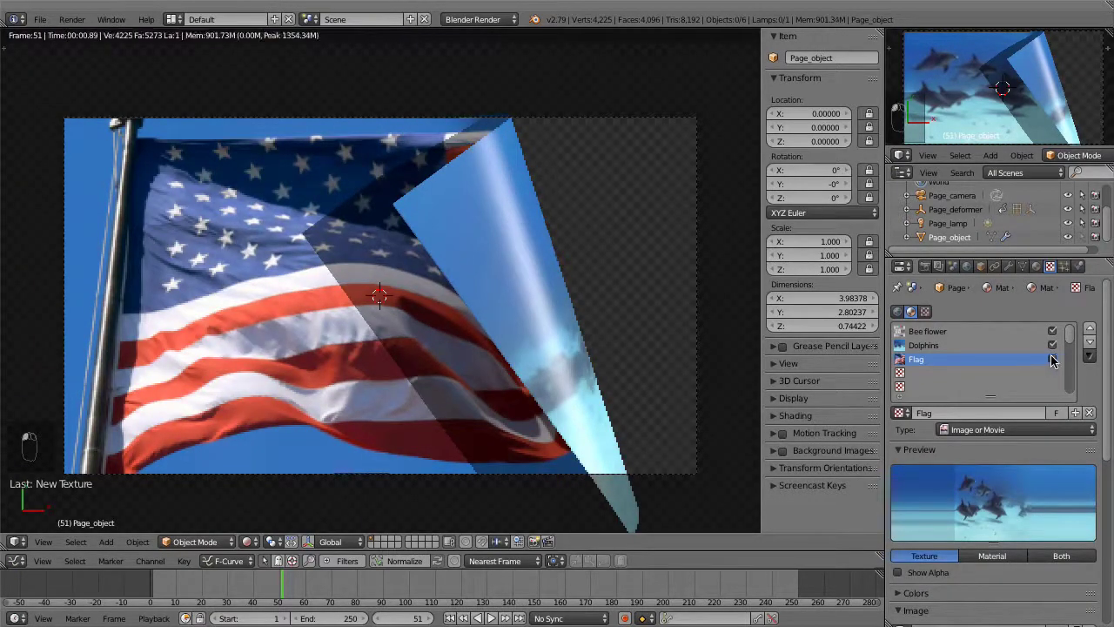
# Toggle the Flag and Dolphins textures off and on to compare which texture shows on the page
pyautogui.click(1052, 358)
pyautogui.click(1052, 344)
pyautogui.click(1052, 344)
pyautogui.click(1052, 359)
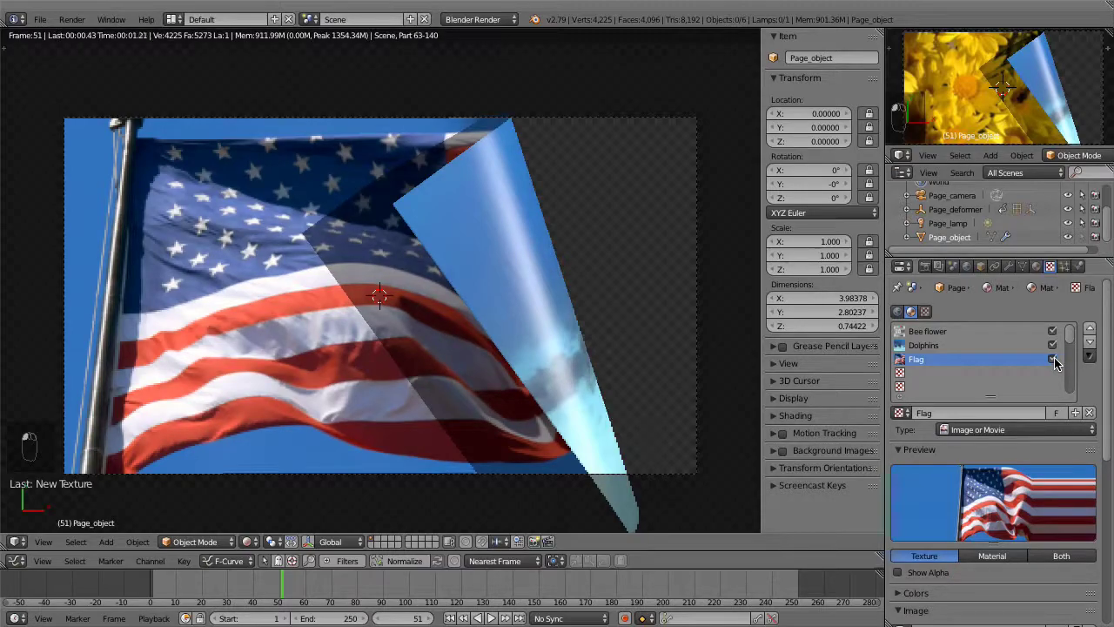
pyautogui.click(1052, 359)
pyautogui.click(1052, 344)
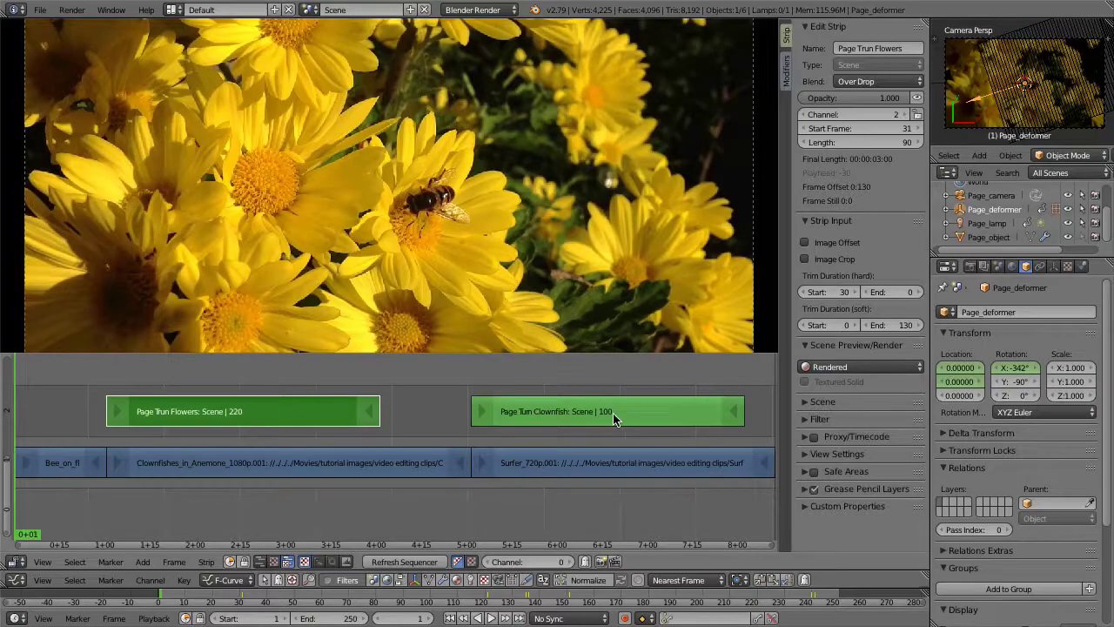
# Inspect the strip settings of the Page Turn Clownfish scene and the bee, clownfish and surfer movies in the sequencer
pyautogui.rightClick(644, 416)
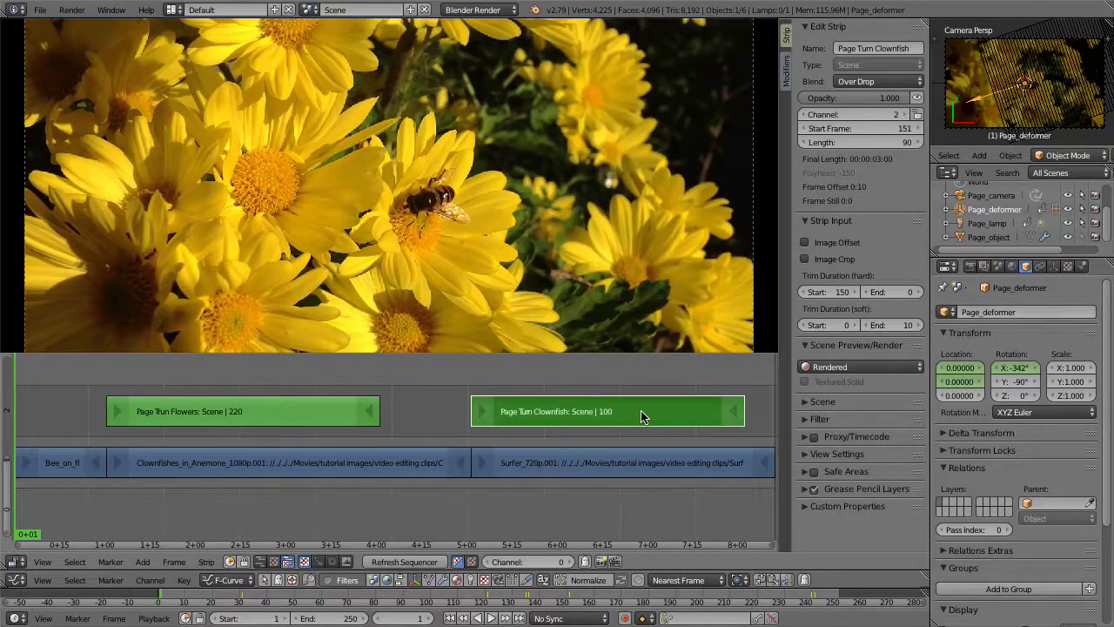
pyautogui.rightClick(60, 463)
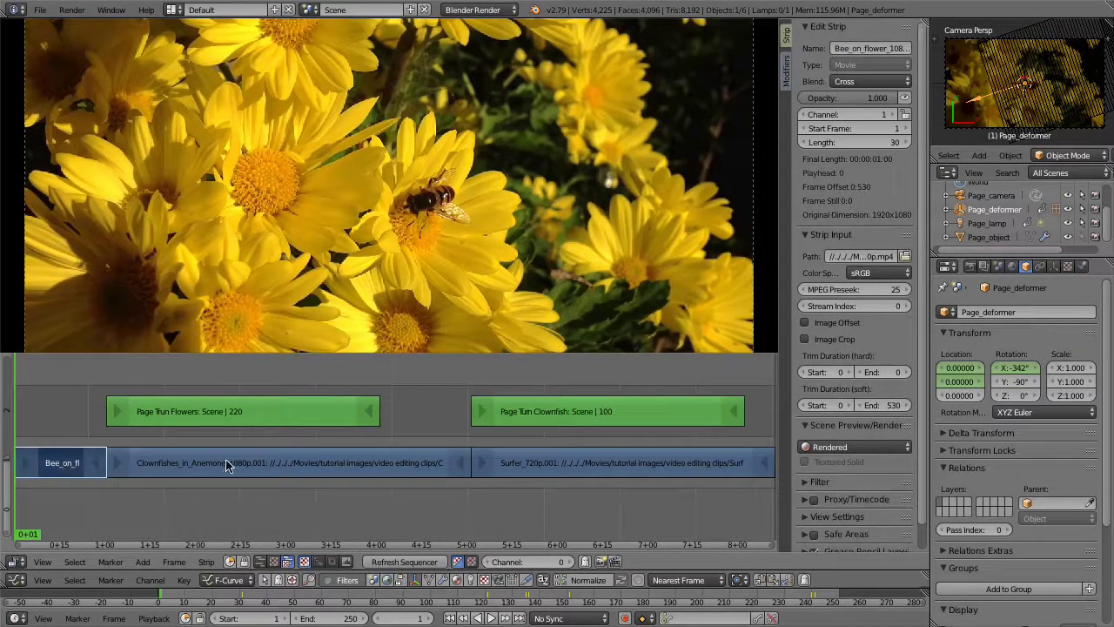
pyautogui.rightClick(335, 463)
pyautogui.rightClick(595, 461)
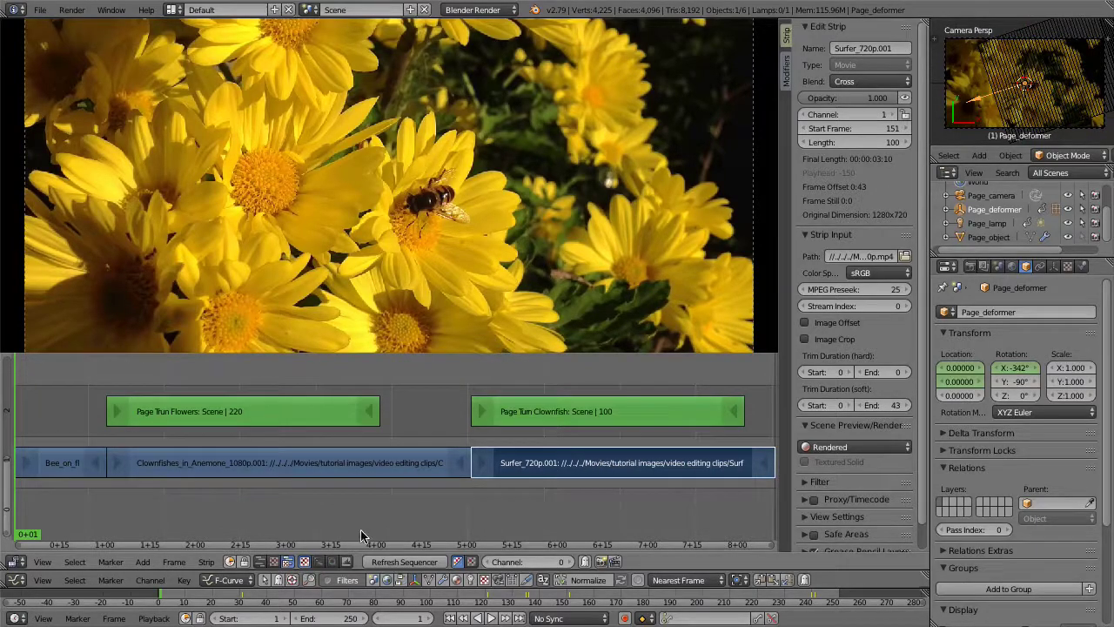
# Enlarge the Graph Editor, play the animation and inspect Page_deformer's X Location keyframe at frame 136
pyautogui.moveTo(357, 569); pyautogui.dragTo(349, 453)
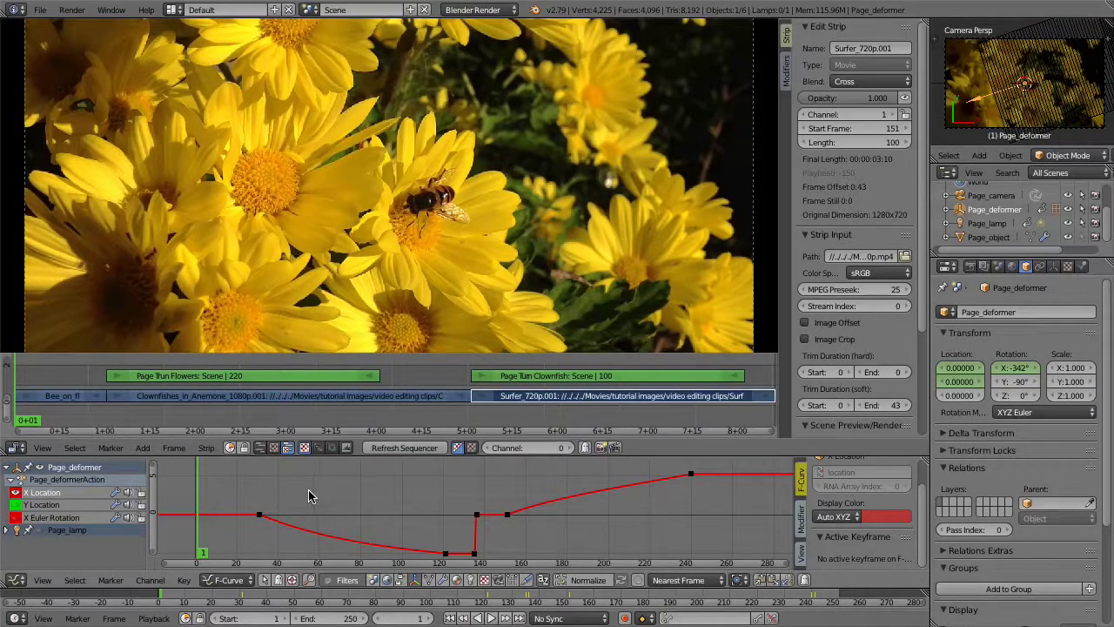
pyautogui.hotkey('alt', 'a')
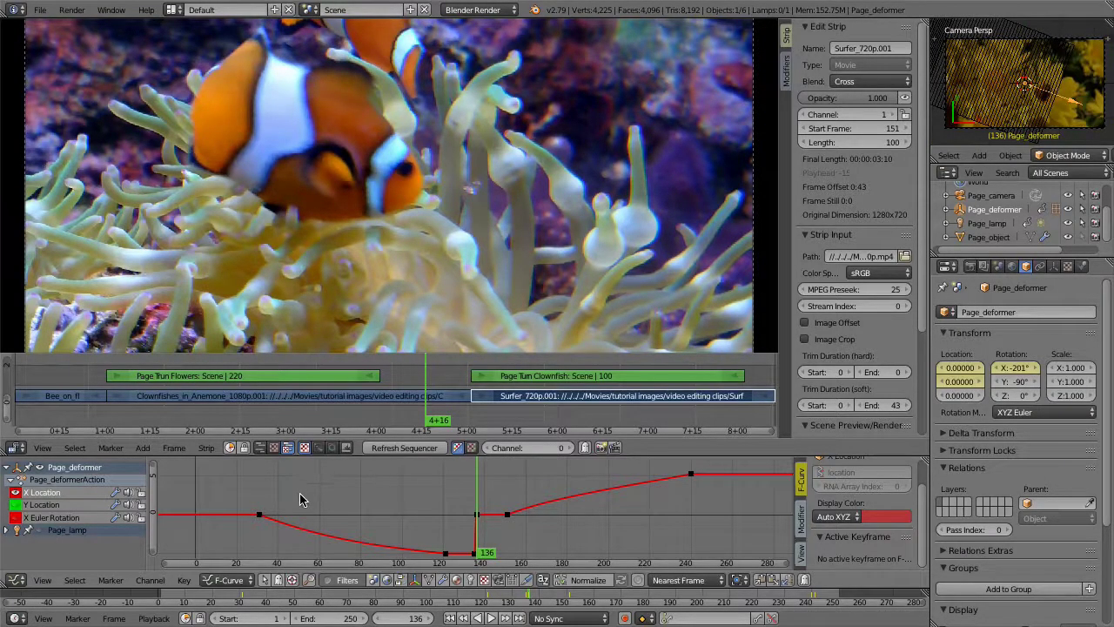
pyautogui.click(476, 514)
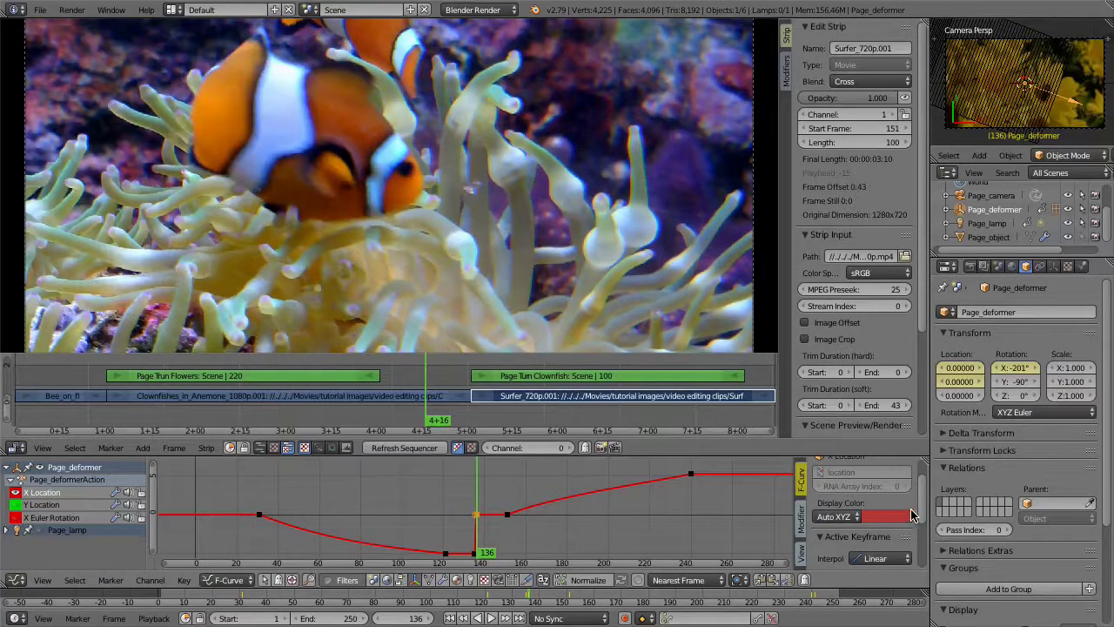
pyautogui.scroll(-3, 911, 514)
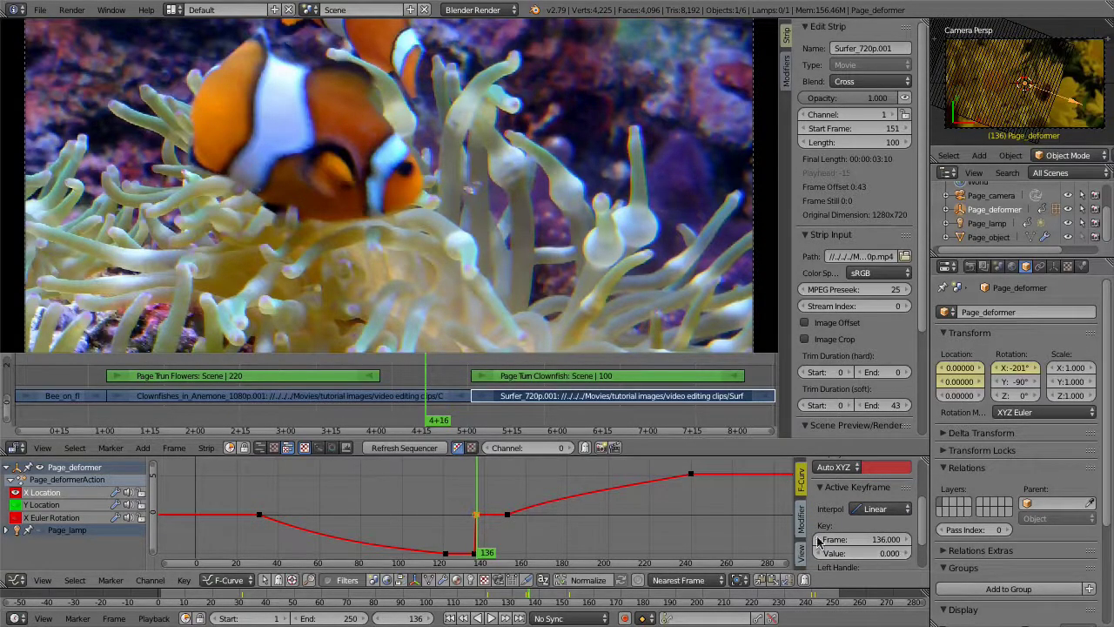
# Isolate Page_deformer's X Euler Rotation curve and scrub through the animation to examine the page's movement
pyautogui.click(16, 507)
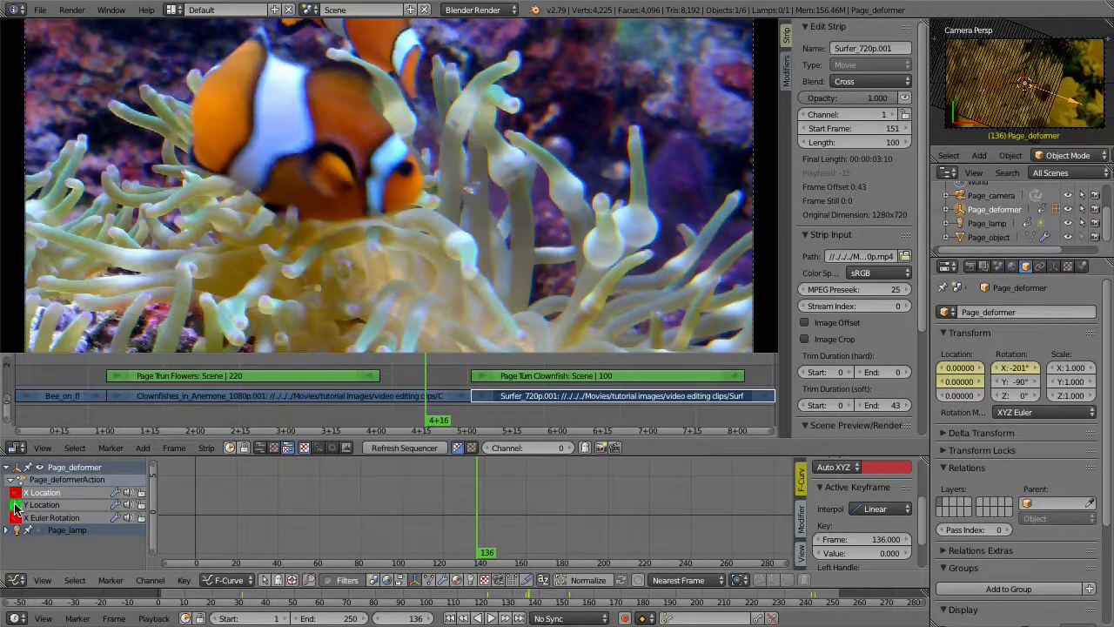
pyautogui.click(50, 516)
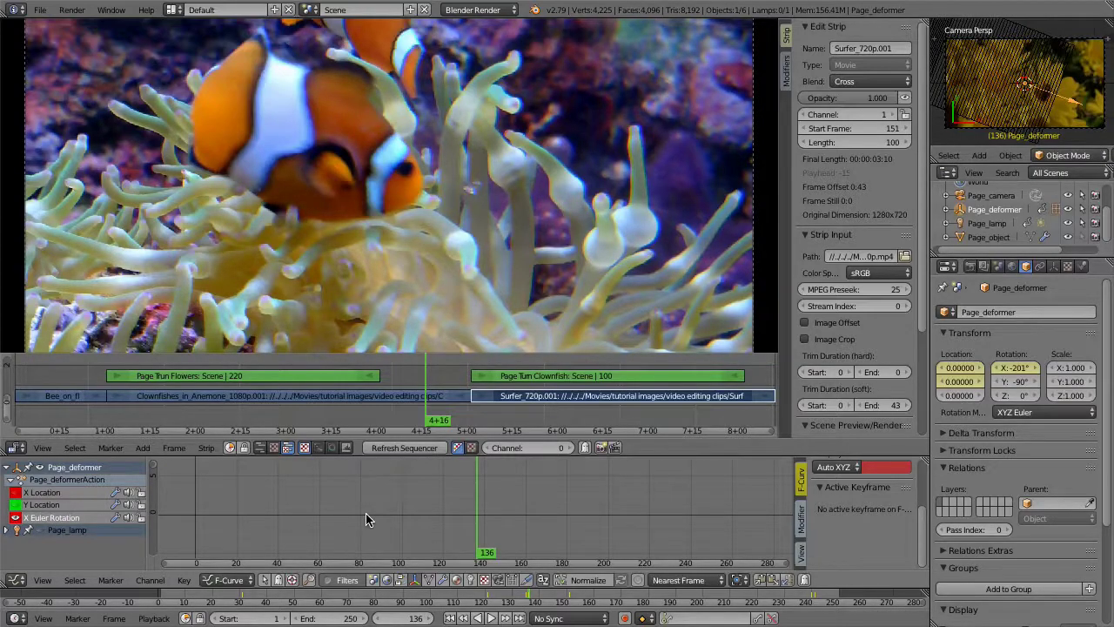
pyautogui.press('Home')
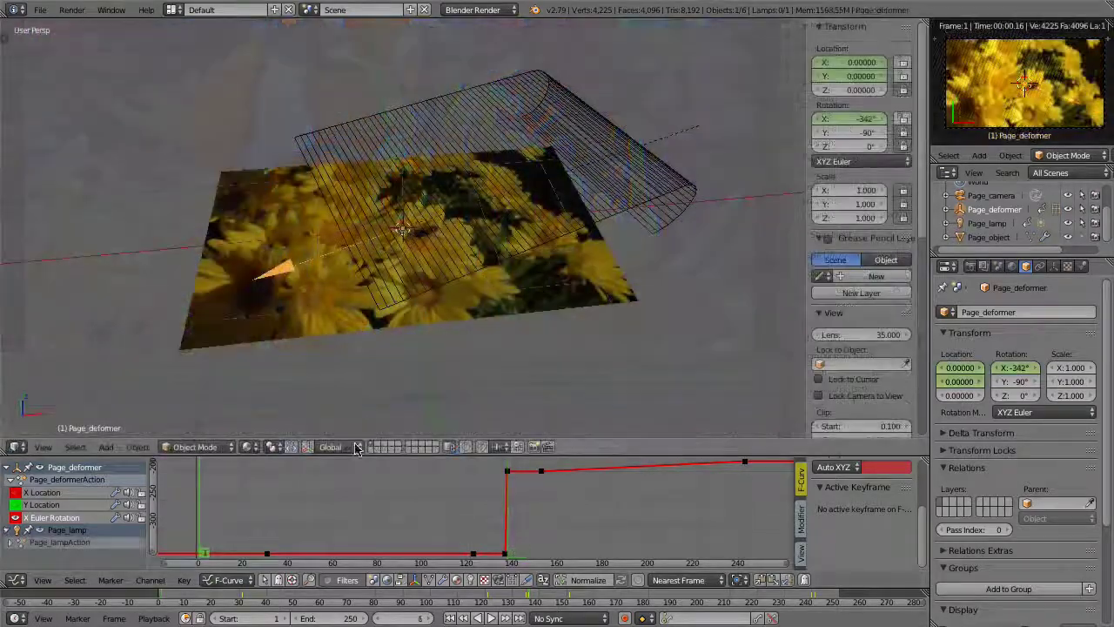
pyautogui.click(226, 526)
pyautogui.moveTo(227, 524); pyautogui.dragTo(775, 527)
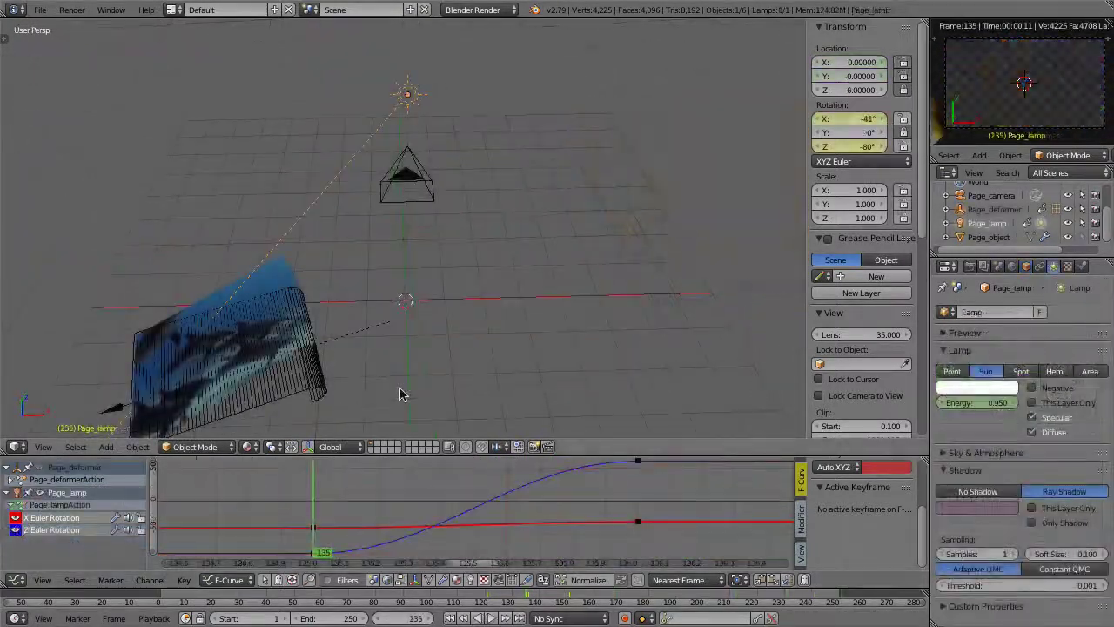
# Compare Page_lamp's rotation at frames 135 and 136, and examine its Energy change from frame 150 to the next frame
pyautogui.press('Left')
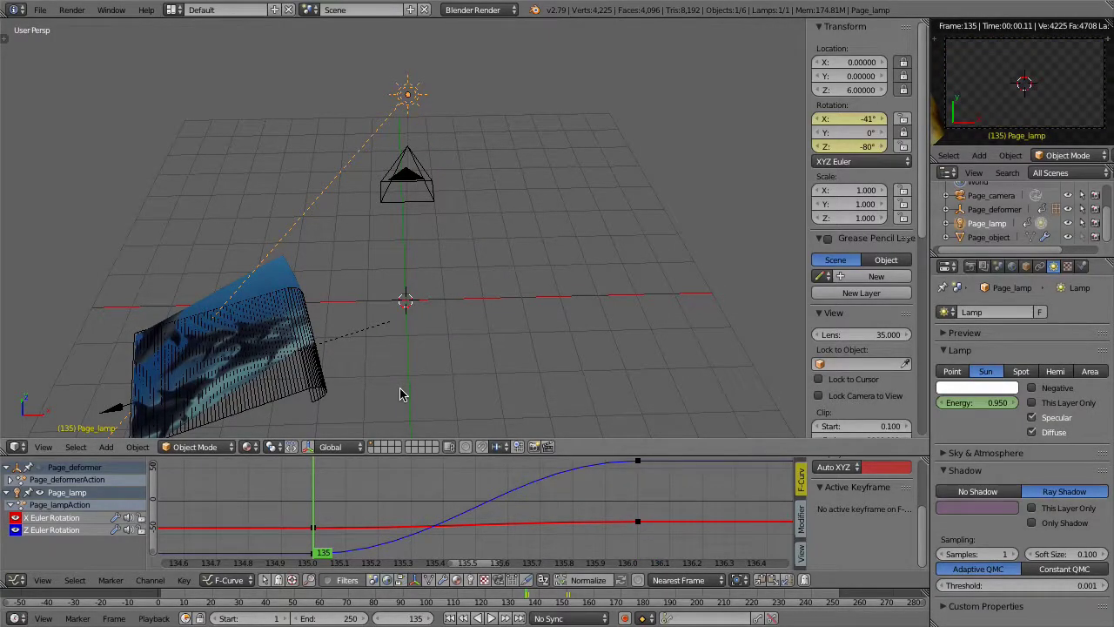
pyautogui.press('Right')
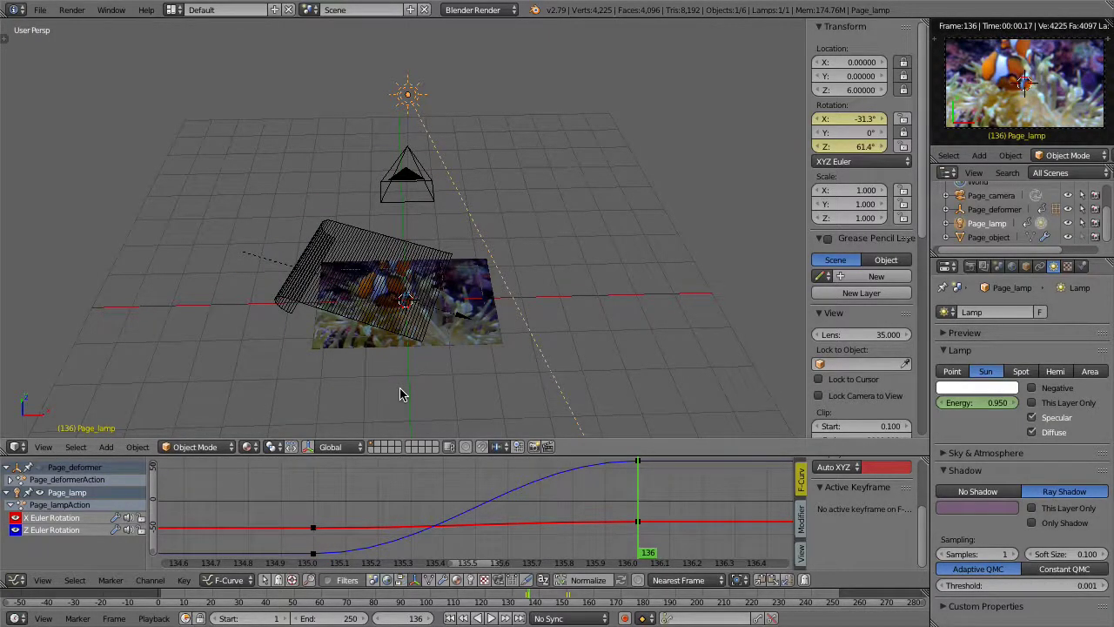
pyautogui.press('Left')
pyautogui.press('Right')
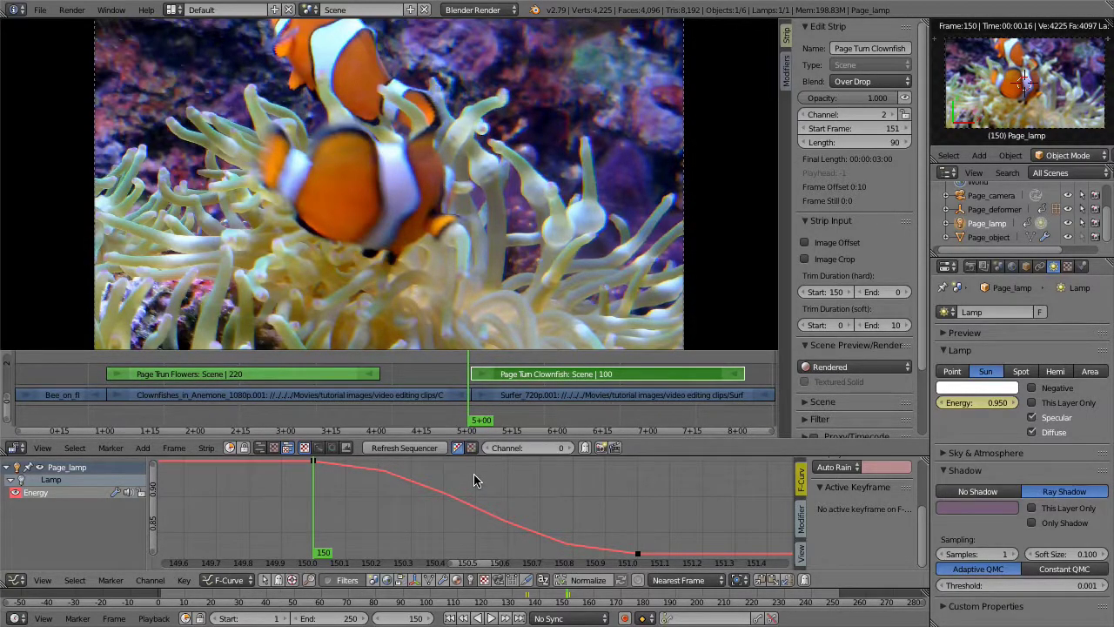
pyautogui.press('Right')
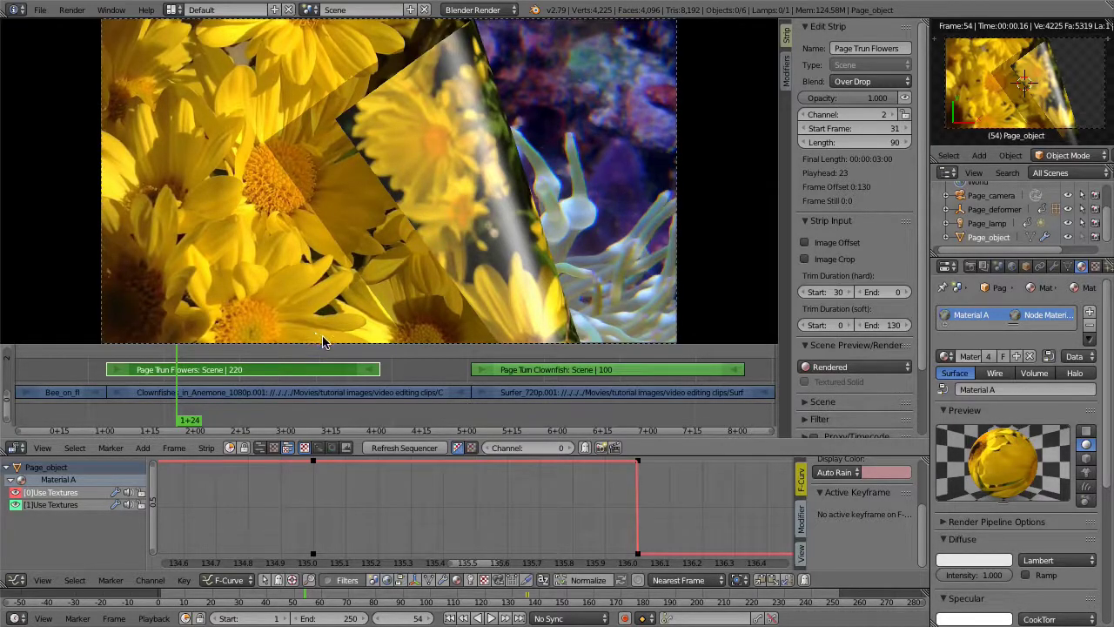
# Show the page's material nodes and compare the texture stacks and animation channels of Backside Specular and Frontside Shadow
pyautogui.hotkey('shift', 'F3')
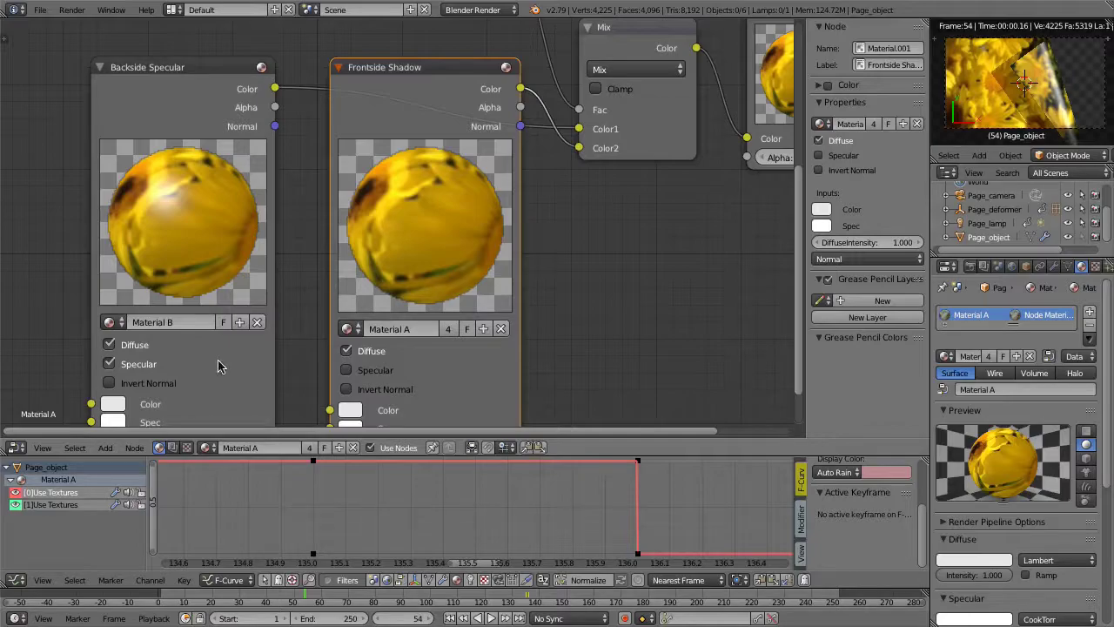
pyautogui.click(1094, 265)
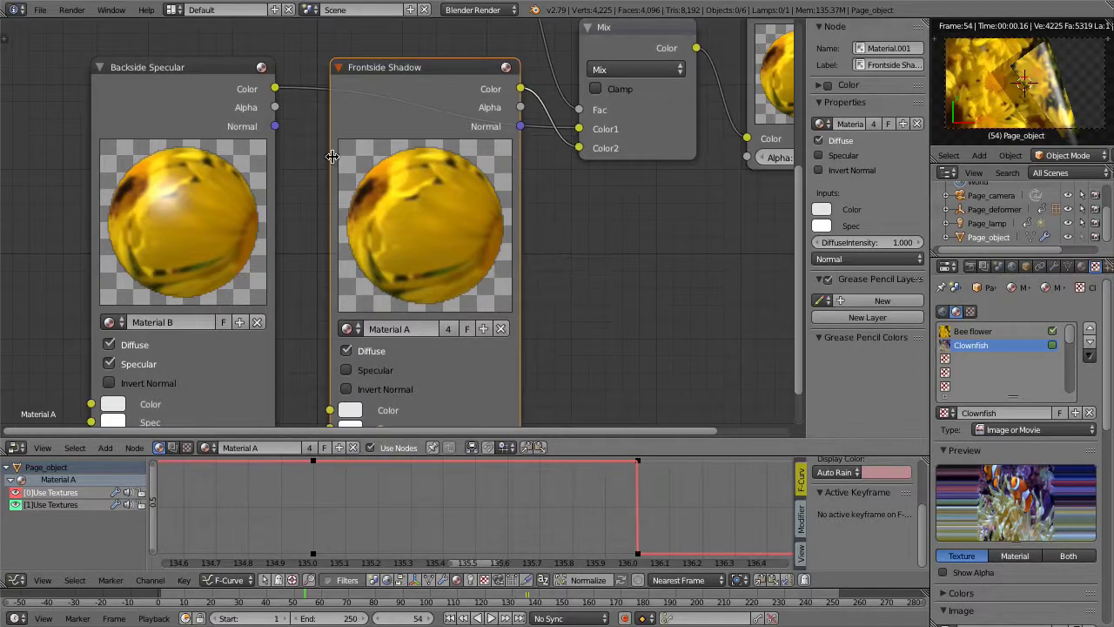
pyautogui.click(174, 109)
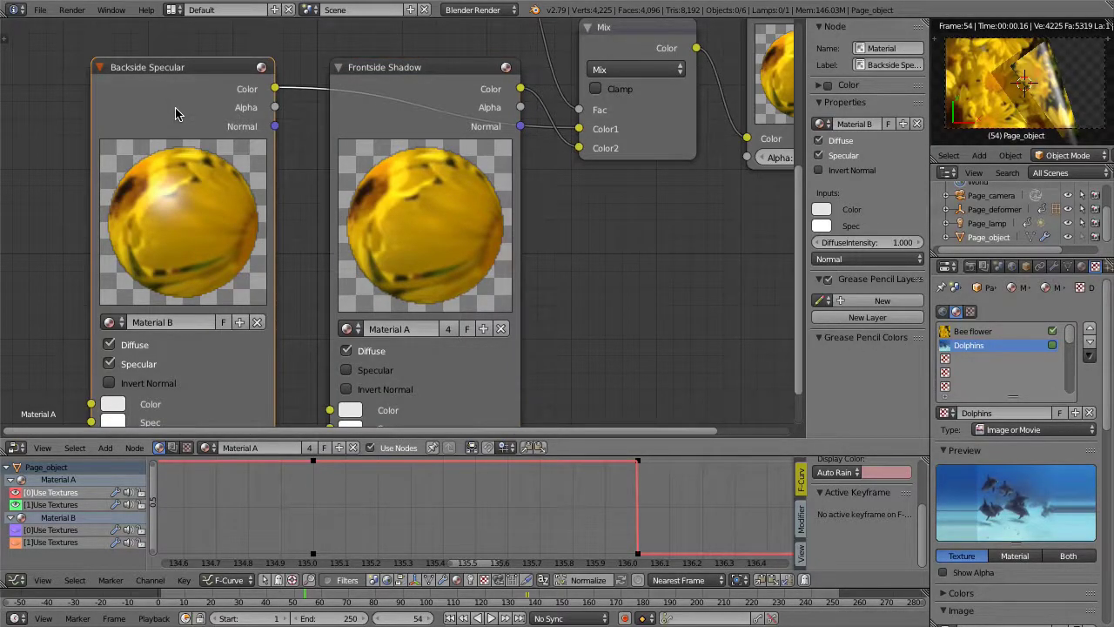
pyautogui.click(388, 127)
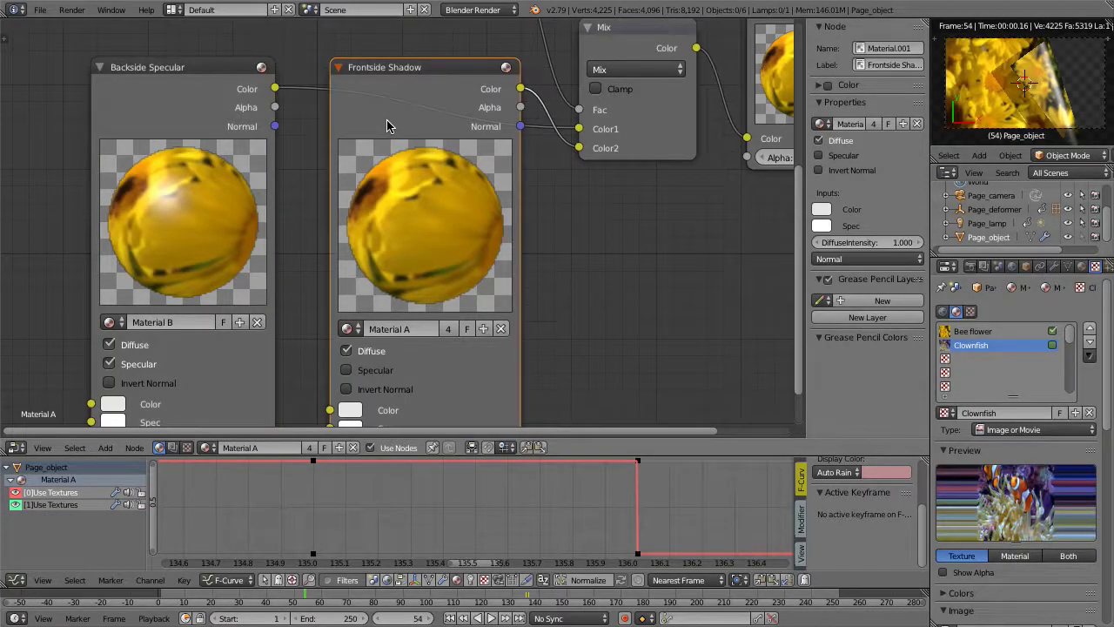
pyautogui.click(165, 107)
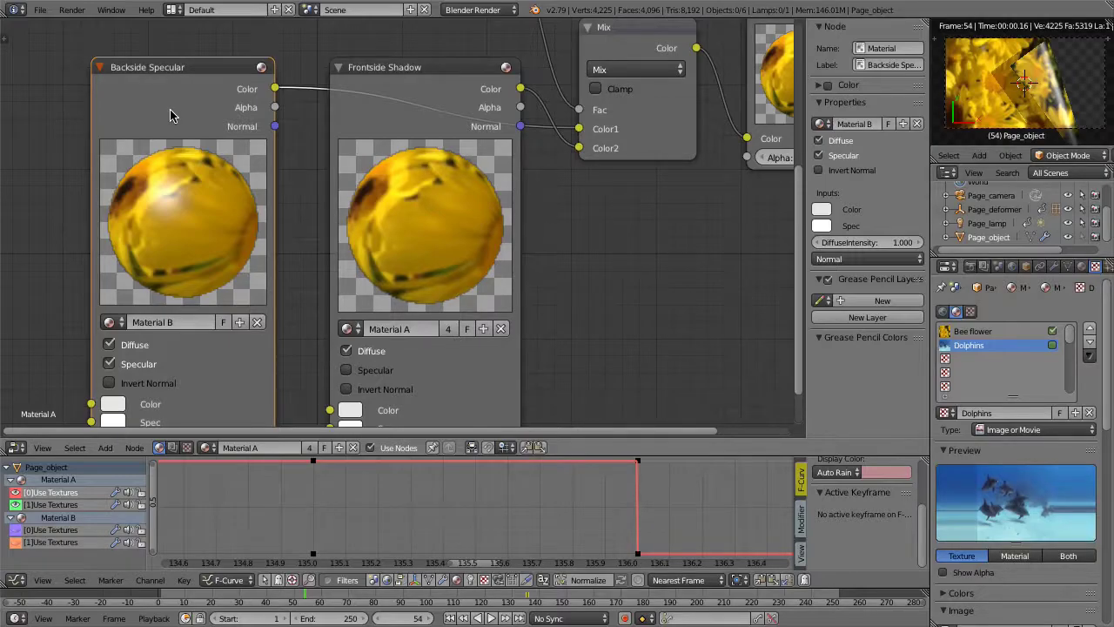
pyautogui.click(384, 111)
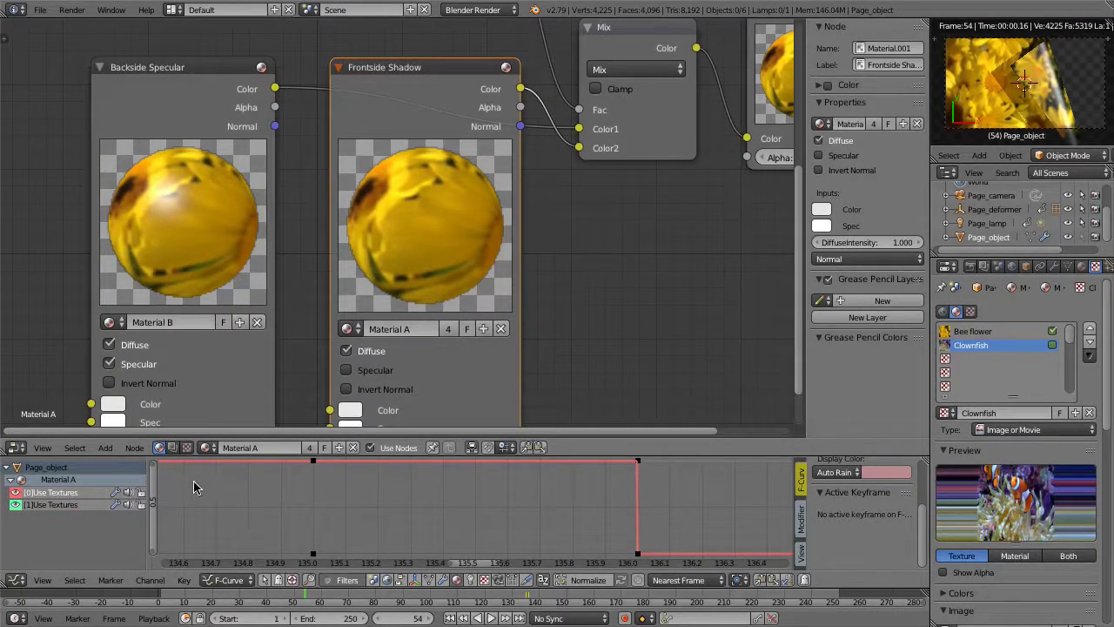
# Examine the keyframes of Material A's first Use Textures curve at frames 135 and 136
pyautogui.click(314, 487)
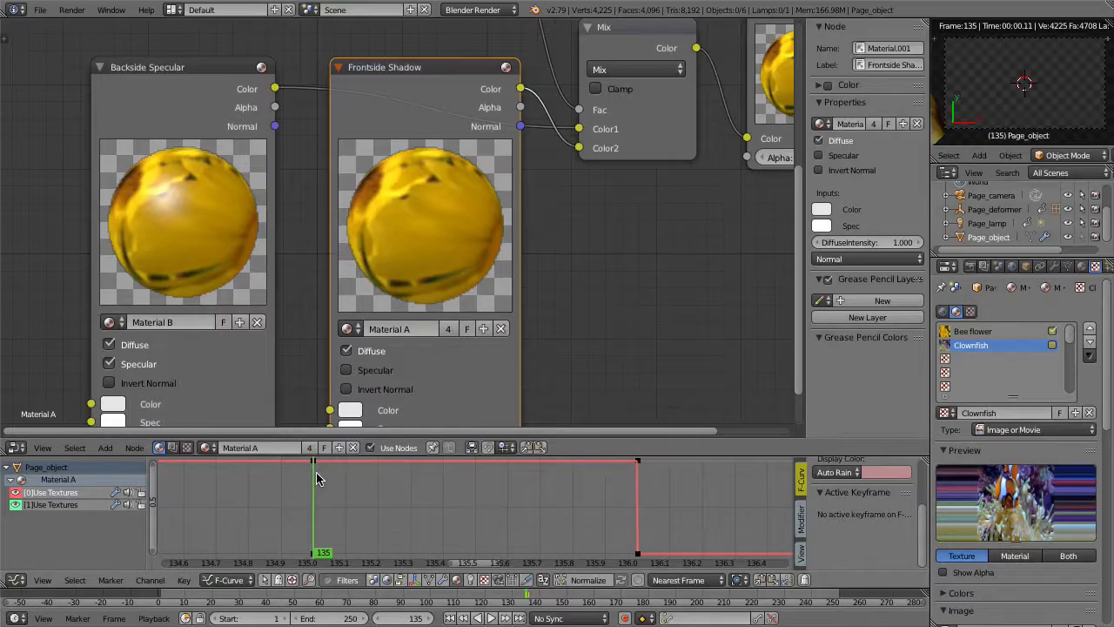
pyautogui.rightClick(313, 461)
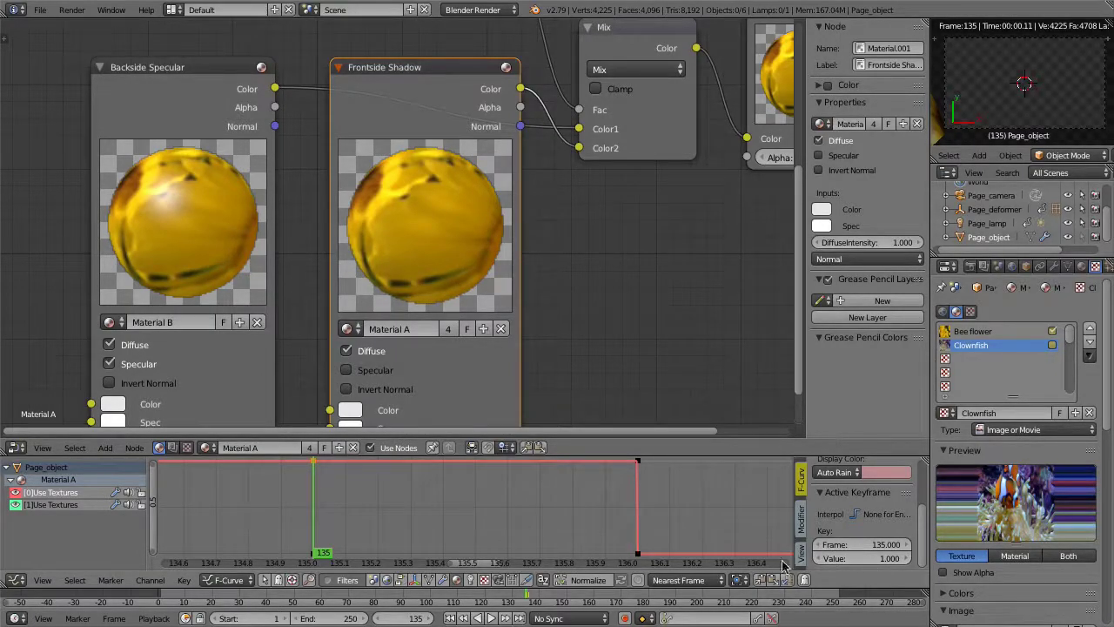
pyautogui.click(638, 554)
pyautogui.press('Right')
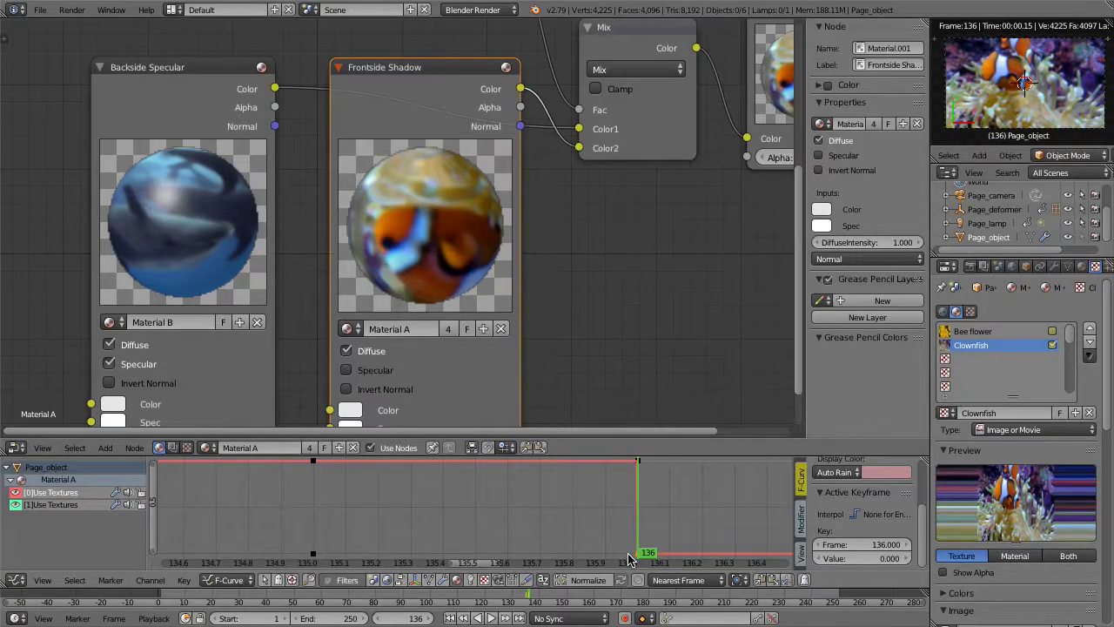
# Inspect Material A's second Use Textures curve and compare the texture switch between frames 135 and 136
pyautogui.click(39, 505)
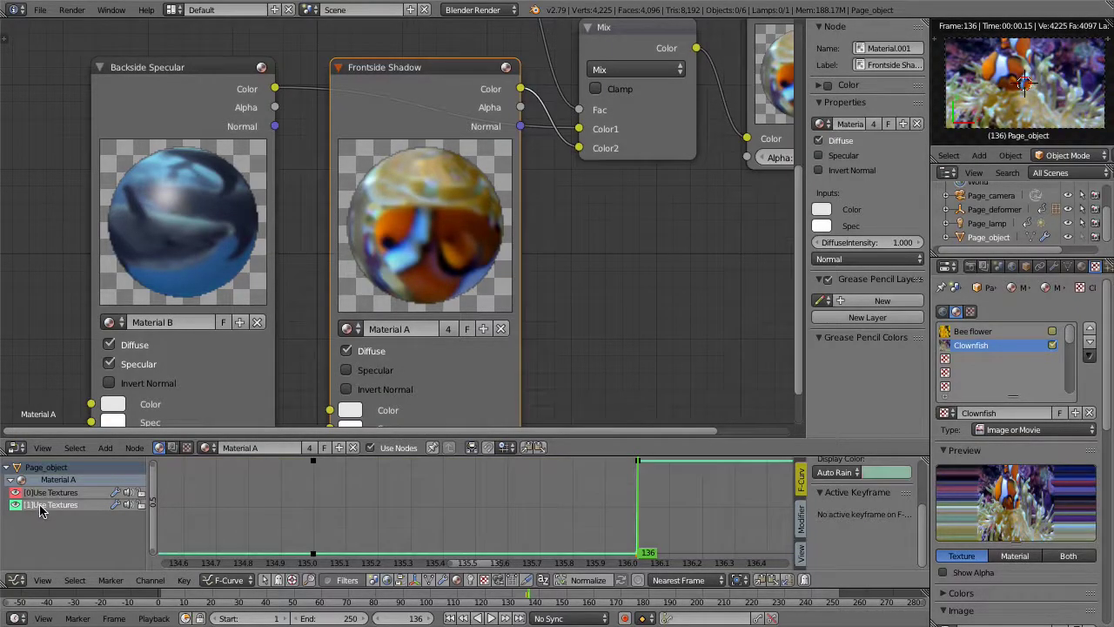
pyautogui.click(638, 462)
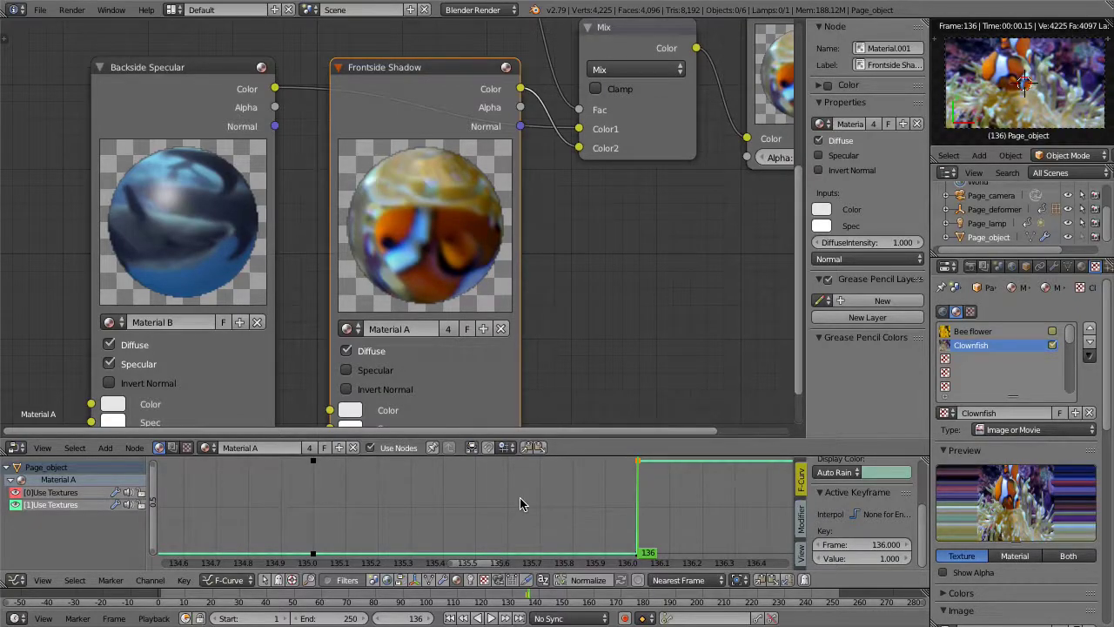
pyautogui.press('Left')
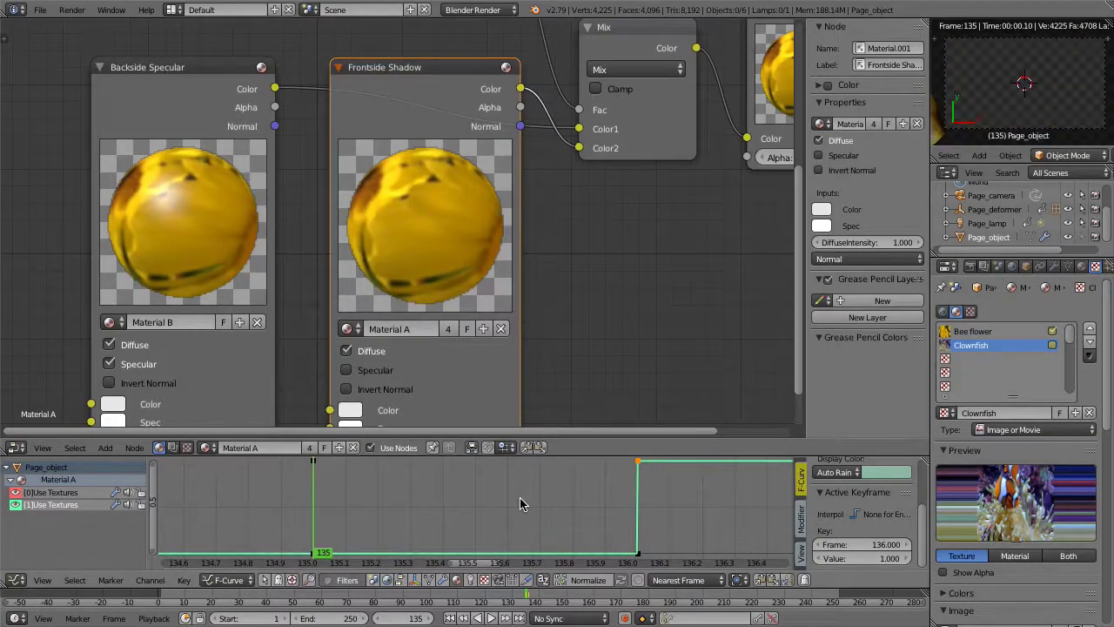
pyautogui.press('Right')
pyautogui.press('Left')
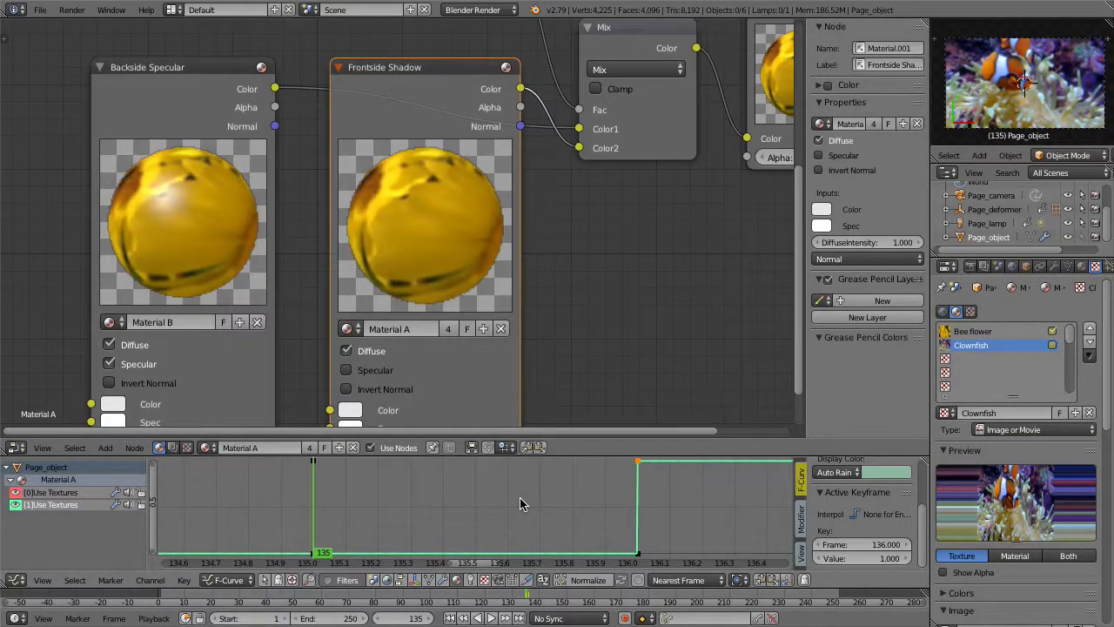
pyautogui.press('Right')
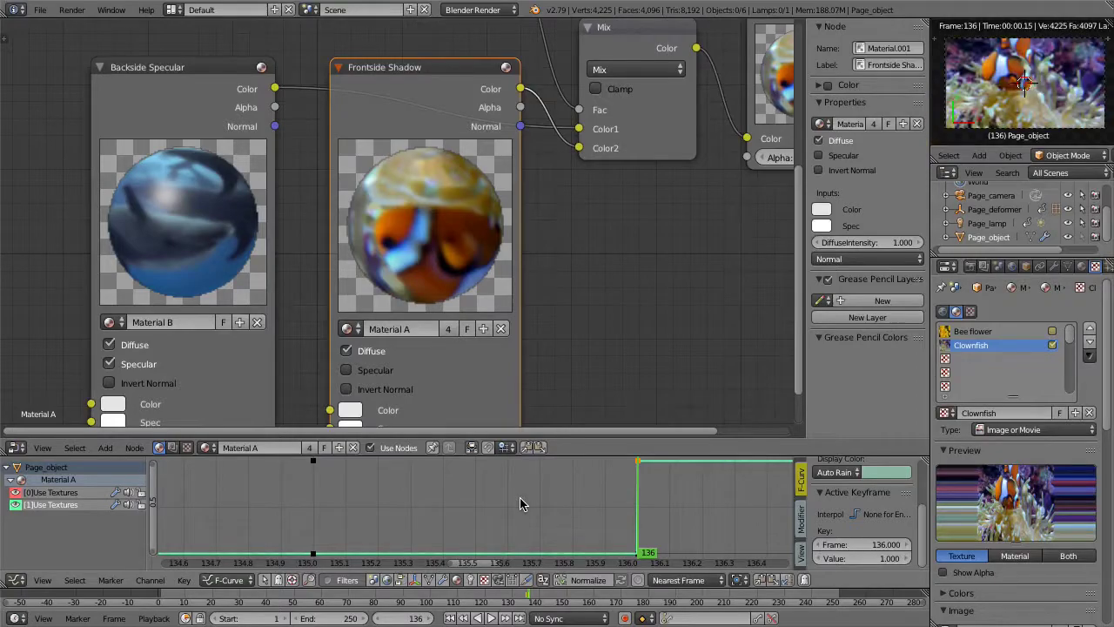
pyautogui.press('Left')
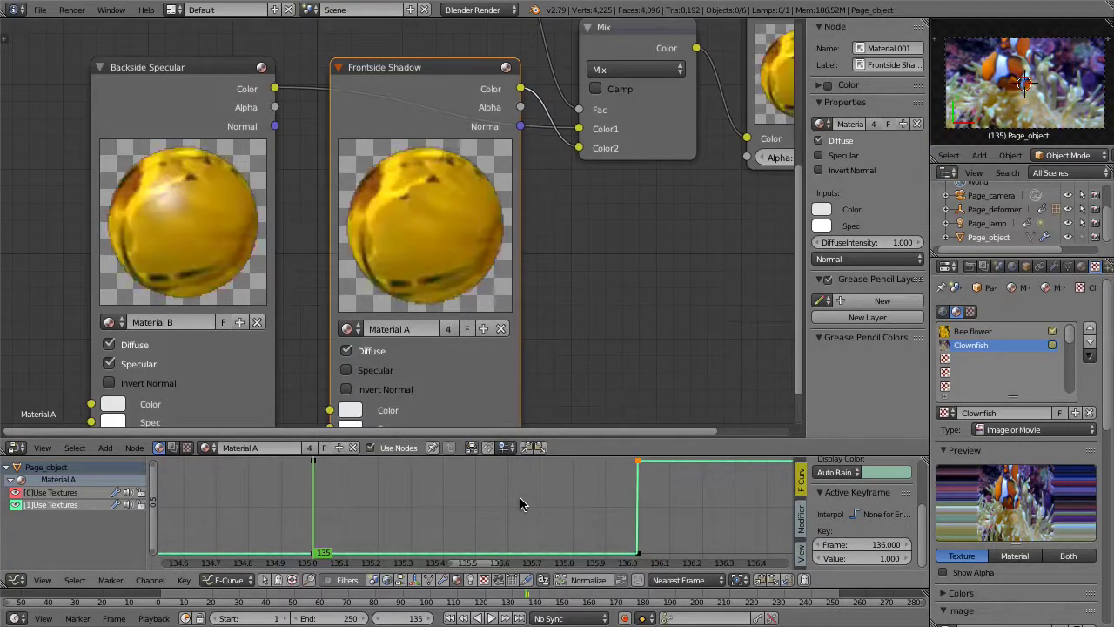
pyautogui.press('Right')
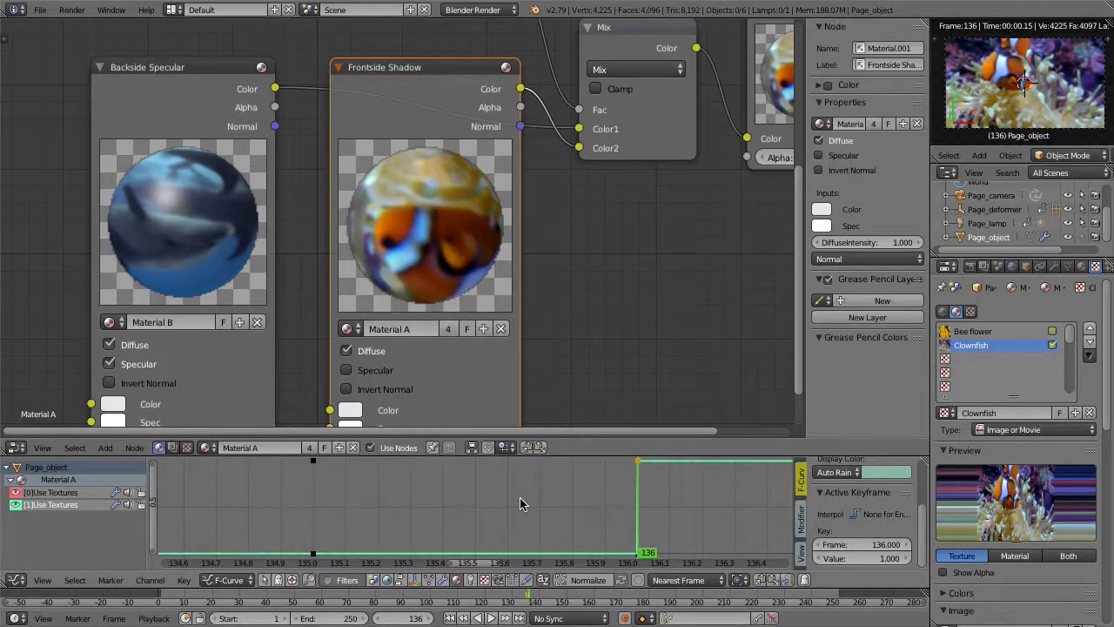
pyautogui.press('Left')
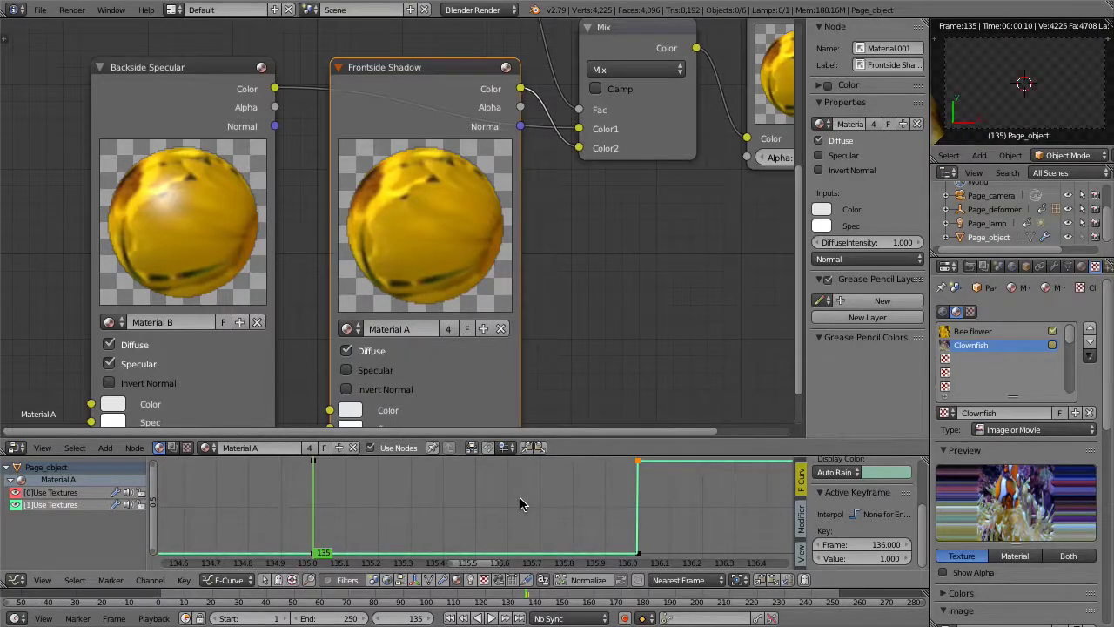
pyautogui.press('Right')
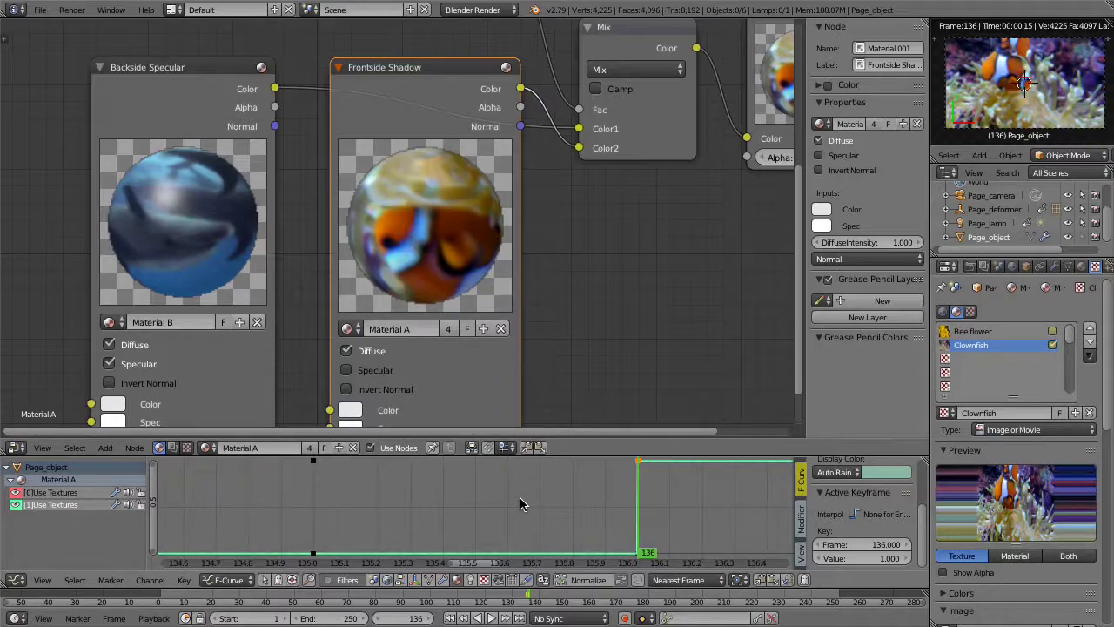
# Show Backside Specular's textures and examine both Material B Use Textures curves across frames 135 and 136
pyautogui.click(136, 112)
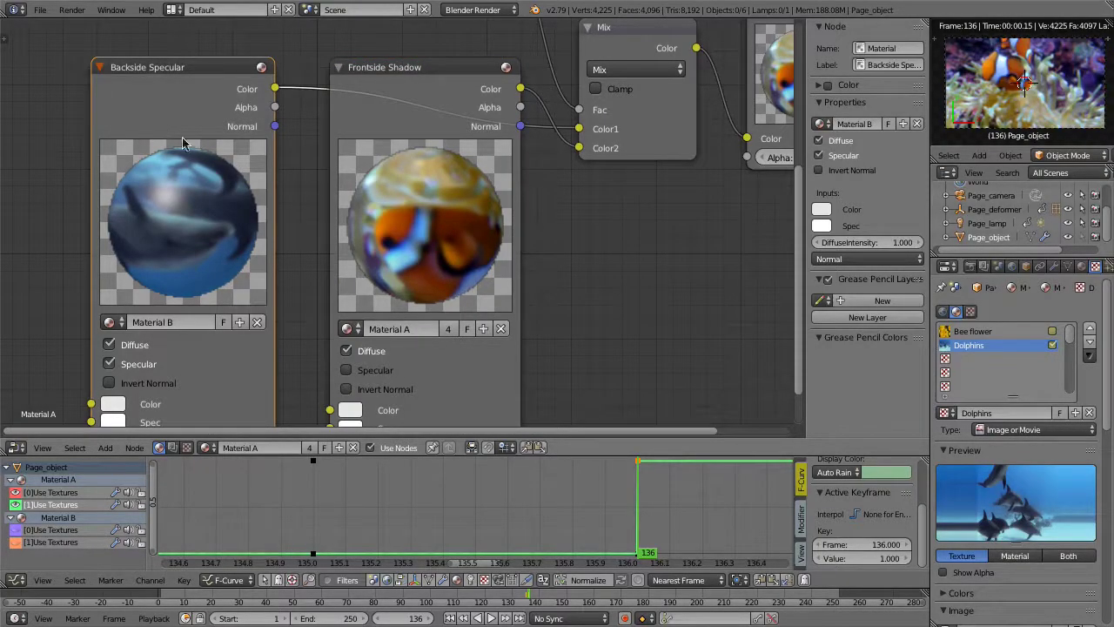
pyautogui.press('Left')
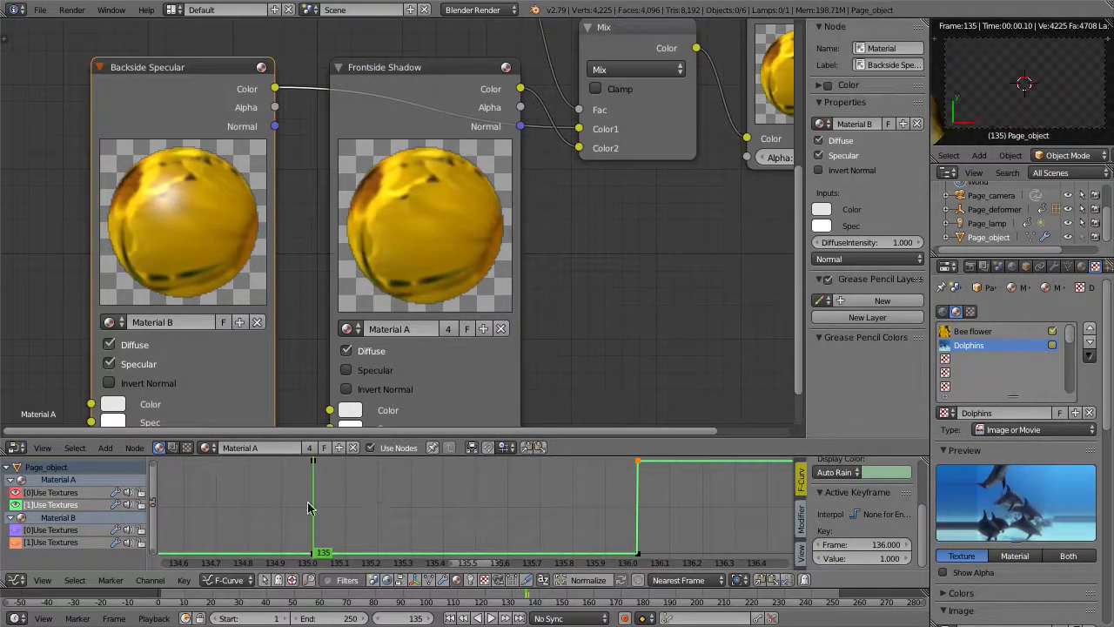
pyautogui.click(60, 533)
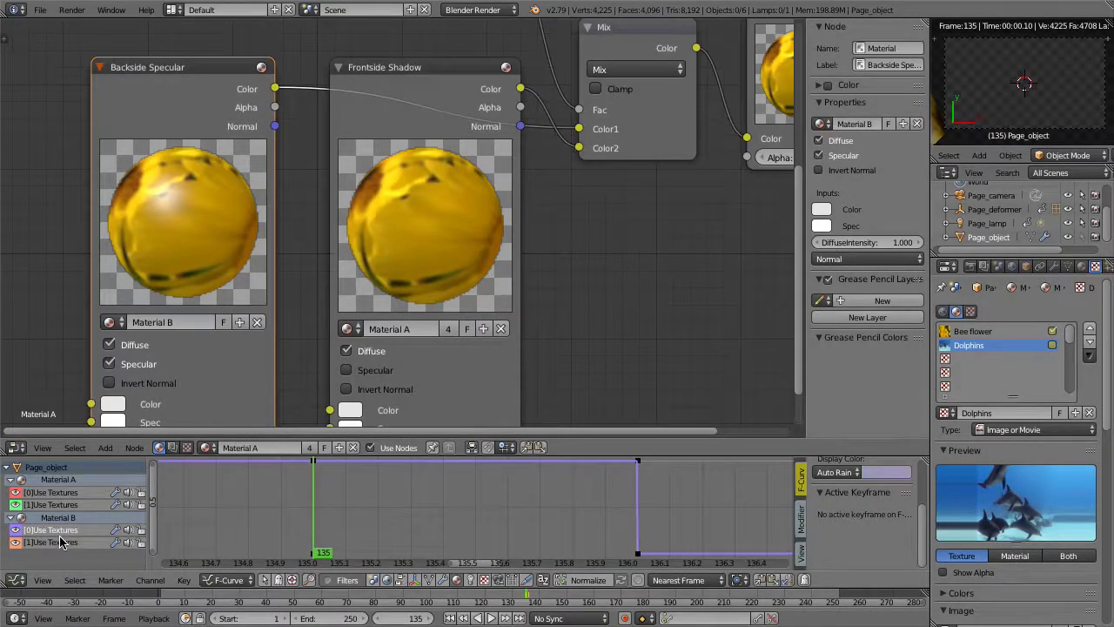
pyautogui.click(59, 541)
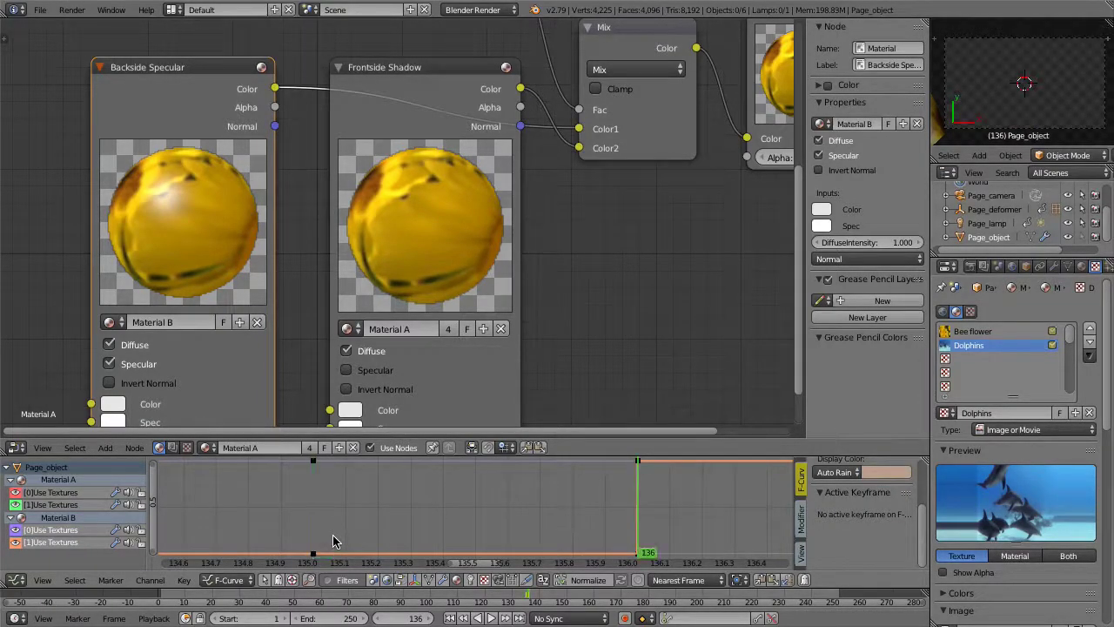
pyautogui.press('Right')
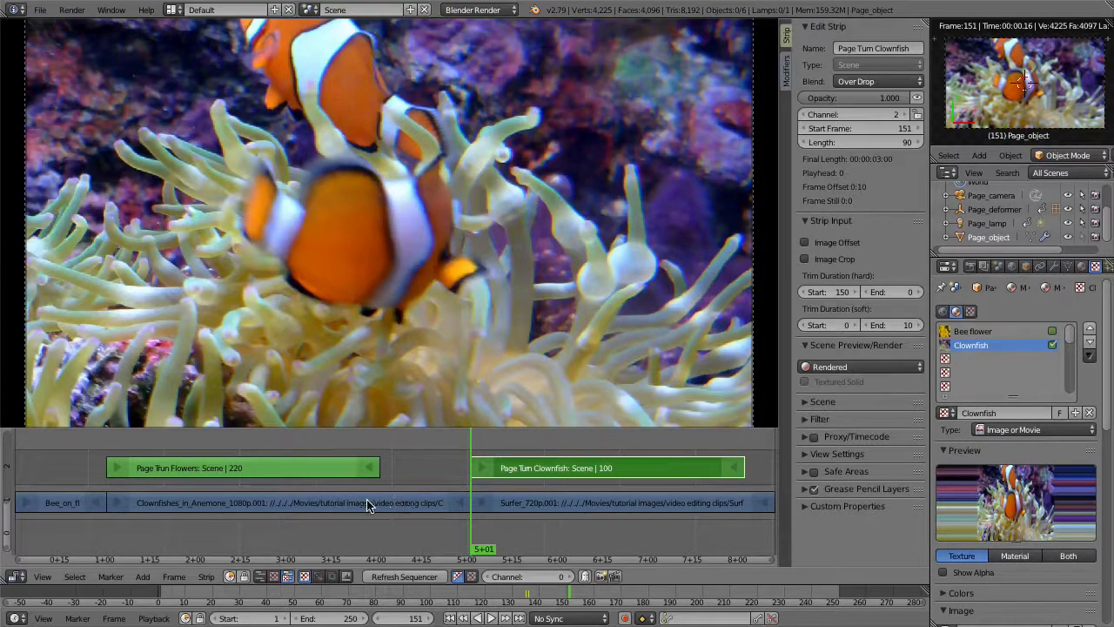
# Compare the Clownfishes_in_Anemone strip's start frame and length with the Clownfish texture's movie frame and offset settings
pyautogui.rightClick(337, 509)
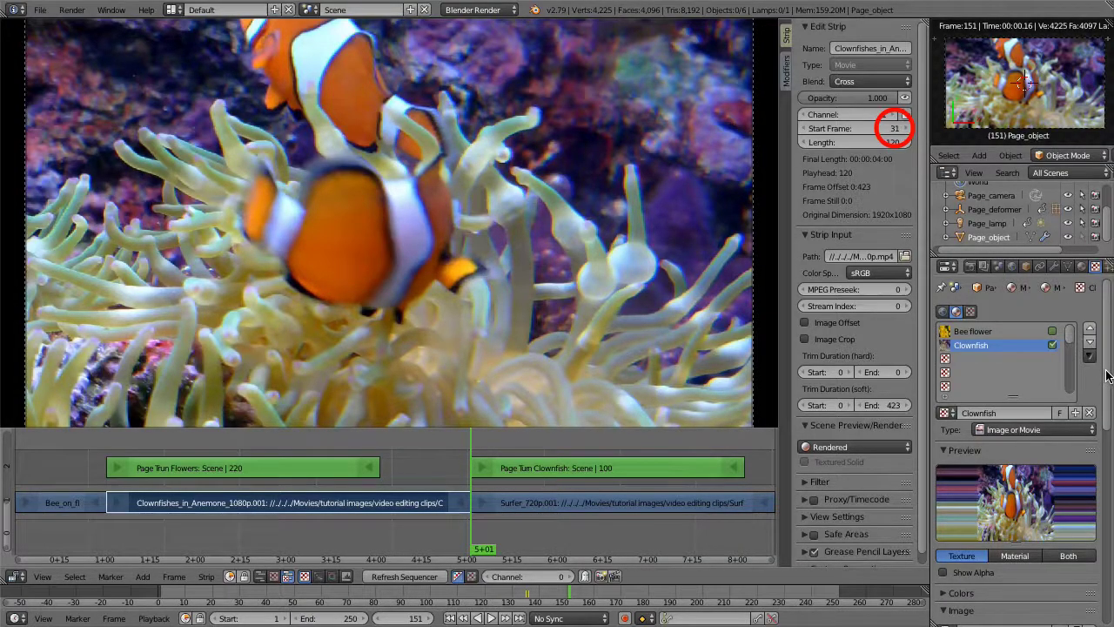
pyautogui.scroll(-8, 1107, 375)
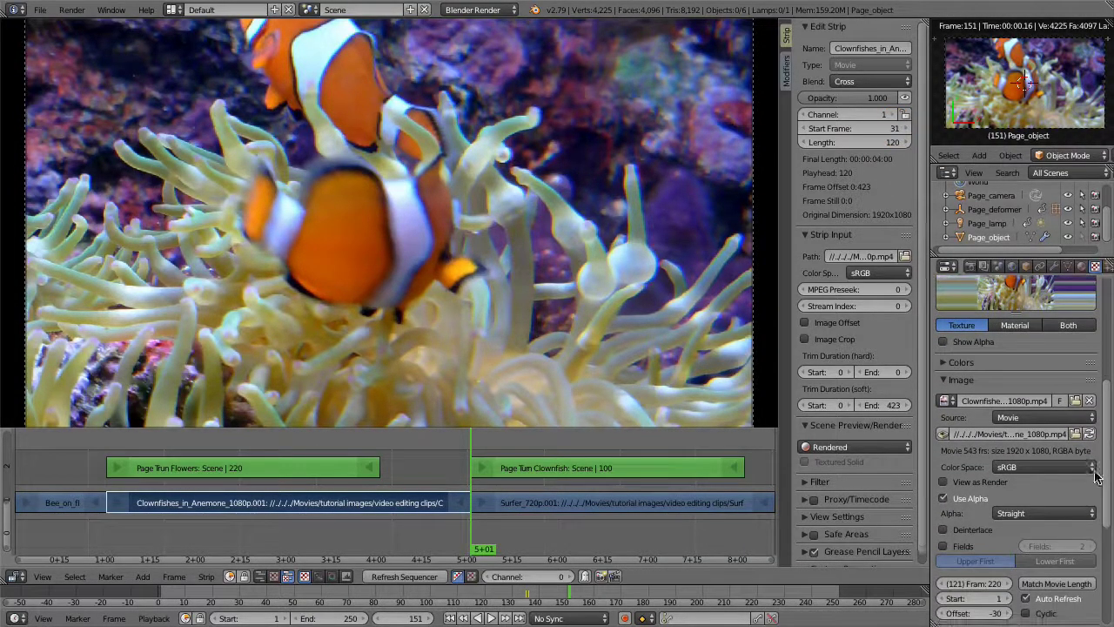
pyautogui.scroll(-1, 1095, 496)
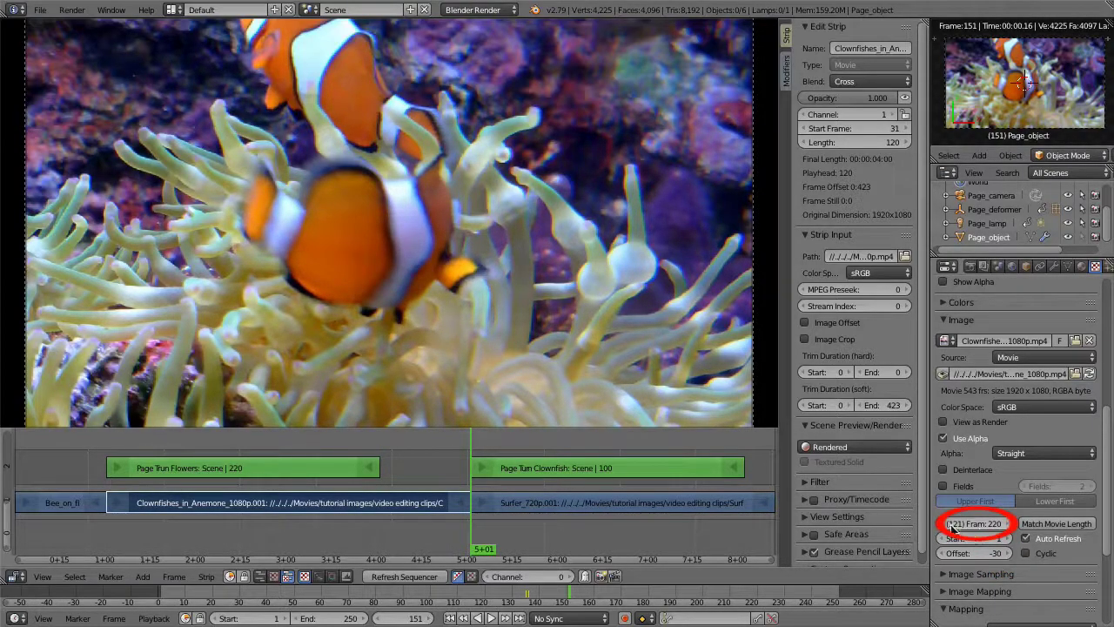
pyautogui.moveTo(548, 217); pyautogui.dragTo(316, 430, button='middle')
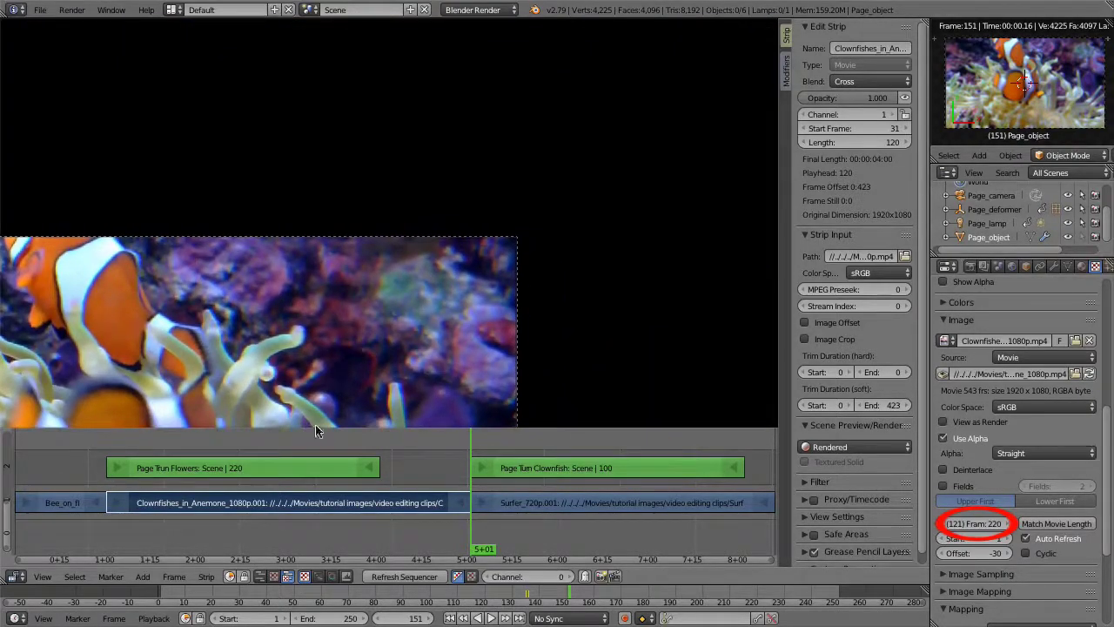
pyautogui.click(738, 599)
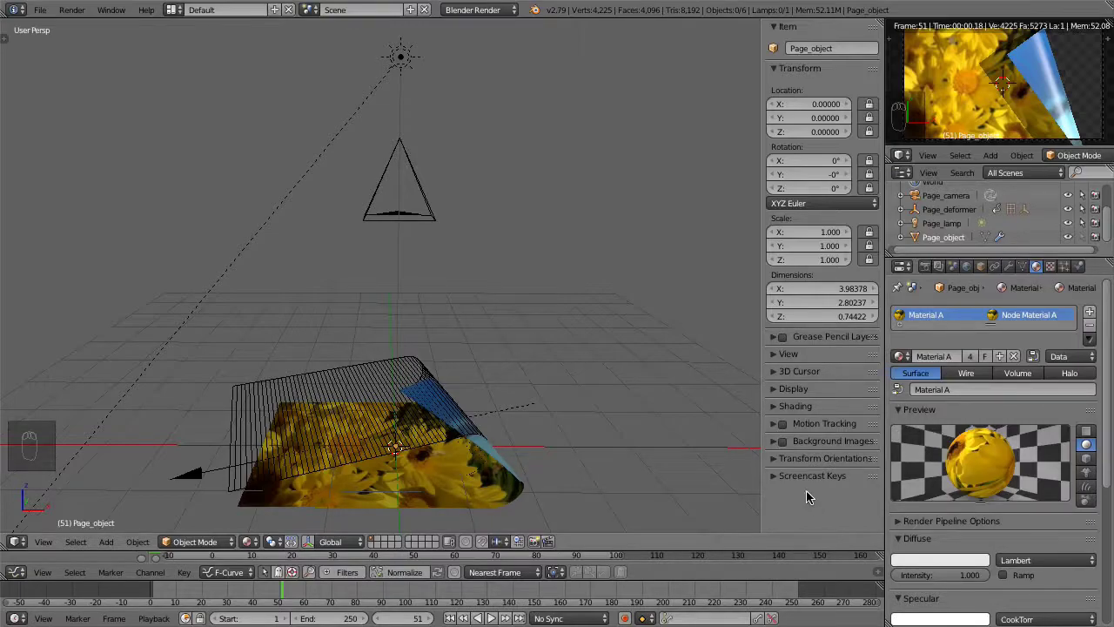
# Group Page_camera, Page_lamp, Page_deformer and Page_object, and name the group Page_curl_Group
pyautogui.click(916, 197)
pyautogui.click(916, 222)
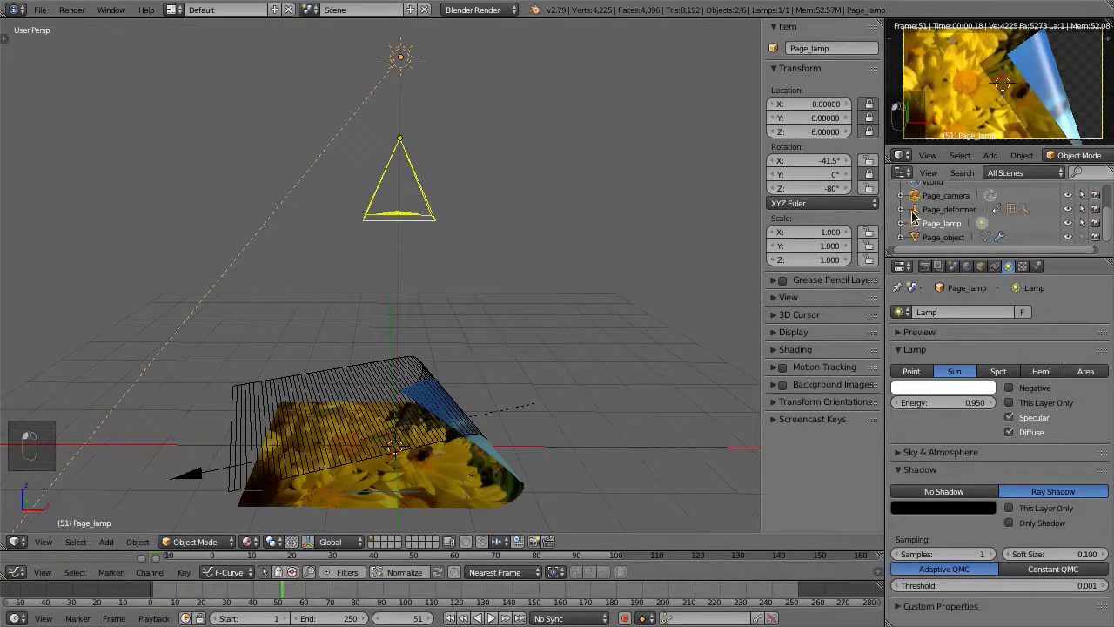
pyautogui.click(916, 210)
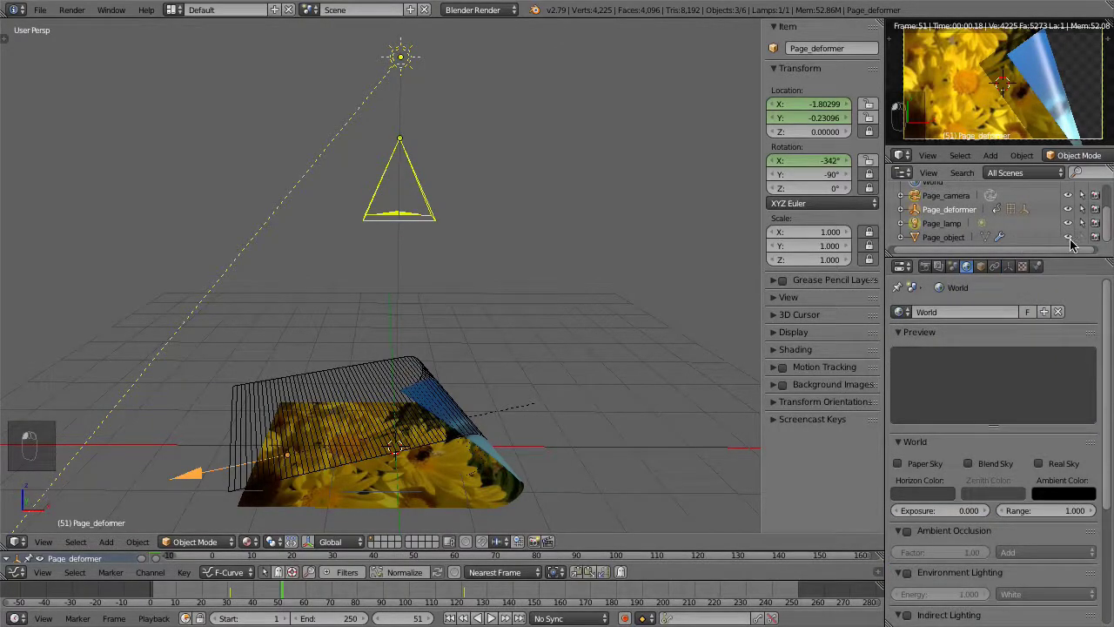
pyautogui.click(928, 238)
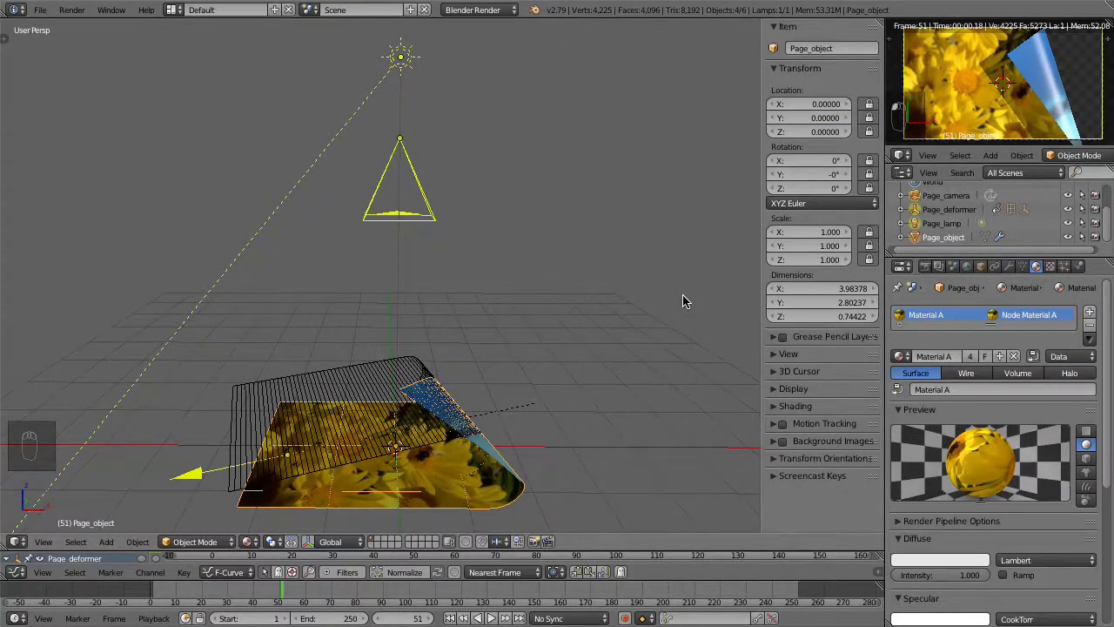
pyautogui.hotkey('ctrl', 'g')
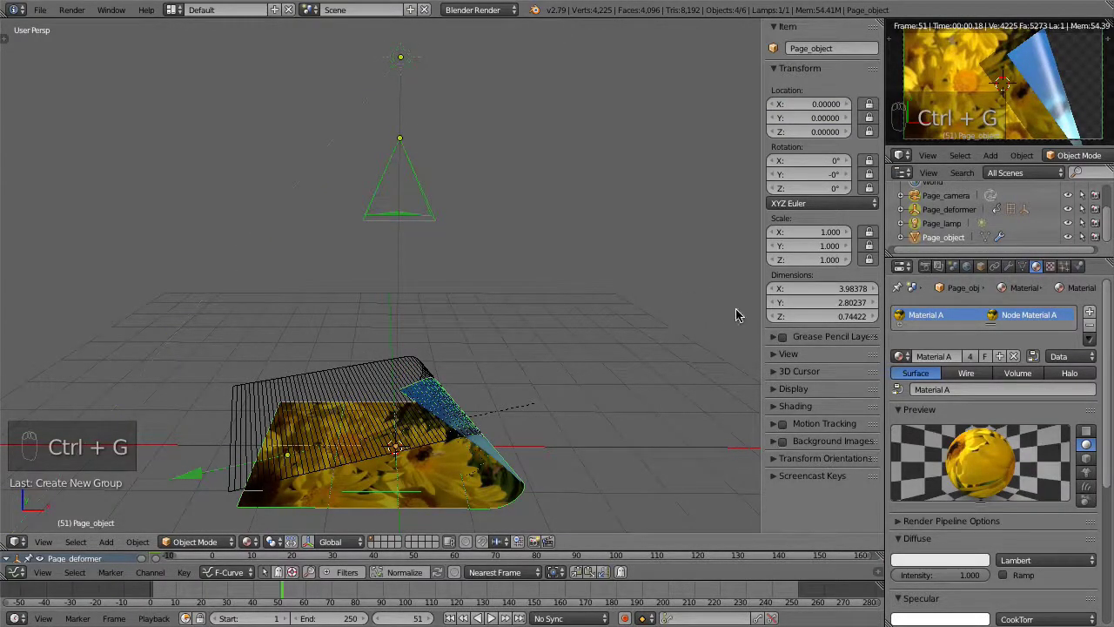
pyautogui.click(980, 268)
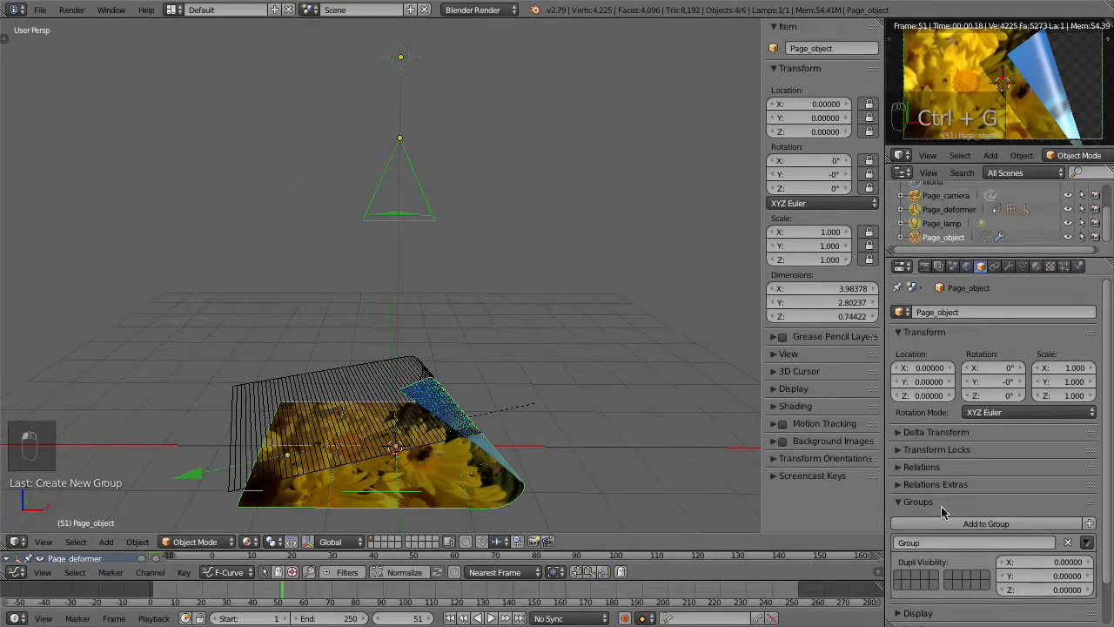
pyautogui.click(903, 545)
pyautogui.press('Return')
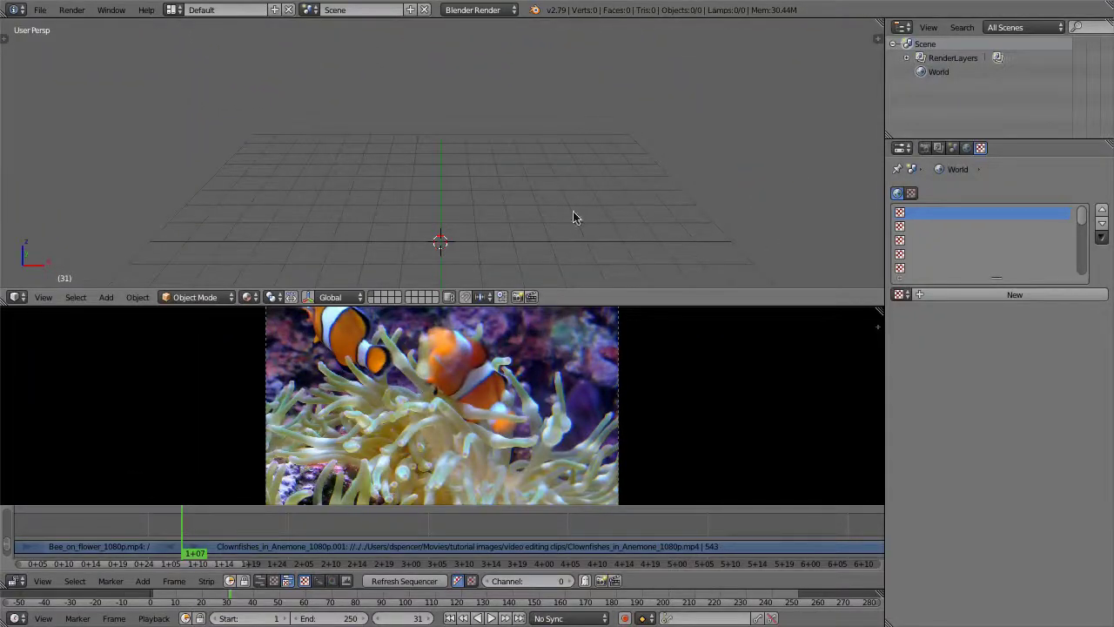
# Append Page_curl_Group from Page_curl_deformer.blend into the video editing scene and display Page_object's material nodes
pyautogui.click(40, 9)
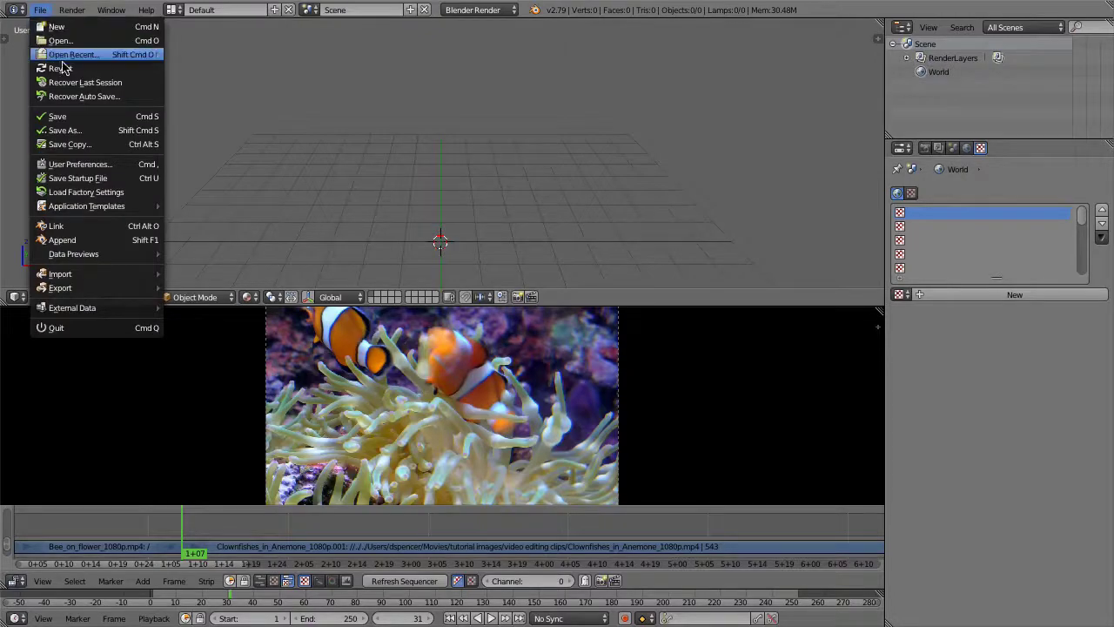
pyautogui.click(98, 240)
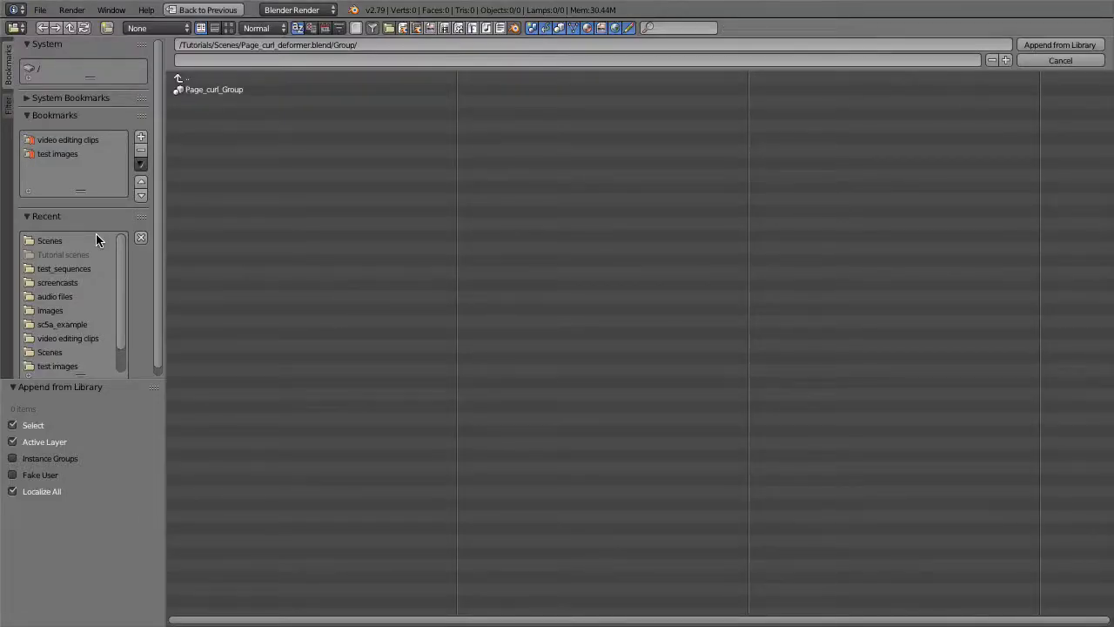
pyautogui.click(96, 235)
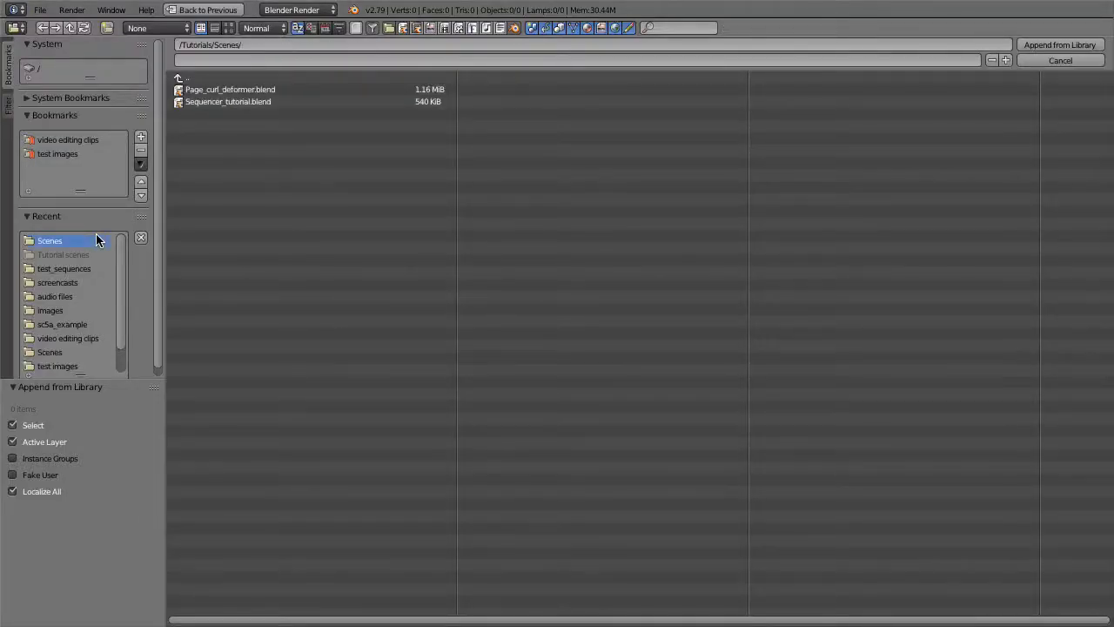
pyautogui.click(286, 91)
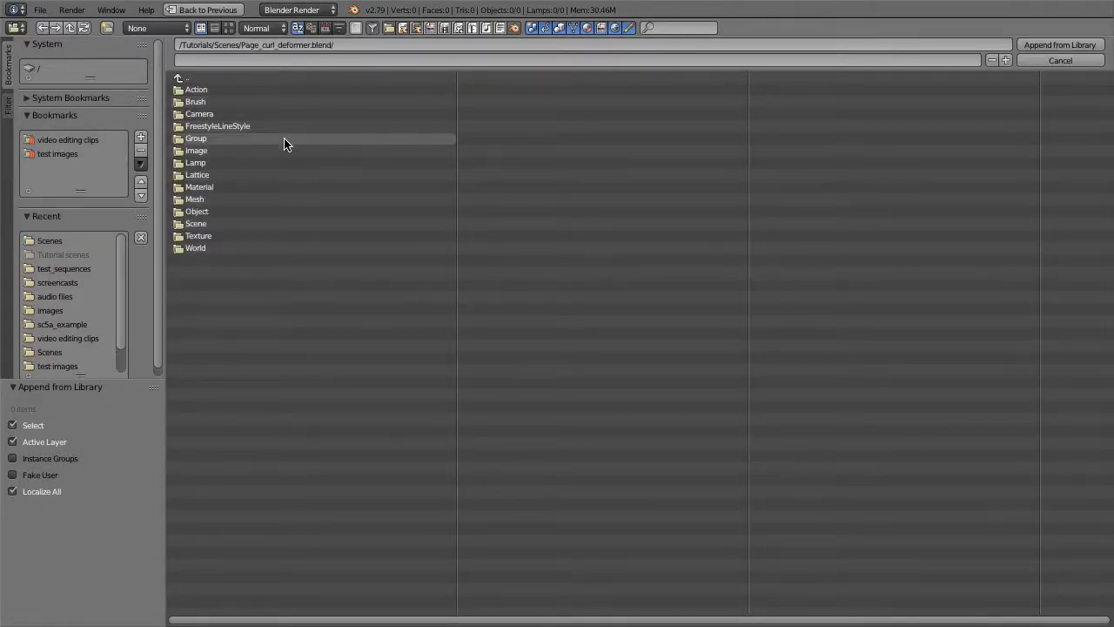
pyautogui.click(284, 141)
pyautogui.click(282, 91)
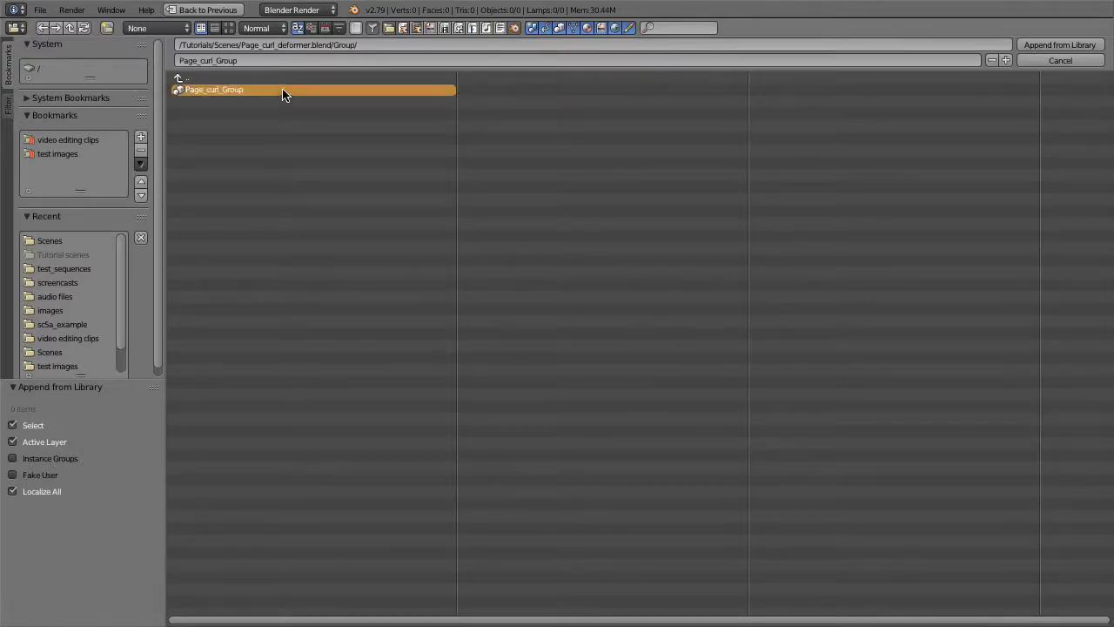
pyautogui.click(1049, 45)
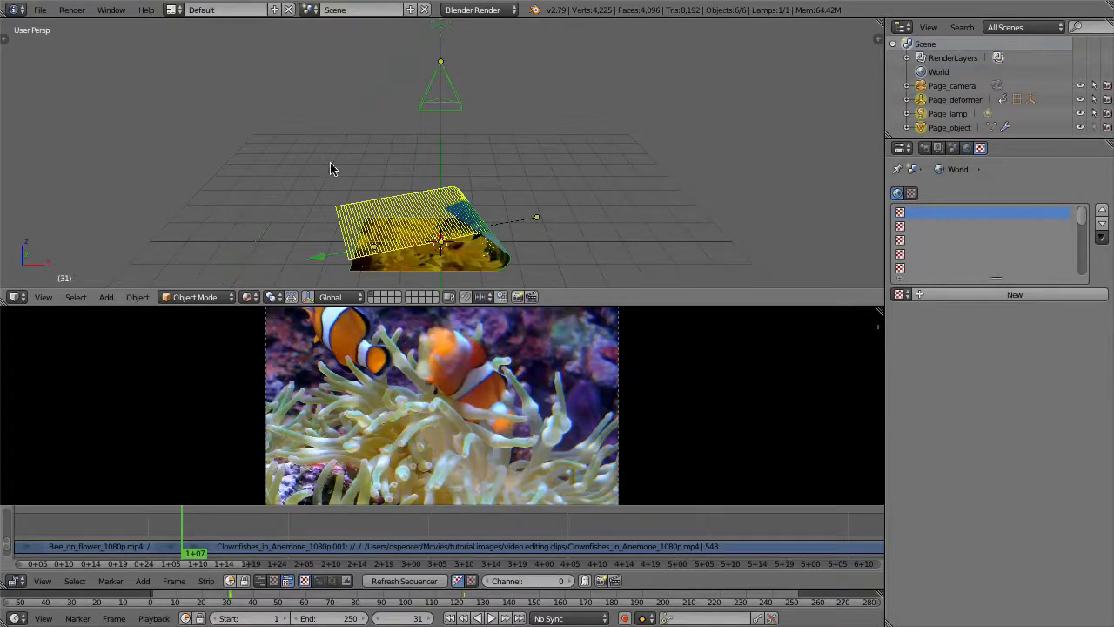
pyautogui.click(948, 127)
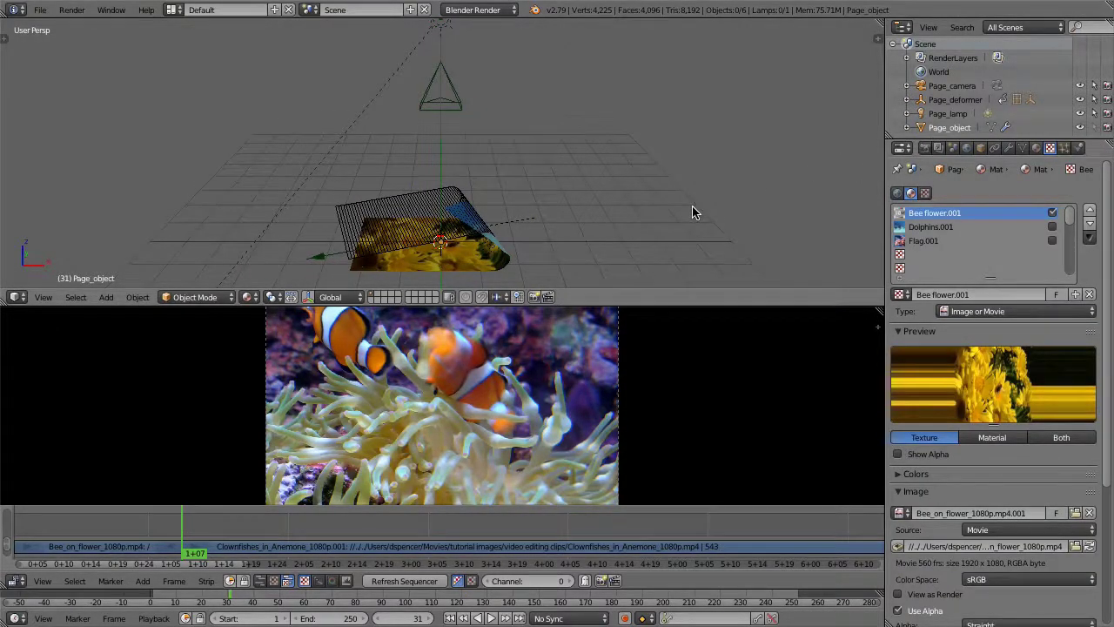
pyautogui.hotkey('shift', 'F3')
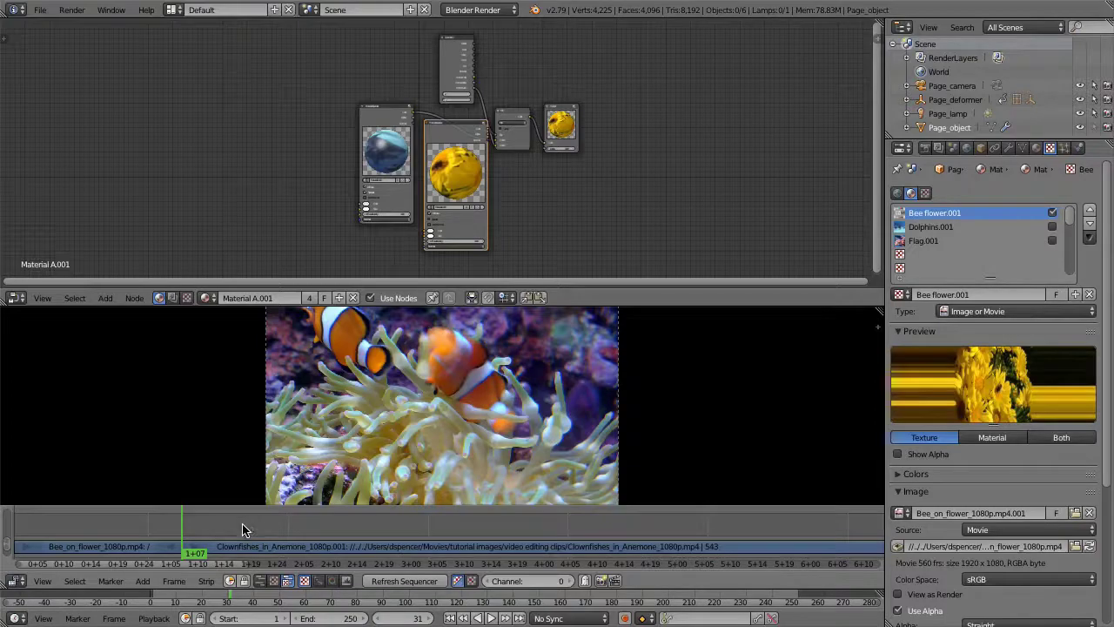
# Add the scene as a strip at frame 31 above the clownfish clip and set its camera override to Page_camera
pyautogui.click(142, 580)
pyautogui.moveTo(174, 562)
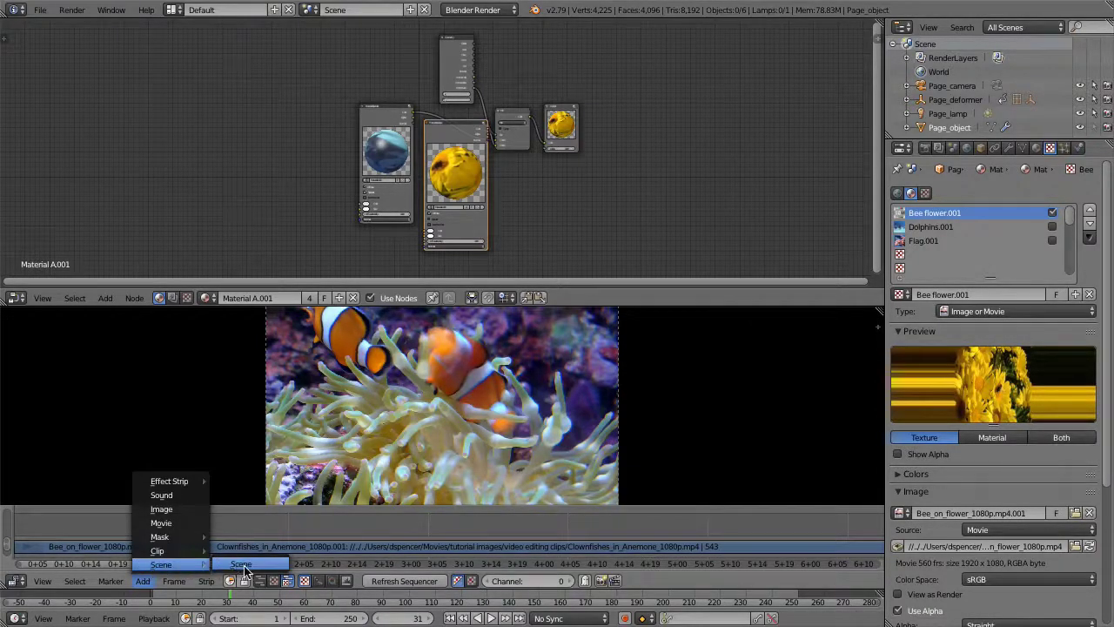
pyautogui.click(261, 567)
pyautogui.press('n')
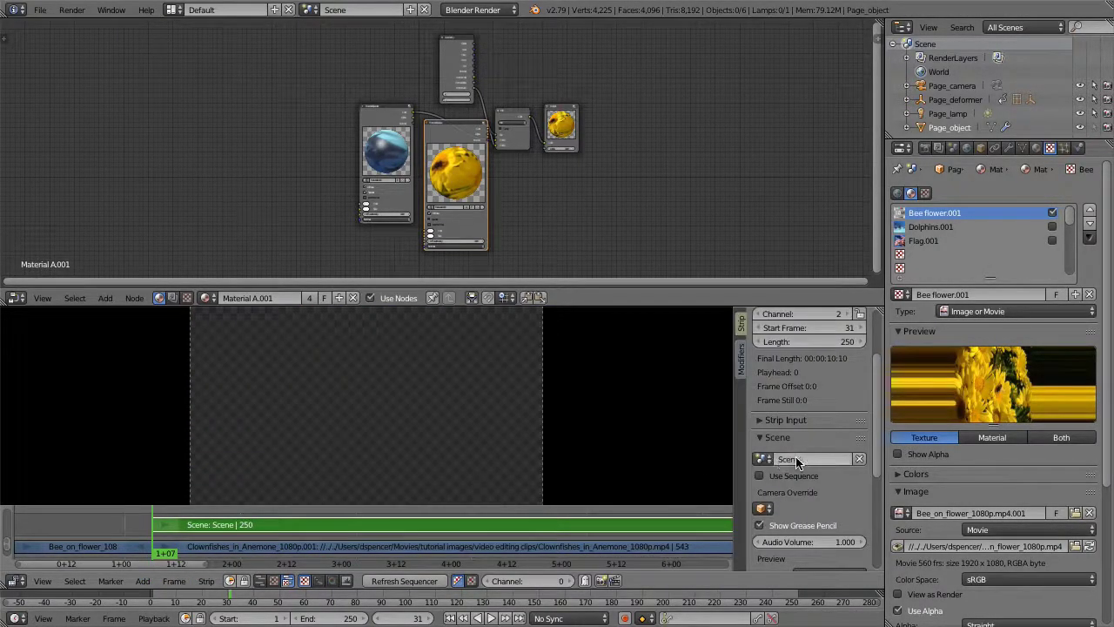
pyautogui.click(766, 515)
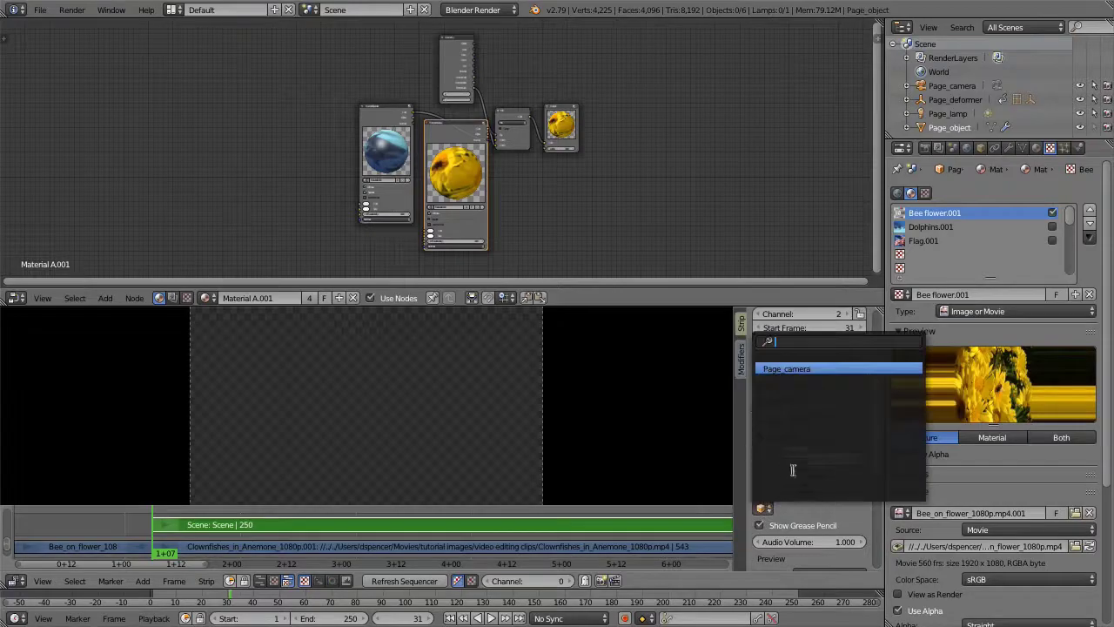
pyautogui.click(825, 369)
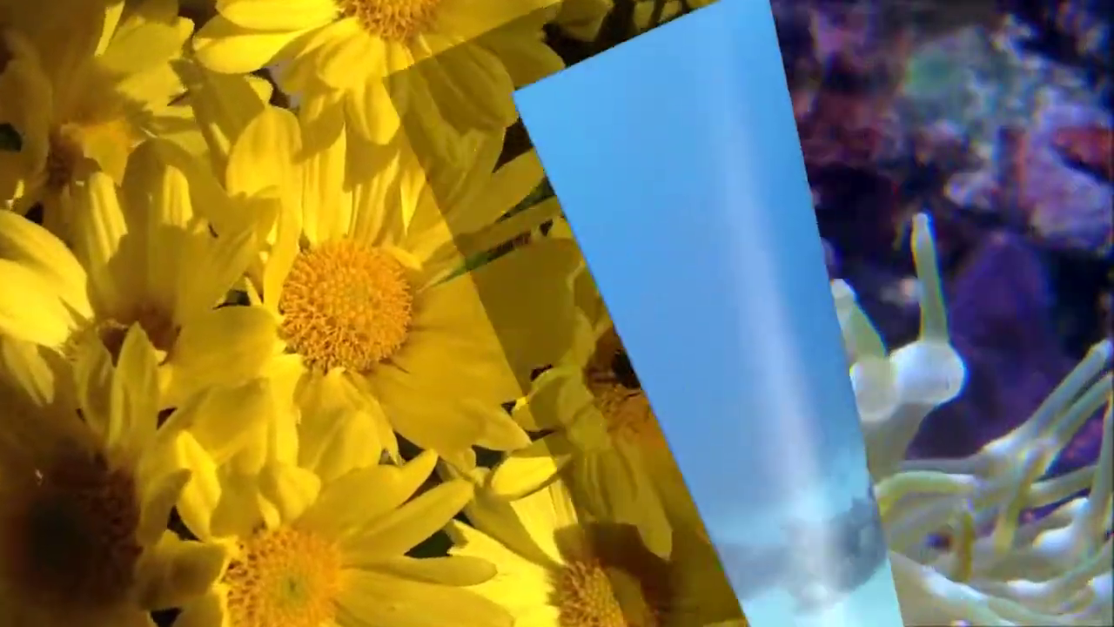